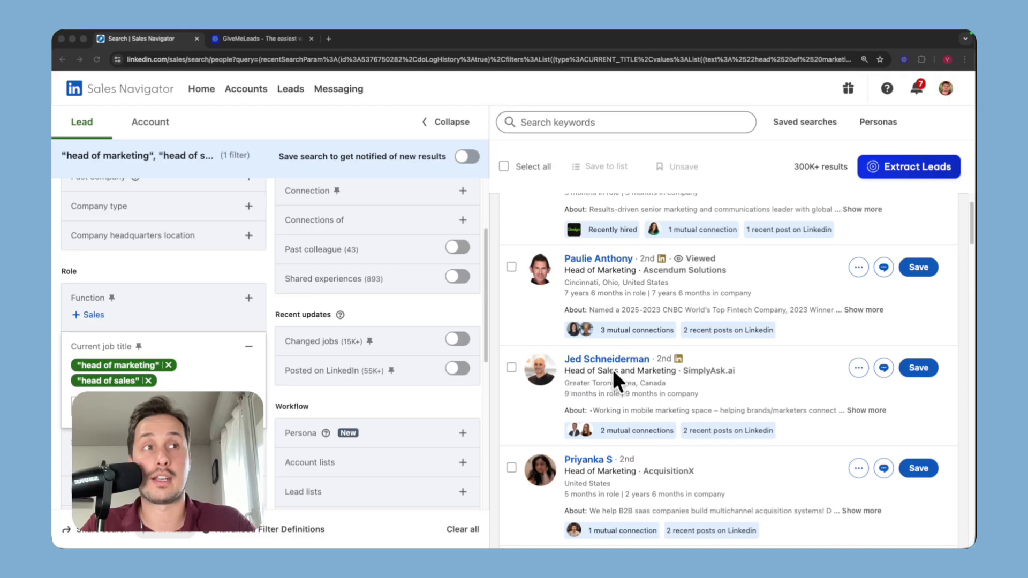
Look through the lead results for the "head of marketing" and "head of sales" job titles
{"action": "scroll", "coordinate": [613, 369], "scroll_direction": "down", "scroll_amount": 5}
{"action": "scroll", "coordinate": [637, 371], "scroll_direction": "down", "scroll_amount": 7}
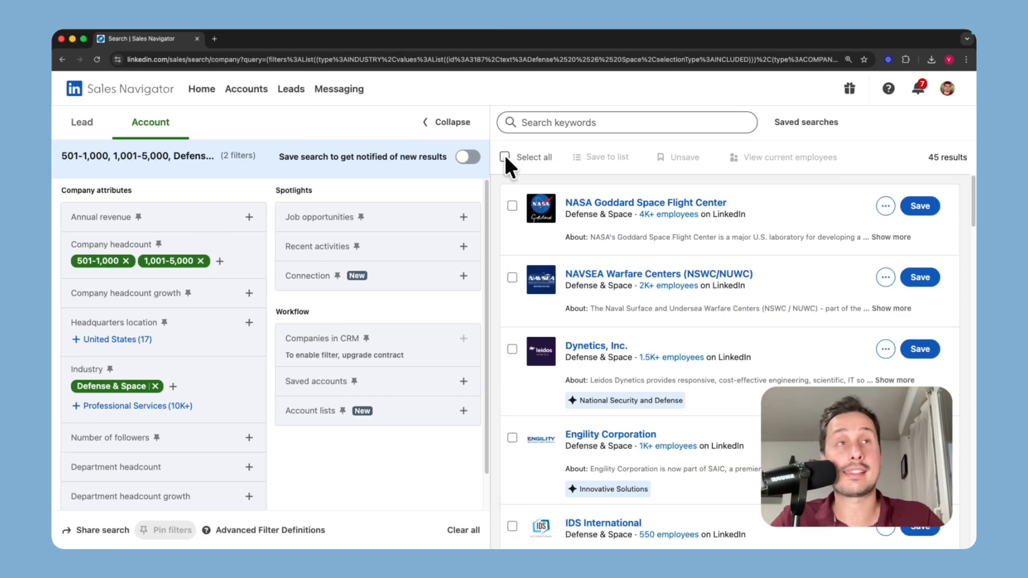
Select all accounts on the Defense & Space results page and start a new account list for them
{"action": "left_click", "coordinate": [504, 156]}
{"action": "left_click", "coordinate": [622, 160]}
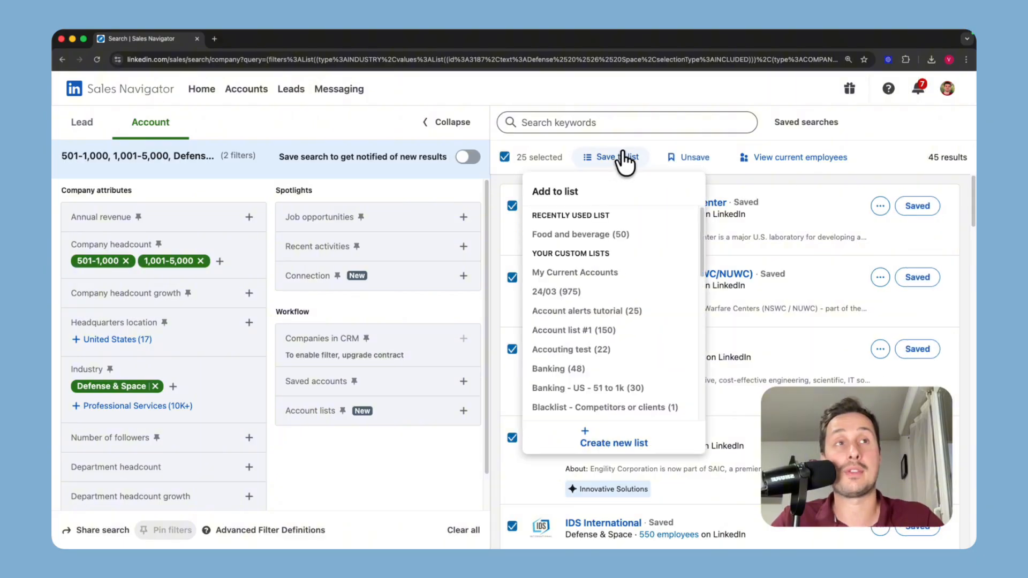
{"action": "left_click", "coordinate": [645, 447]}
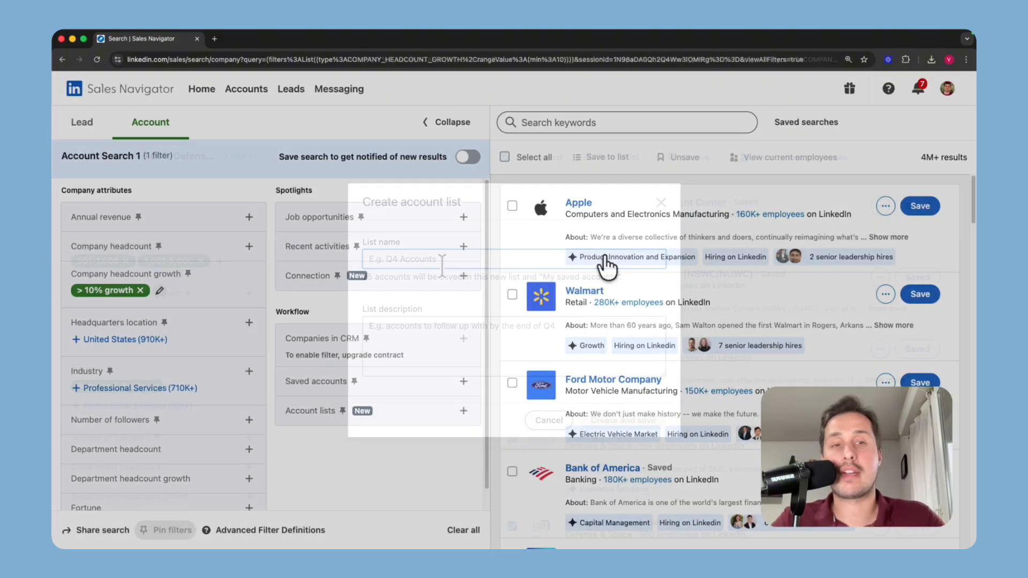
Examine the Marketing Services lead results, checking the Field Marketing Manager's job title and company
{"action": "scroll", "coordinate": [605, 268], "scroll_direction": "down", "scroll_amount": 3}
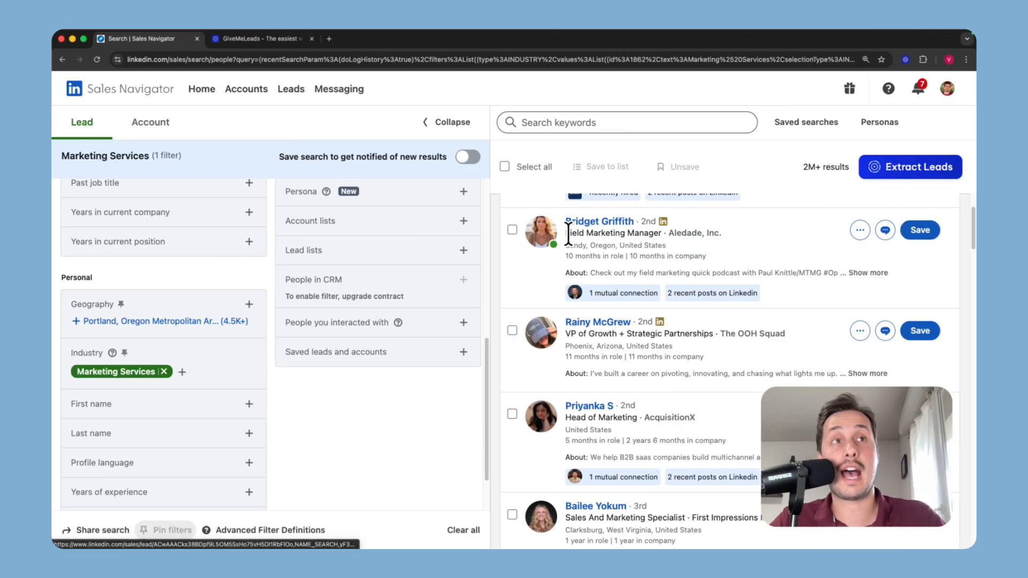
{"action": "left_click_drag", "start_coordinate": [567, 235], "coordinate": [662, 234]}
{"action": "left_click", "coordinate": [711, 264]}
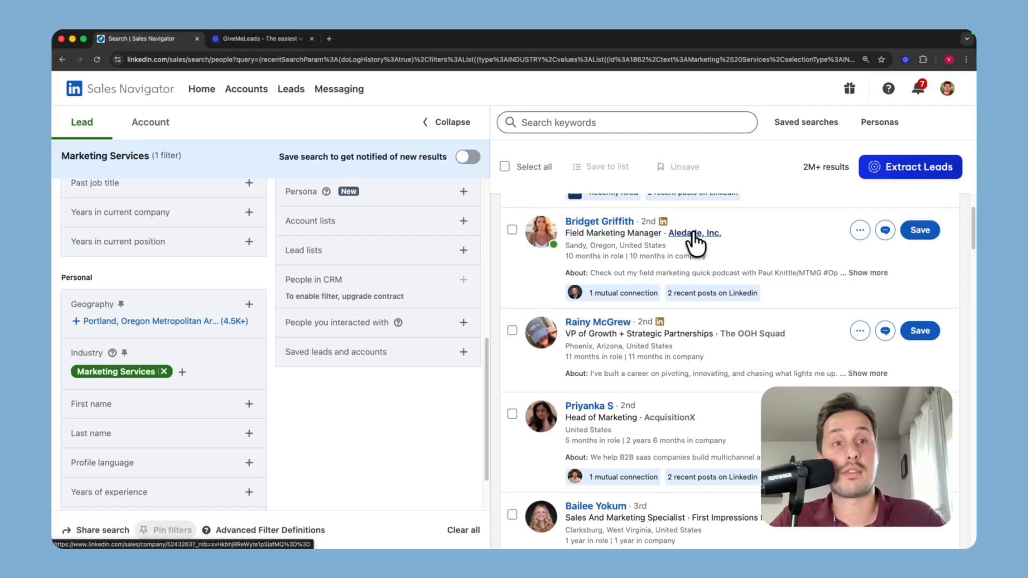
{"action": "mouse_move", "coordinate": [696, 238]}
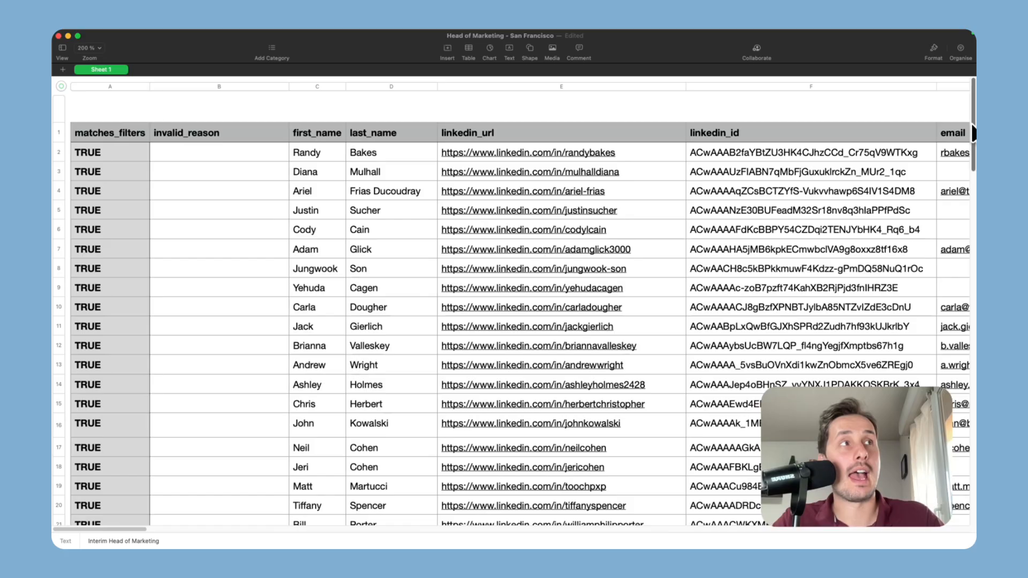
Look through the lead rows of the Head of Marketing - San Francisco spreadsheet, including the invalid_reason entries of the last rows
{"action": "left_click_drag", "start_coordinate": [963, 134], "coordinate": [957, 326]}
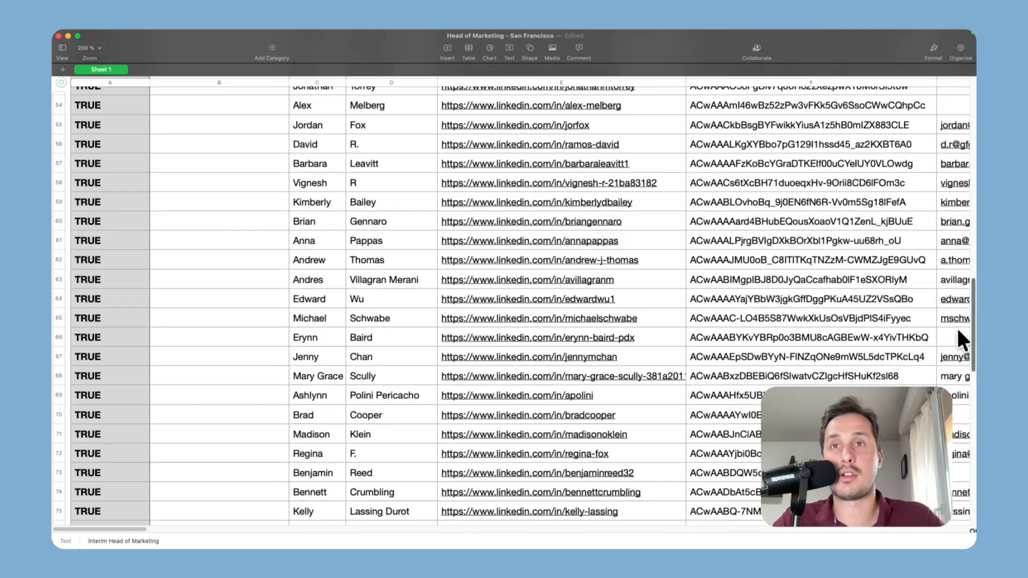
{"action": "scroll", "coordinate": [956, 326], "scroll_direction": "down", "scroll_amount": 10}
{"action": "left_click", "coordinate": [55, 287]}
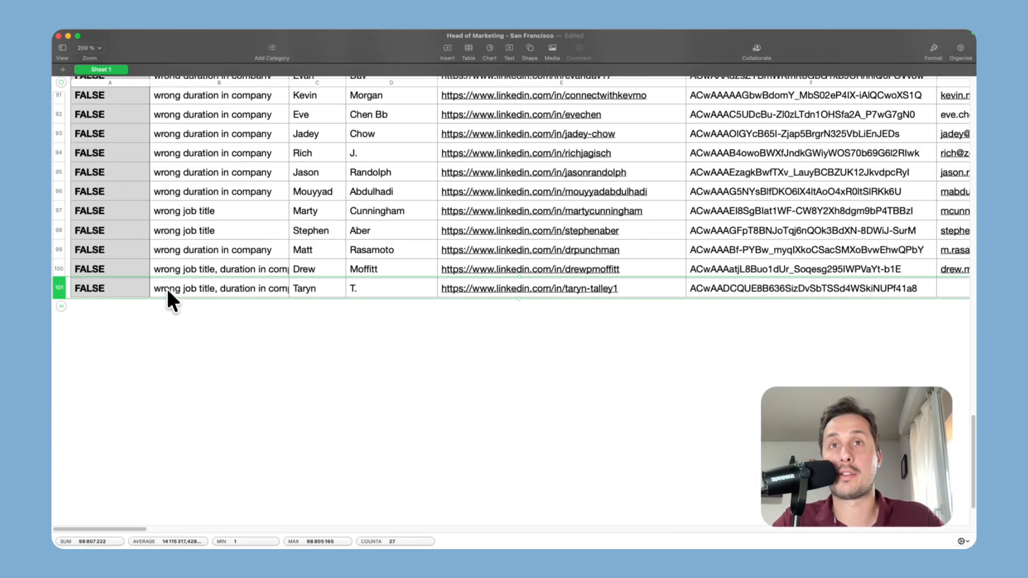
{"action": "left_click_drag", "start_coordinate": [974, 502], "coordinate": [974, 91]}
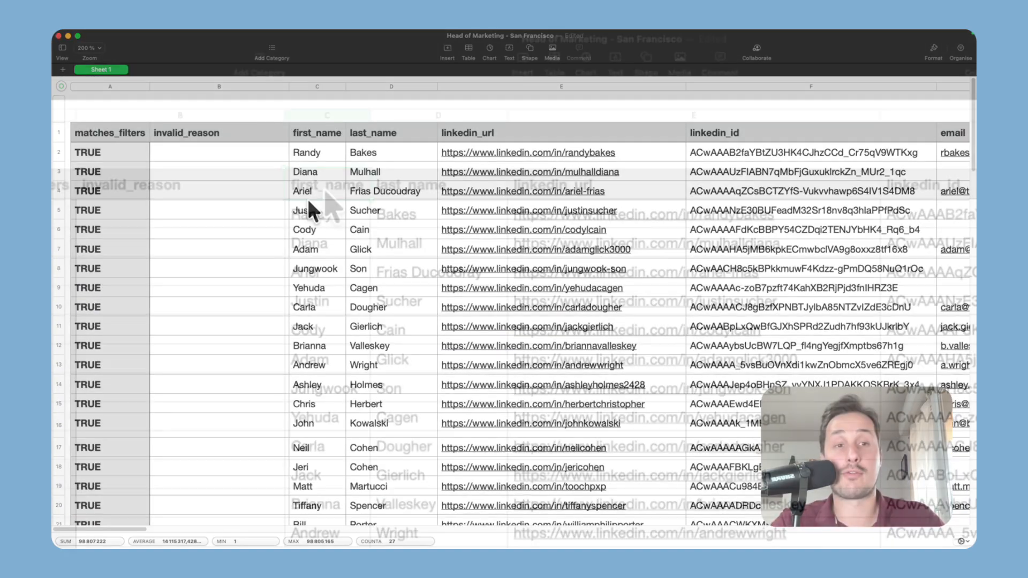
Examine the spreadsheet's first_name, last_name, linkedin_url, linkedin_id, email, email_status and job_title columns
{"action": "left_click", "coordinate": [321, 135]}
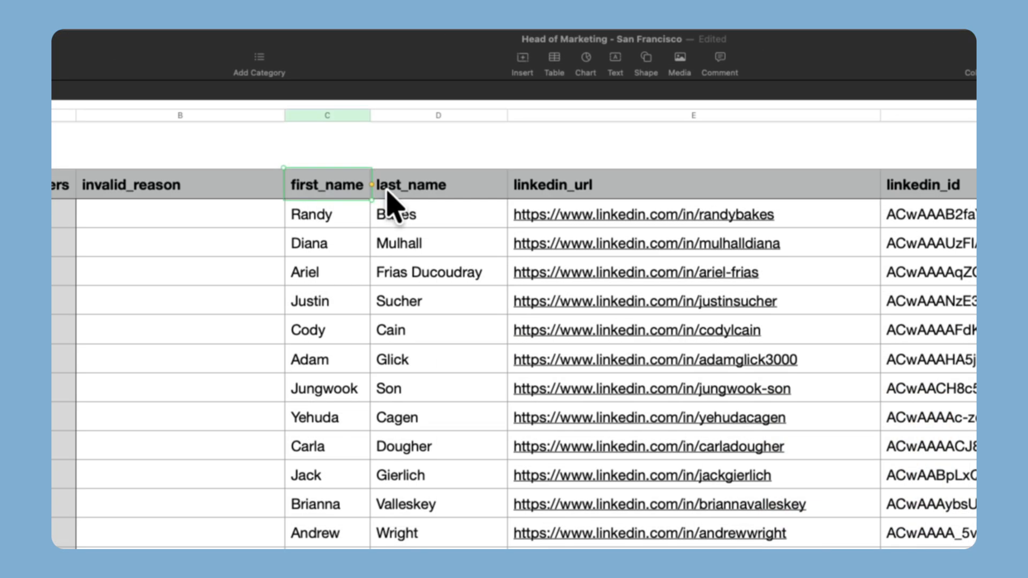
{"action": "left_click", "coordinate": [359, 134]}
{"action": "scroll", "coordinate": [342, 130], "scroll_direction": "right", "scroll_amount": 3}
{"action": "left_click", "coordinate": [425, 185]}
{"action": "scroll", "coordinate": [523, 202], "scroll_direction": "right", "scroll_amount": 10}
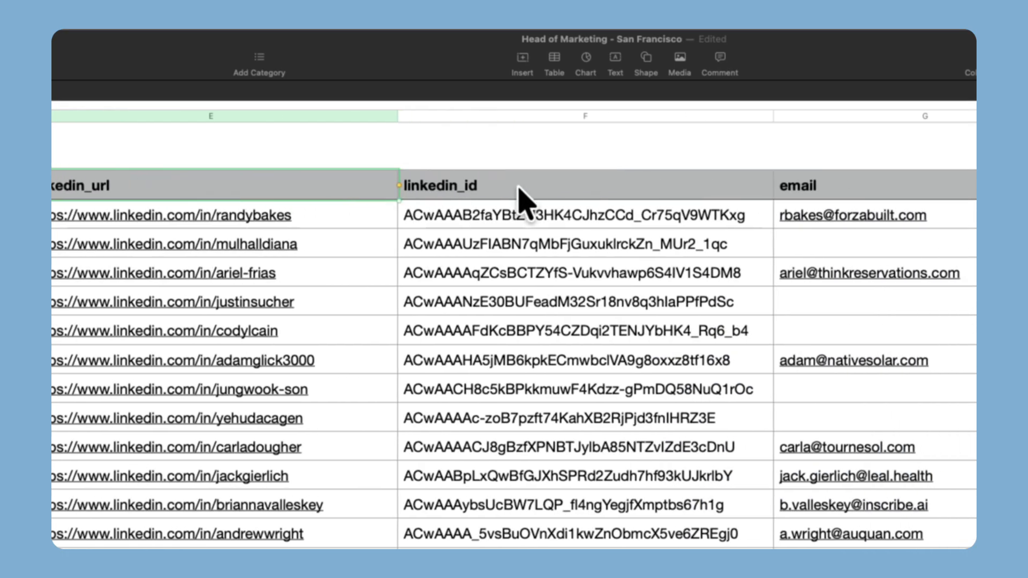
{"action": "left_click", "coordinate": [528, 198]}
{"action": "scroll", "coordinate": [524, 207], "scroll_direction": "right", "scroll_amount": 5}
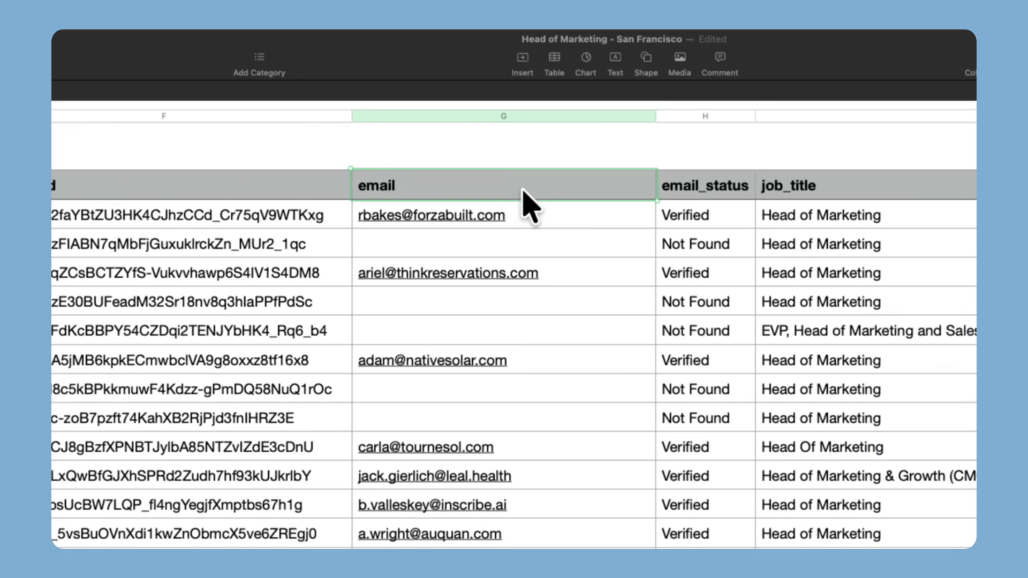
{"action": "scroll", "coordinate": [529, 202], "scroll_direction": "right", "scroll_amount": 3}
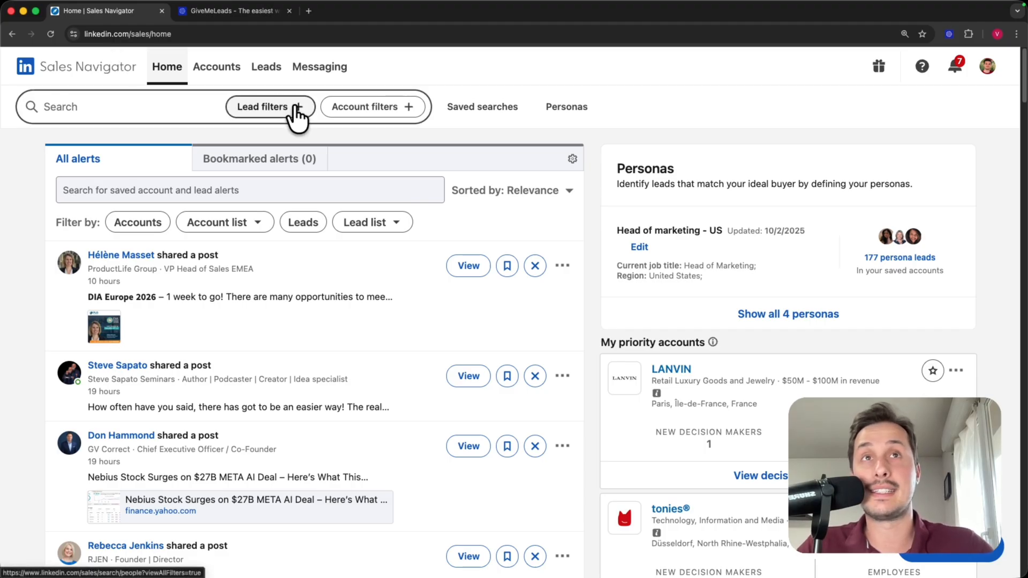
Open the lead search filters in Sales Navigator and look through the available filter categories
{"action": "left_click", "coordinate": [264, 110]}
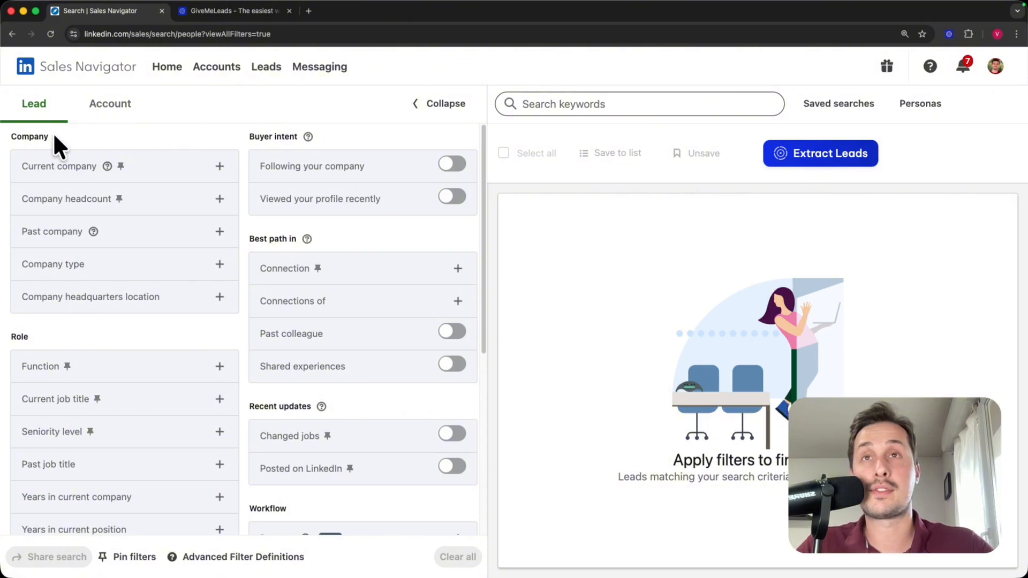
{"action": "scroll", "coordinate": [328, 420], "scroll_direction": "down", "scroll_amount": 5}
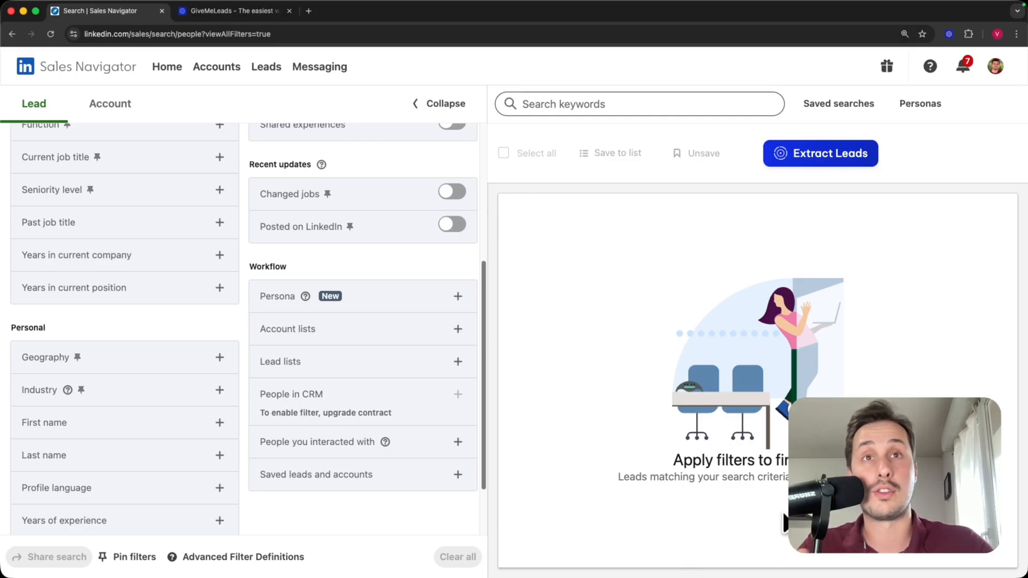
{"action": "scroll", "coordinate": [375, 407], "scroll_direction": "up", "scroll_amount": 5}
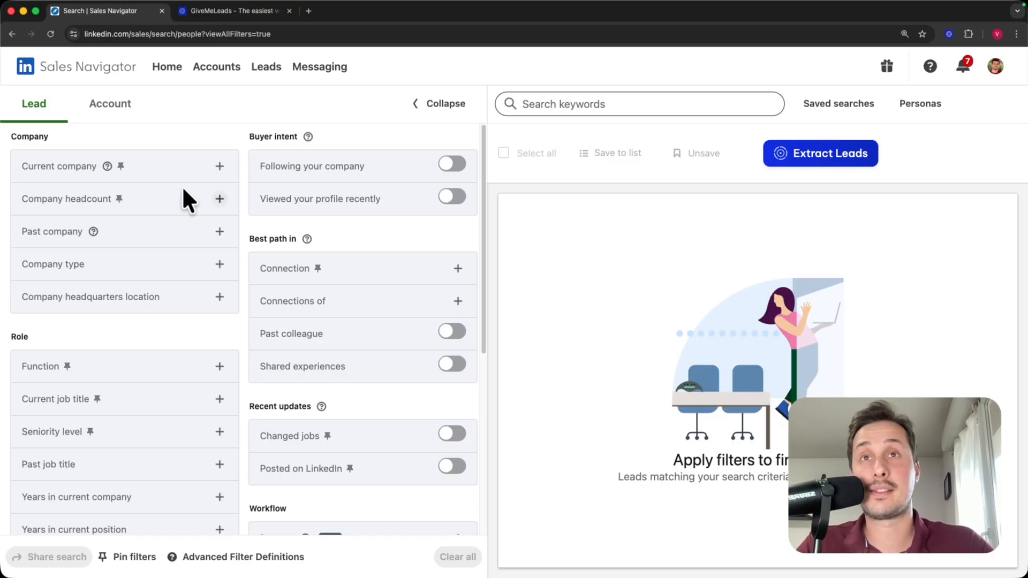
Try the 11-50 company headcount filter on the lead search and remove it again
{"action": "left_click", "coordinate": [217, 199]}
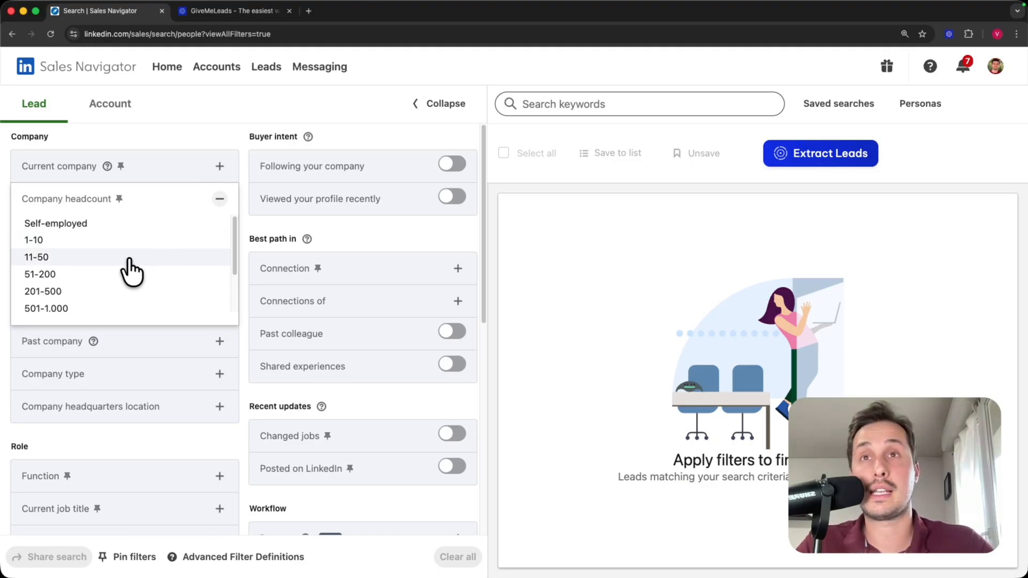
{"action": "left_click", "coordinate": [63, 258]}
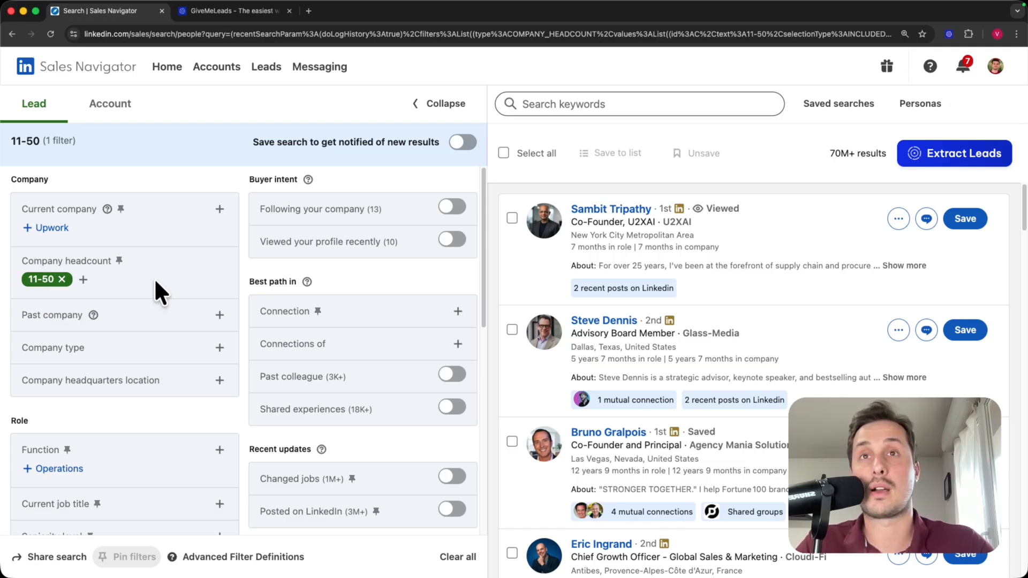
{"action": "left_click", "coordinate": [62, 280]}
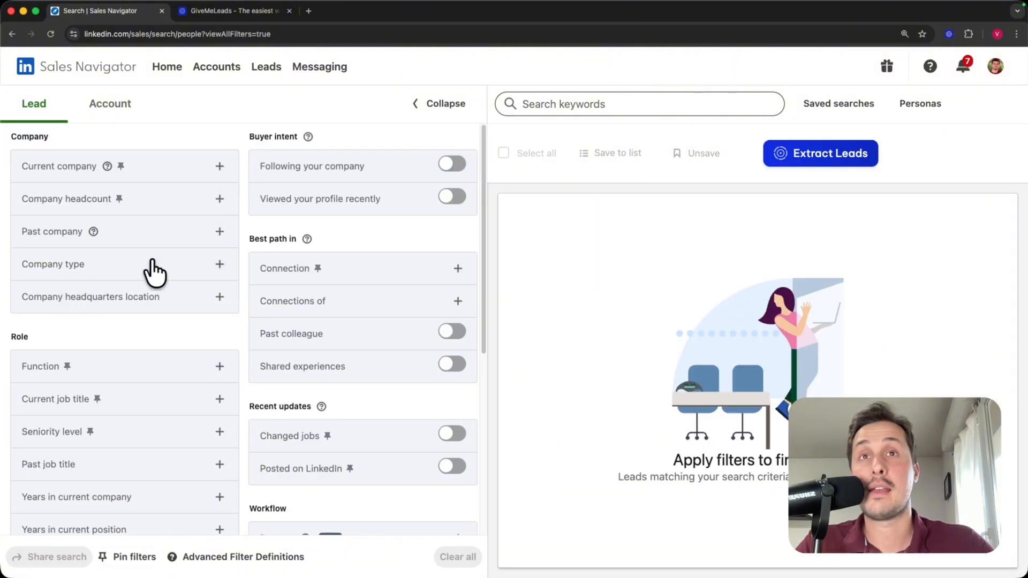
Filter the leads by company headcounts of 1,001-5,000, 5,001-10,000 and 10,001+
{"action": "left_click", "coordinate": [219, 200]}
{"action": "scroll", "coordinate": [59, 283], "scroll_direction": "down", "scroll_amount": 4}
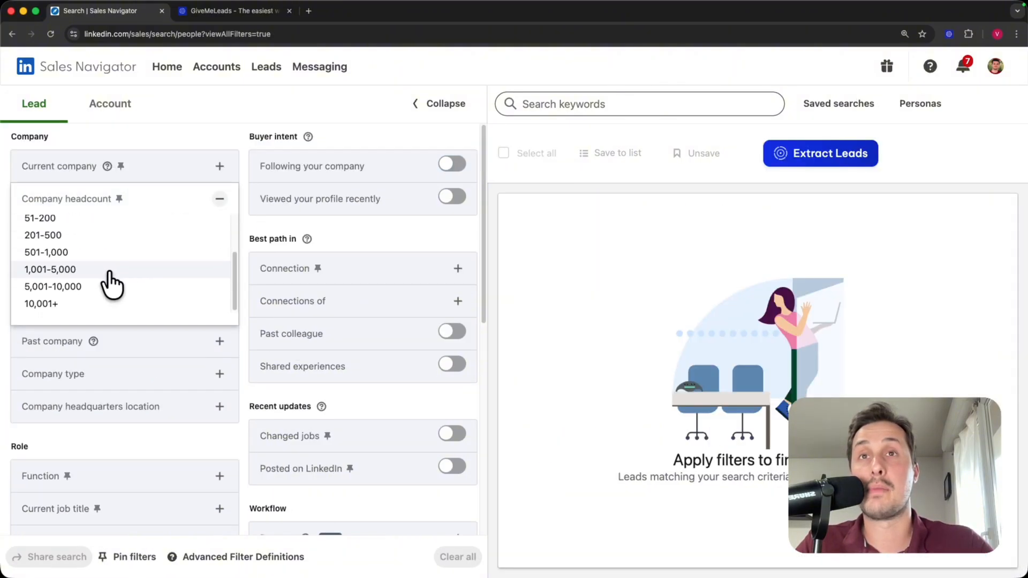
{"action": "left_click", "coordinate": [60, 269]}
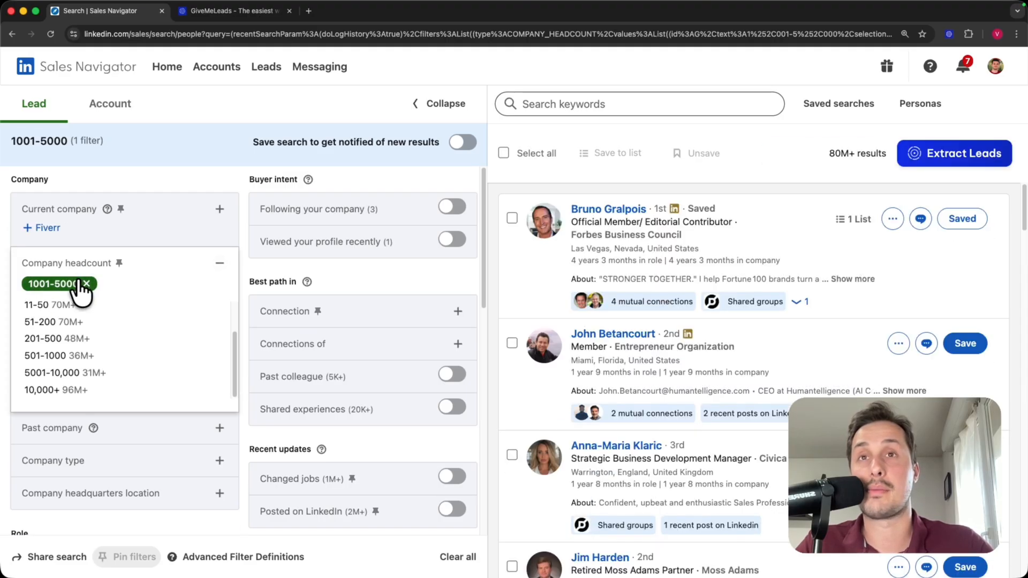
{"action": "left_click", "coordinate": [59, 375]}
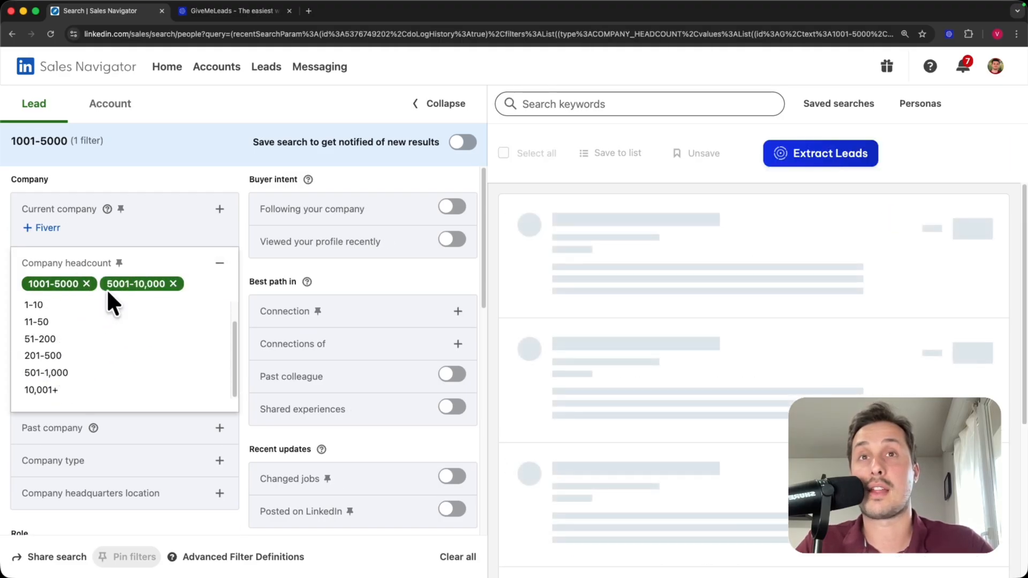
{"action": "left_click", "coordinate": [80, 387]}
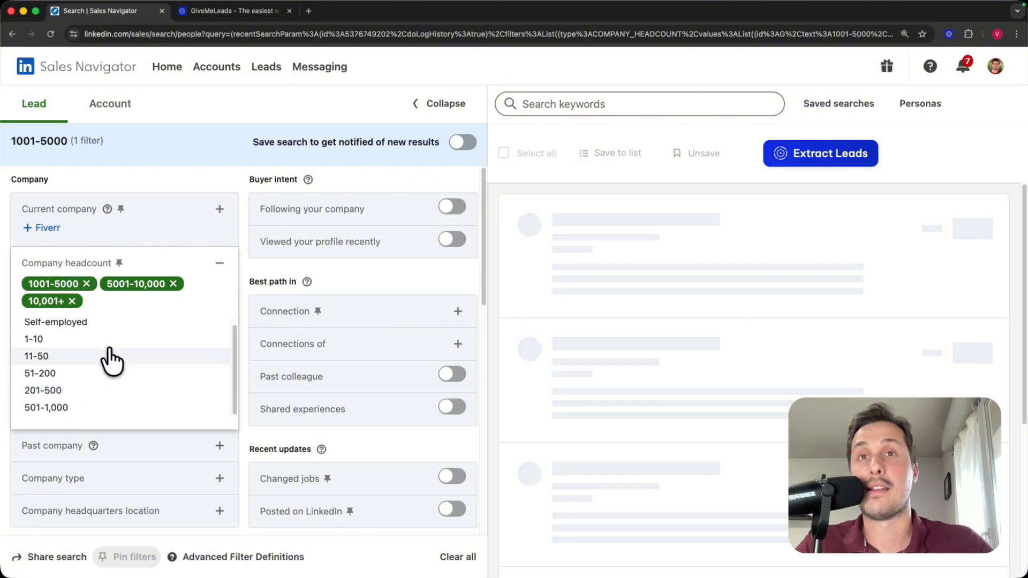
{"action": "left_click", "coordinate": [230, 182]}
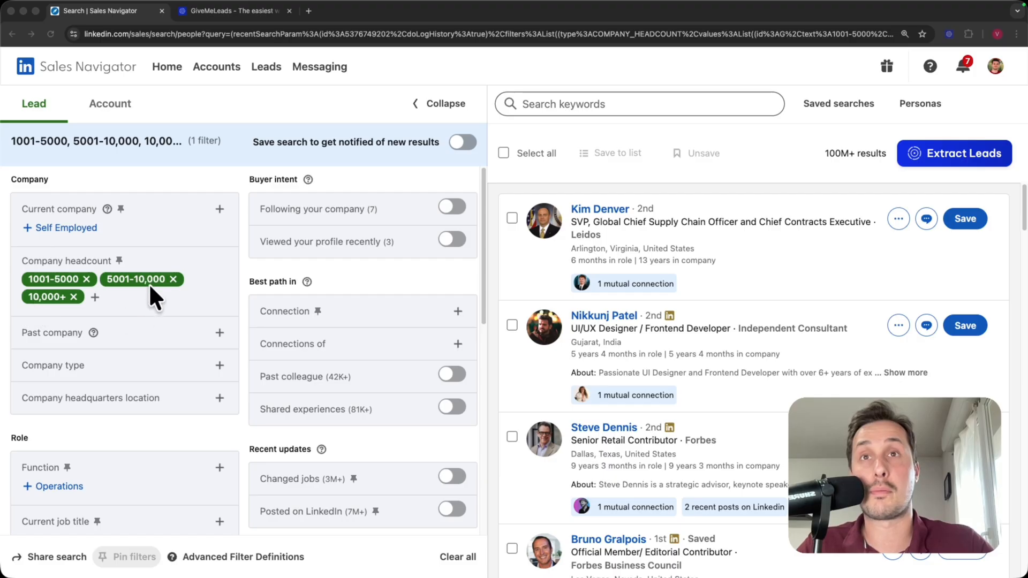
Remove all three company headcount ranges from the lead search
{"action": "left_click", "coordinate": [86, 279]}
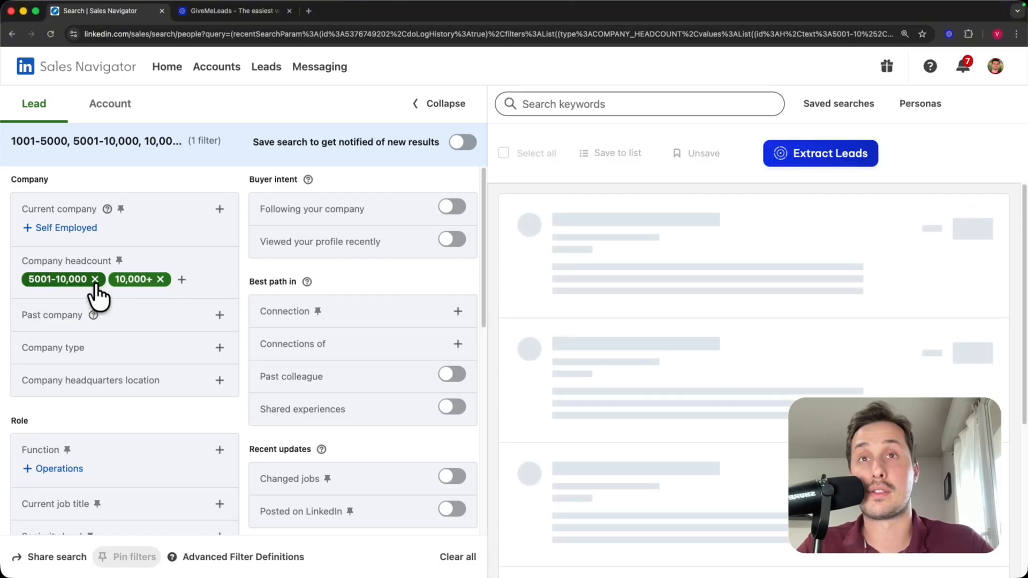
{"action": "left_click", "coordinate": [95, 279]}
{"action": "left_click", "coordinate": [74, 279]}
Include the suggested title Head of Marketing in the current job title filter
{"action": "scroll", "coordinate": [152, 307], "scroll_direction": "down", "scroll_amount": 3}
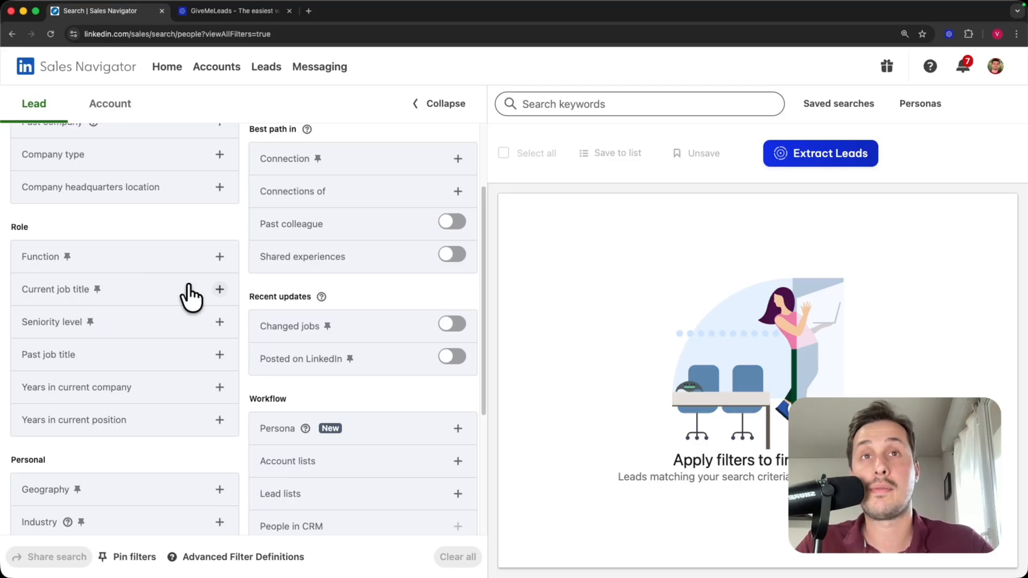
{"action": "left_click", "coordinate": [220, 290]}
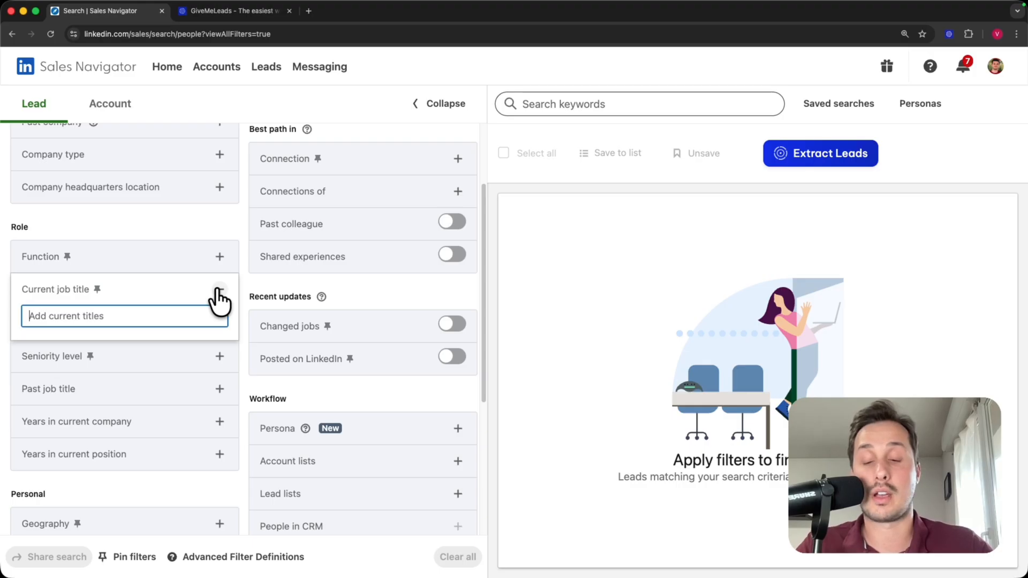
{"action": "type", "text": "head of marketing"}
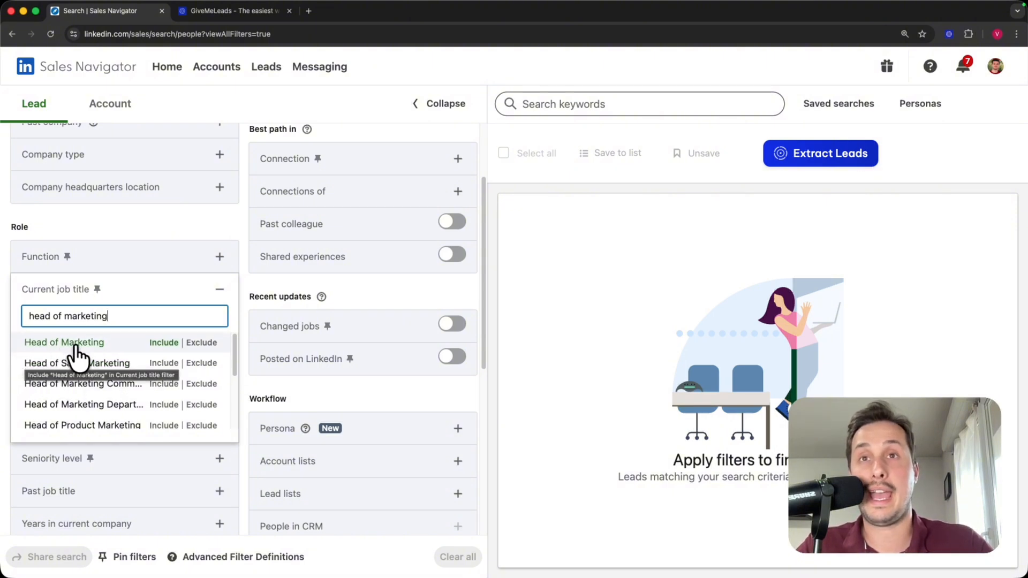
{"action": "left_click", "coordinate": [165, 343]}
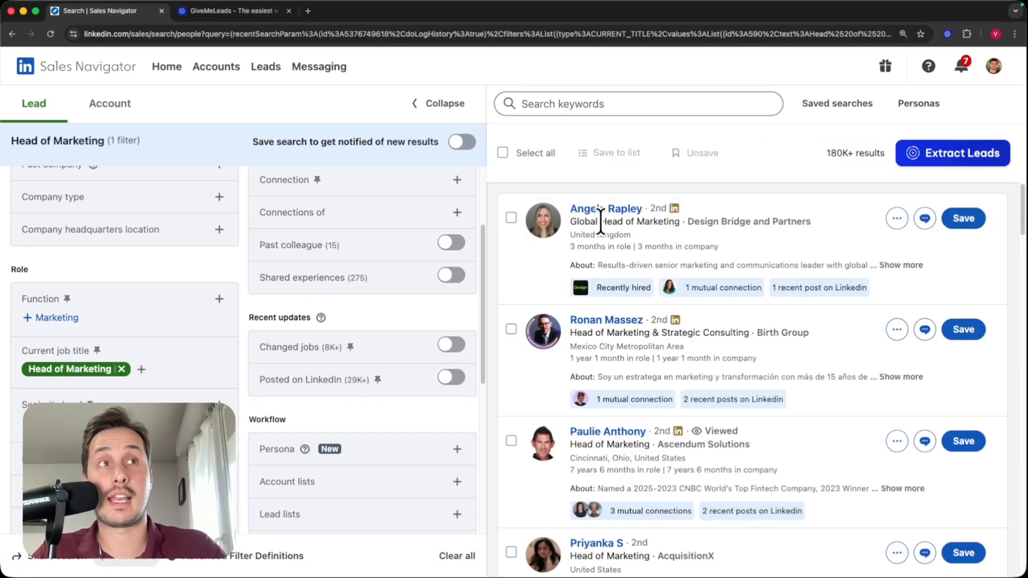
Examine the job titles in the Head of Marketing results for leads whose role does not match the filter
{"action": "scroll", "coordinate": [551, 259], "scroll_direction": "down", "scroll_amount": 2}
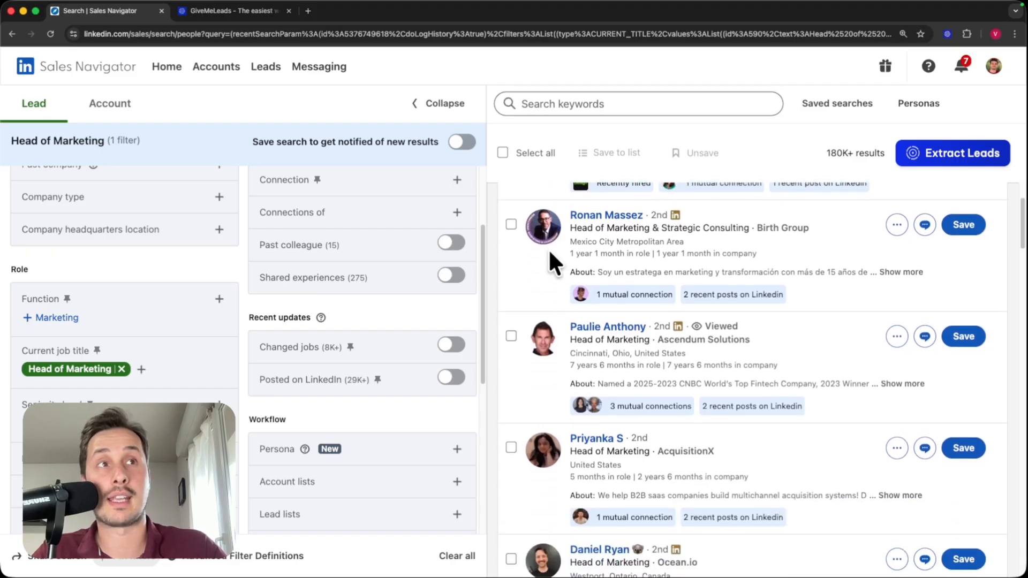
{"action": "scroll", "coordinate": [617, 272], "scroll_direction": "down", "scroll_amount": 2}
{"action": "scroll", "coordinate": [618, 272], "scroll_direction": "down", "scroll_amount": 4}
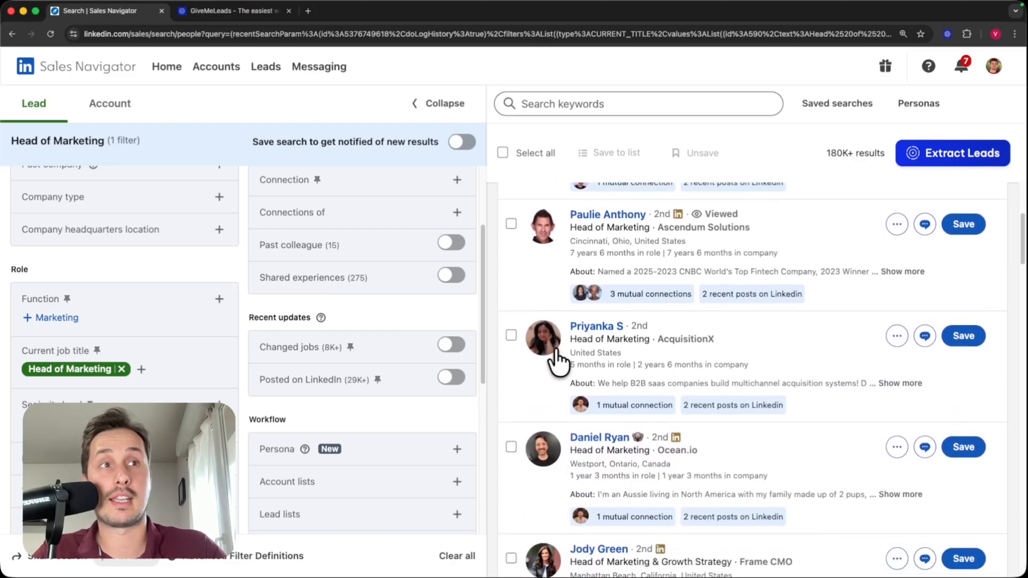
{"action": "scroll", "coordinate": [657, 316], "scroll_direction": "down", "scroll_amount": 4}
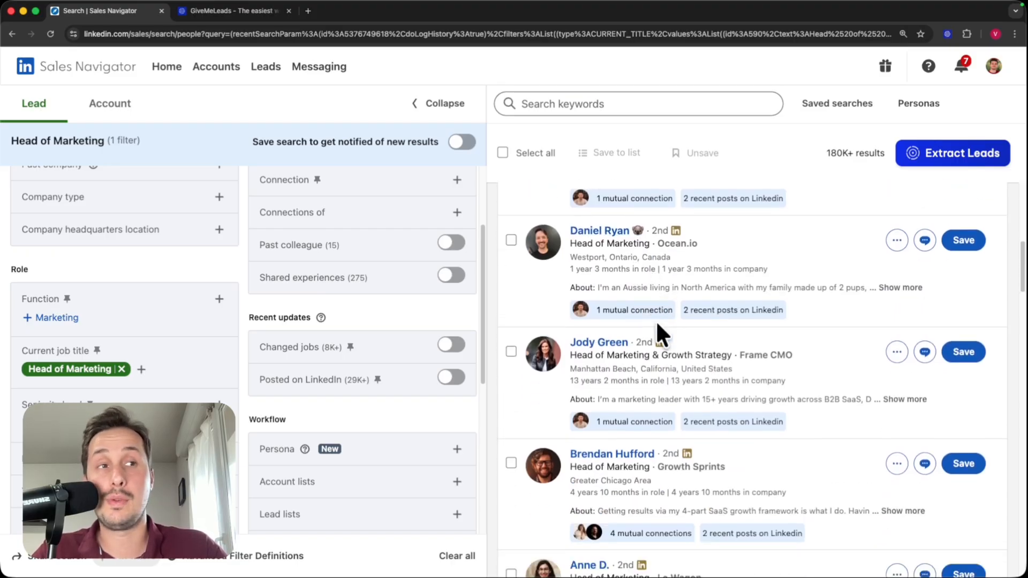
{"action": "scroll", "coordinate": [689, 295], "scroll_direction": "down", "scroll_amount": 10}
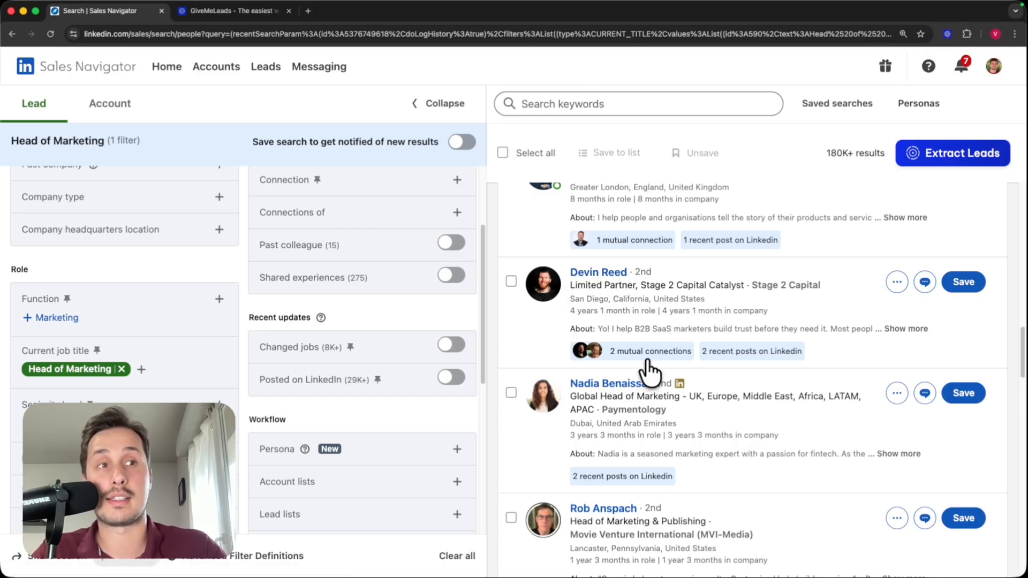
{"action": "scroll", "coordinate": [650, 367], "scroll_direction": "down", "scroll_amount": 5}
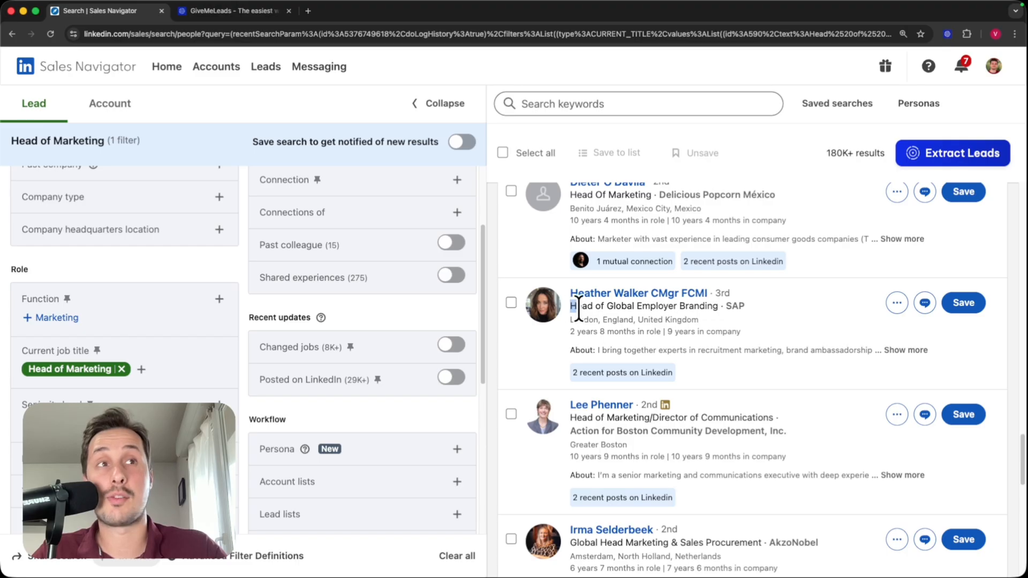
{"action": "left_click_drag", "start_coordinate": [579, 310], "coordinate": [720, 308]}
{"action": "mouse_move", "coordinate": [737, 312]}
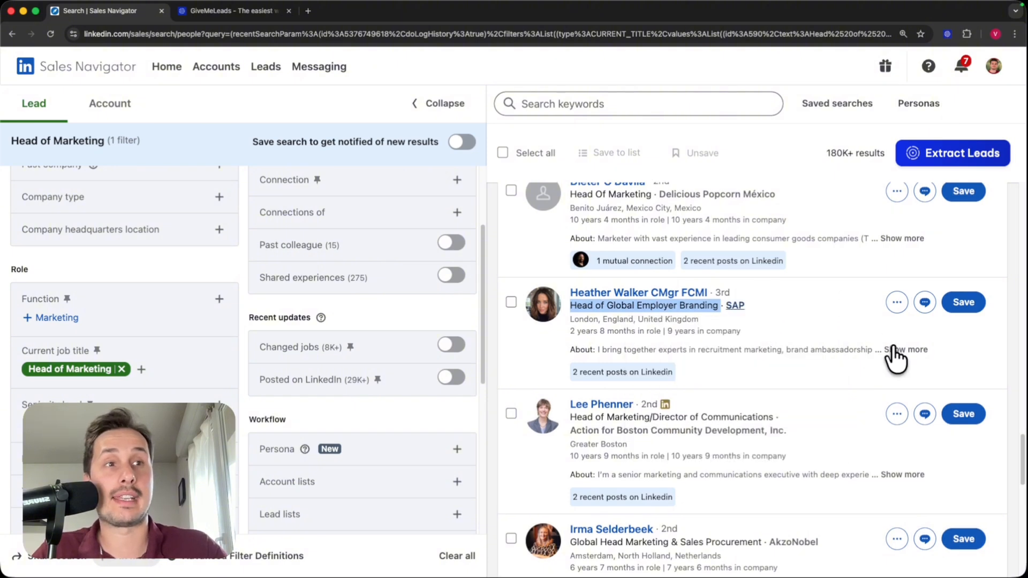
Search the results page for the text "head of marketing" and check which leads' job titles contain it
{"action": "scroll", "coordinate": [857, 343], "scroll_direction": "down", "scroll_amount": 6}
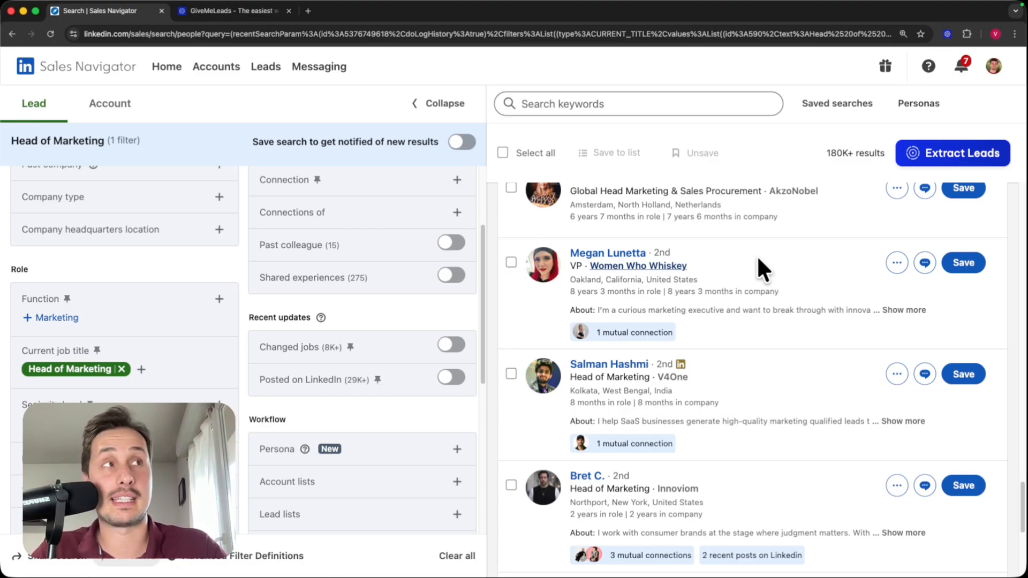
{"action": "key", "text": "super+f"}
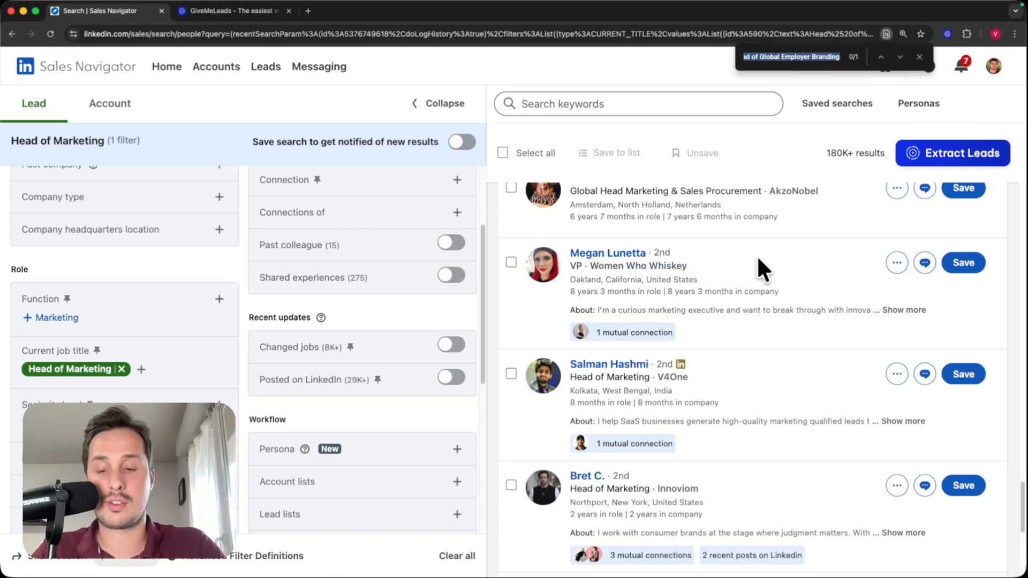
{"action": "type", "text": "head of marekti"}
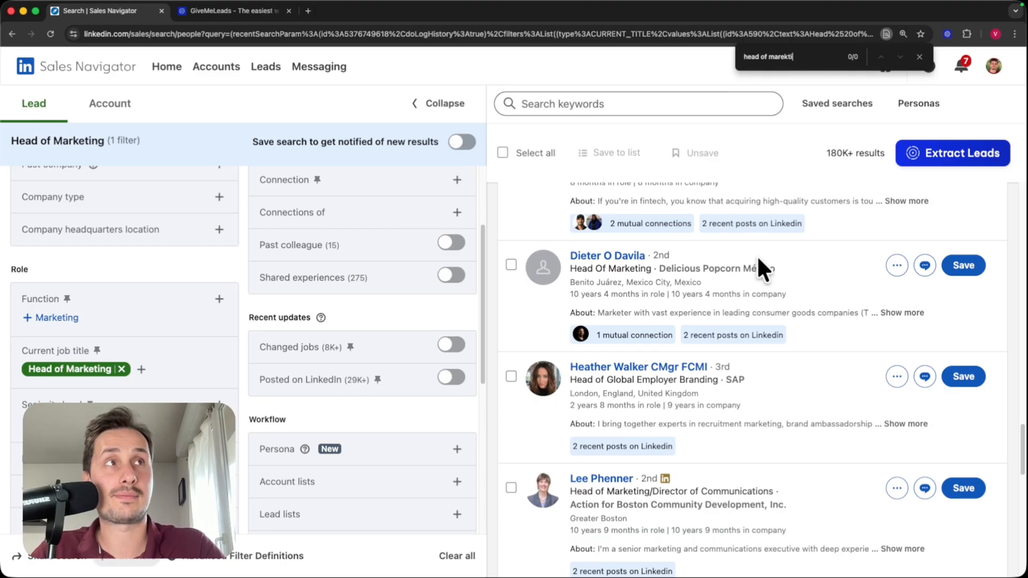
{"action": "key", "text": "BackSpace"}
{"action": "key", "text": "BackSpace"}
{"action": "key", "text": "BackSpace"}
{"action": "key", "text": "BackSpace"}
{"action": "type", "text": "keting"}
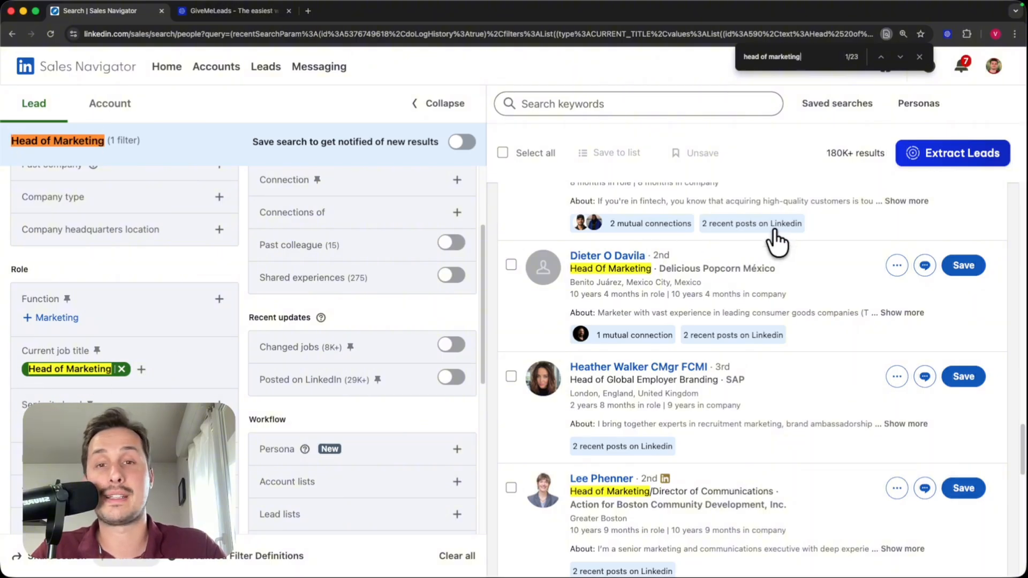
{"action": "scroll", "coordinate": [754, 373], "scroll_direction": "down", "scroll_amount": 5}
{"action": "scroll", "coordinate": [627, 572], "scroll_direction": "down", "scroll_amount": 2}
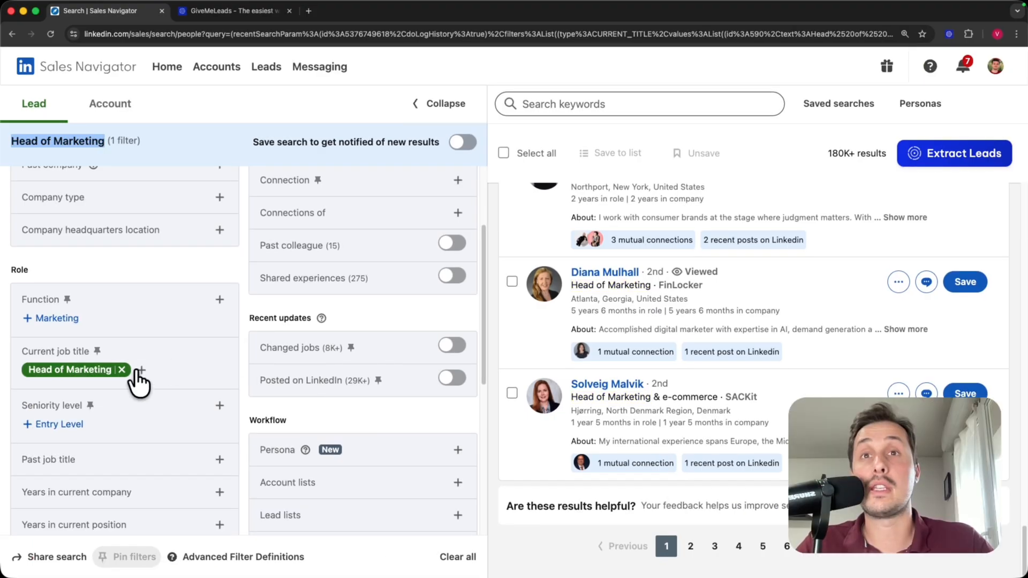
Replace the Head of Marketing job title filter with the exact title "head of marketing" in quotation marks and review the matching leads
{"action": "left_click", "coordinate": [122, 368]}
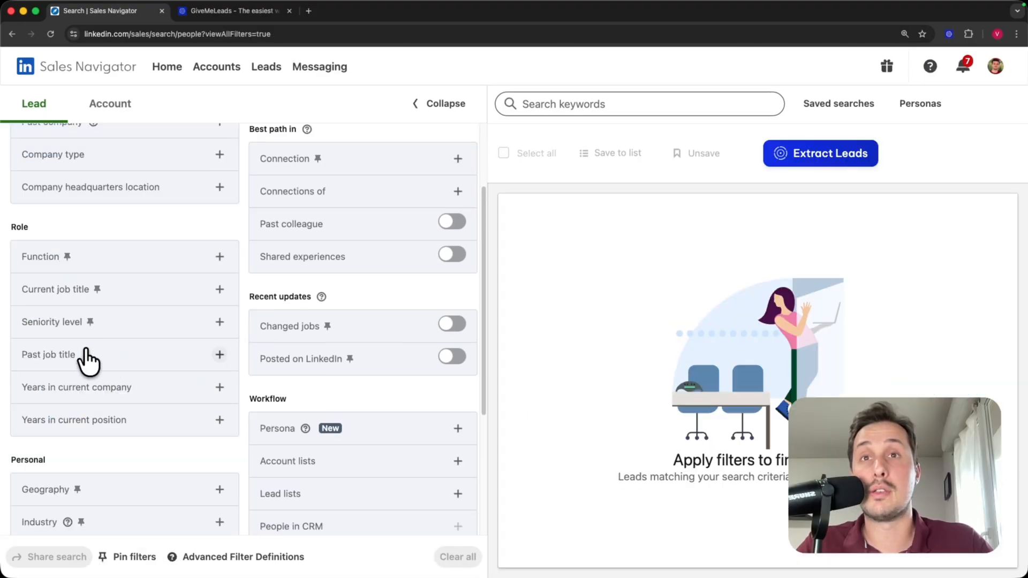
{"action": "left_click", "coordinate": [60, 292]}
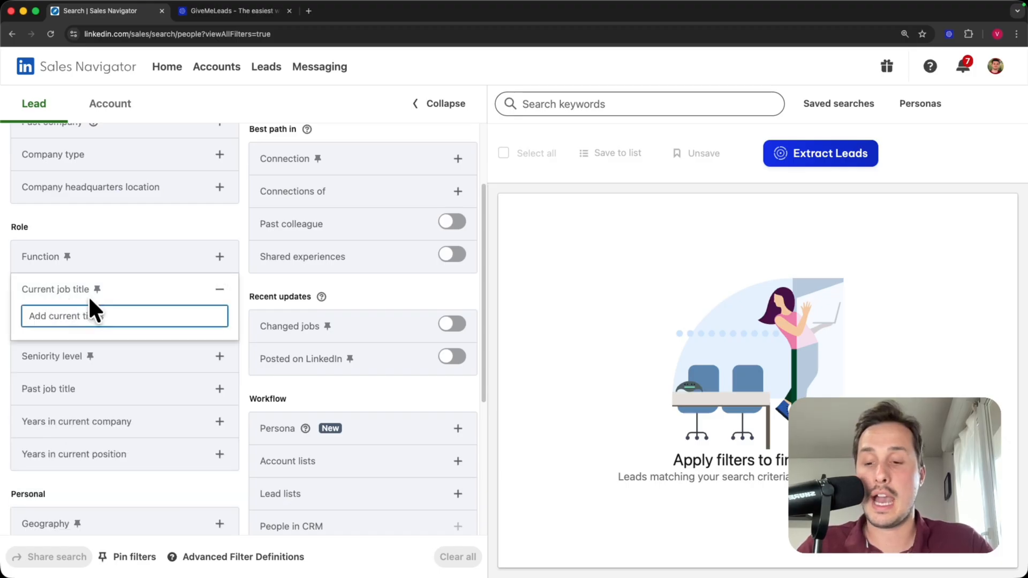
{"action": "type", "text": "\""}
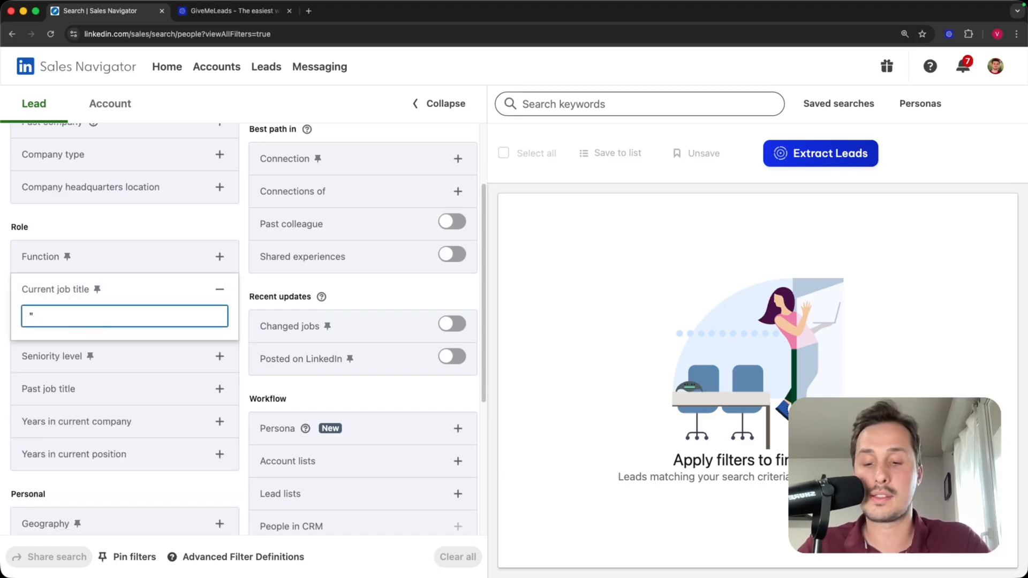
{"action": "type", "text": "head"}
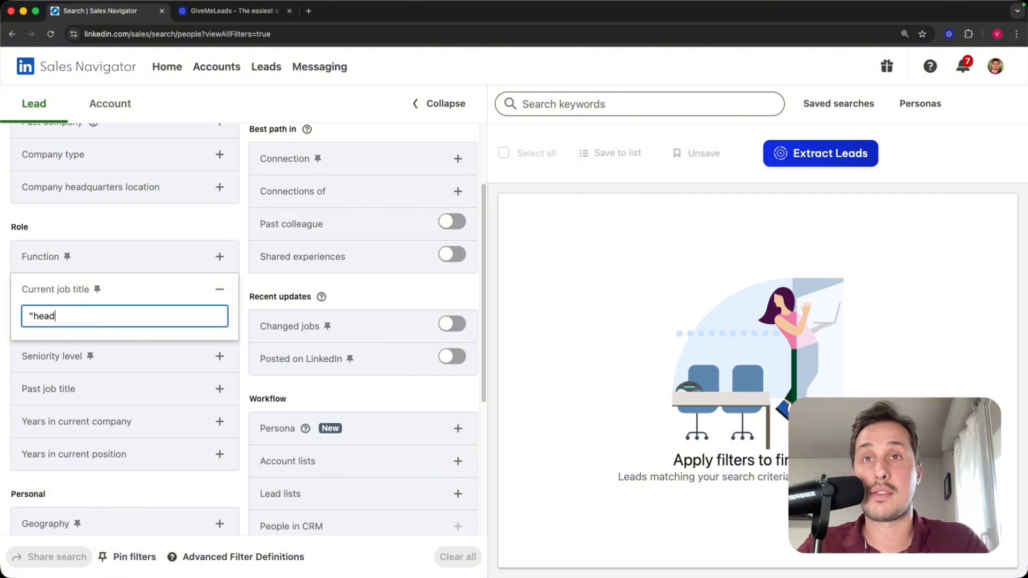
{"action": "type", "text": " of marketing"}
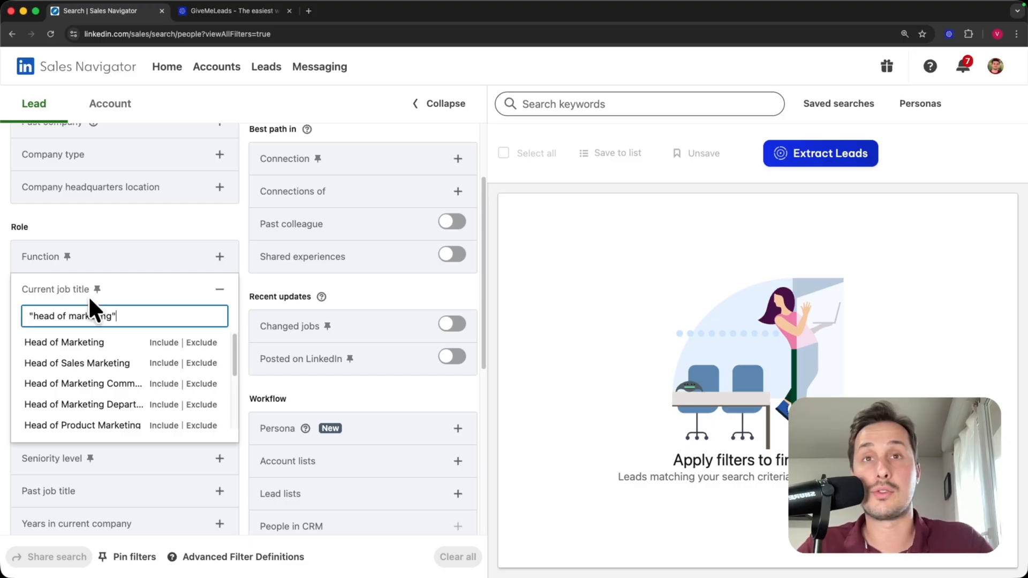
{"action": "left_click", "coordinate": [164, 342]}
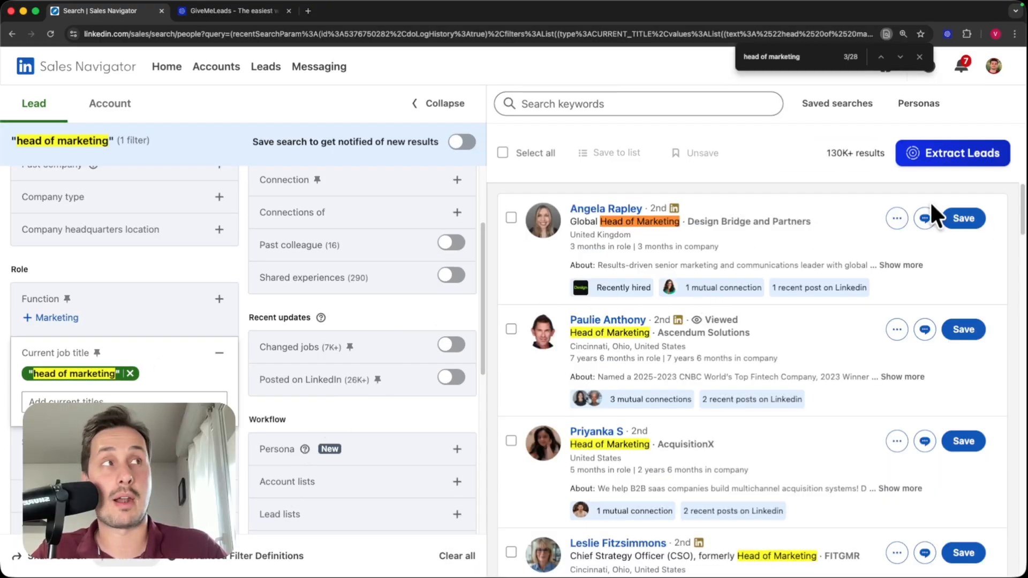
{"action": "left_click_drag", "start_coordinate": [1024, 218], "coordinate": [1019, 569]}
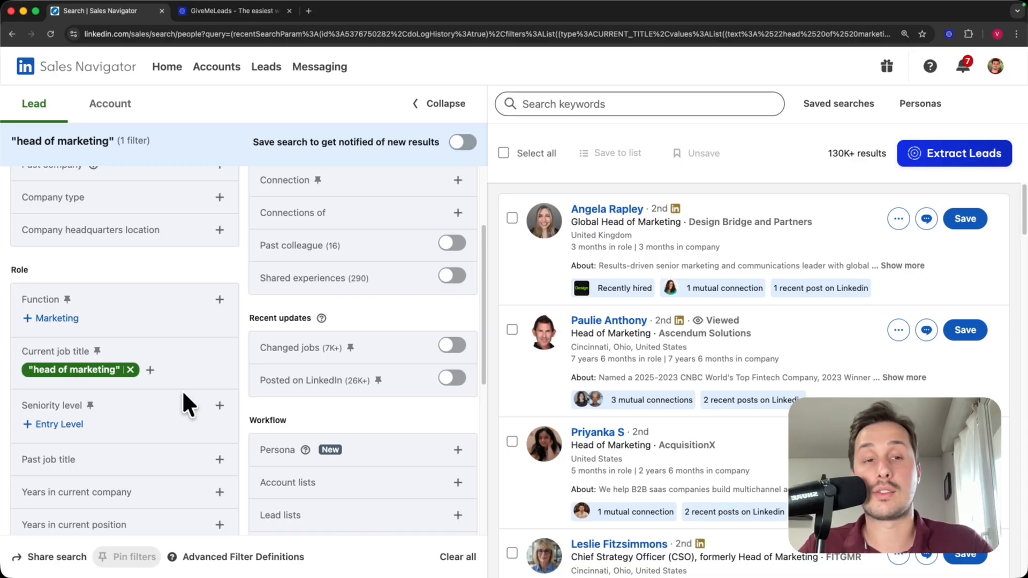
Add the exact title "head of sales" in quotation marks to the current job title filter and review the leads' titles
{"action": "left_click", "coordinate": [150, 370]}
{"action": "type", "text": "\"head"}
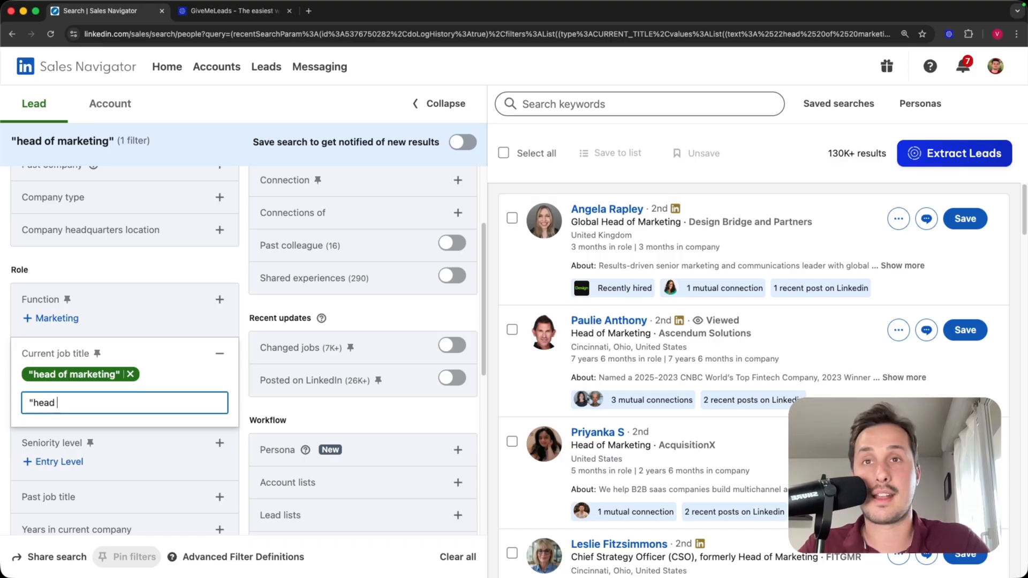
{"action": "type", "text": " of sales\""}
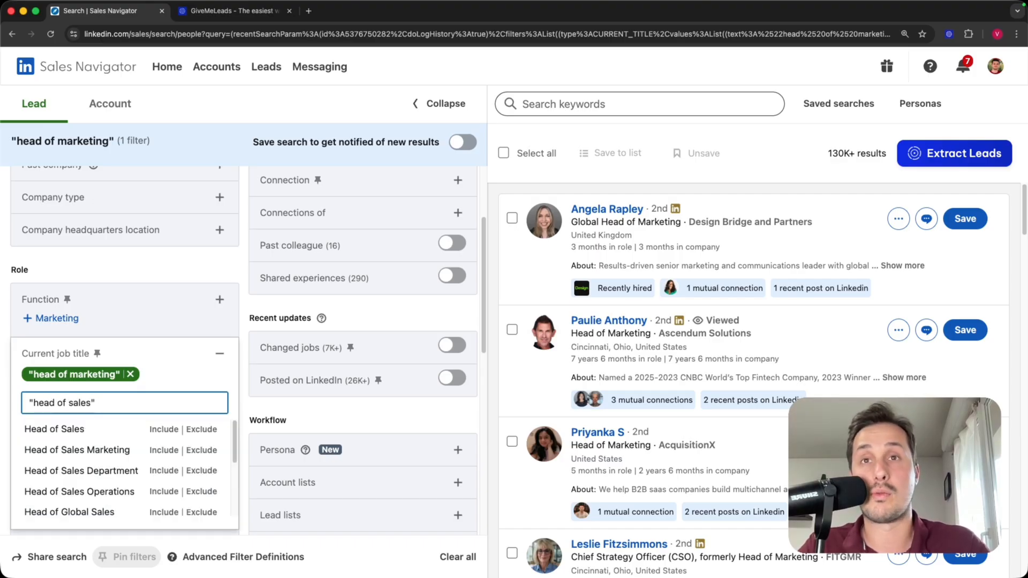
{"action": "key", "text": "Return"}
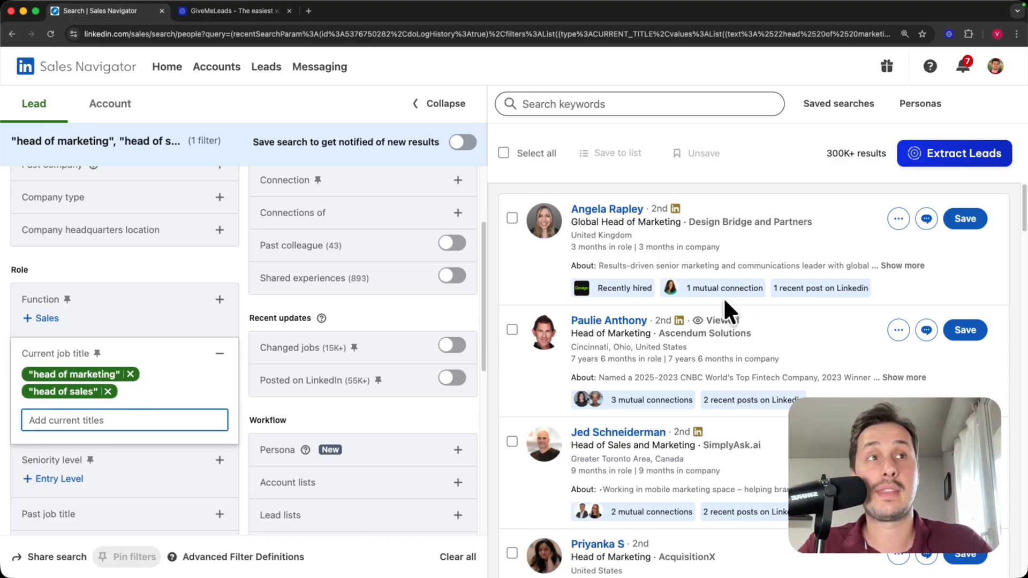
{"action": "scroll", "coordinate": [669, 326], "scroll_direction": "down", "scroll_amount": 1}
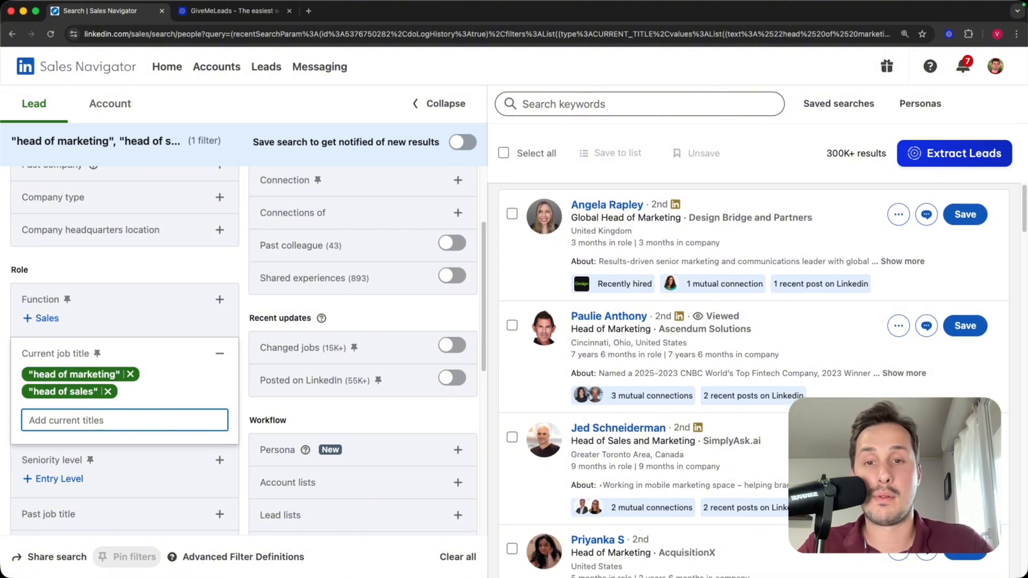
{"action": "scroll", "coordinate": [645, 303], "scroll_direction": "down", "scroll_amount": 1}
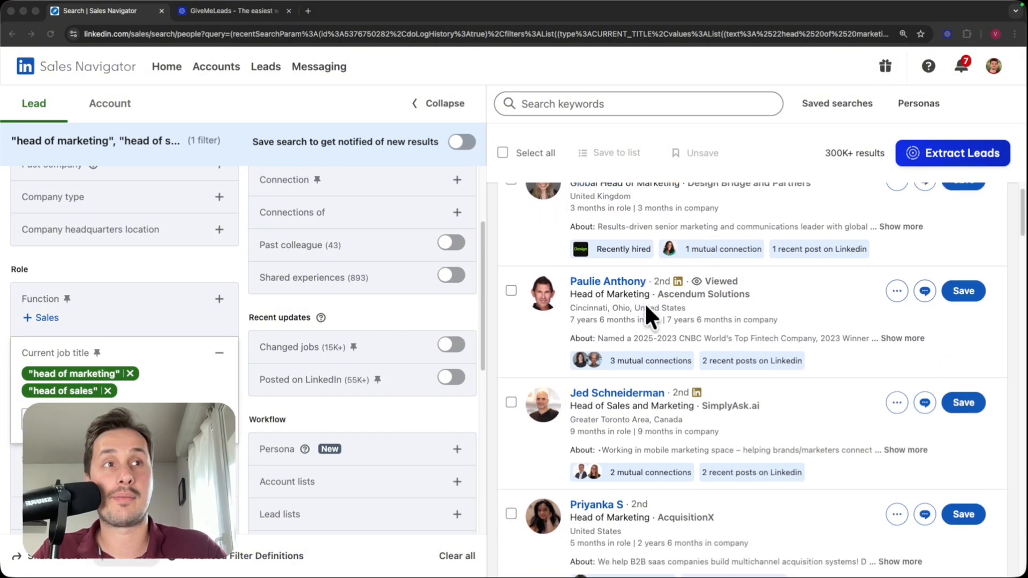
{"action": "scroll", "coordinate": [646, 306], "scroll_direction": "down", "scroll_amount": 1}
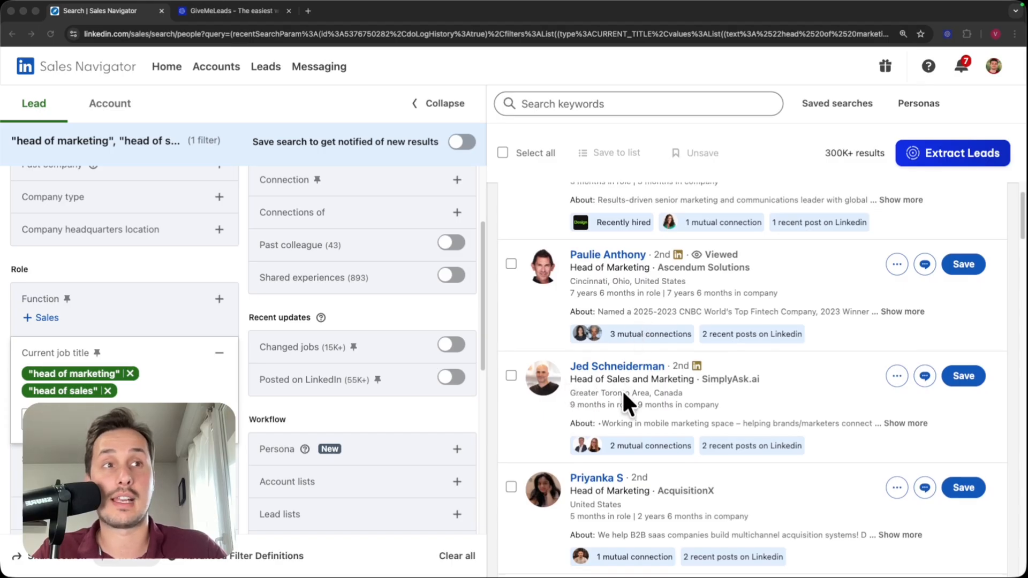
{"action": "scroll", "coordinate": [624, 393], "scroll_direction": "down", "scroll_amount": 10}
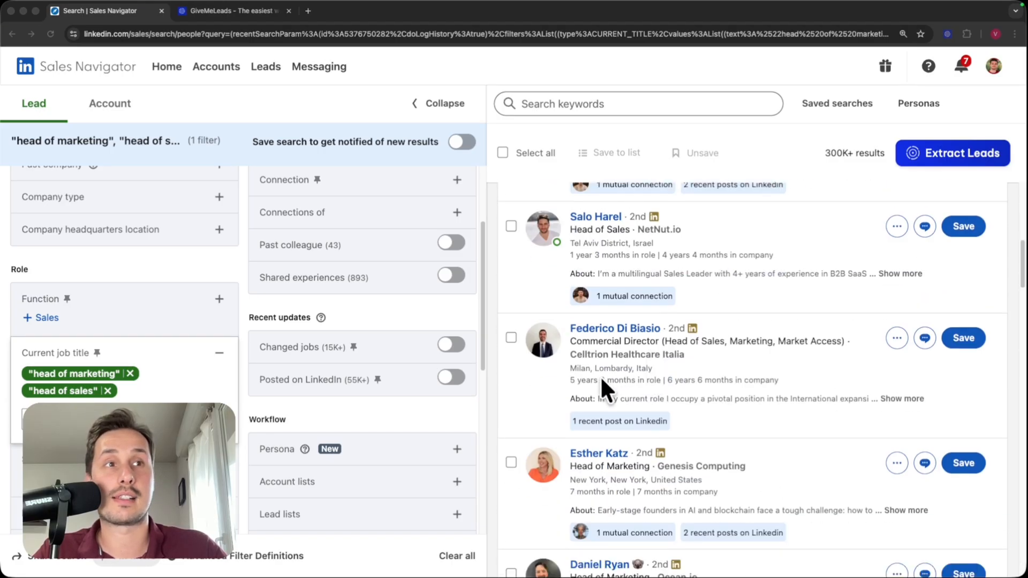
{"action": "scroll", "coordinate": [600, 380], "scroll_direction": "down", "scroll_amount": 9}
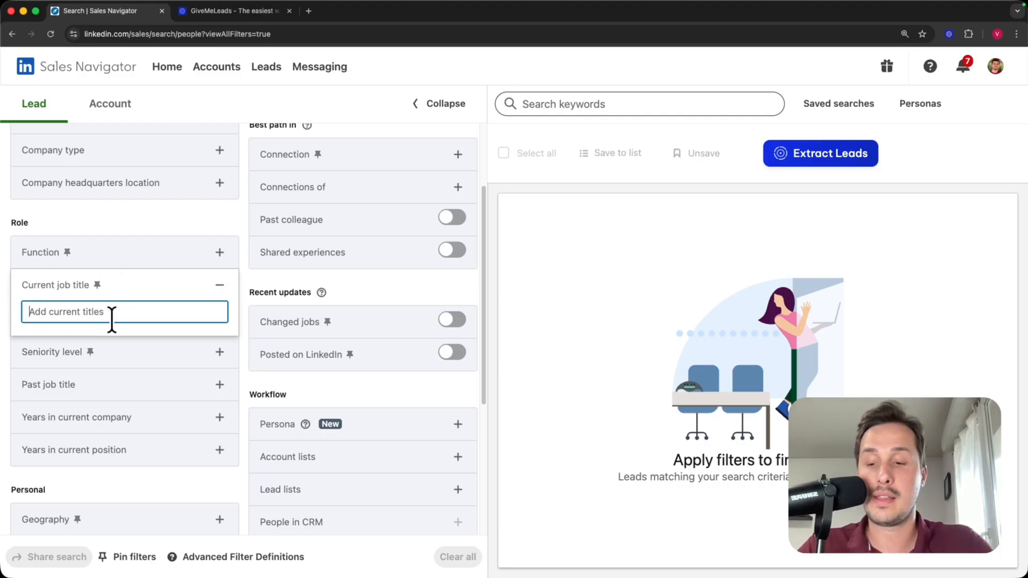
Enter the exact title "head of marketing" in quotation marks in the empty current job title filter
{"action": "type", "text": "\""}
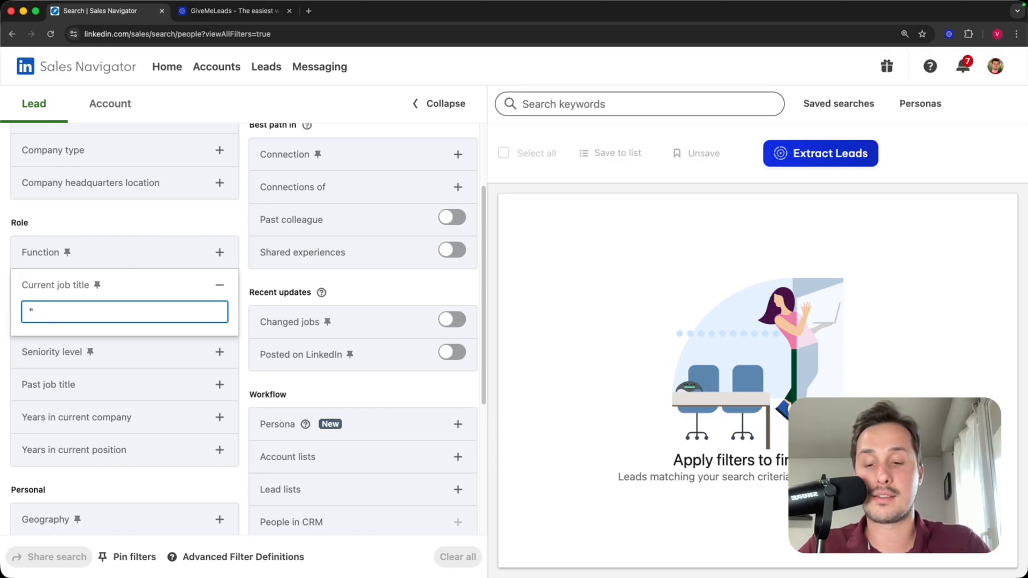
{"action": "type", "text": "head of marketing"}
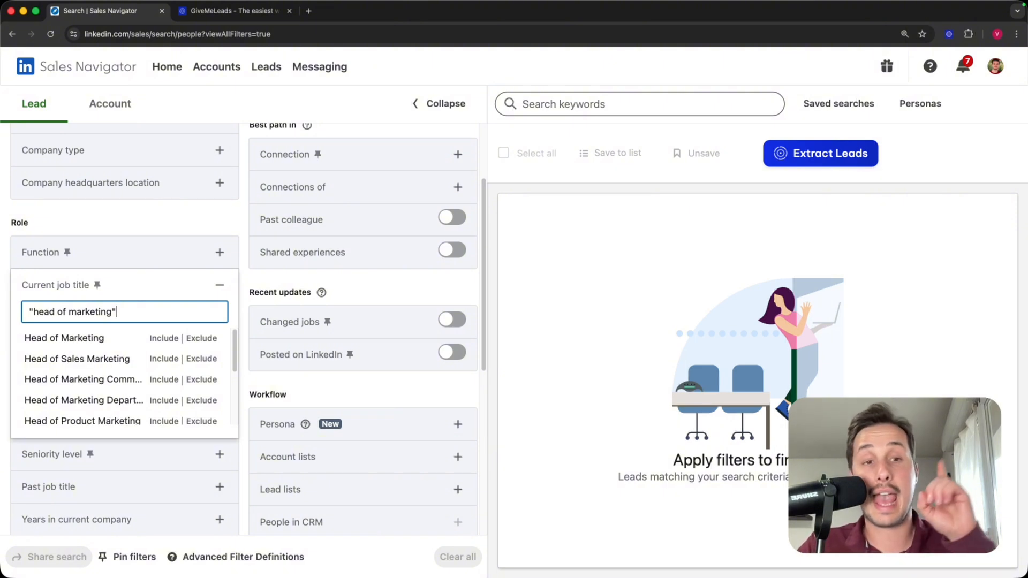
{"action": "type", "text": "\""}
{"action": "key", "text": "Return"}
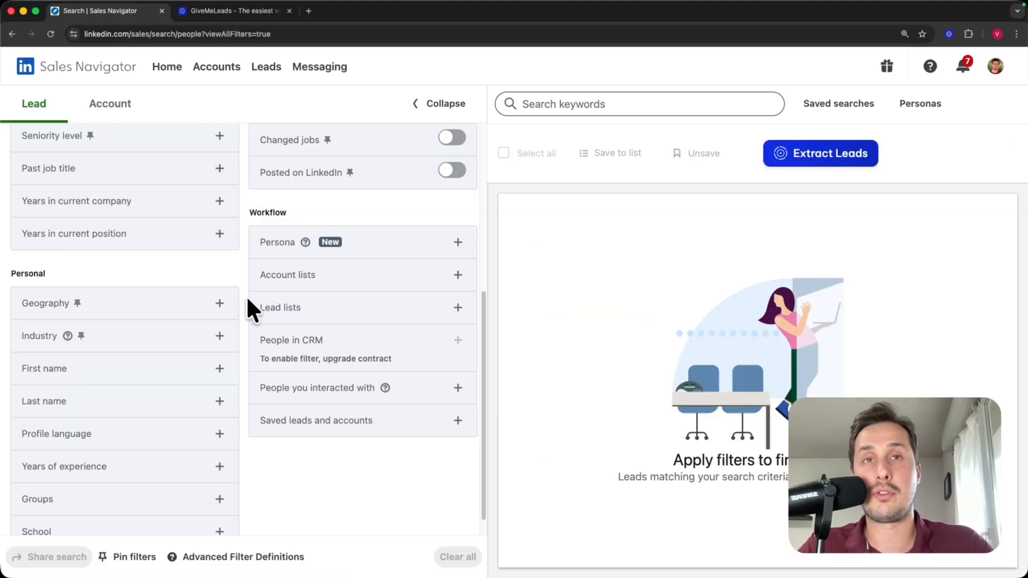
Include United States in the leads' geography filter and remove it again
{"action": "left_click", "coordinate": [221, 304]}
{"action": "type", "text": "us"}
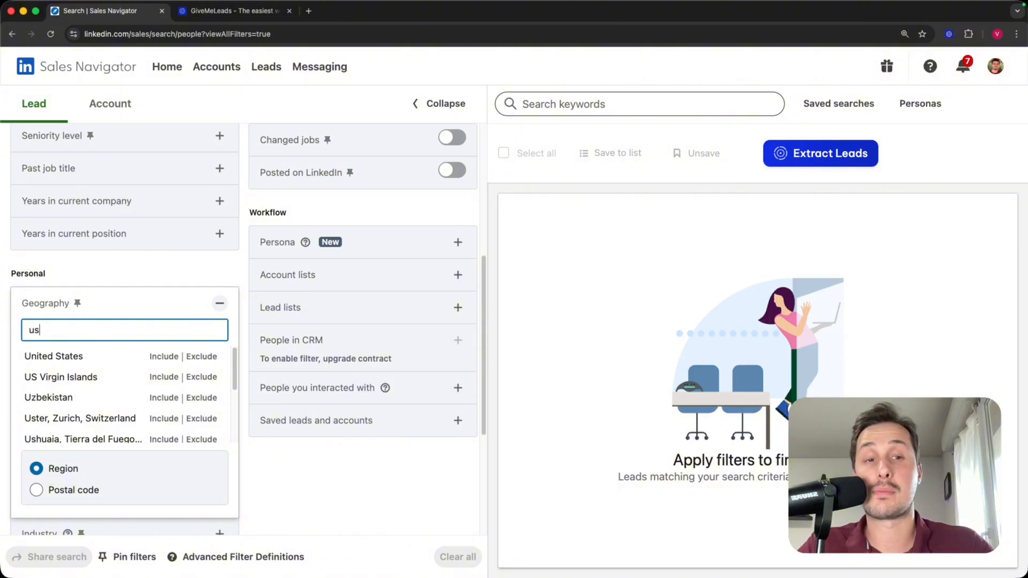
{"action": "left_click", "coordinate": [164, 357]}
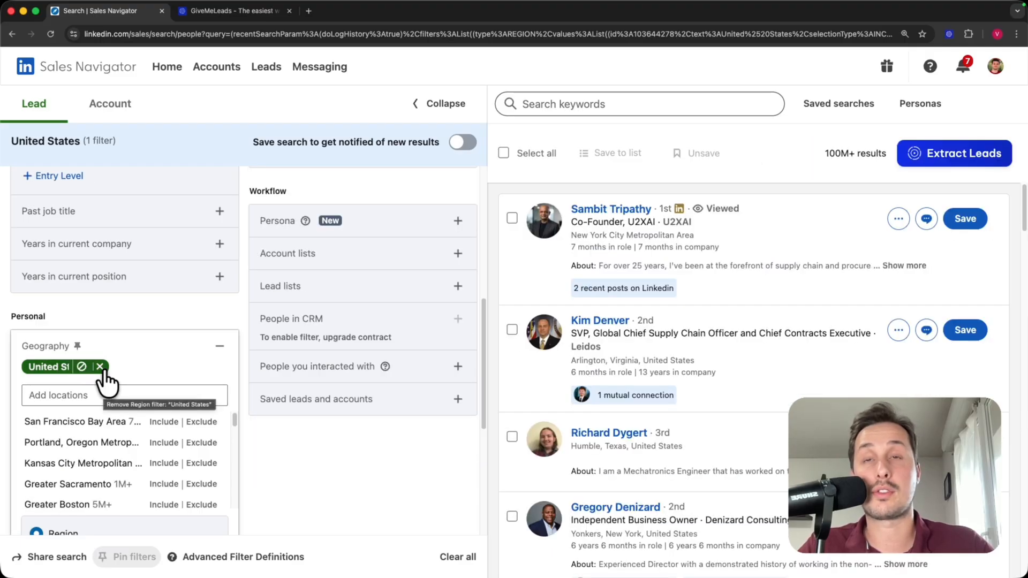
{"action": "left_click", "coordinate": [100, 367]}
Include the region New York, United States in the geography filter and remove it again
{"action": "left_click", "coordinate": [97, 309]}
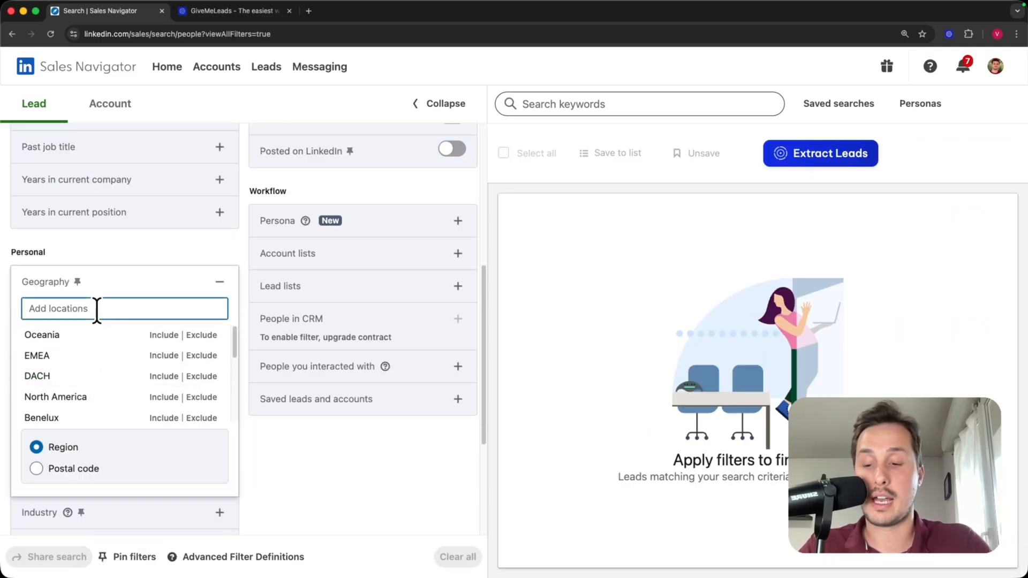
{"action": "type", "text": "new"}
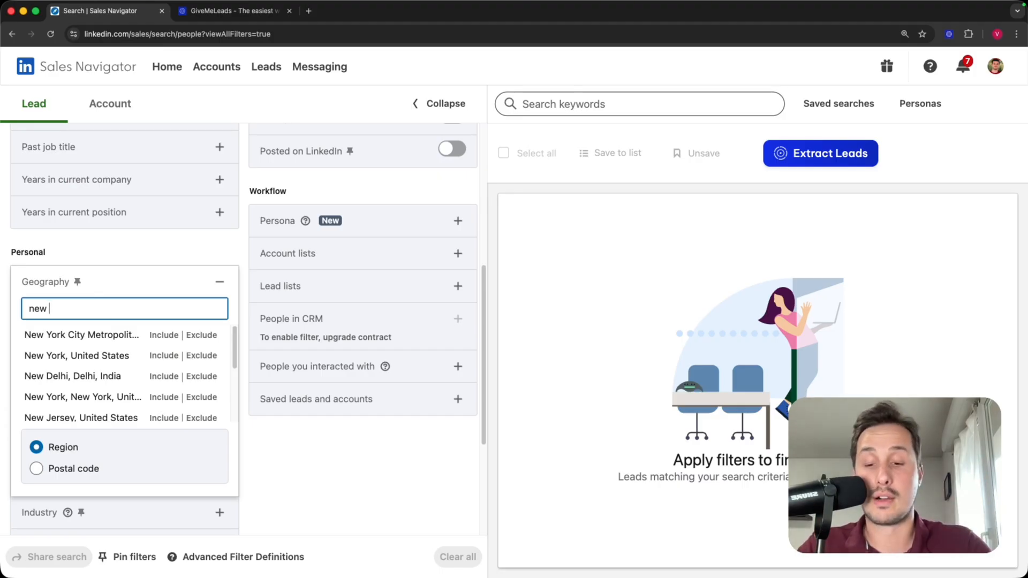
{"action": "type", "text": " york"}
{"action": "key", "text": "Return"}
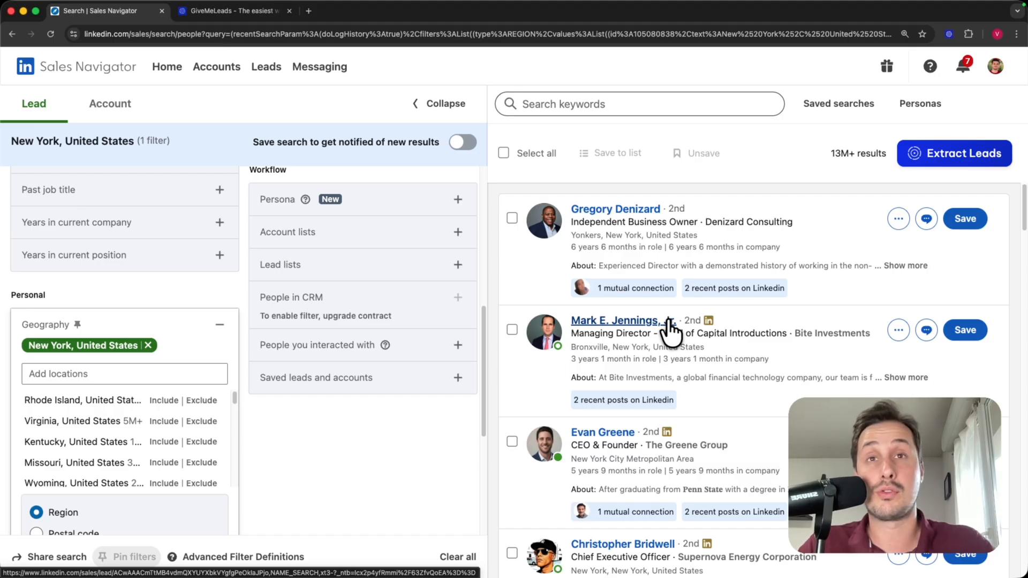
{"action": "left_click", "coordinate": [150, 346]}
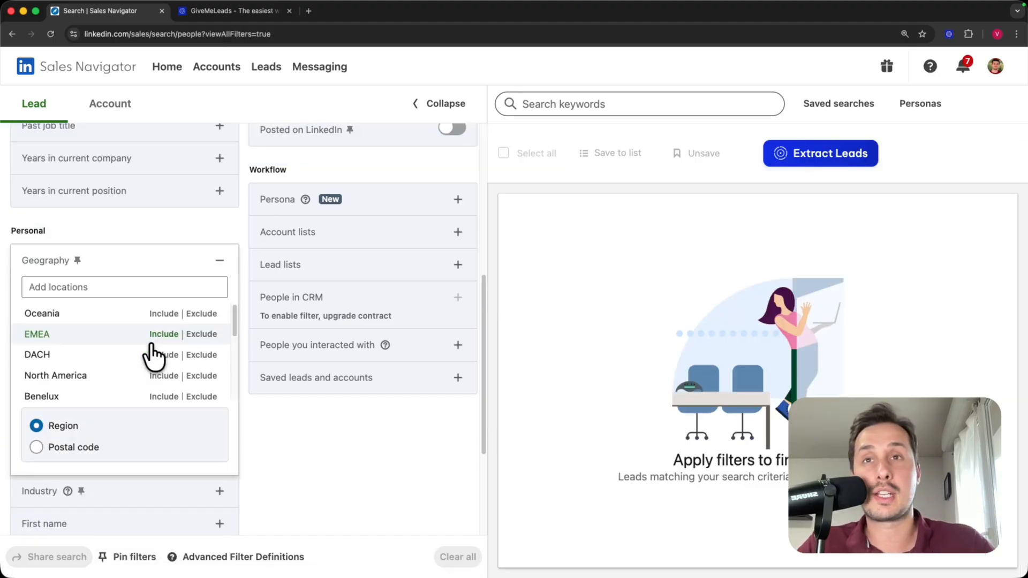
Include United States in the company headquarters location filter and remove it again
{"action": "scroll", "coordinate": [151, 354], "scroll_direction": "up", "scroll_amount": 6}
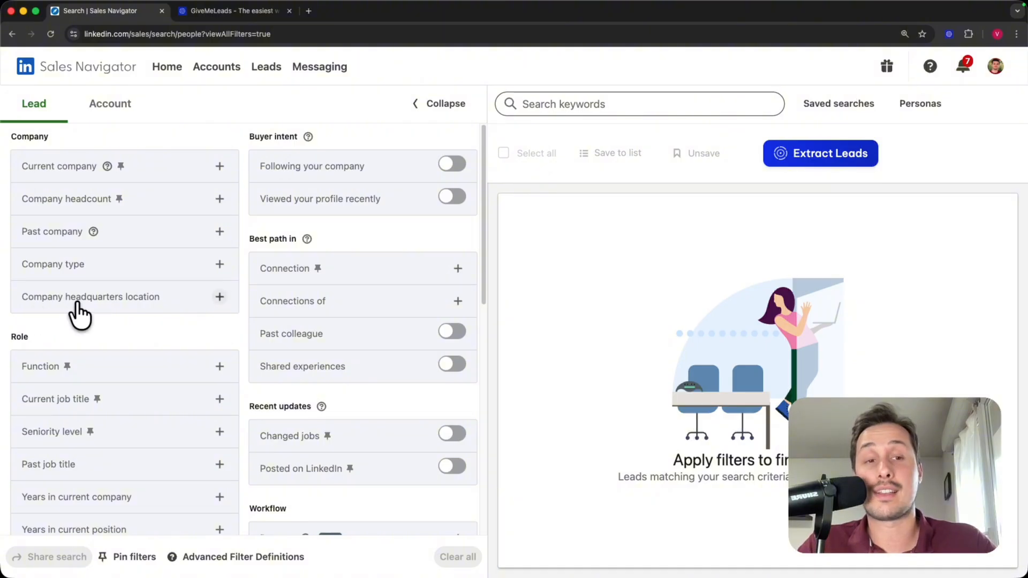
{"action": "left_click", "coordinate": [219, 297]}
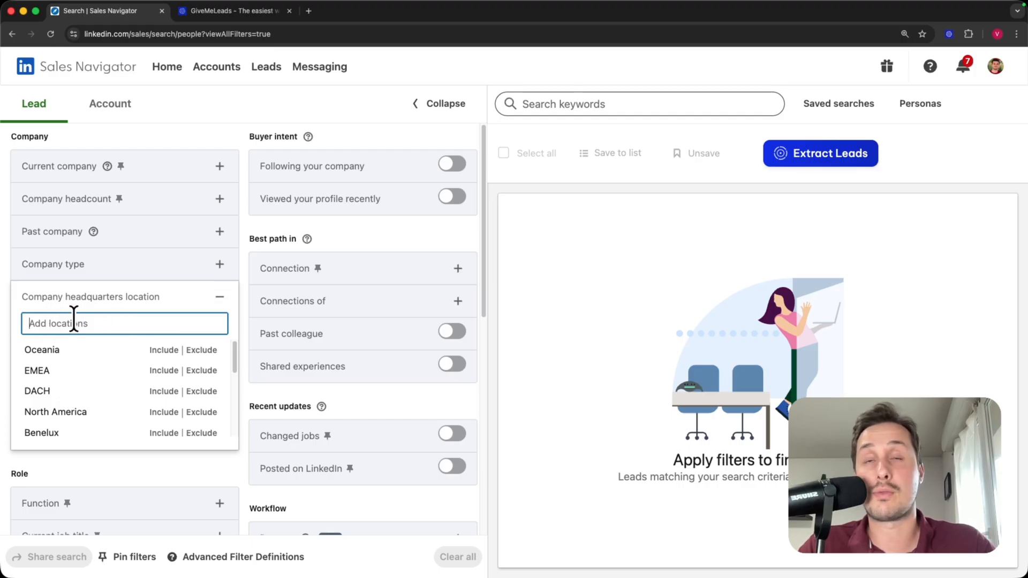
{"action": "type", "text": "us"}
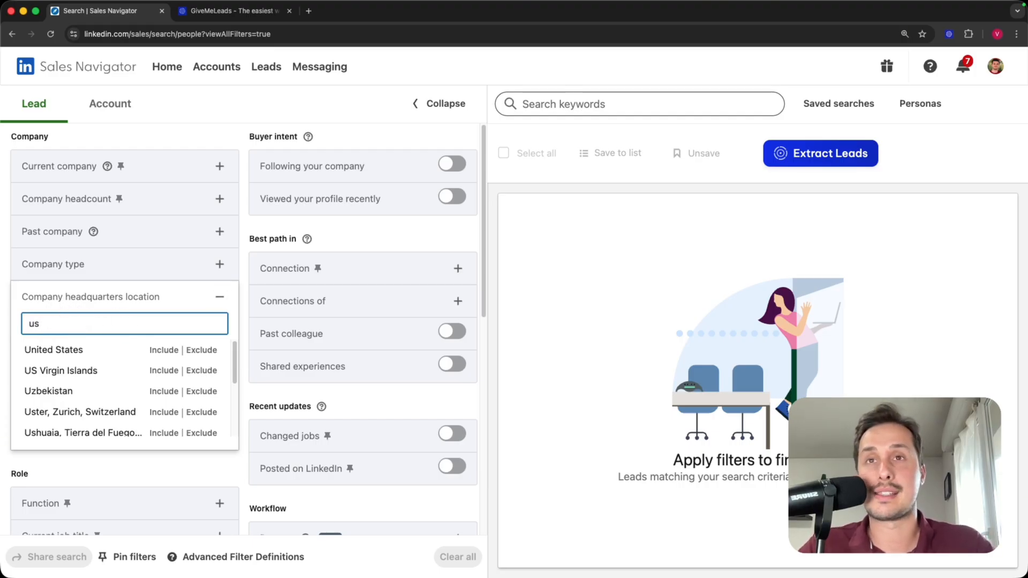
{"action": "left_click", "coordinate": [162, 350]}
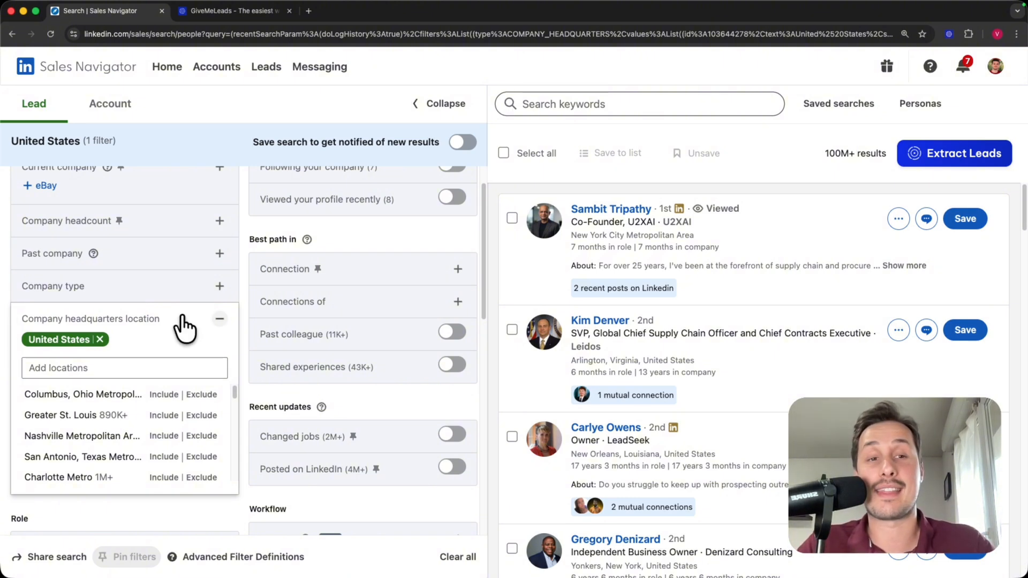
{"action": "left_click", "coordinate": [73, 339]}
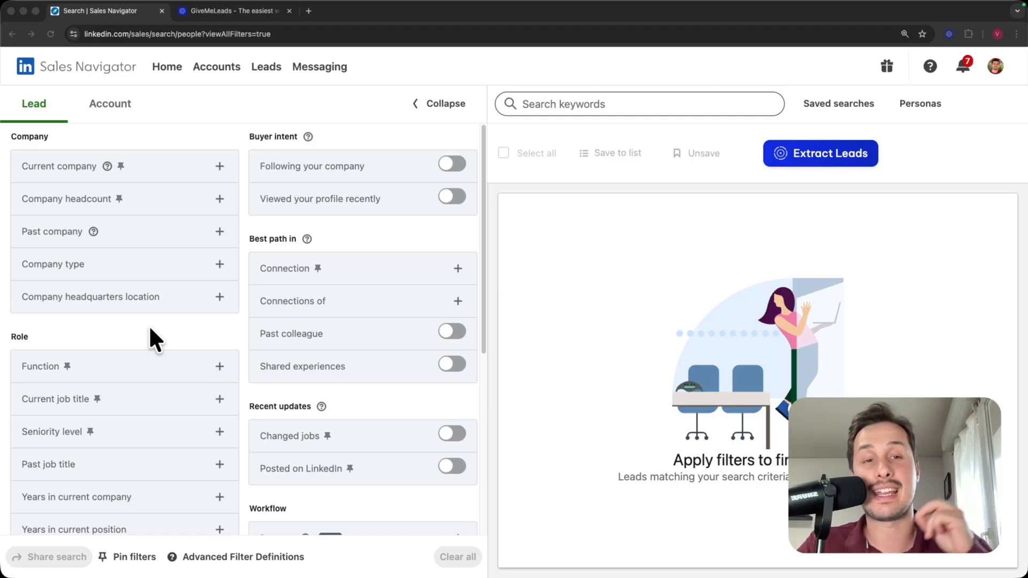
{"action": "scroll", "coordinate": [427, 326], "scroll_direction": "down", "scroll_amount": 4}
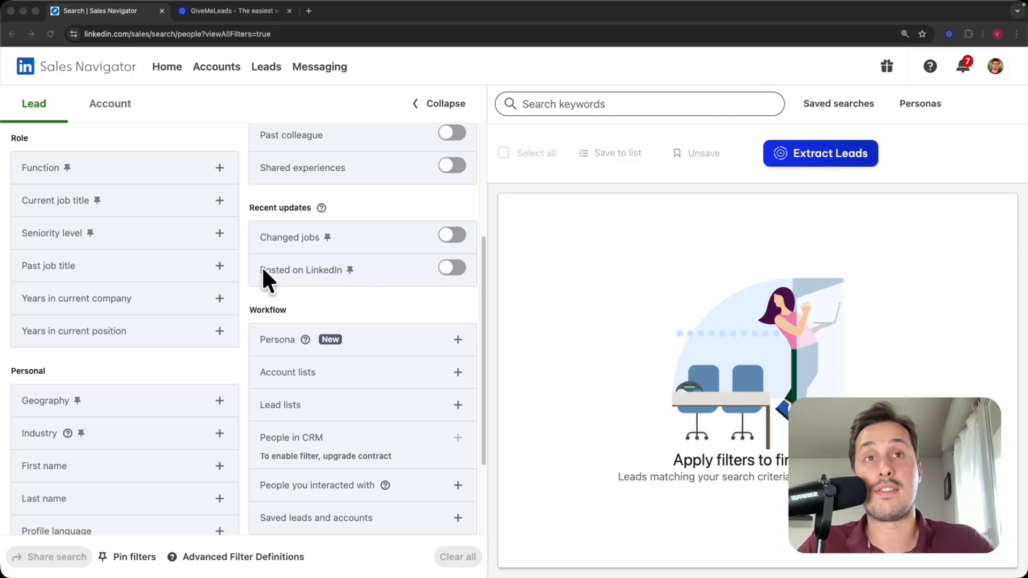
Turn on the Posted on LinkedIn filter for leads
{"action": "left_click", "coordinate": [452, 268]}
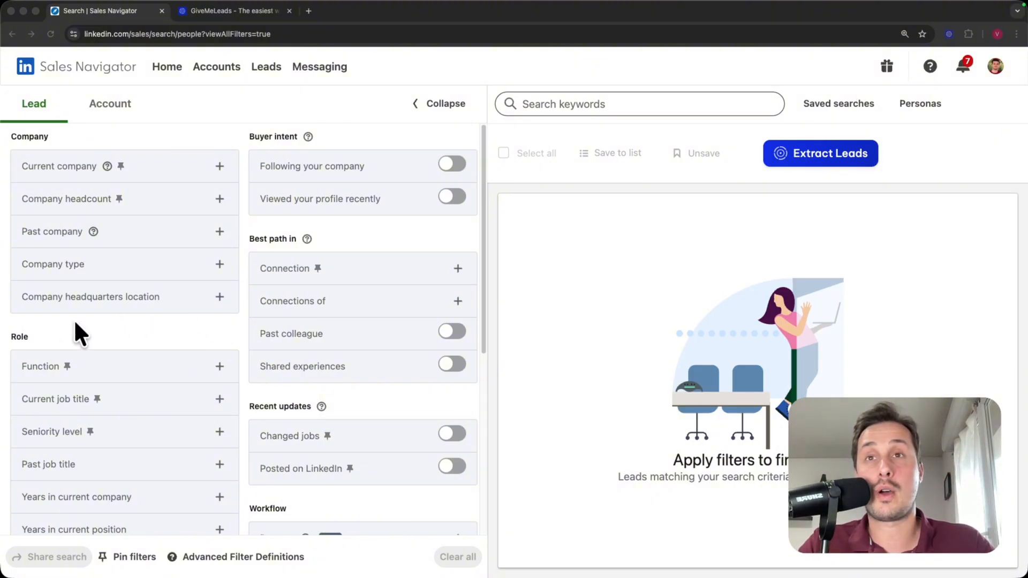
Include Marketing in the leads' Function filter
{"action": "left_click", "coordinate": [220, 366]}
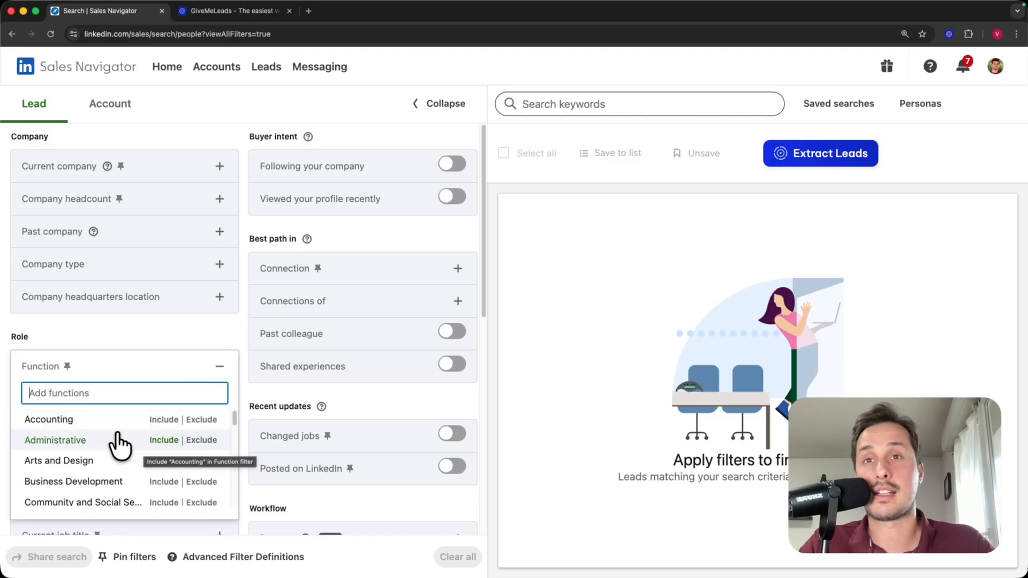
{"action": "scroll", "coordinate": [114, 440], "scroll_direction": "down", "scroll_amount": 5}
{"action": "scroll", "coordinate": [99, 452], "scroll_direction": "down", "scroll_amount": 3}
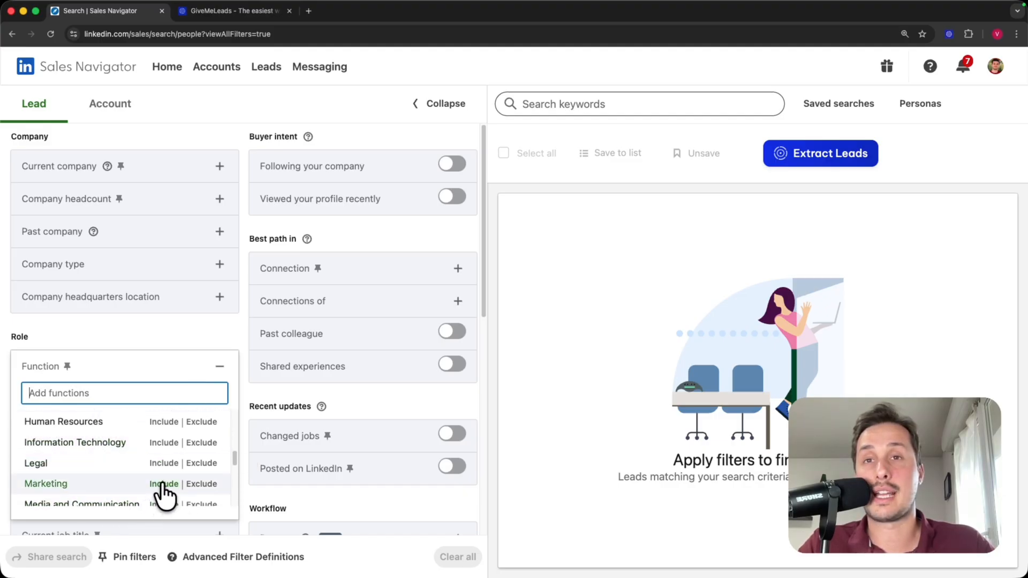
{"action": "scroll", "coordinate": [162, 487], "scroll_direction": "down", "scroll_amount": 1}
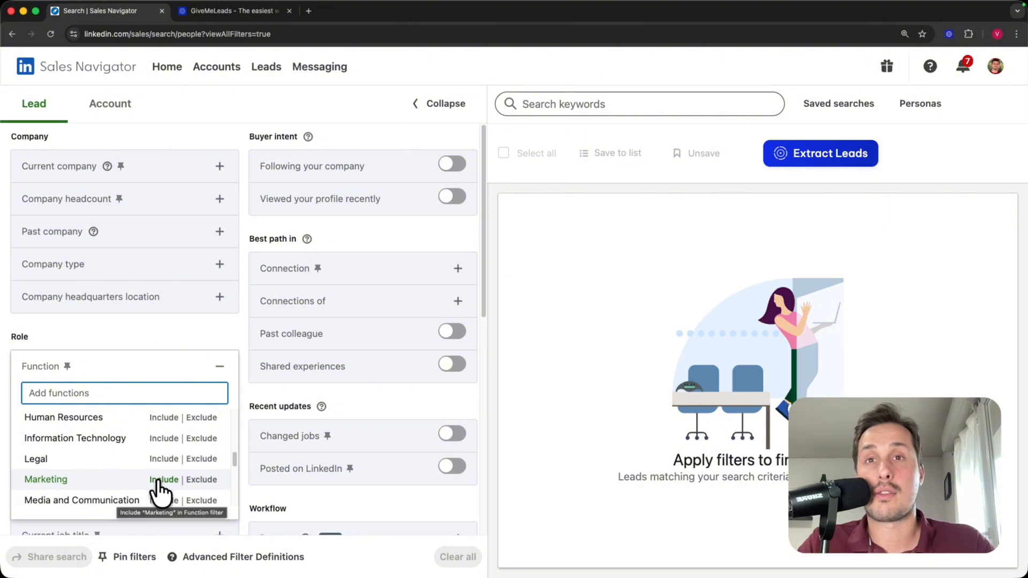
{"action": "left_click", "coordinate": [163, 479]}
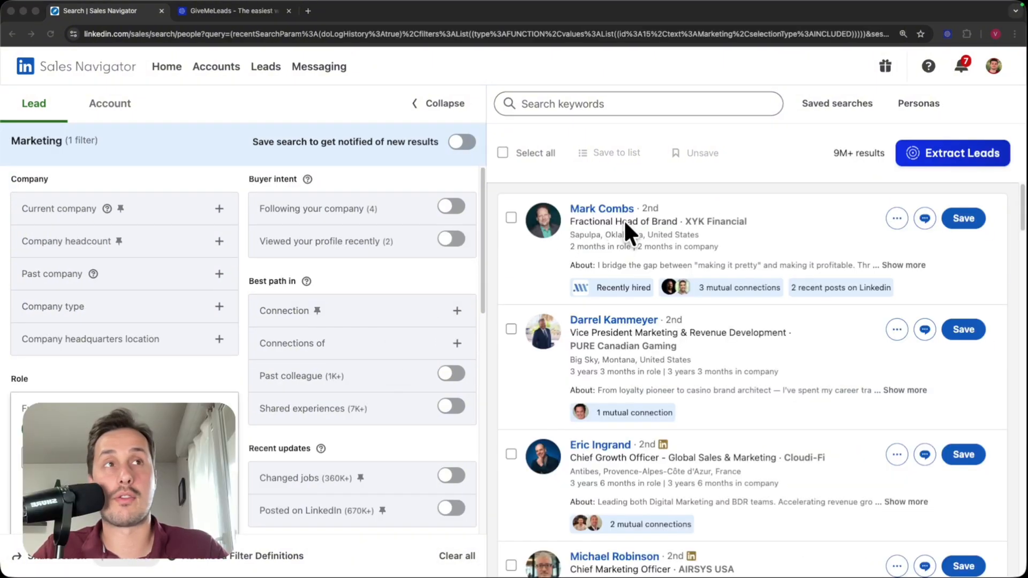
Examine the job titles of the leads returned by the Marketing function filter for how well they match
{"action": "scroll", "coordinate": [679, 242], "scroll_direction": "down", "scroll_amount": 1}
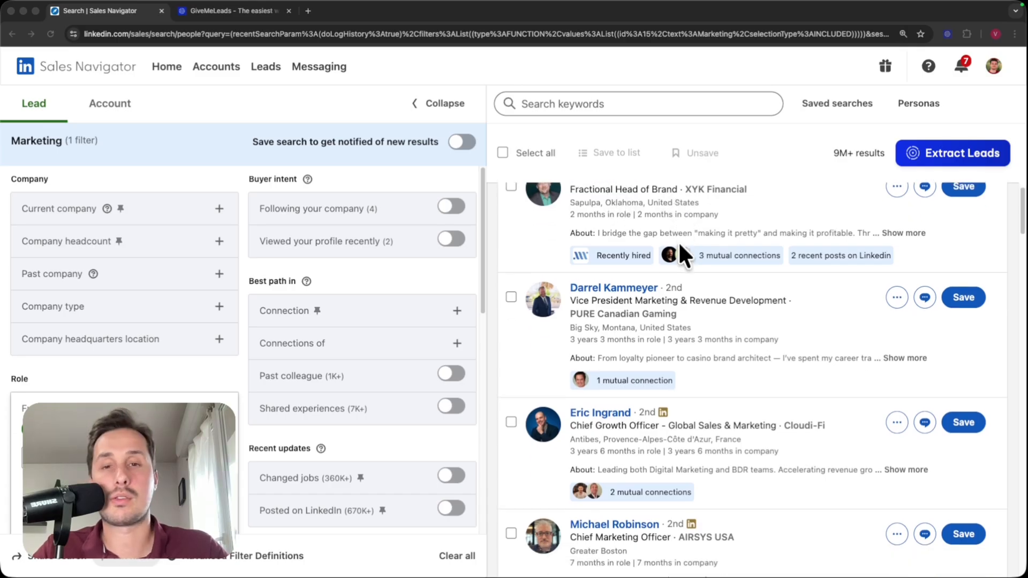
{"action": "scroll", "coordinate": [712, 274], "scroll_direction": "down", "scroll_amount": 2}
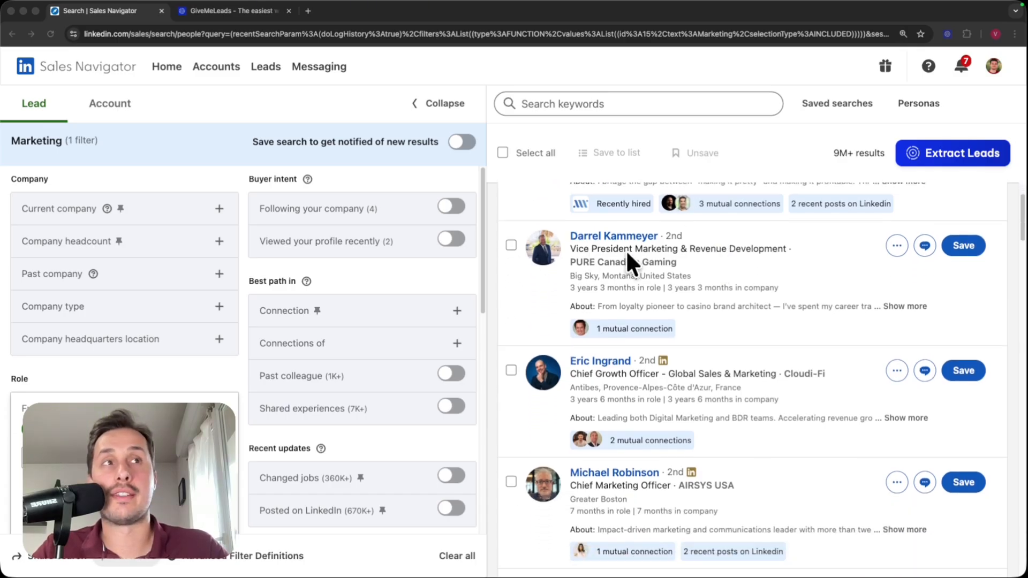
{"action": "scroll", "coordinate": [675, 256], "scroll_direction": "down", "scroll_amount": 5}
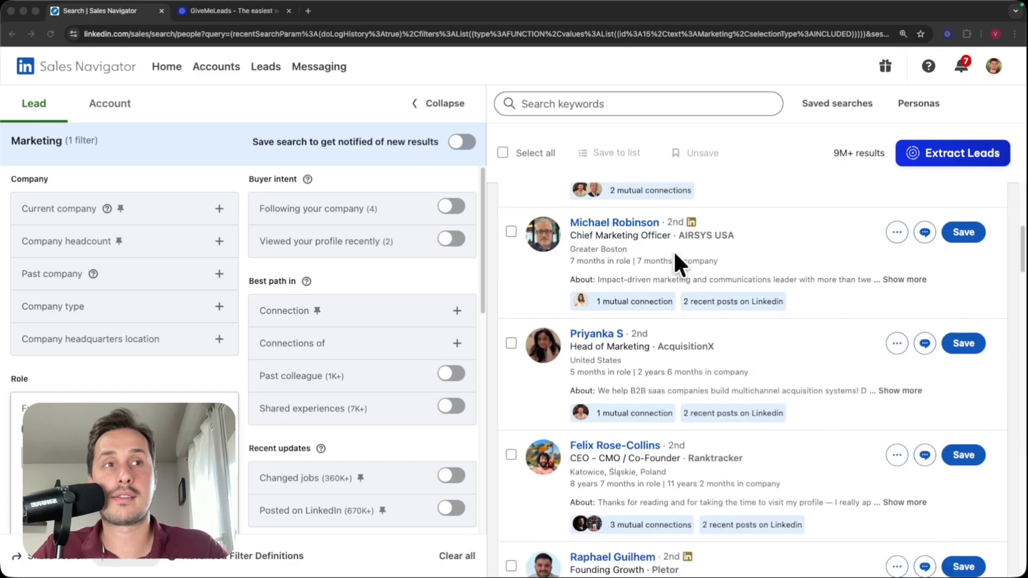
{"action": "scroll", "coordinate": [675, 256], "scroll_direction": "down", "scroll_amount": 2}
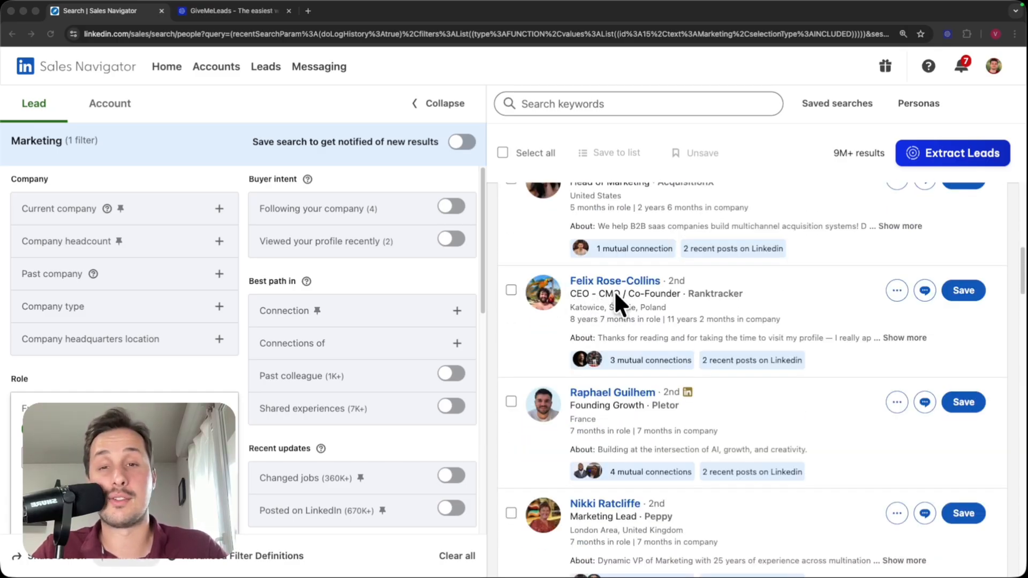
{"action": "scroll", "coordinate": [607, 329], "scroll_direction": "down", "scroll_amount": 1}
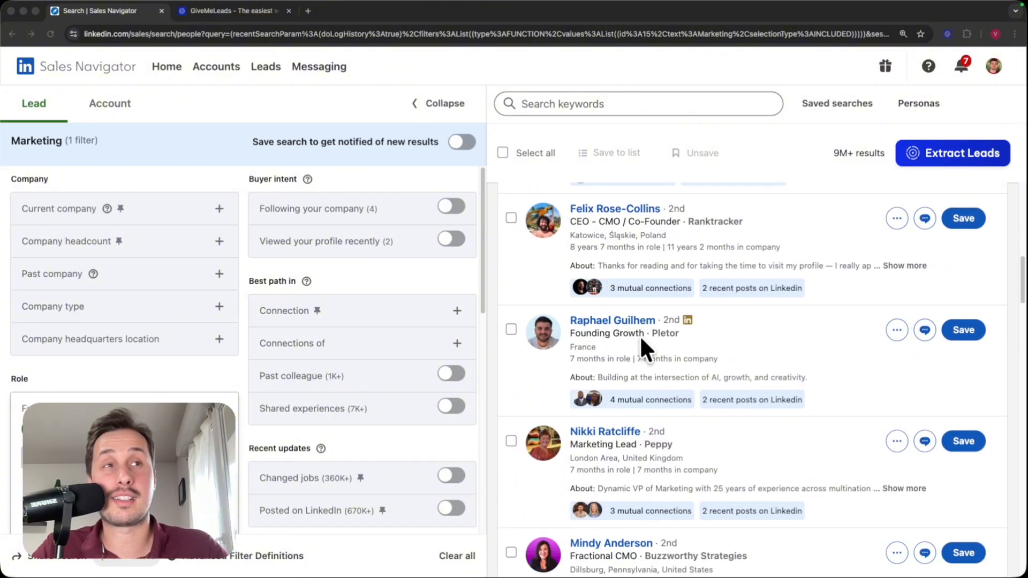
{"action": "scroll", "coordinate": [621, 333], "scroll_direction": "down", "scroll_amount": 5}
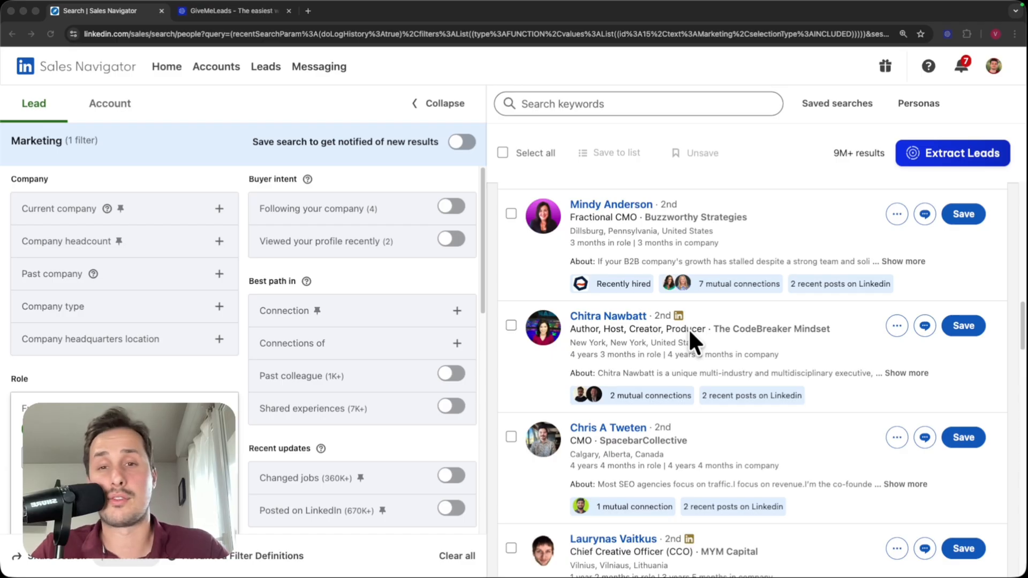
{"action": "scroll", "coordinate": [575, 360], "scroll_direction": "down", "scroll_amount": 5}
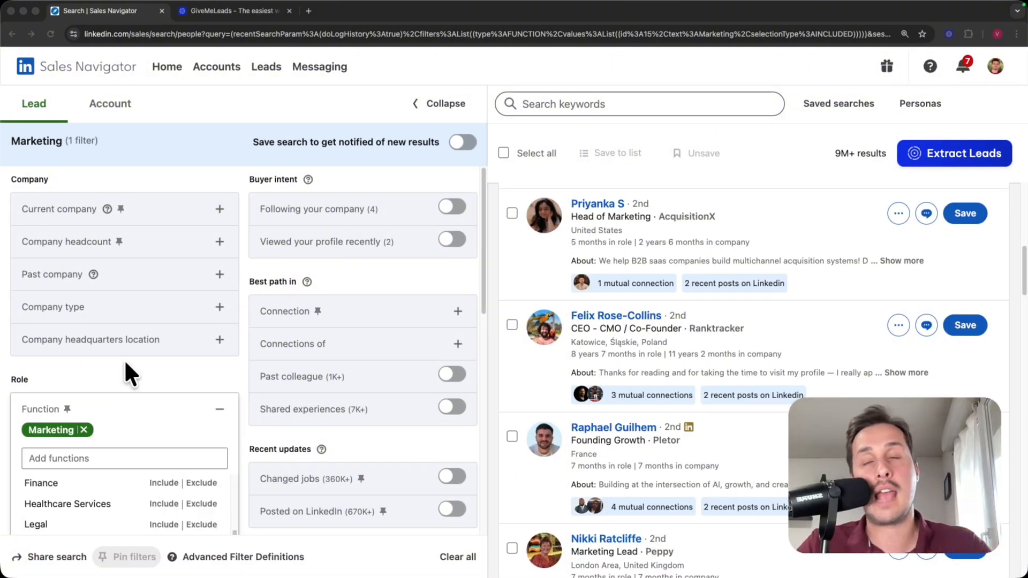
Remove Marketing from the Function filter
{"action": "scroll", "coordinate": [125, 359], "scroll_direction": "down", "scroll_amount": 3}
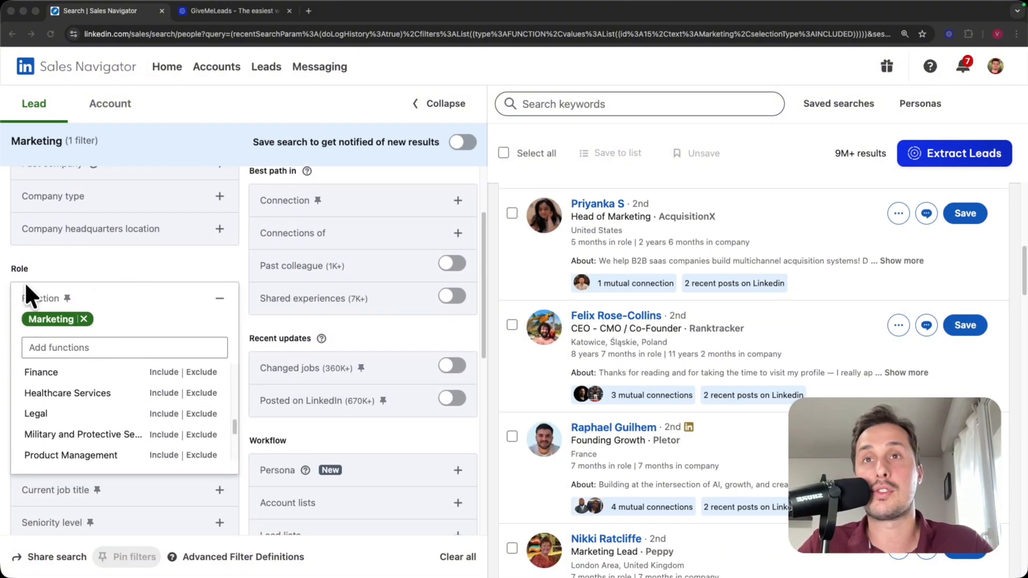
{"action": "left_click", "coordinate": [84, 320]}
{"action": "left_click", "coordinate": [150, 223]}
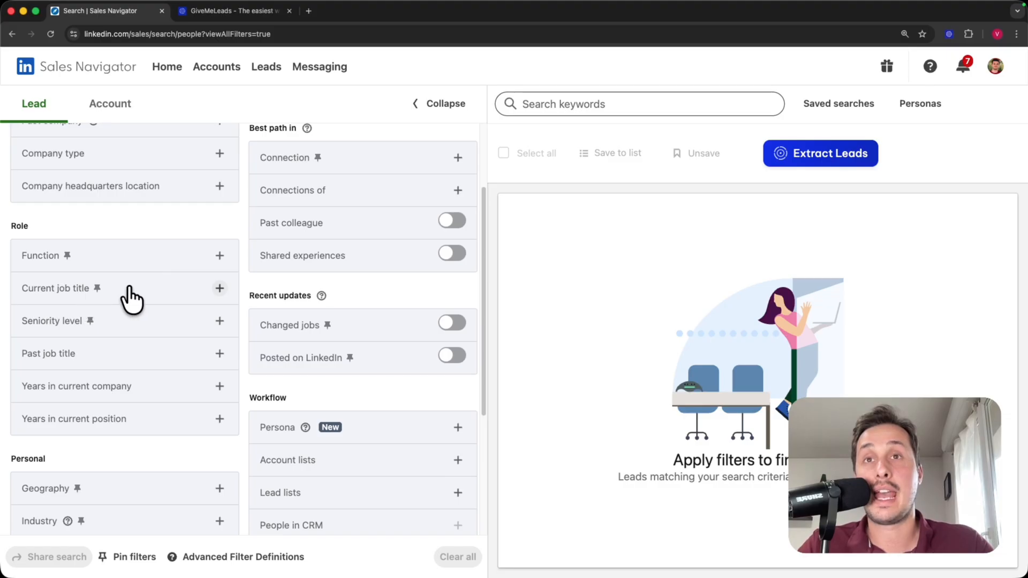
View the options of the Seniority level filter and close it without choosing any
{"action": "left_click", "coordinate": [219, 322]}
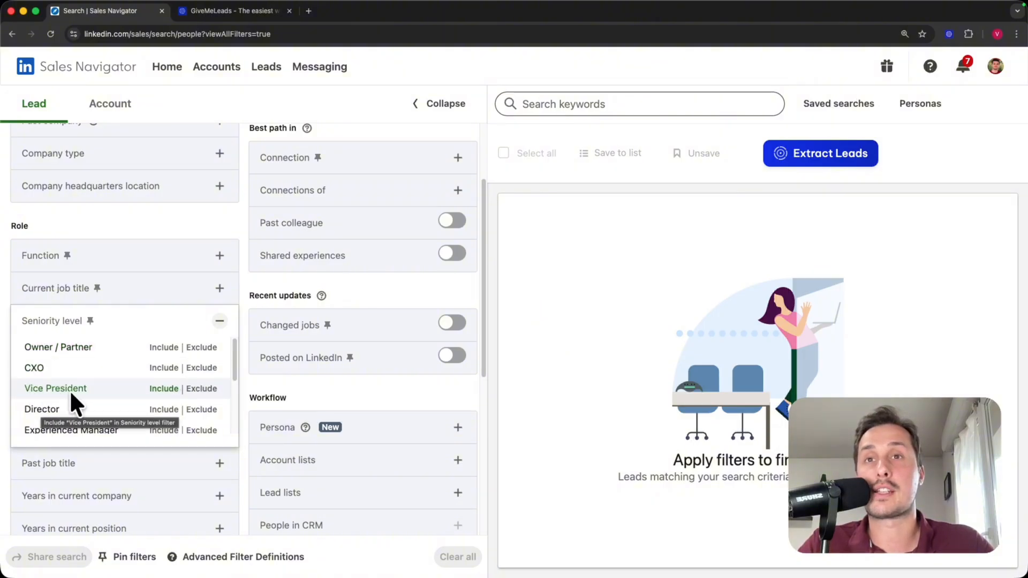
{"action": "left_click", "coordinate": [198, 216]}
Find "marketing" in the Industry filter and include Marketing Services
{"action": "scroll", "coordinate": [172, 316], "scroll_direction": "down", "scroll_amount": 5}
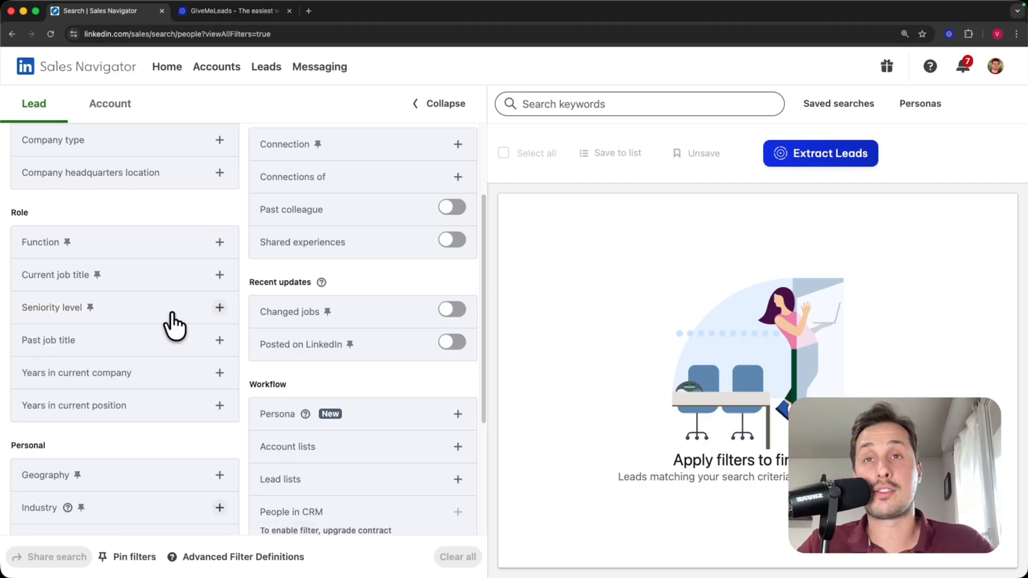
{"action": "left_click", "coordinate": [219, 313]}
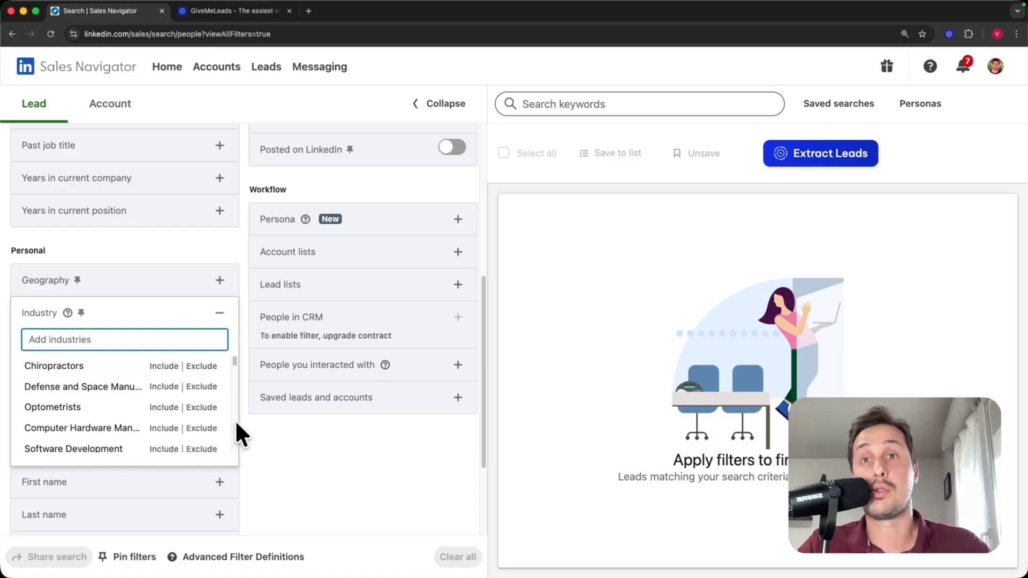
{"action": "scroll", "coordinate": [152, 431], "scroll_direction": "down", "scroll_amount": 4}
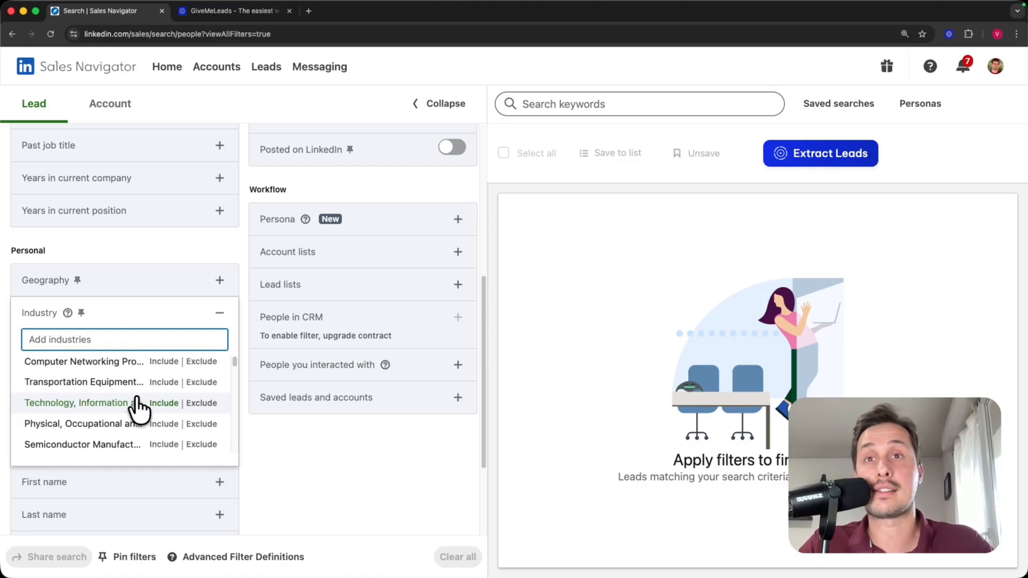
{"action": "left_click", "coordinate": [85, 337]}
{"action": "type", "text": "marketin"}
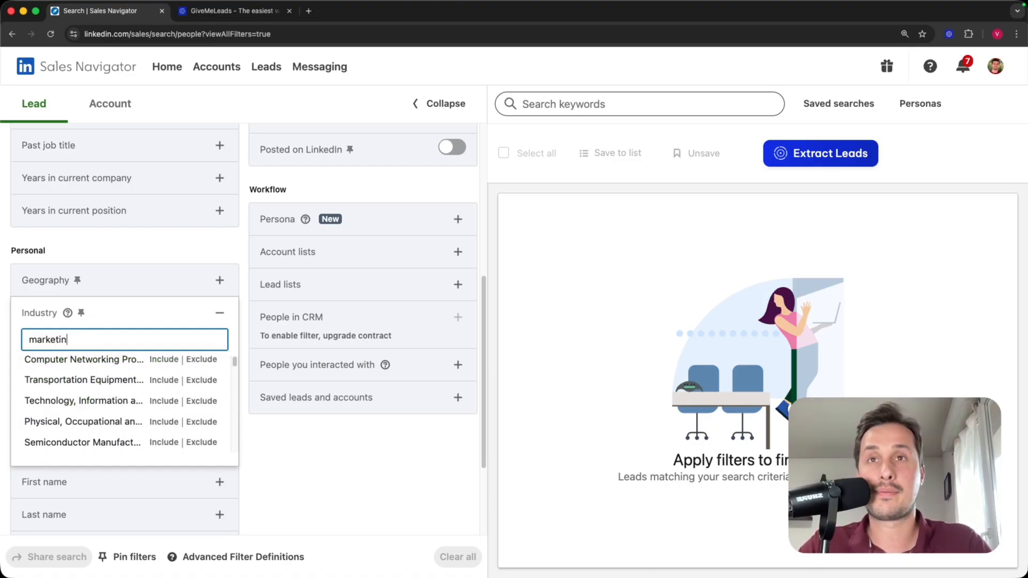
{"action": "type", "text": "g"}
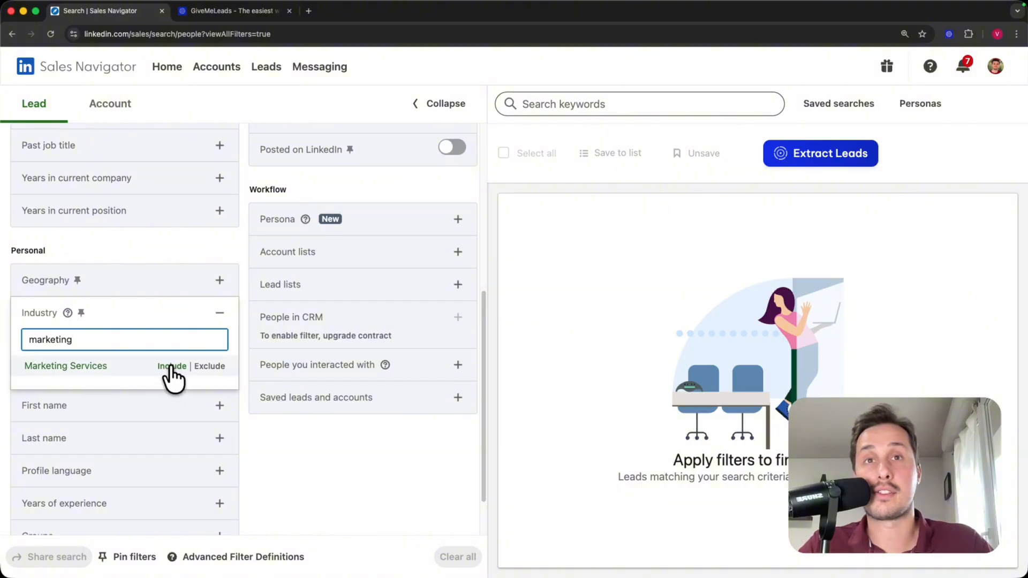
{"action": "left_click", "coordinate": [165, 366]}
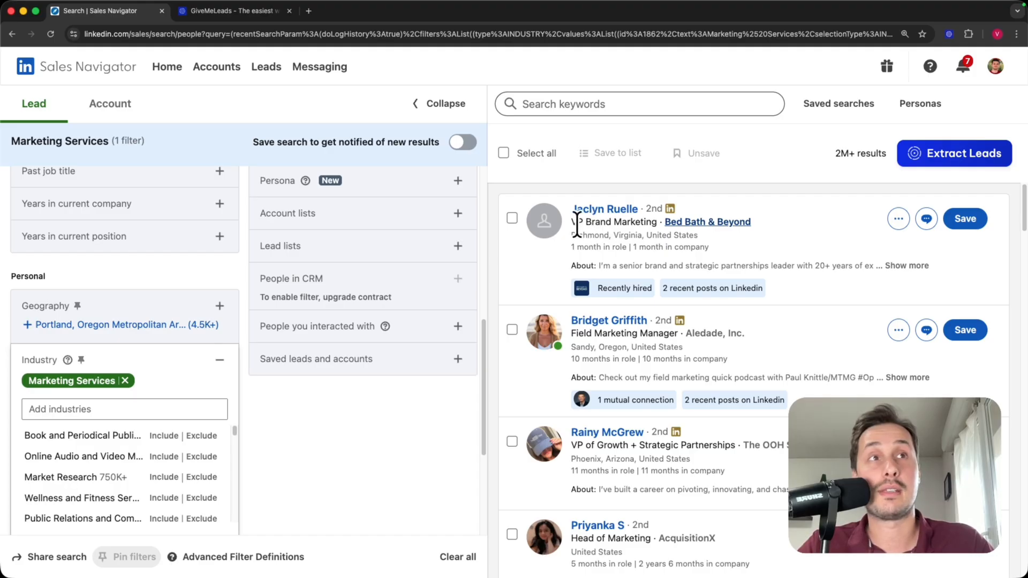
Compare the job titles and employers of the first Marketing Services leads, checking the company details of Bed Bath & Beyond and Aledade, Inc
{"action": "left_click_drag", "start_coordinate": [569, 222], "coordinate": [659, 224]}
{"action": "mouse_move", "coordinate": [713, 224]}
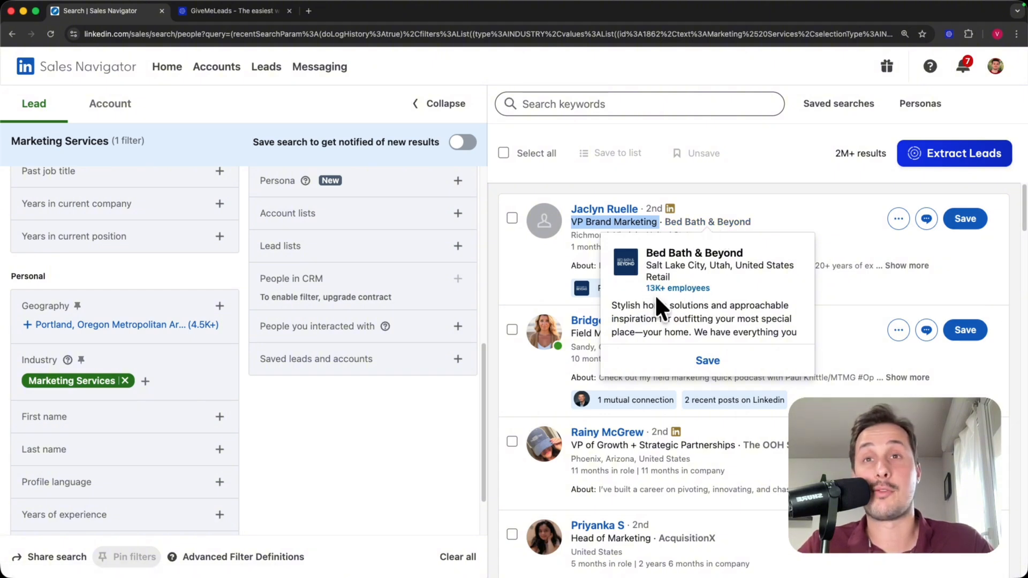
{"action": "left_click", "coordinate": [755, 187]}
{"action": "scroll", "coordinate": [758, 187], "scroll_direction": "down", "scroll_amount": 2}
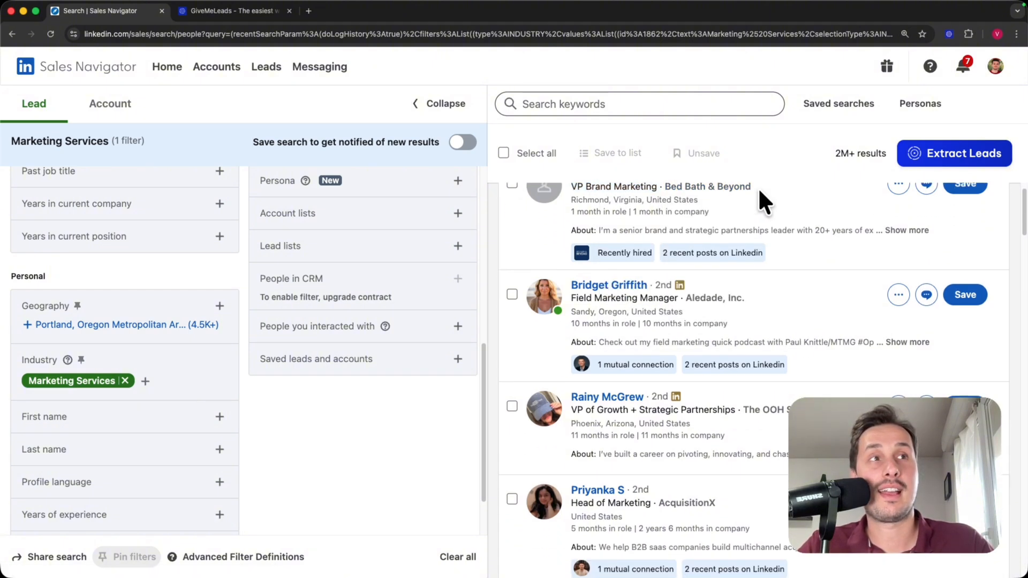
{"action": "scroll", "coordinate": [772, 252], "scroll_direction": "down", "scroll_amount": 4}
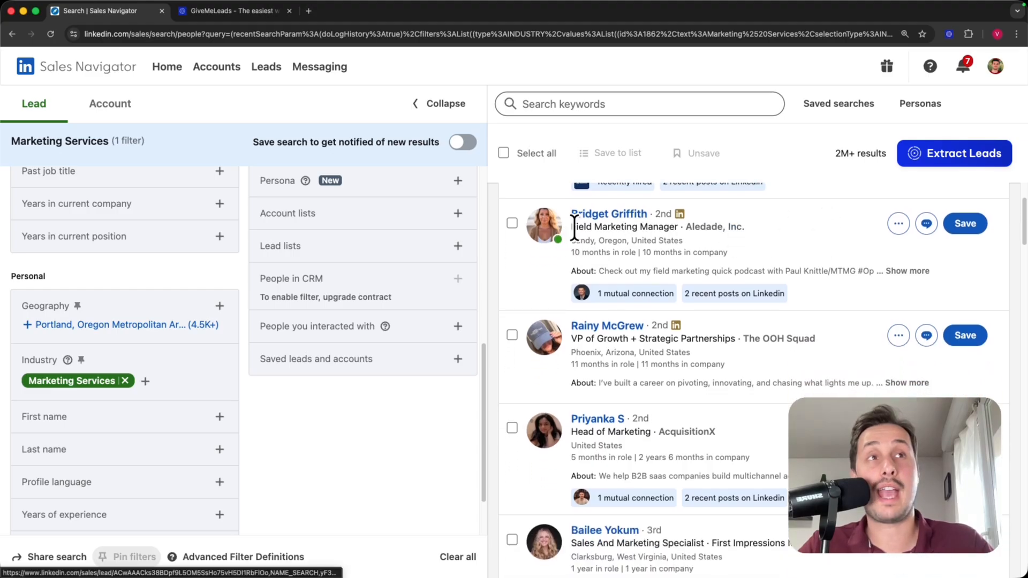
{"action": "left_click_drag", "start_coordinate": [570, 227], "coordinate": [675, 227]}
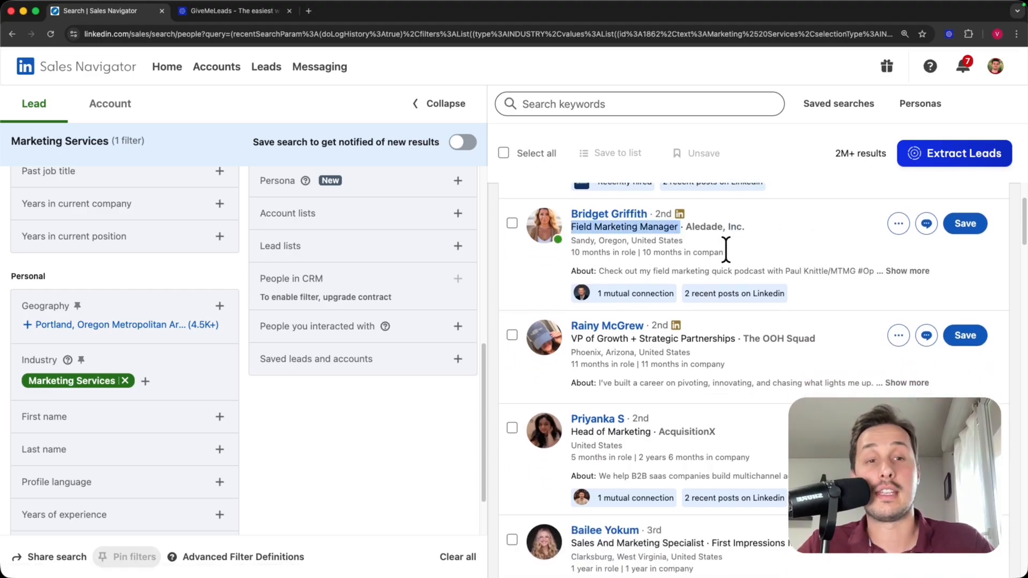
{"action": "left_click", "coordinate": [803, 224]}
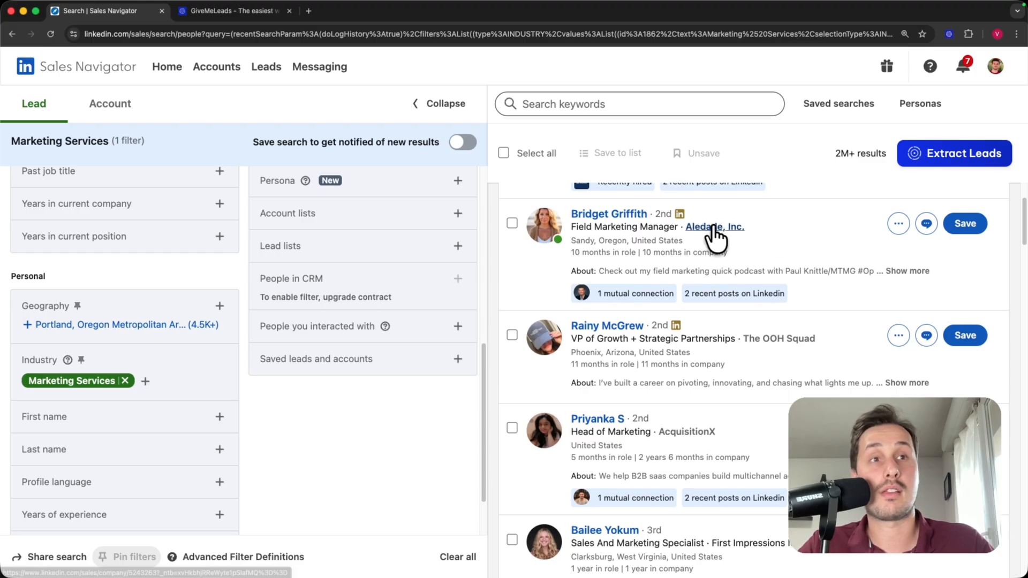
{"action": "mouse_move", "coordinate": [713, 229]}
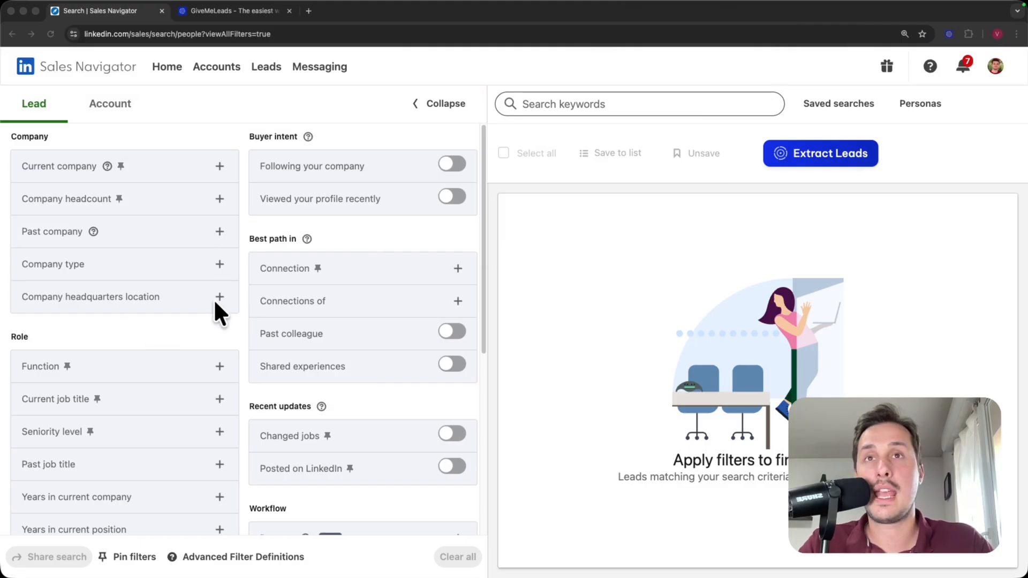
Add the exact title "head of marketing" in quotation marks to the current job title filter
{"action": "left_click", "coordinate": [219, 399]}
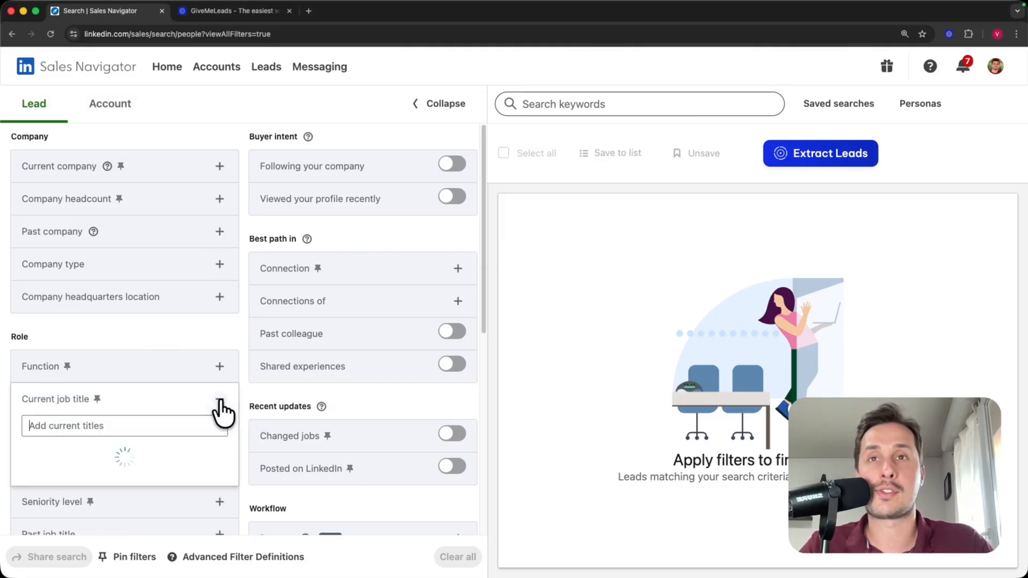
{"action": "type", "text": "\"head of m"}
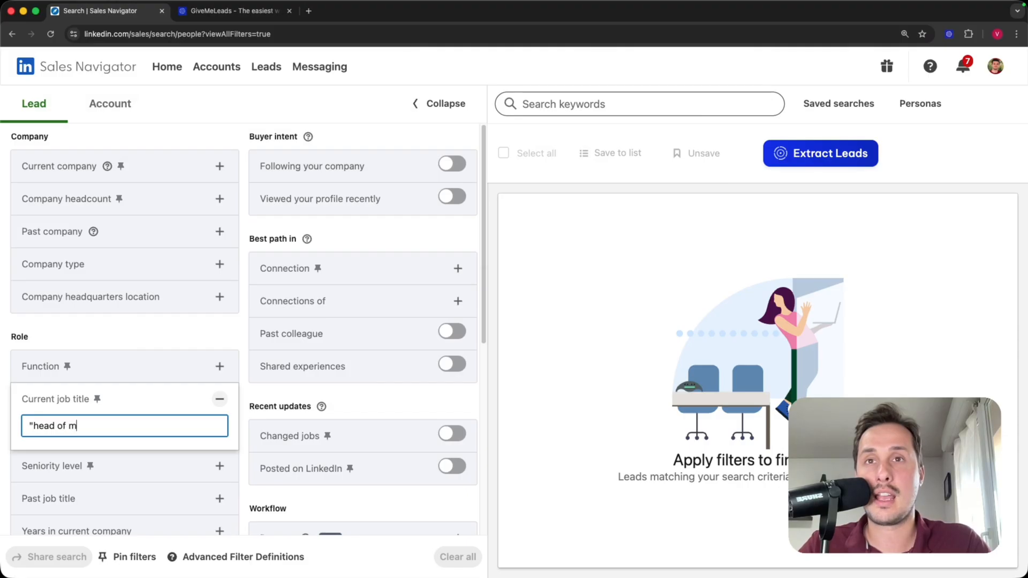
{"action": "type", "text": "arketing"}
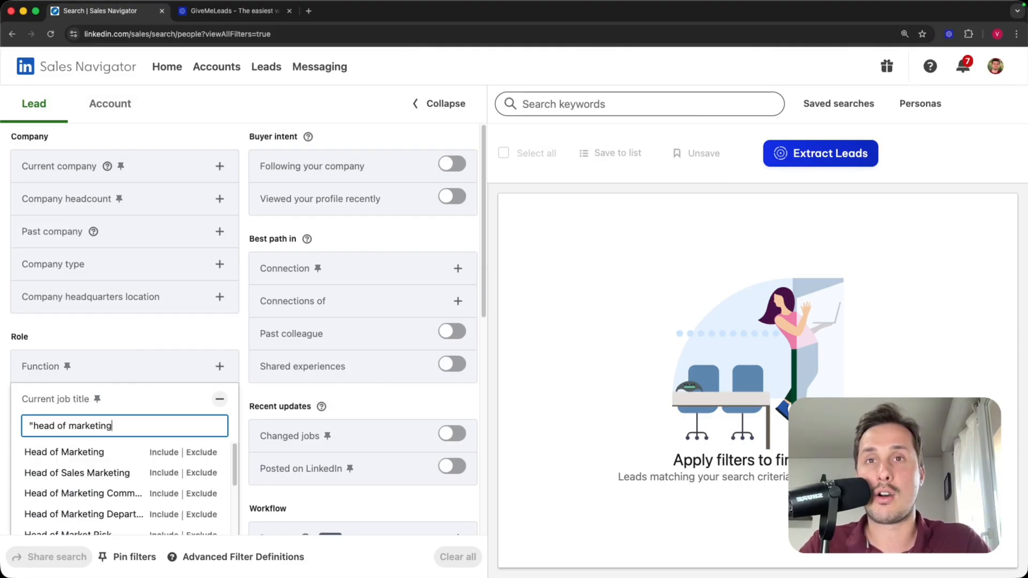
{"action": "type", "text": "\""}
{"action": "key", "text": "Return"}
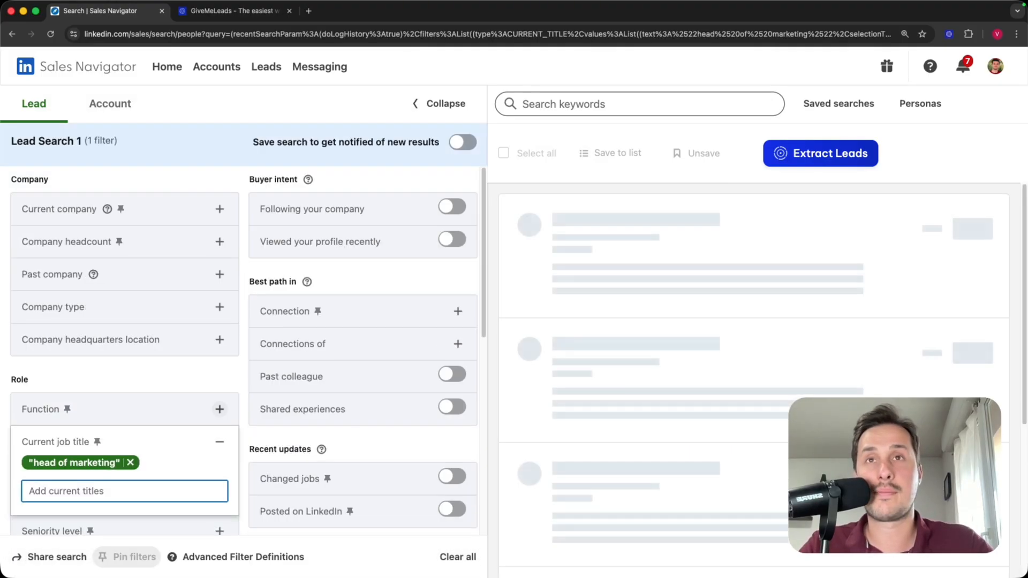
View the size ranges of the Company headcount filter and close it without choosing any
{"action": "left_click", "coordinate": [220, 242]}
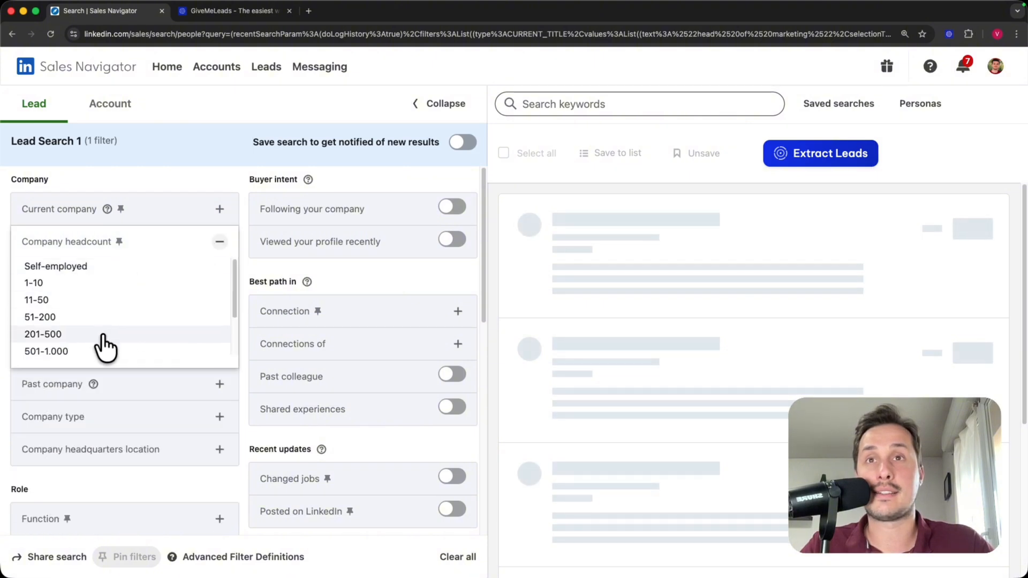
{"action": "scroll", "coordinate": [89, 346], "scroll_direction": "down", "scroll_amount": 1}
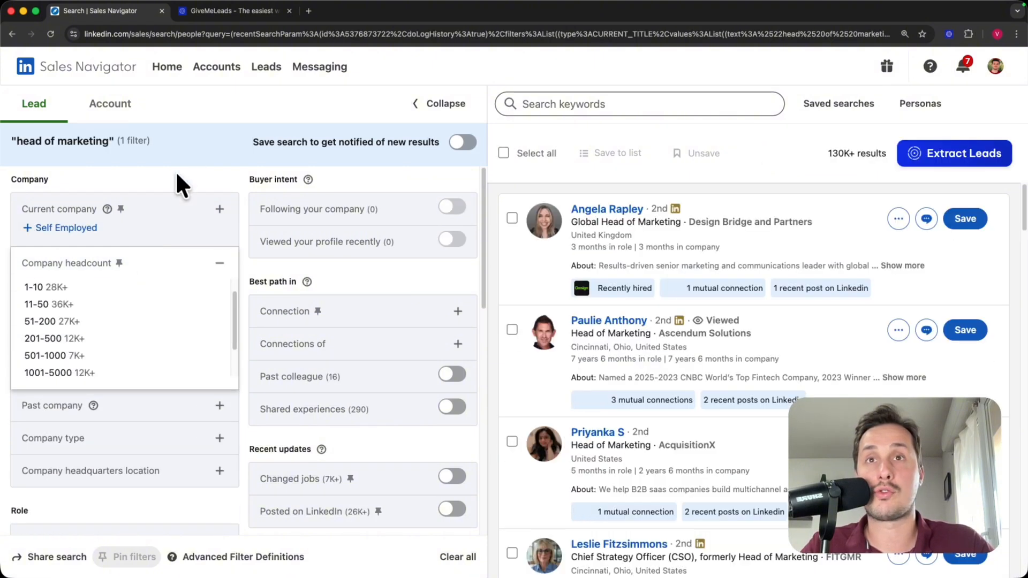
{"action": "left_click", "coordinate": [176, 173]}
Include San Francisco Bay Area in the Geography filter and 501-1000 in the Company headcount filter
{"action": "scroll", "coordinate": [214, 224], "scroll_direction": "down", "scroll_amount": 6}
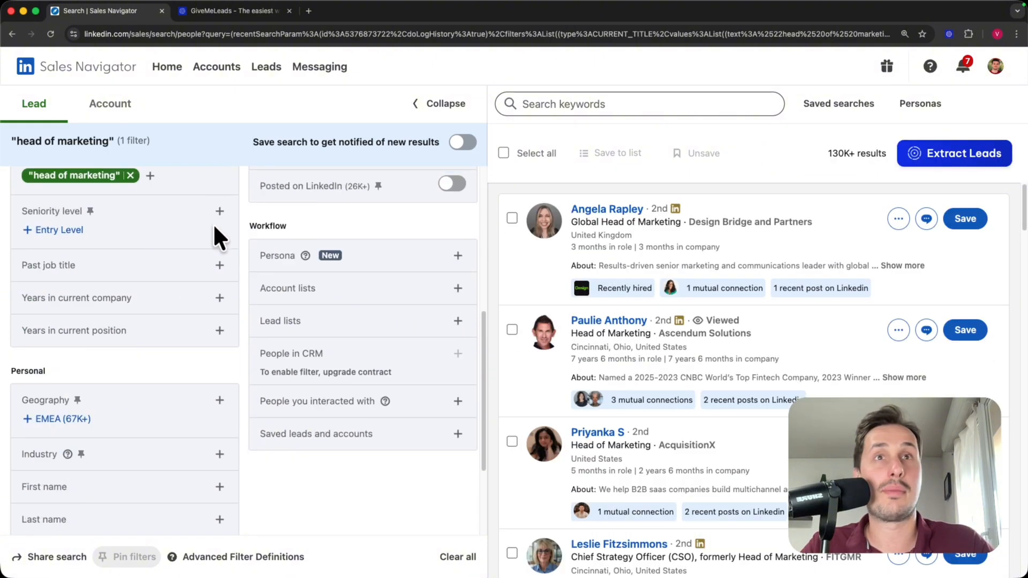
{"action": "left_click", "coordinate": [220, 401]}
{"action": "type", "text": "san fran"}
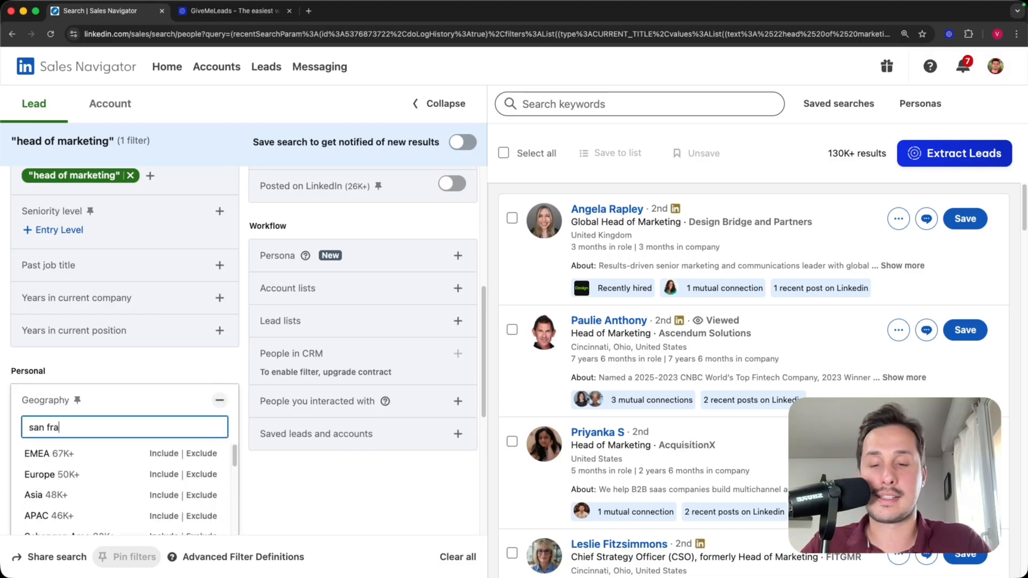
{"action": "left_click", "coordinate": [162, 453]}
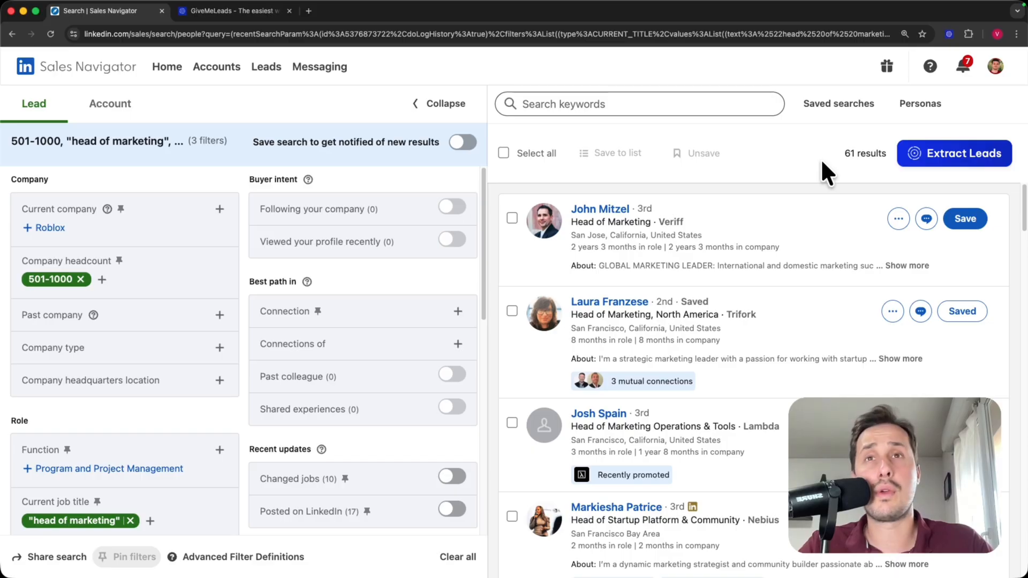
Check the number of matching leads and save the search to get notified of new results
{"action": "left_click_drag", "start_coordinate": [845, 153], "coordinate": [883, 153]}
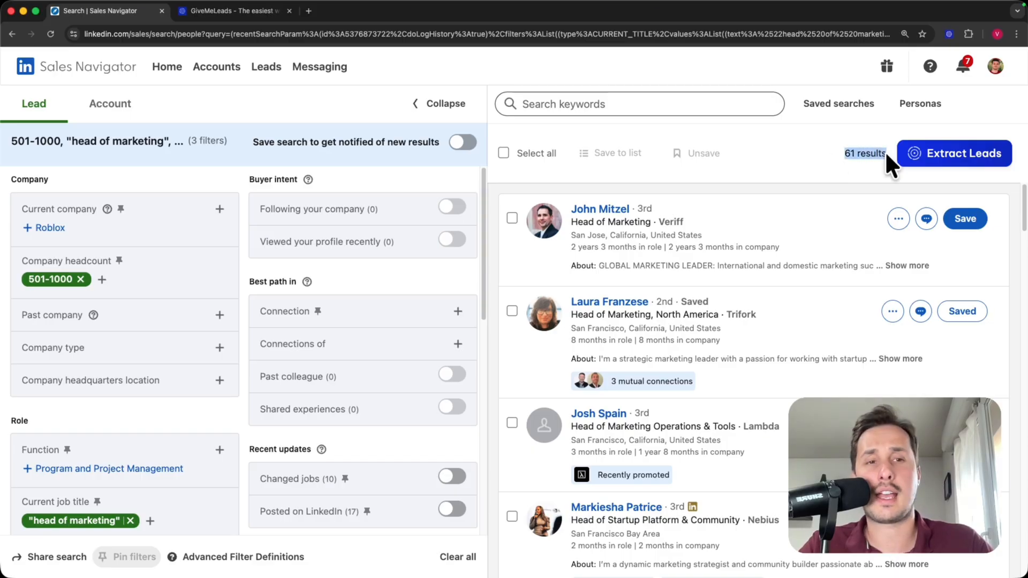
{"action": "left_click", "coordinate": [845, 186]}
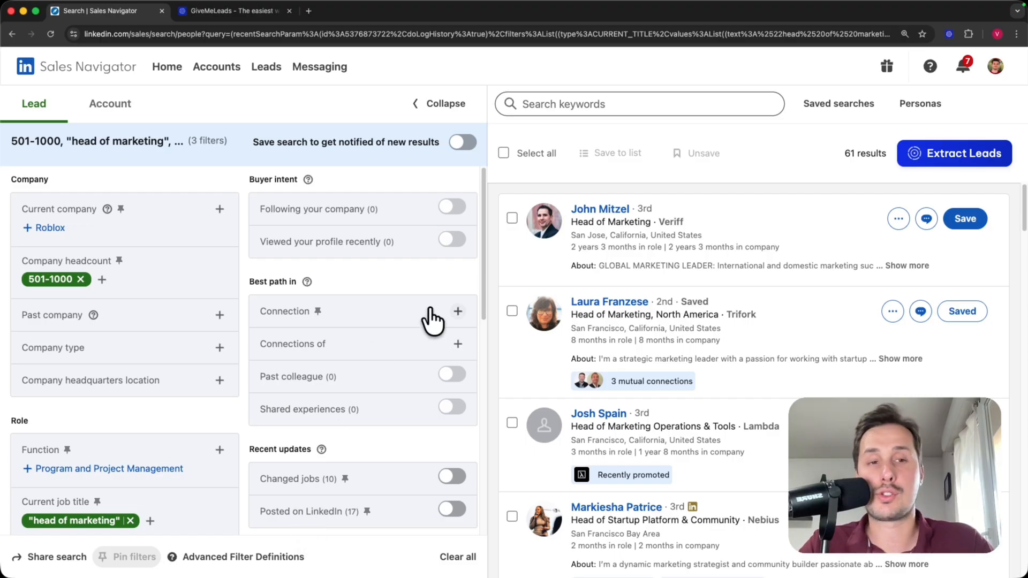
{"action": "left_click", "coordinate": [462, 144]}
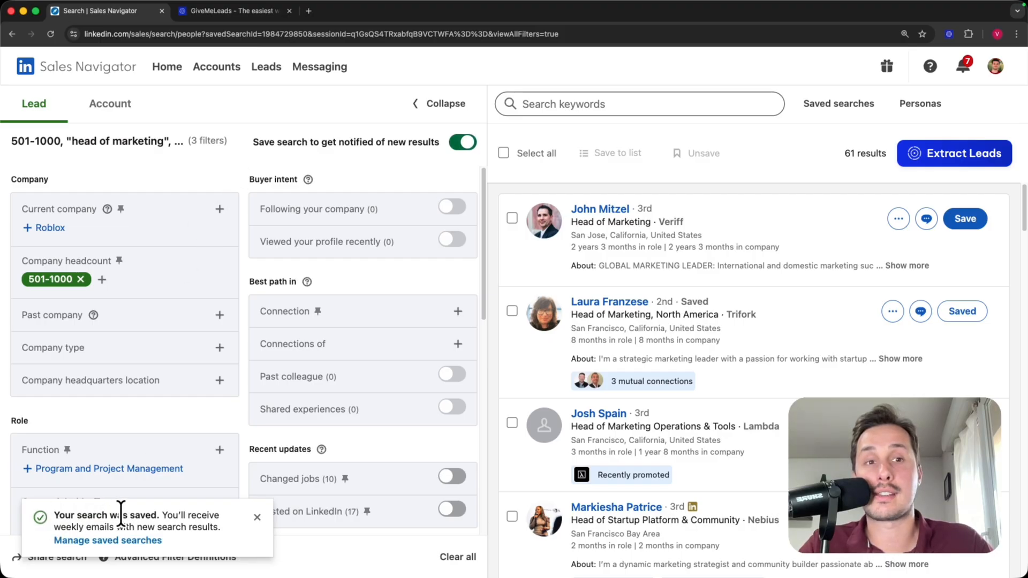
Return to the home page, open an empty lead filter search and dismiss the saved-search notice
{"action": "left_click", "coordinate": [75, 69]}
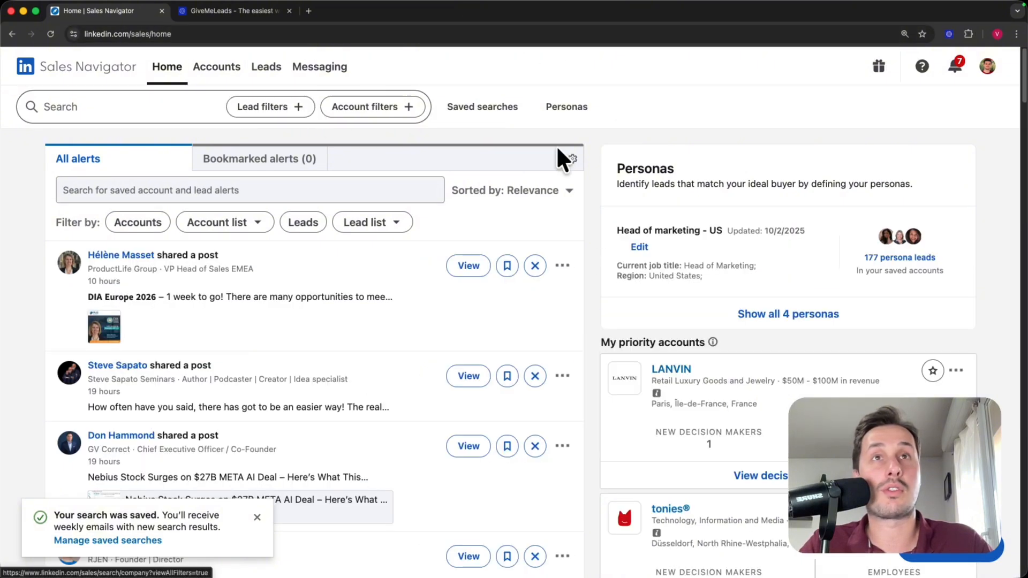
{"action": "left_click", "coordinate": [263, 109]}
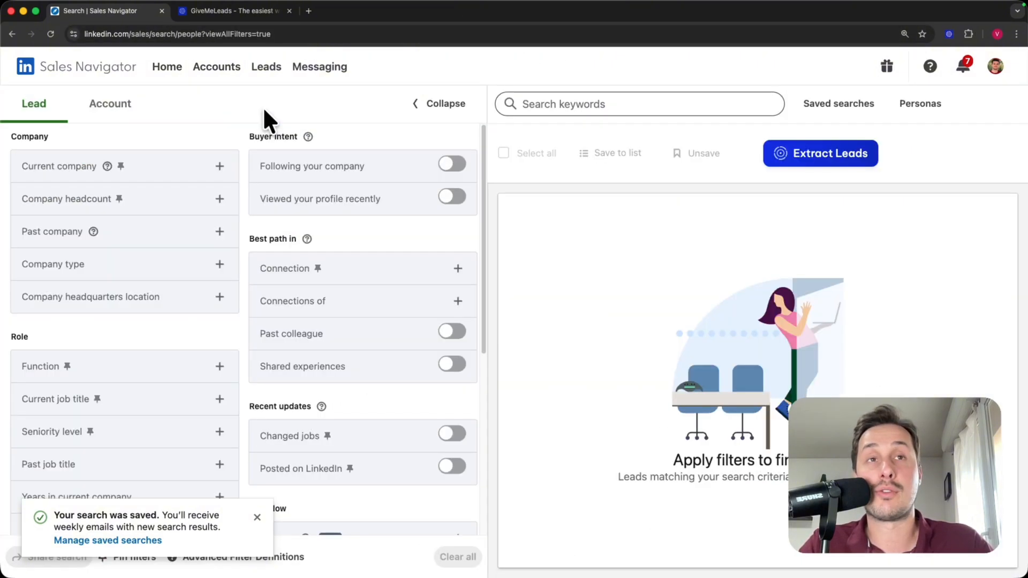
{"action": "left_click", "coordinate": [257, 518]}
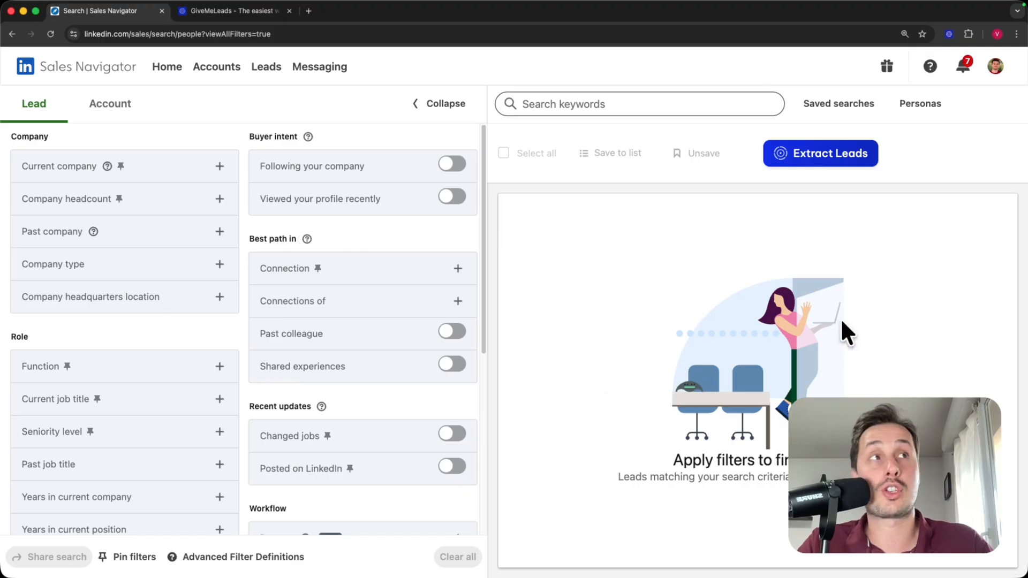
Open the saved "head of marketing" search for 501-1000 employees and San Francisco Bay Area, and review its expanded filters
{"action": "left_click", "coordinate": [838, 105]}
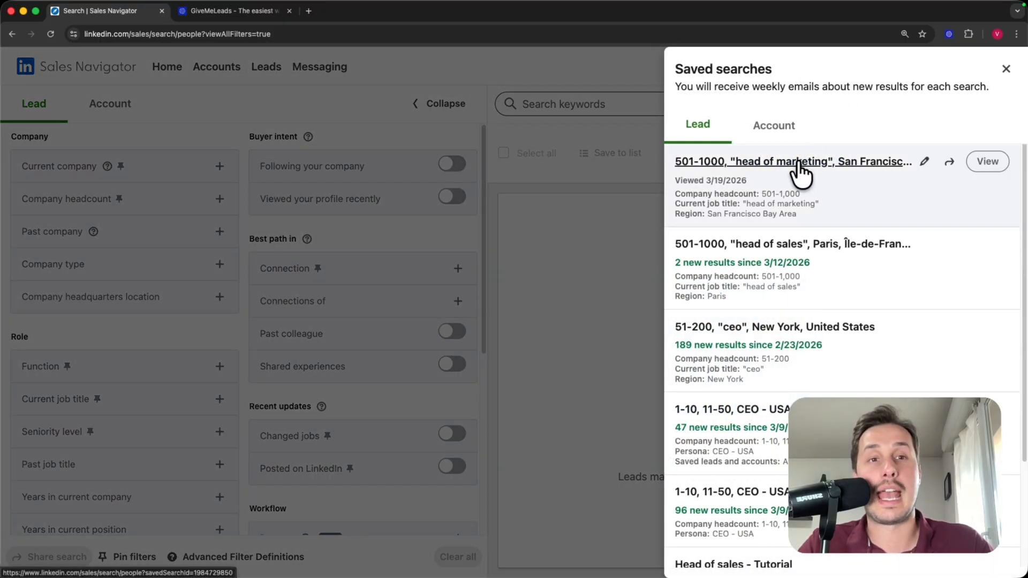
{"action": "left_click", "coordinate": [797, 163]}
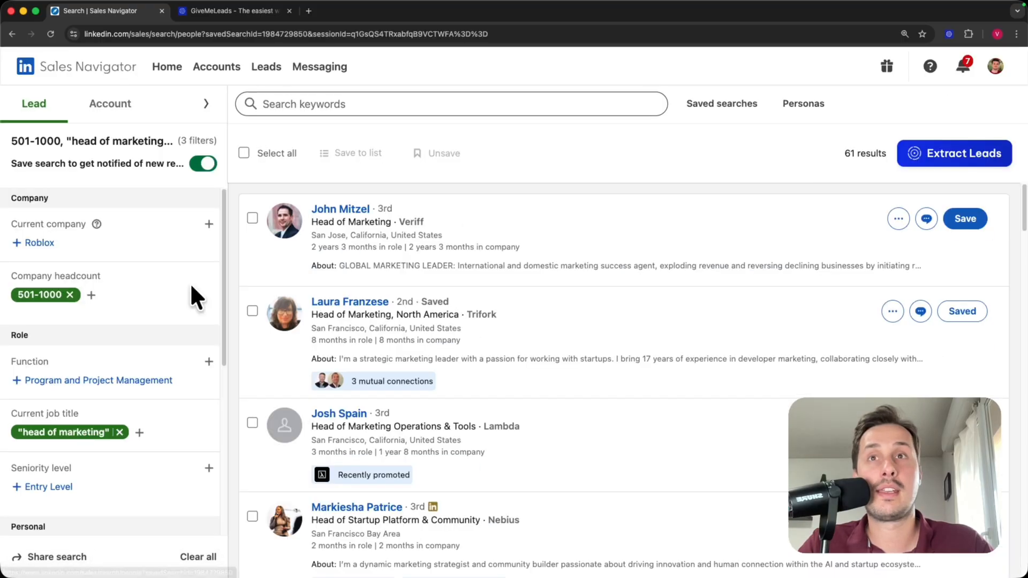
{"action": "left_click", "coordinate": [207, 104]}
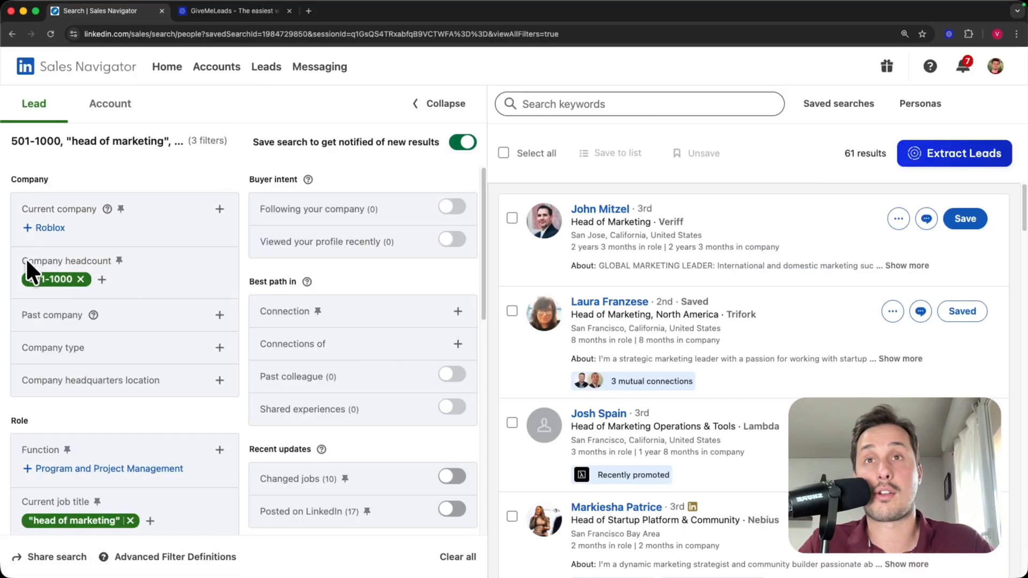
{"action": "scroll", "coordinate": [107, 301], "scroll_direction": "down", "scroll_amount": 6}
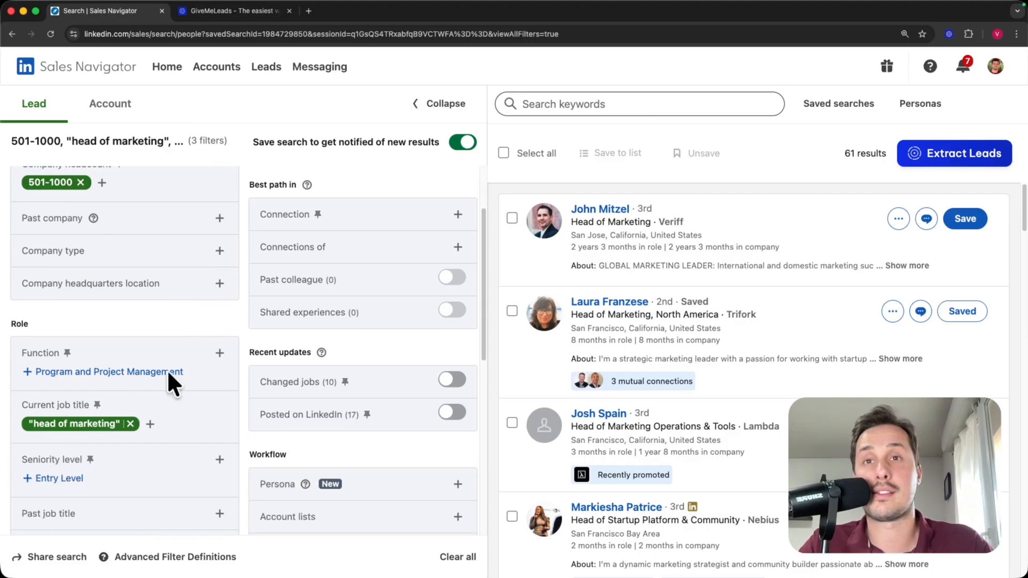
{"action": "mouse_move", "coordinate": [32, 448]}
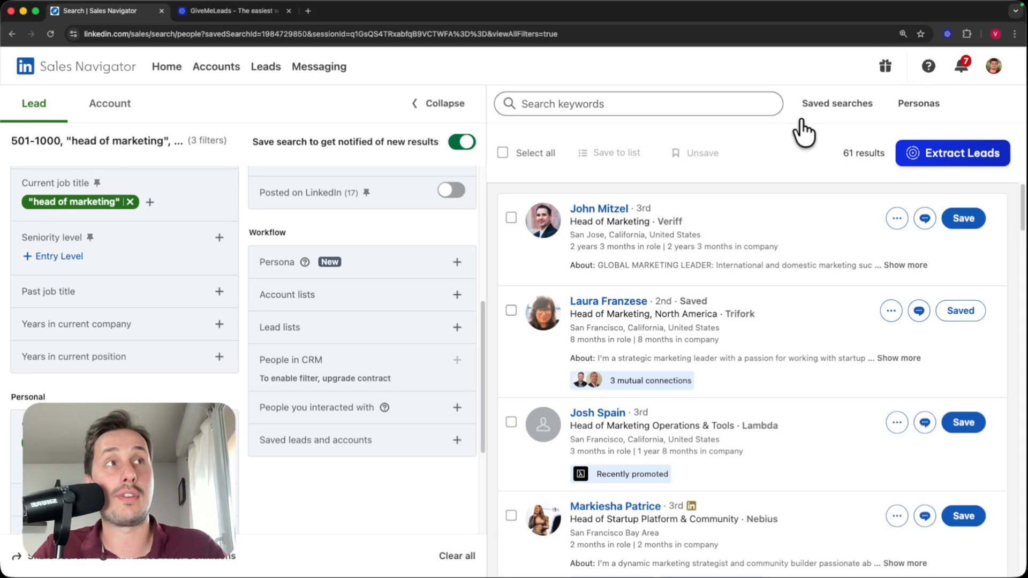
View the new results of the saved search 51-200, "ceo", New York, and review its headcount, job title and geography filters
{"action": "left_click", "coordinate": [828, 103]}
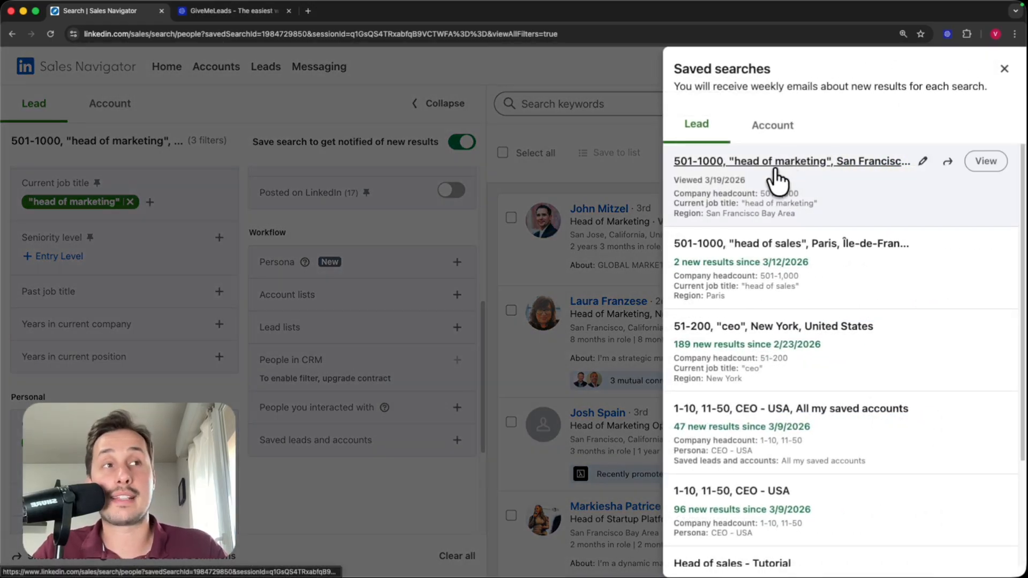
{"action": "left_click", "coordinate": [699, 345]}
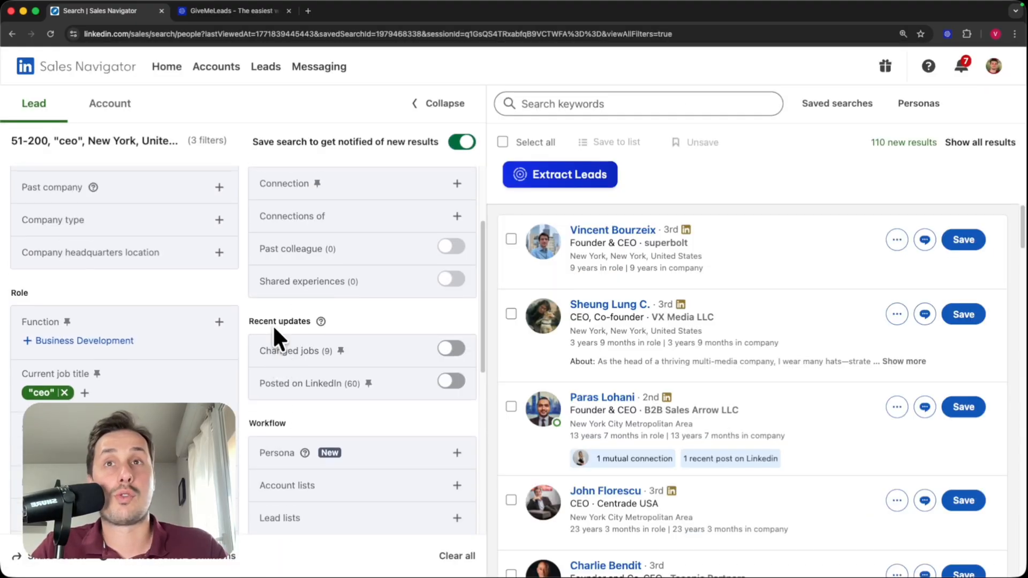
{"action": "scroll", "coordinate": [93, 348], "scroll_direction": "down", "scroll_amount": 2}
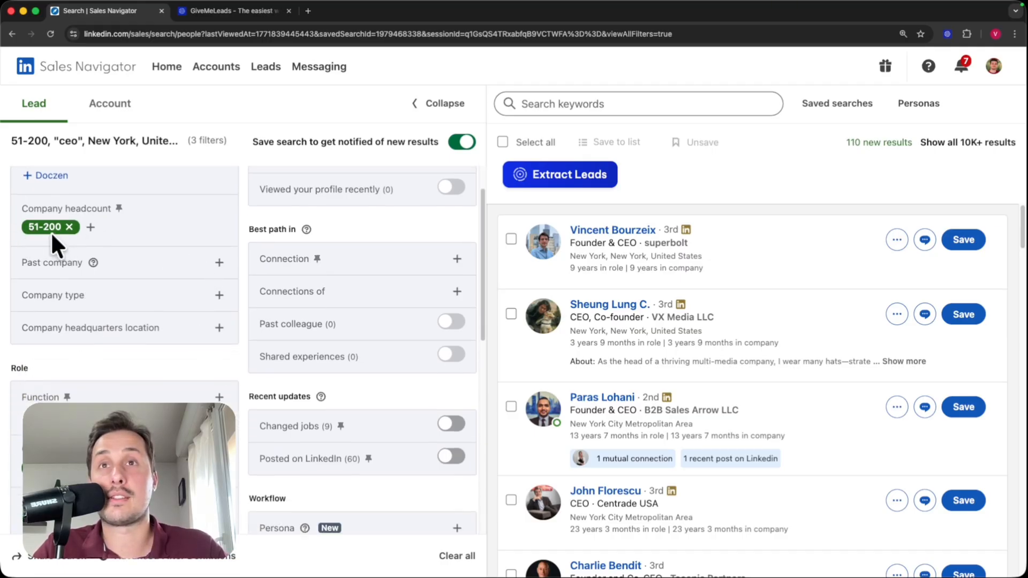
{"action": "scroll", "coordinate": [50, 241], "scroll_direction": "down", "scroll_amount": 13}
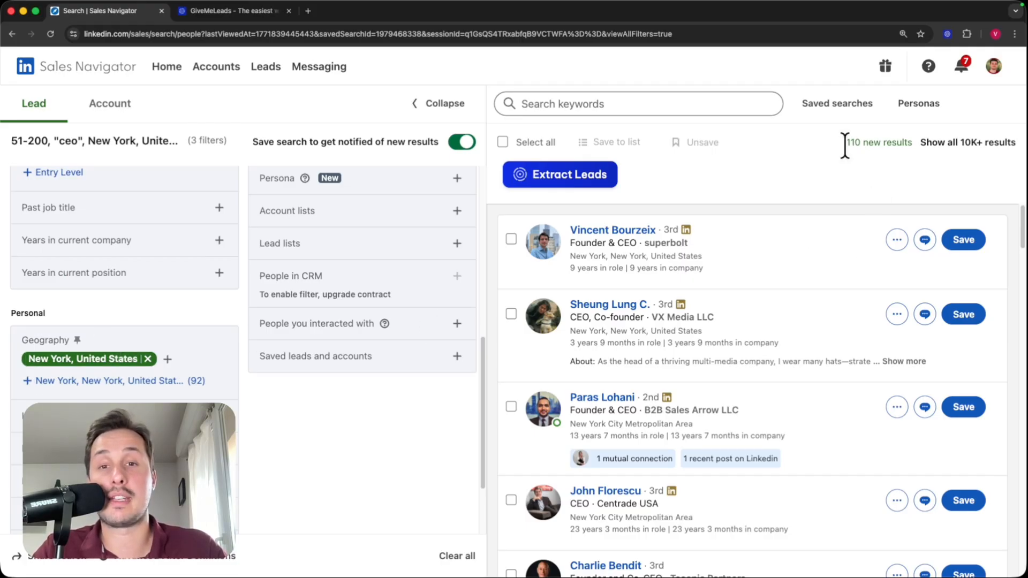
{"action": "mouse_move", "coordinate": [845, 145]}
{"action": "left_mouse_down"}
{"action": "mouse_move", "coordinate": [798, 145]}
{"action": "mouse_move", "coordinate": [851, 144]}
{"action": "left_mouse_up"}
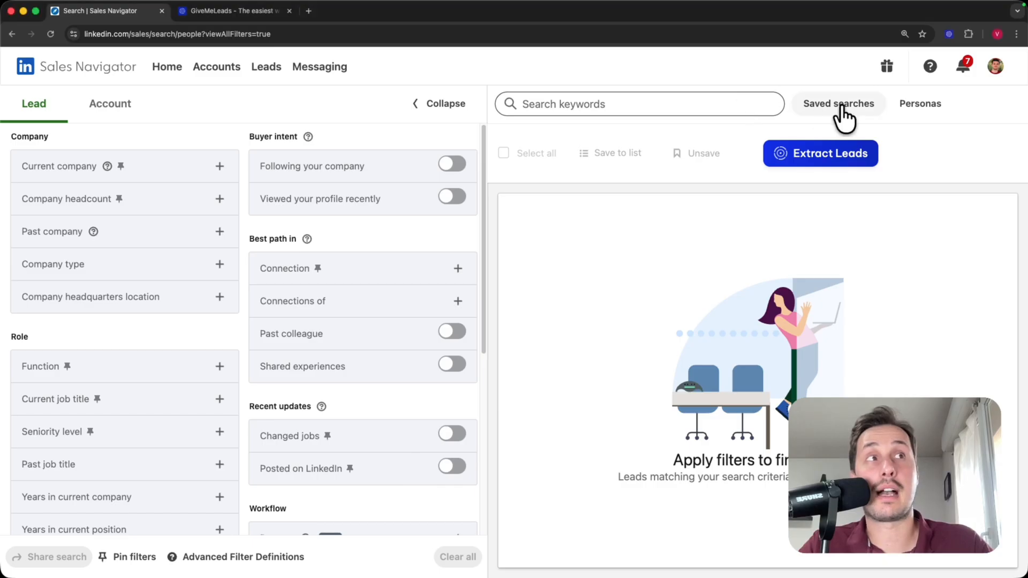
Reopen the saved 501-1000, "head of marketing", San Francisco Bay Area search with all its filters expanded
{"action": "left_click", "coordinate": [839, 106]}
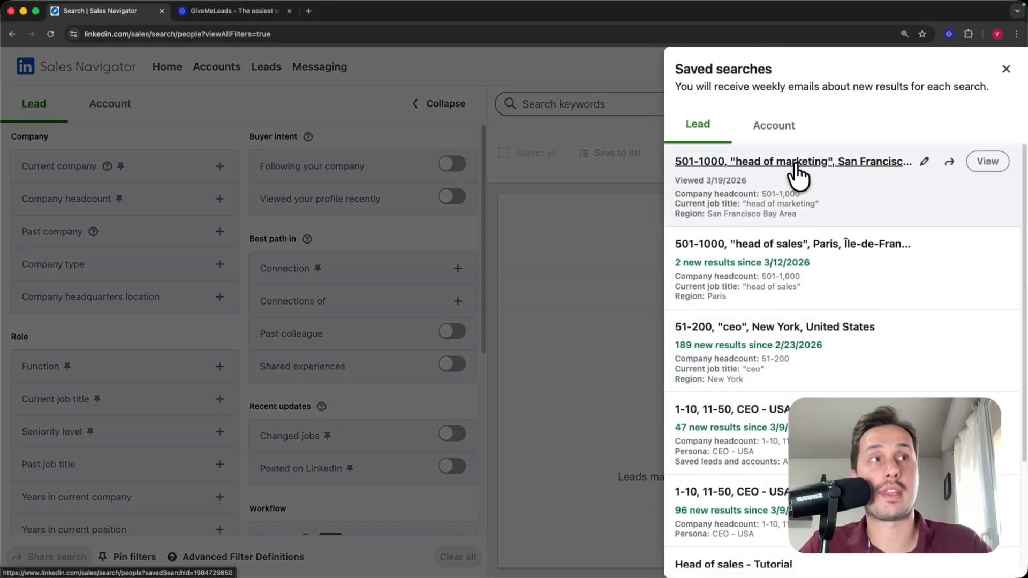
{"action": "left_click", "coordinate": [806, 167]}
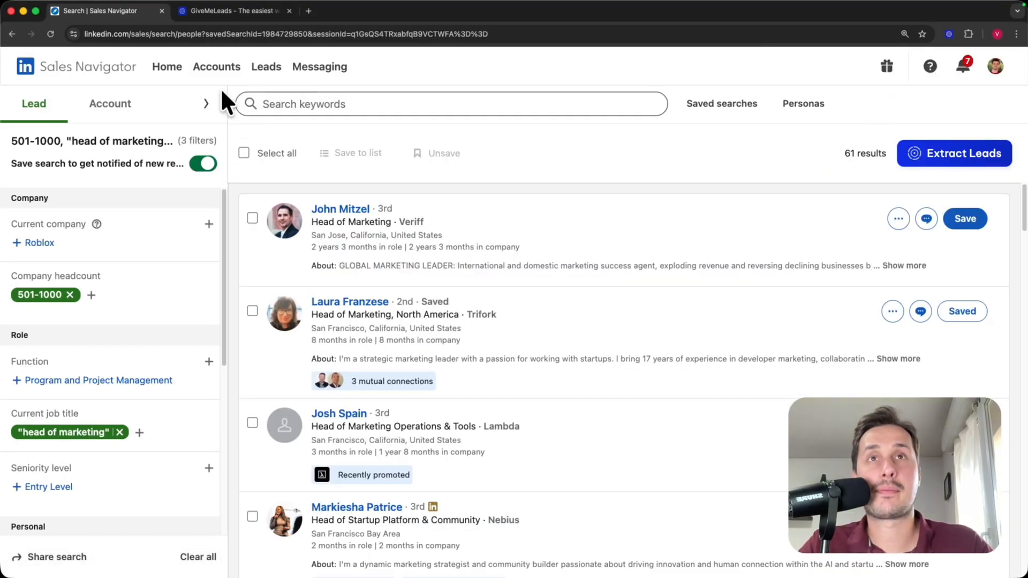
{"action": "left_click", "coordinate": [208, 101]}
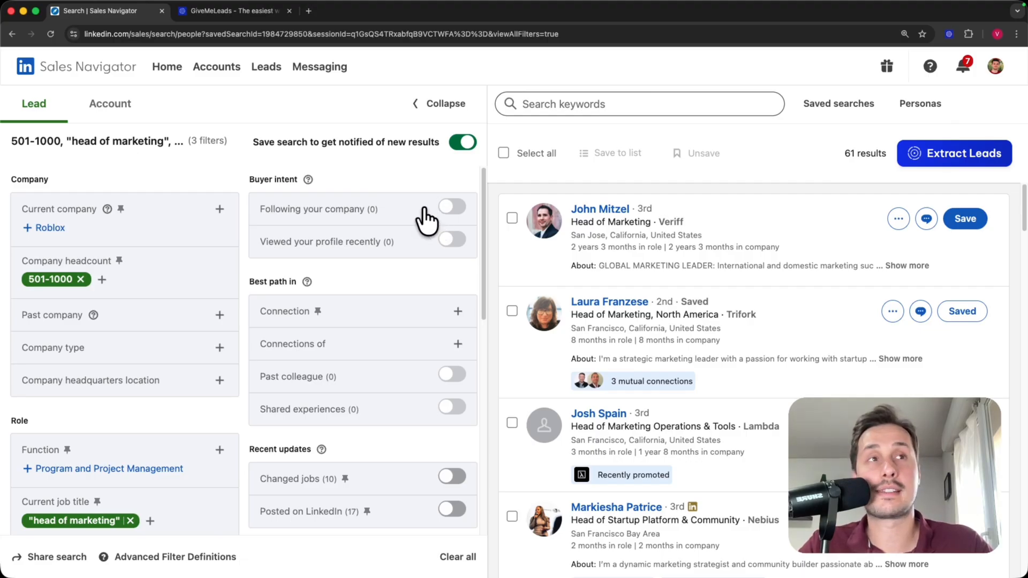
Save all leads on the first results page to a new lead list named "Head of marketing - SF - 501/1000"
{"action": "left_click", "coordinate": [503, 153]}
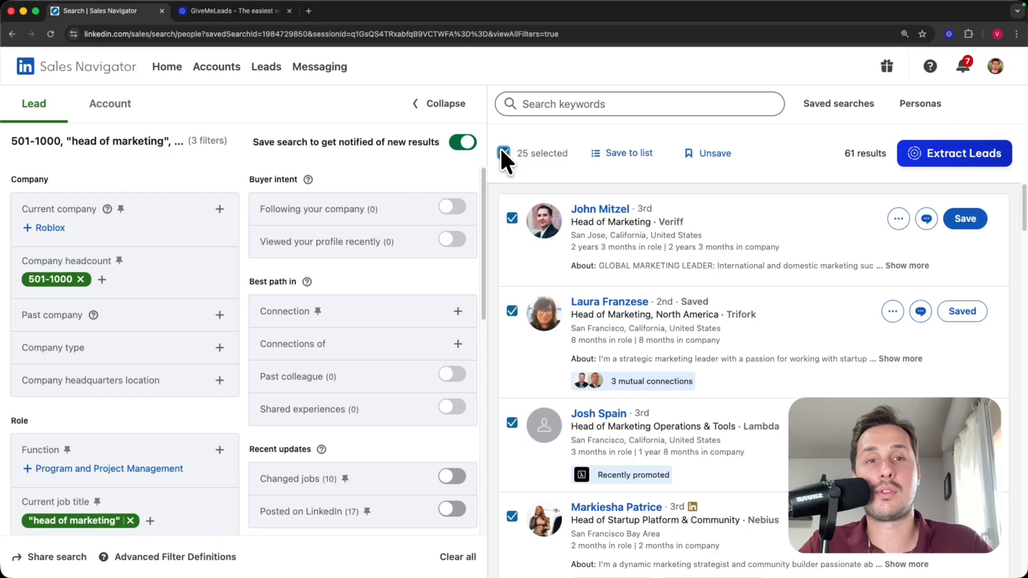
{"action": "left_click", "coordinate": [633, 155]}
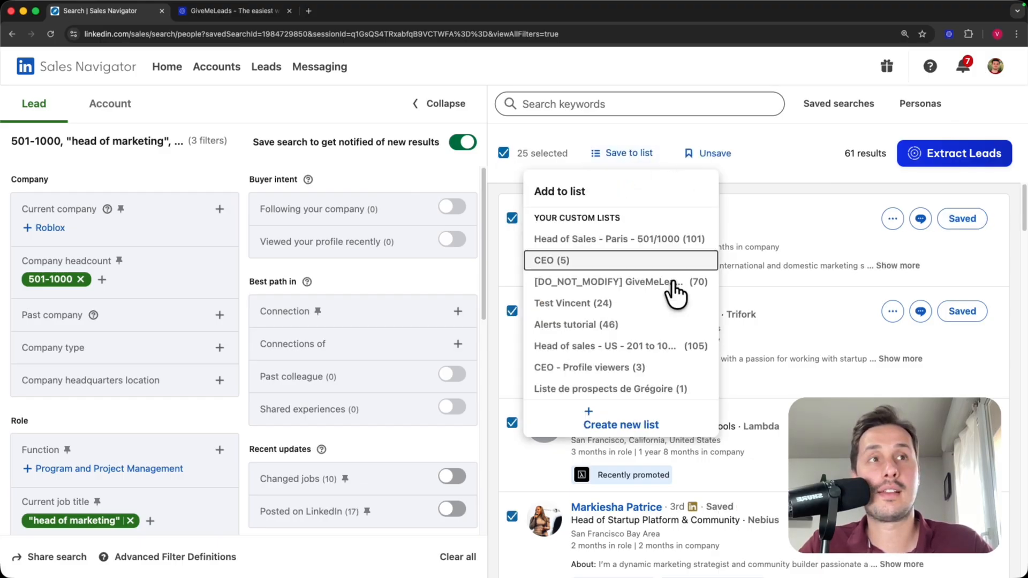
{"action": "left_click", "coordinate": [622, 426]}
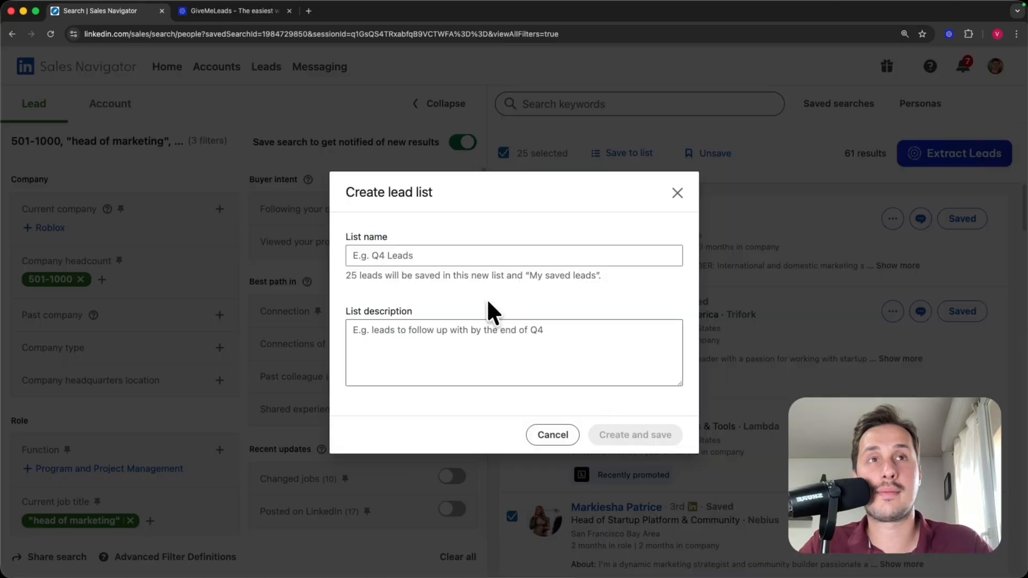
{"action": "left_click", "coordinate": [401, 256]}
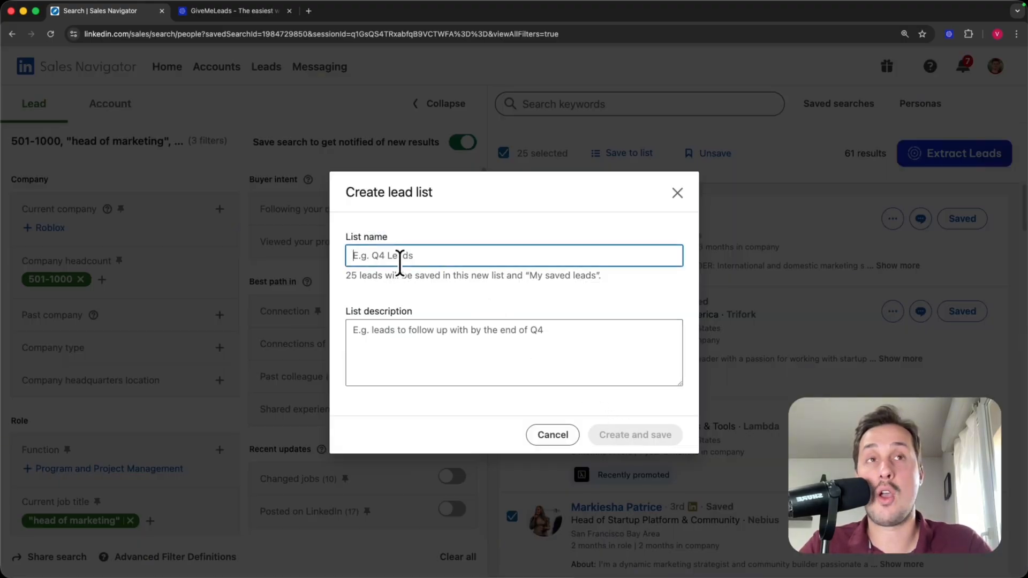
{"action": "type", "text": "Head of marketing - SF - 501/1000"}
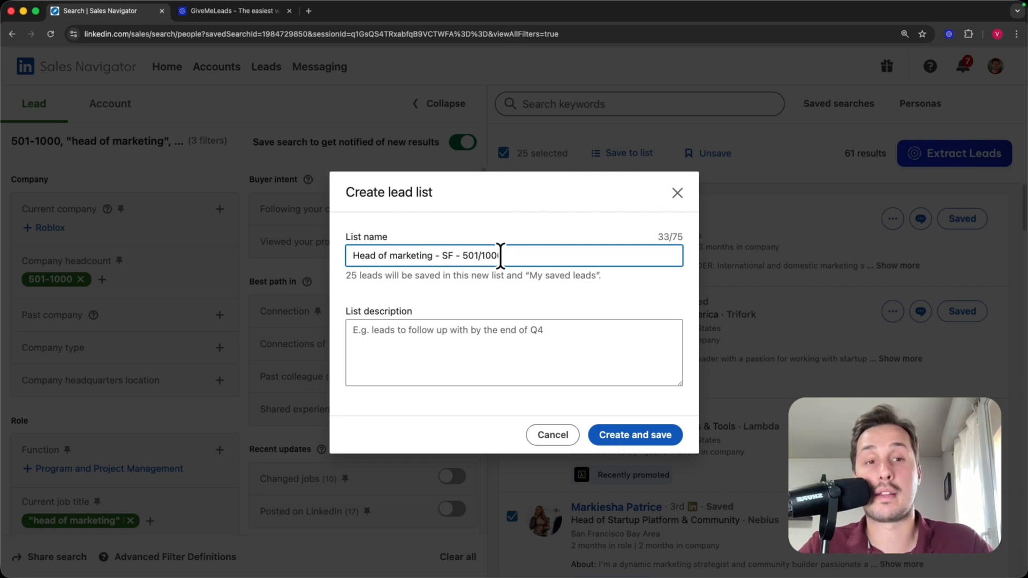
{"action": "left_click", "coordinate": [637, 440]}
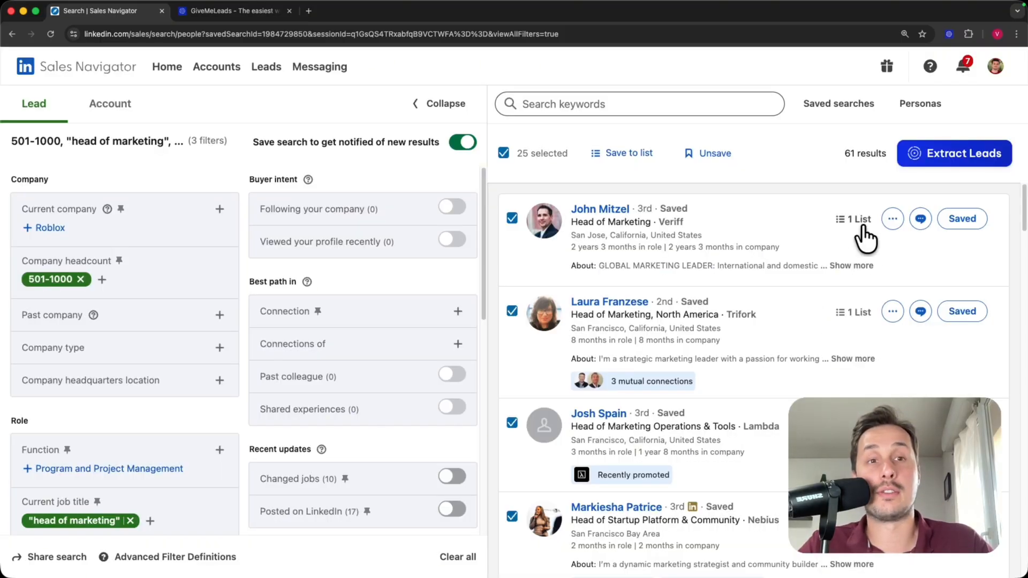
{"action": "left_click", "coordinate": [842, 219]}
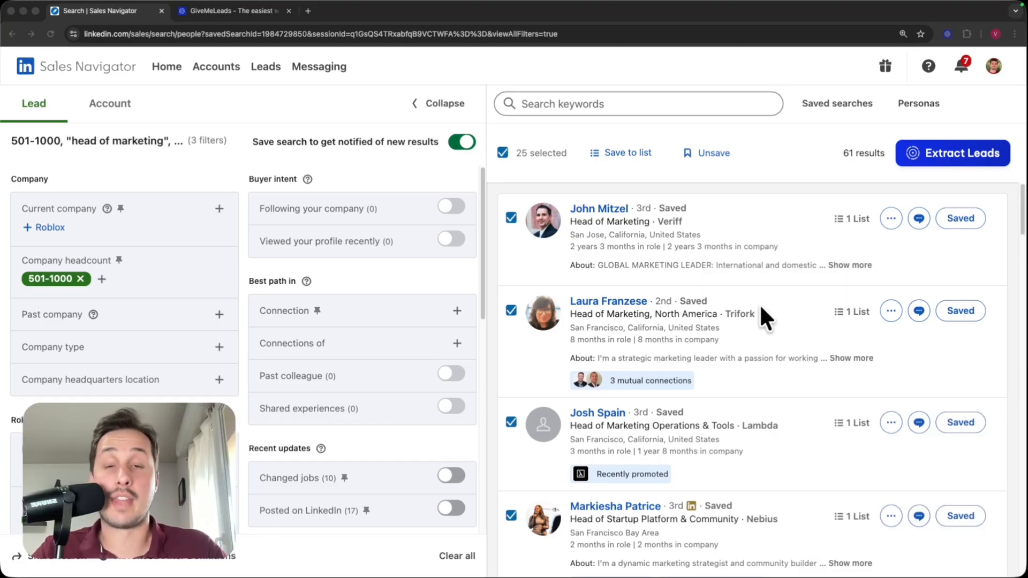
Add all leads on the second results page to the "Head of marketing - SF - 501/1000" list
{"action": "scroll", "coordinate": [758, 306], "scroll_direction": "down", "scroll_amount": 20}
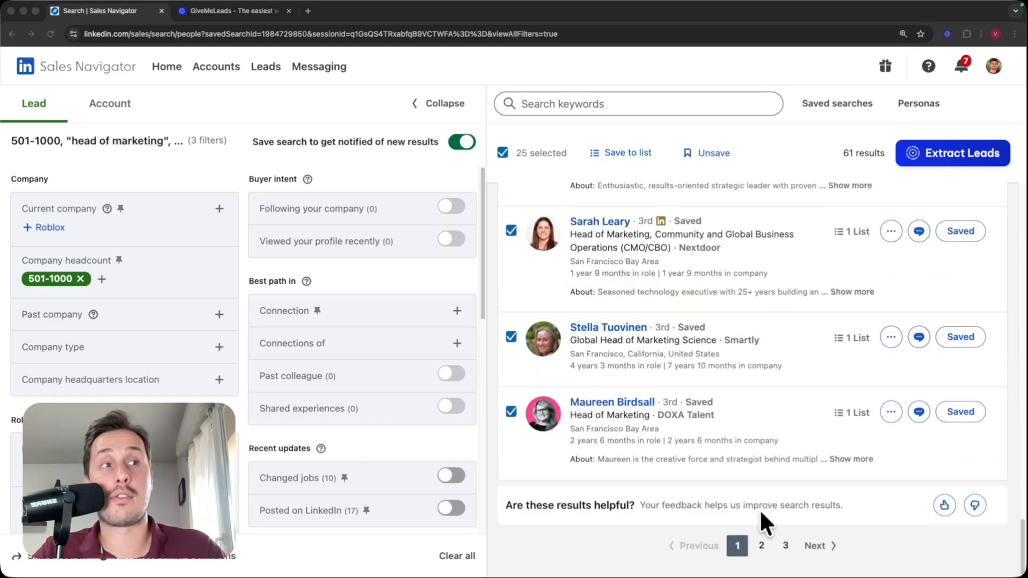
{"action": "left_click", "coordinate": [762, 546]}
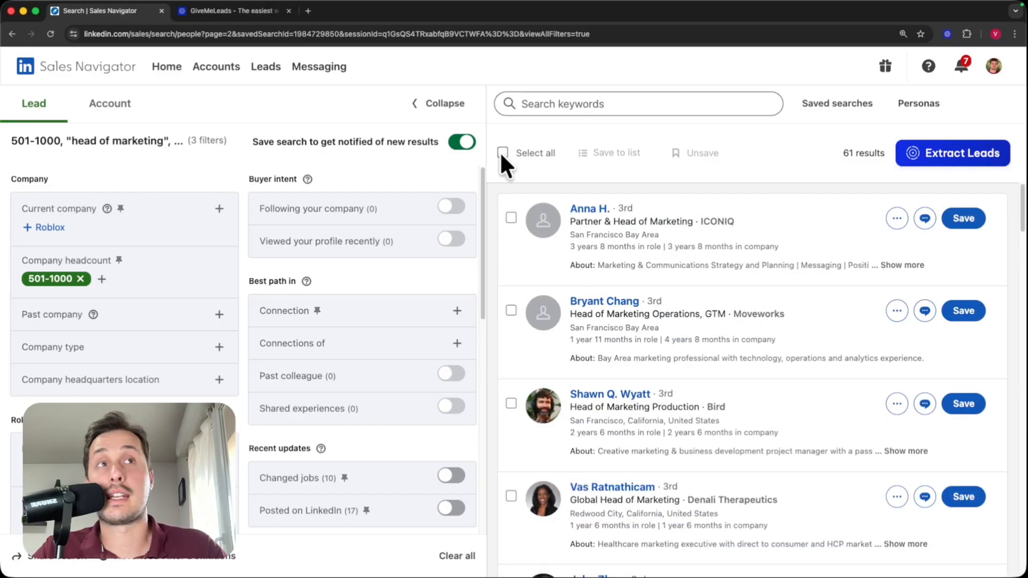
{"action": "left_click", "coordinate": [503, 153]}
{"action": "left_click", "coordinate": [626, 153]}
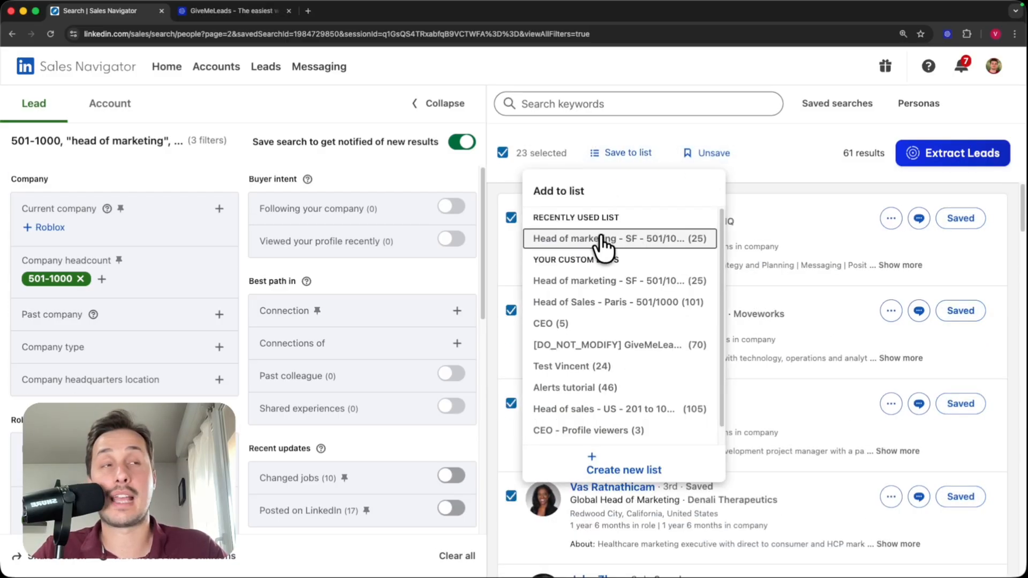
{"action": "left_click", "coordinate": [601, 238]}
Add all leads on the third results page to the "Head of marketing - SF - 501/1000" list
{"action": "scroll", "coordinate": [732, 293], "scroll_direction": "down", "scroll_amount": 10}
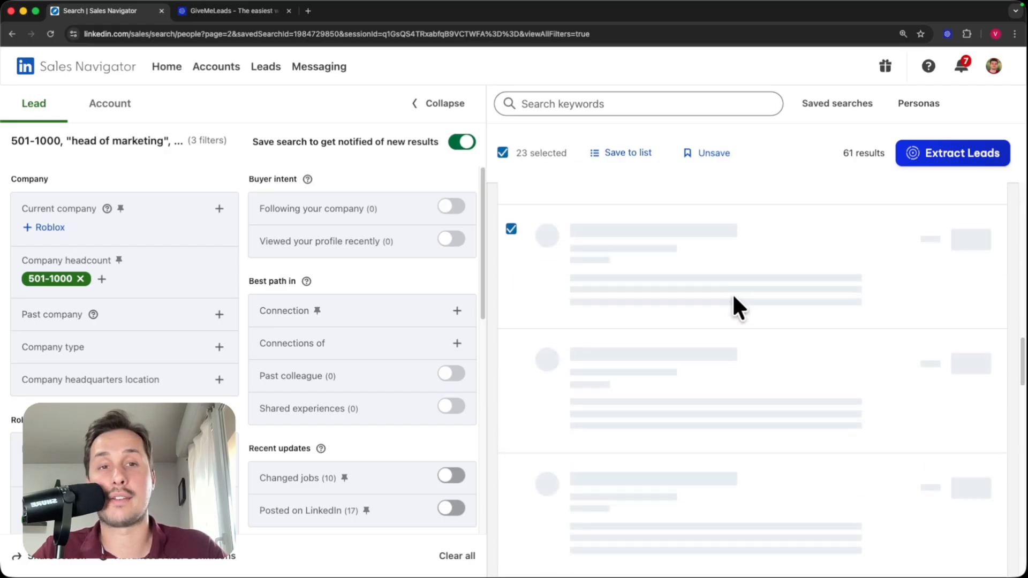
{"action": "scroll", "coordinate": [731, 328], "scroll_direction": "down", "scroll_amount": 5}
{"action": "left_click", "coordinate": [786, 543]}
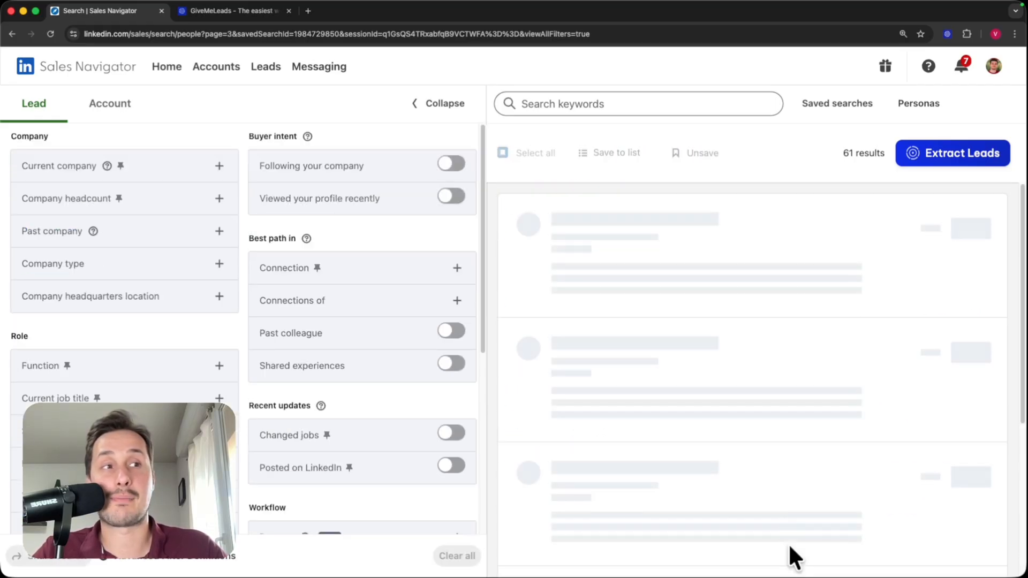
{"action": "left_click", "coordinate": [502, 153]}
{"action": "left_click", "coordinate": [637, 157]}
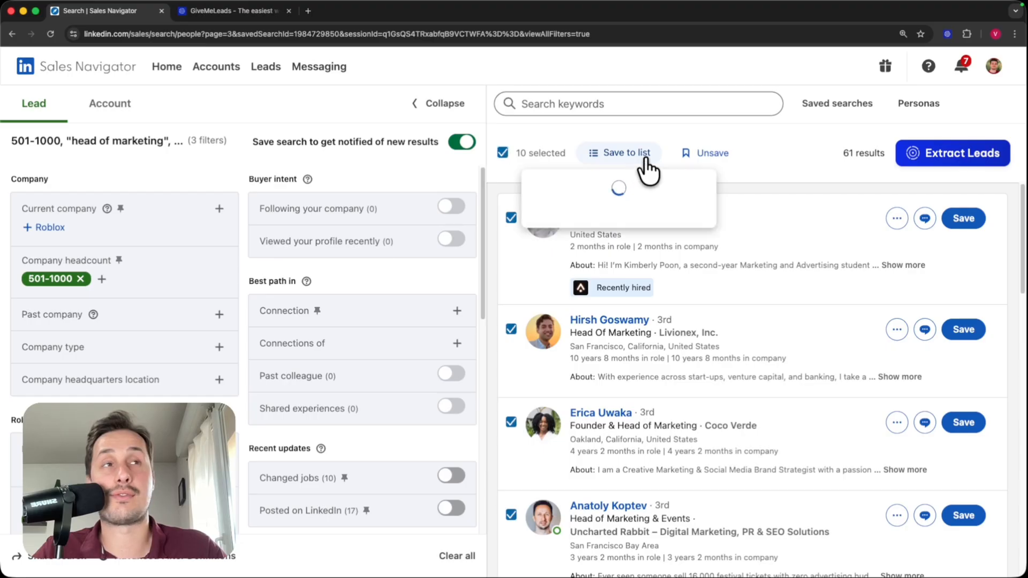
{"action": "left_click", "coordinate": [632, 240]}
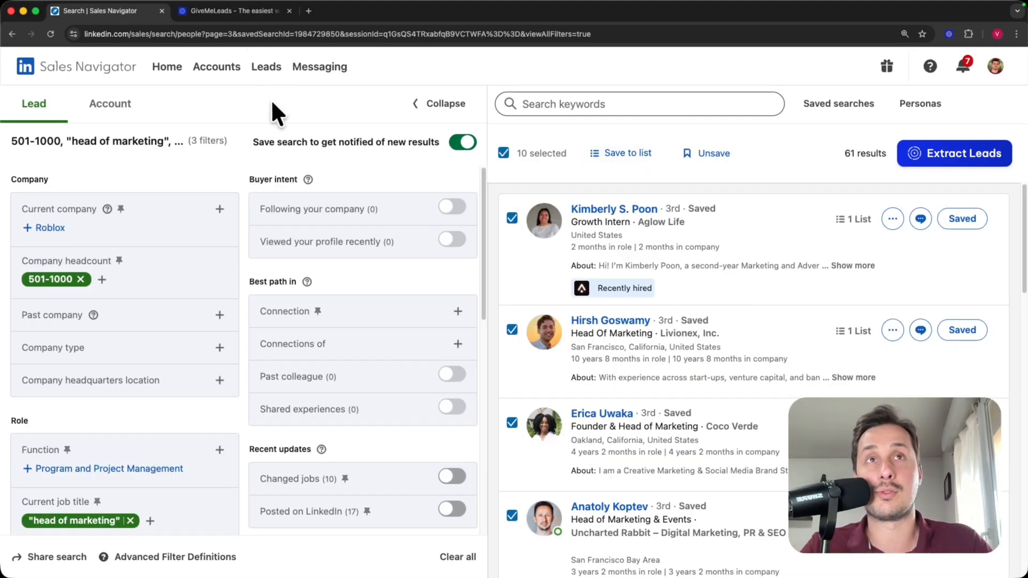
Open the "Head of marketing - SF - 501/1000" lead list and look through its saved leads
{"action": "left_click", "coordinate": [268, 72]}
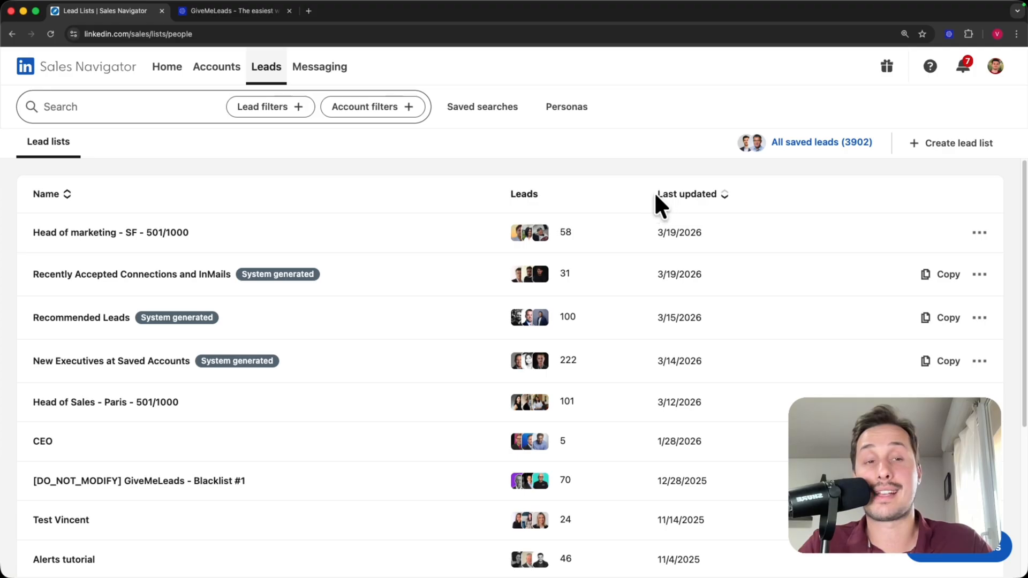
{"action": "left_click", "coordinate": [80, 233]}
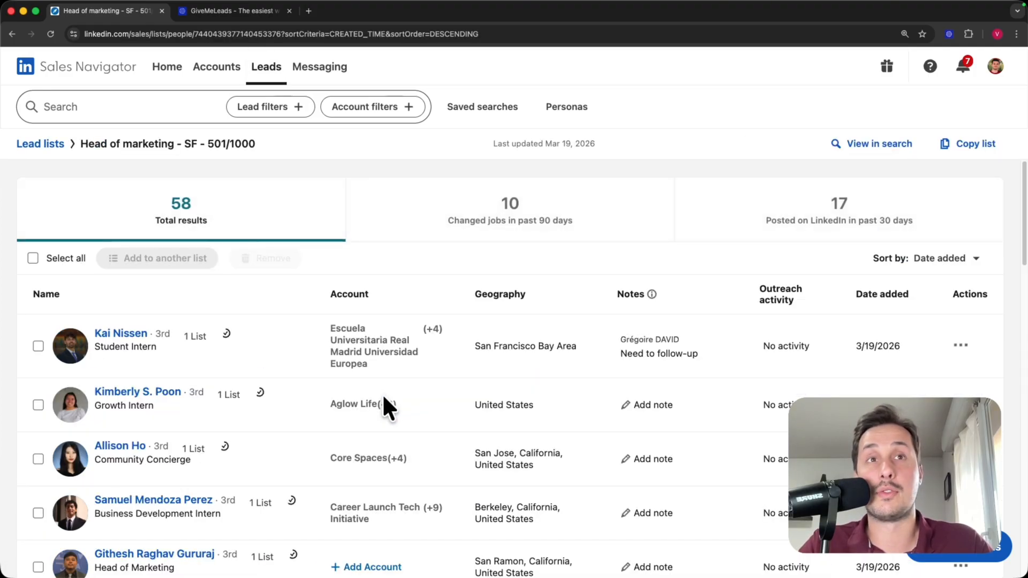
{"action": "scroll", "coordinate": [315, 390], "scroll_direction": "down", "scroll_amount": 2}
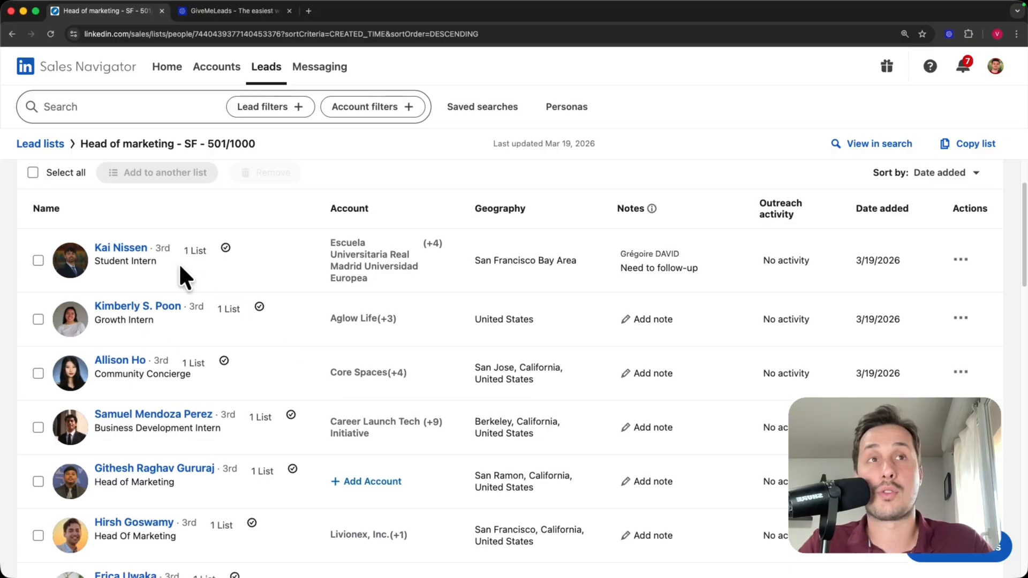
{"action": "scroll", "coordinate": [335, 309], "scroll_direction": "up", "scroll_amount": 2}
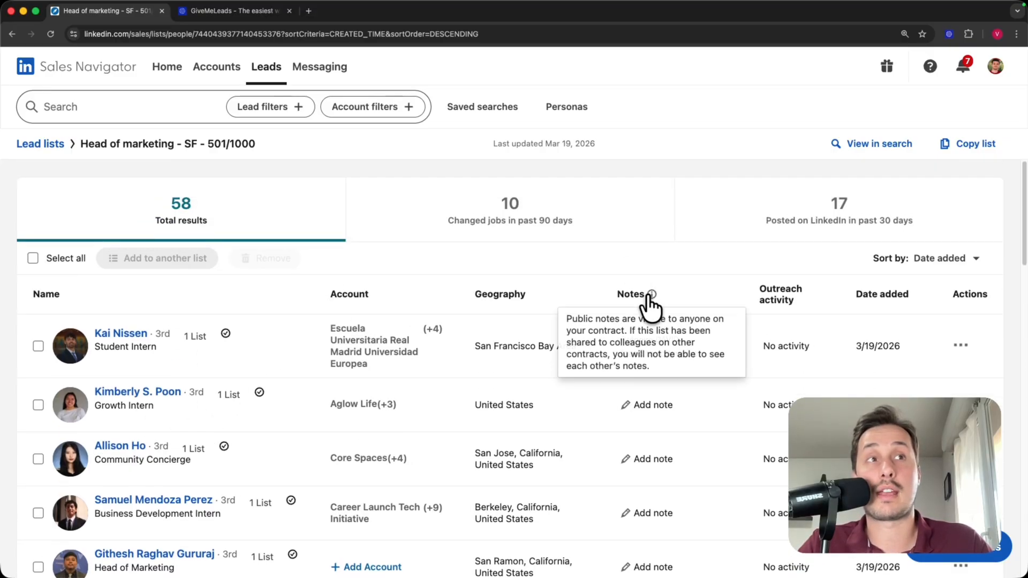
Read the first lead's note and view the list's leads who changed jobs or posted on LinkedIn recently
{"action": "scroll", "coordinate": [656, 257], "scroll_direction": "down", "scroll_amount": 1}
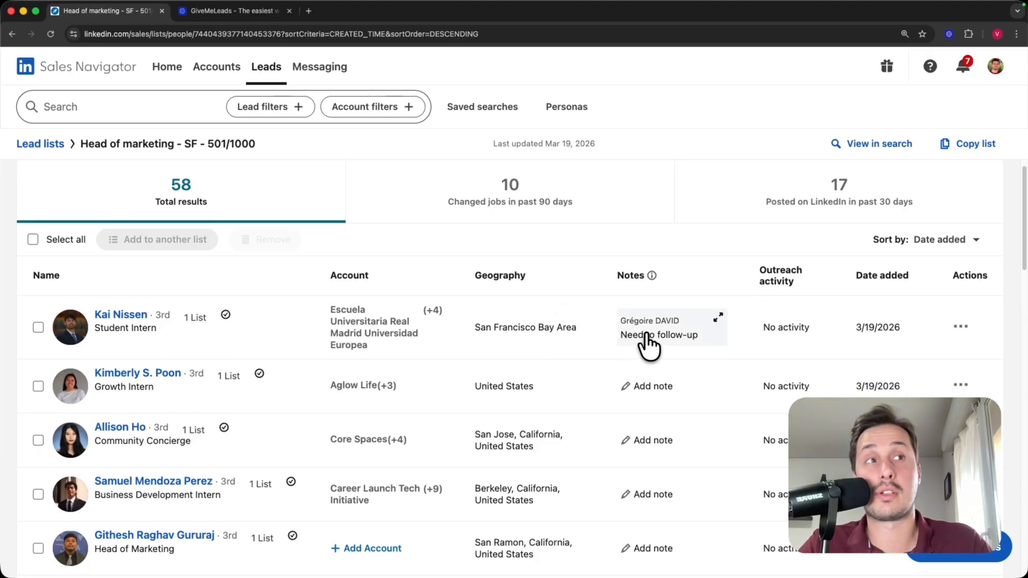
{"action": "left_click", "coordinate": [645, 344]}
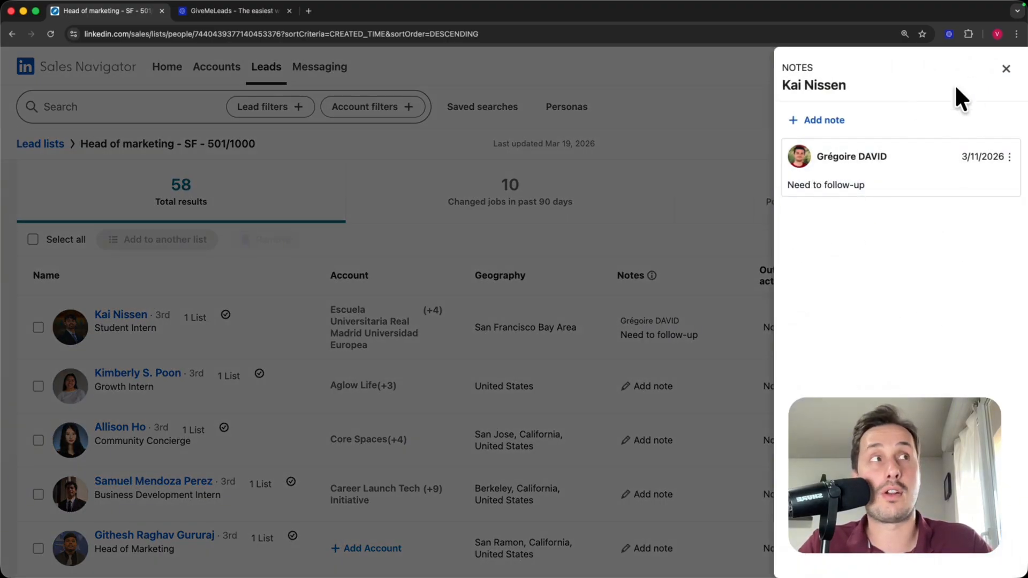
{"action": "left_click", "coordinate": [1007, 69]}
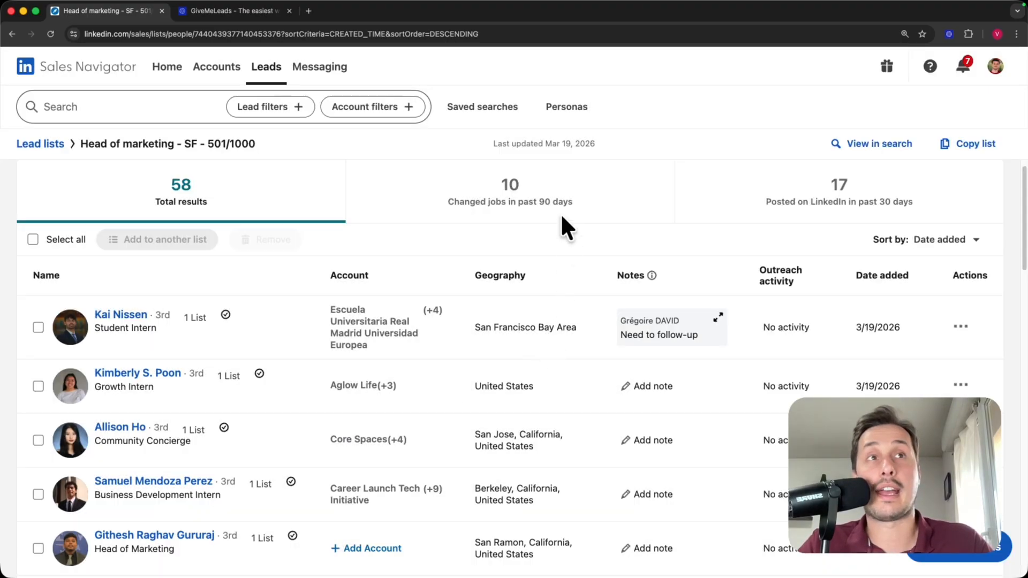
{"action": "left_click", "coordinate": [502, 196]}
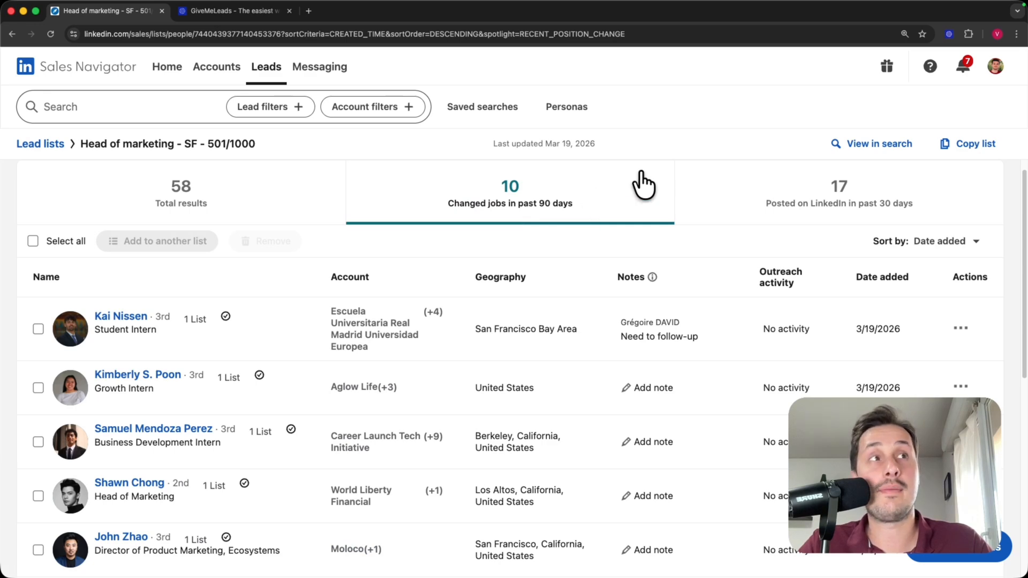
{"action": "left_click", "coordinate": [856, 194]}
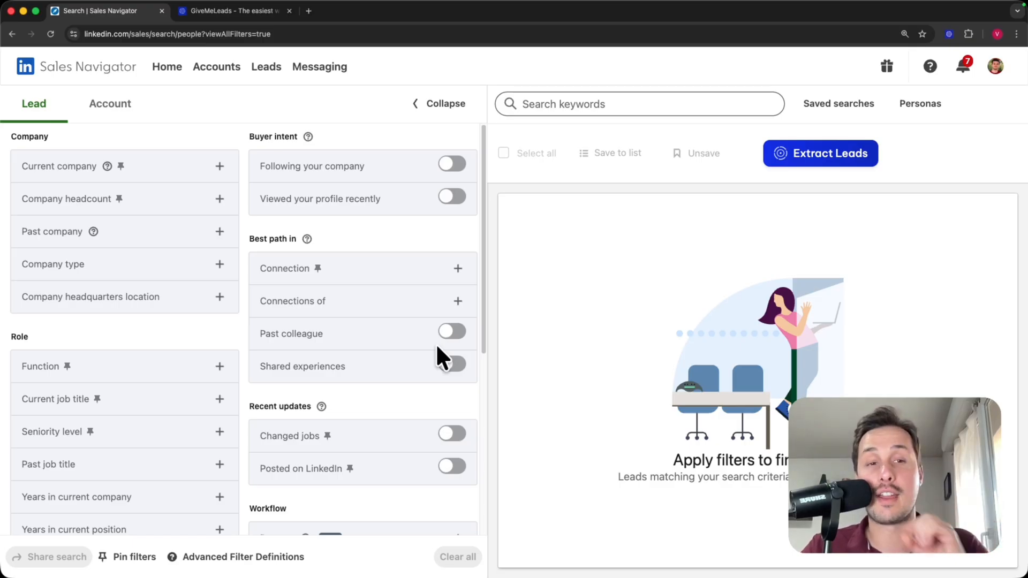
Filter the blank lead search to include the "Head of marketing - SF - 501/1000" lead list
{"action": "scroll", "coordinate": [363, 355], "scroll_direction": "down", "scroll_amount": 5}
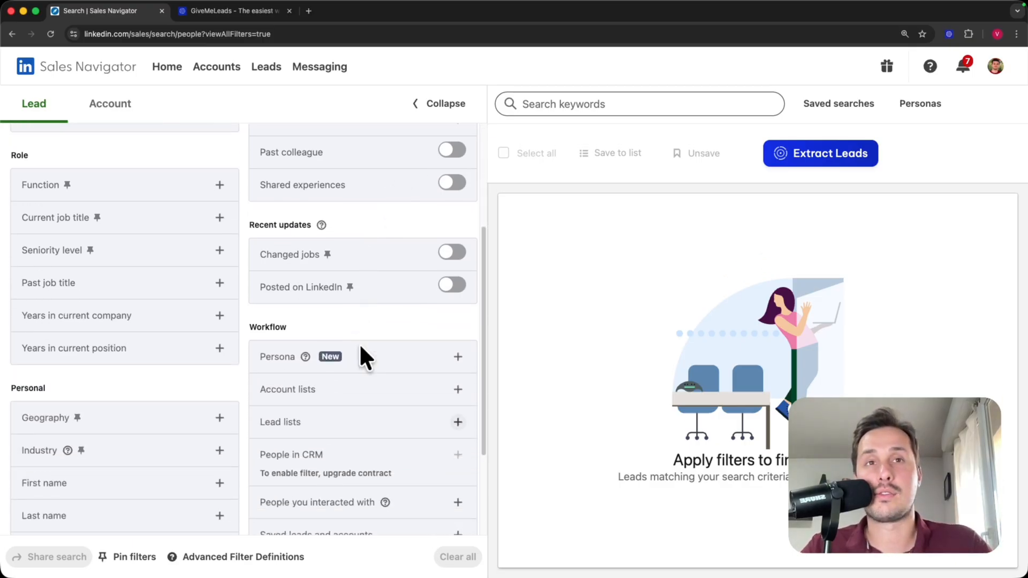
{"action": "scroll", "coordinate": [362, 358], "scroll_direction": "down", "scroll_amount": 3}
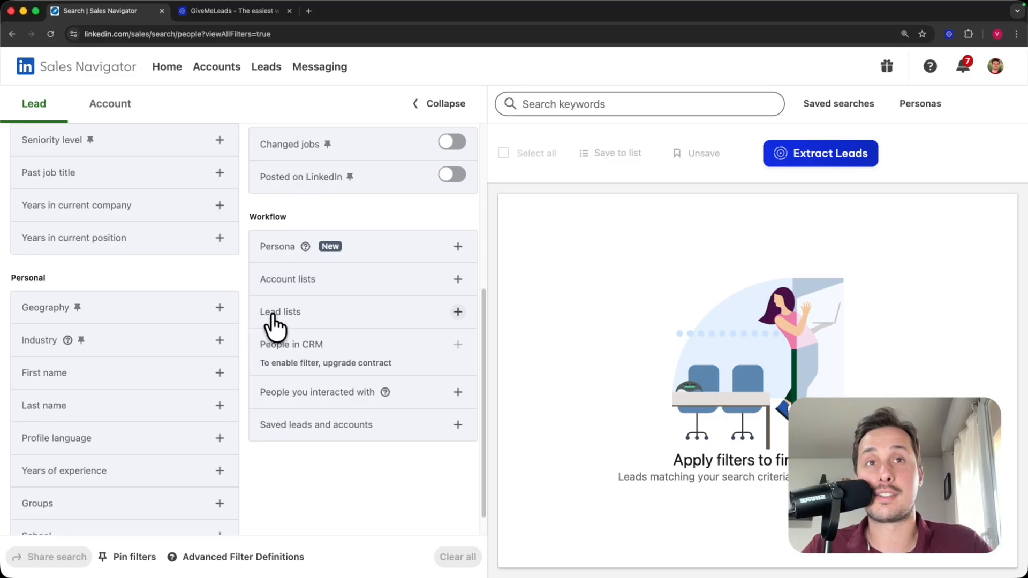
{"action": "left_click", "coordinate": [397, 311]}
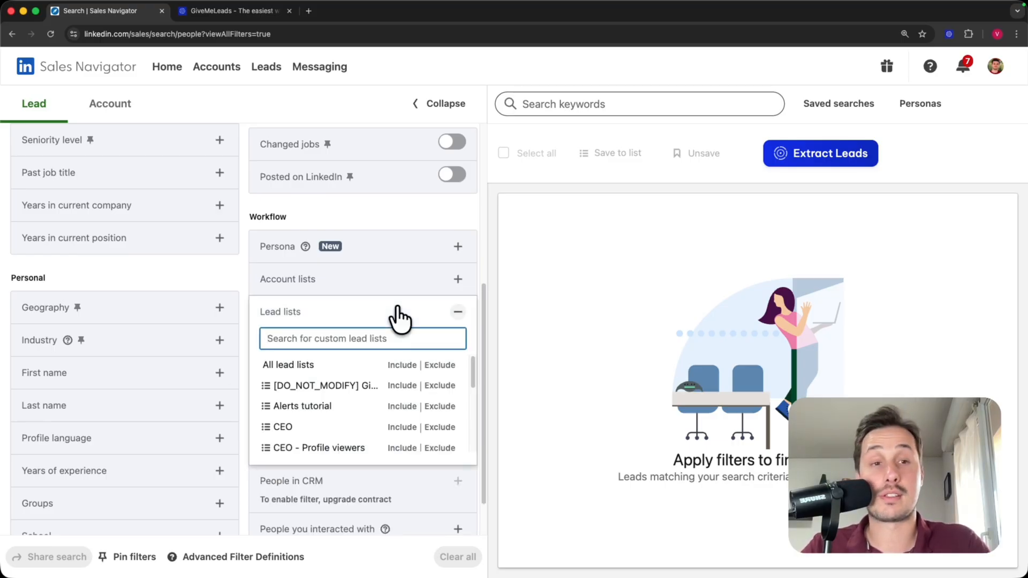
{"action": "type", "text": "h"}
{"action": "key", "text": "BackSpace"}
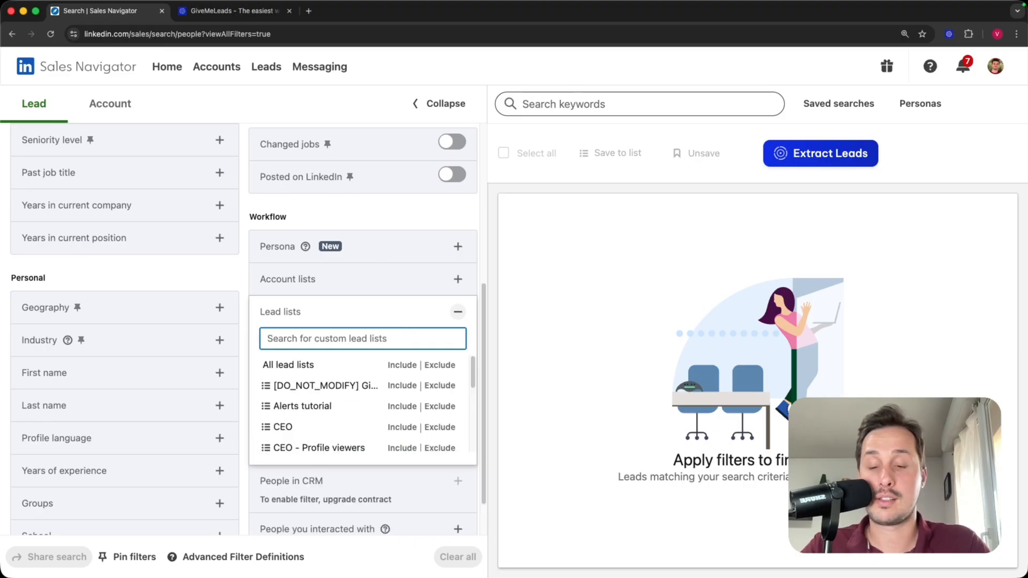
{"action": "type", "text": "head of market"}
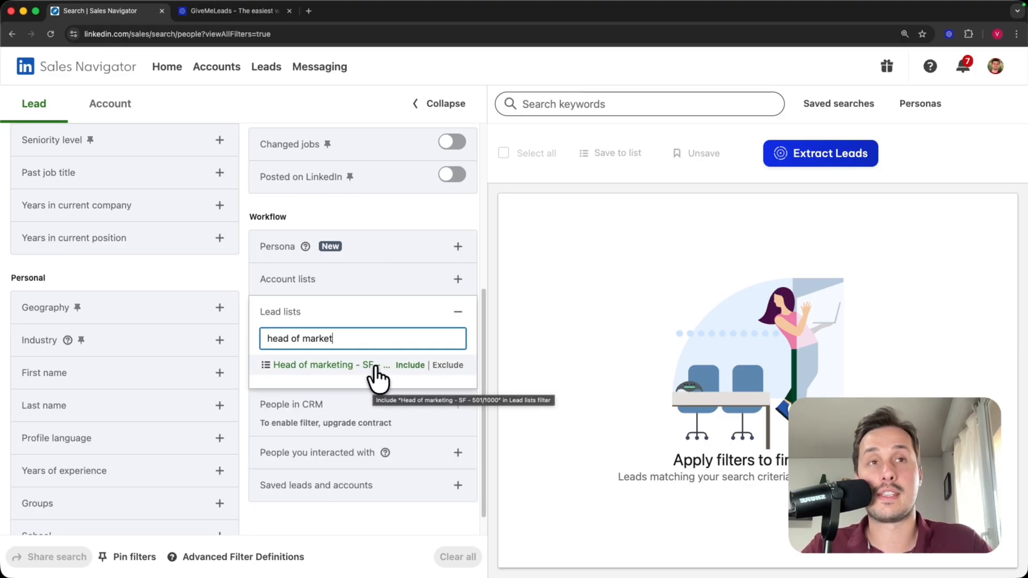
{"action": "left_click", "coordinate": [410, 366]}
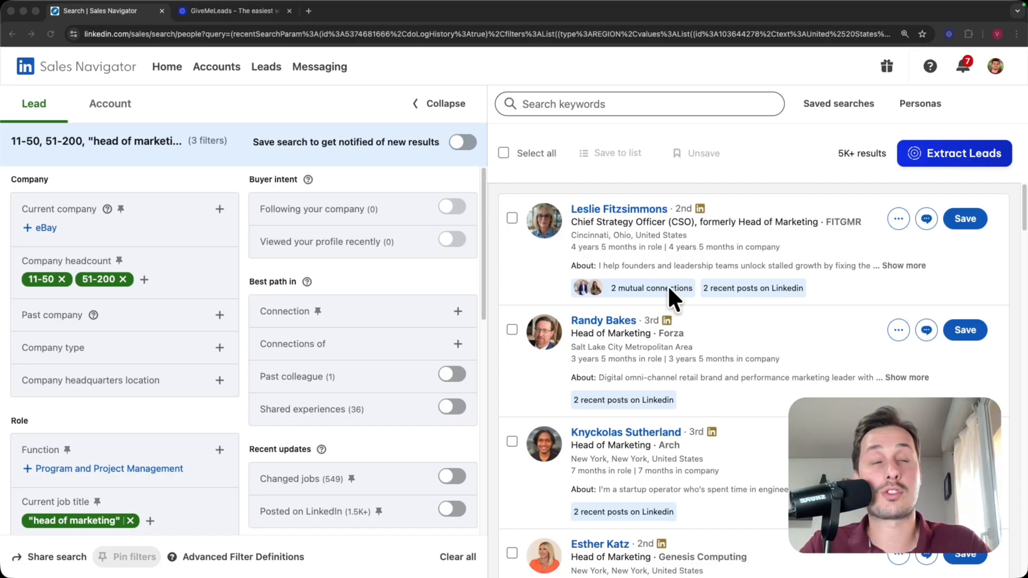
Review the result count and filters of the 11-50, 51-200, "head of marketing", United States lead search
{"action": "left_click", "coordinate": [803, 165]}
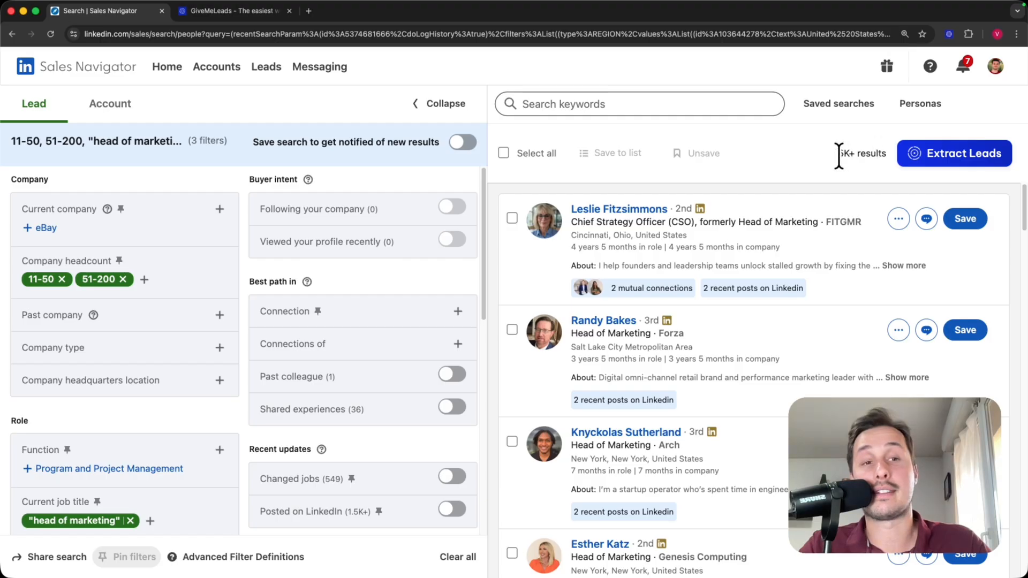
{"action": "left_click_drag", "start_coordinate": [830, 155], "coordinate": [889, 153]}
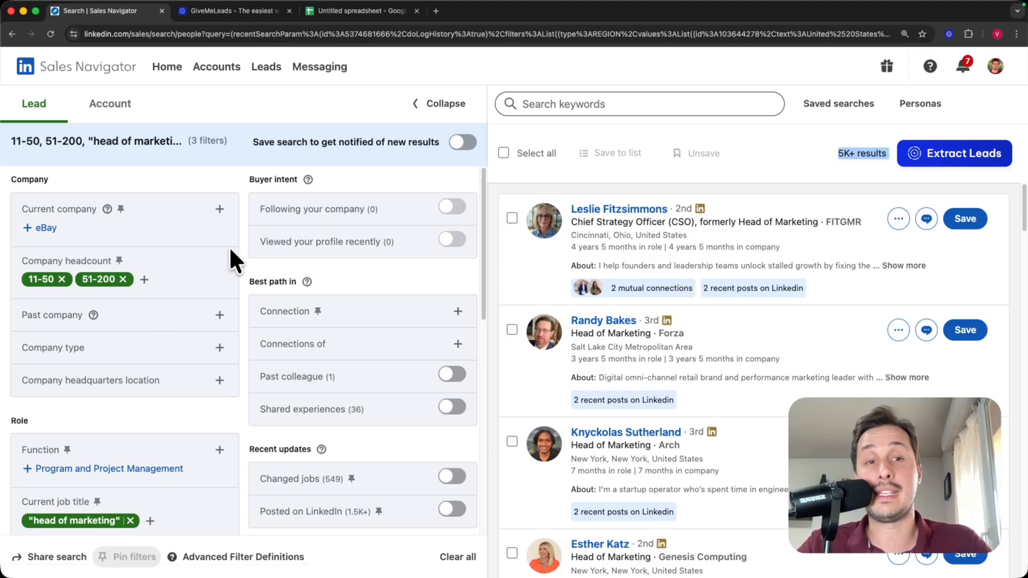
{"action": "scroll", "coordinate": [229, 252], "scroll_direction": "down", "scroll_amount": 2}
{"action": "scroll", "coordinate": [227, 257], "scroll_direction": "down", "scroll_amount": 5}
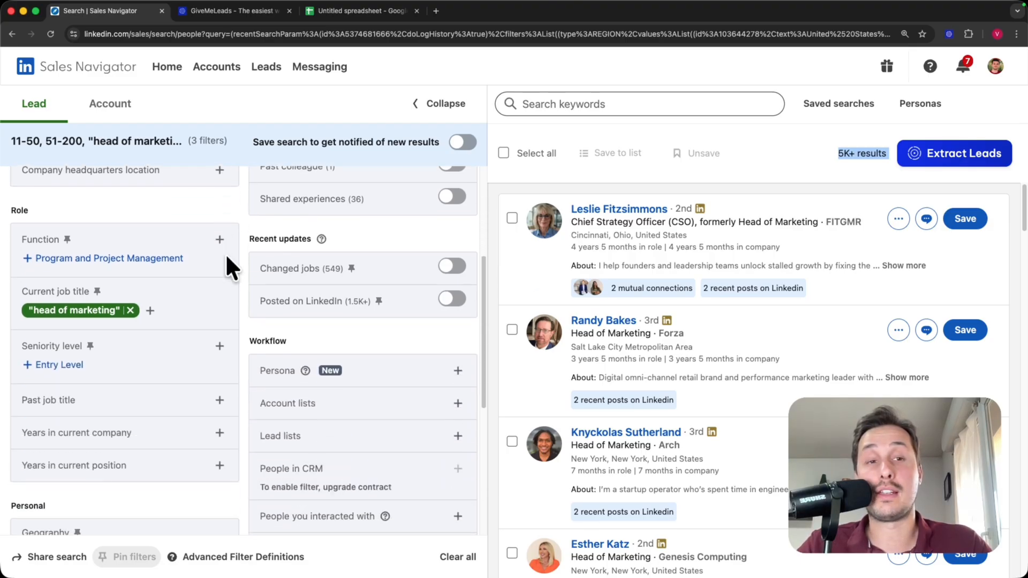
{"action": "scroll", "coordinate": [227, 257], "scroll_direction": "up", "scroll_amount": 7}
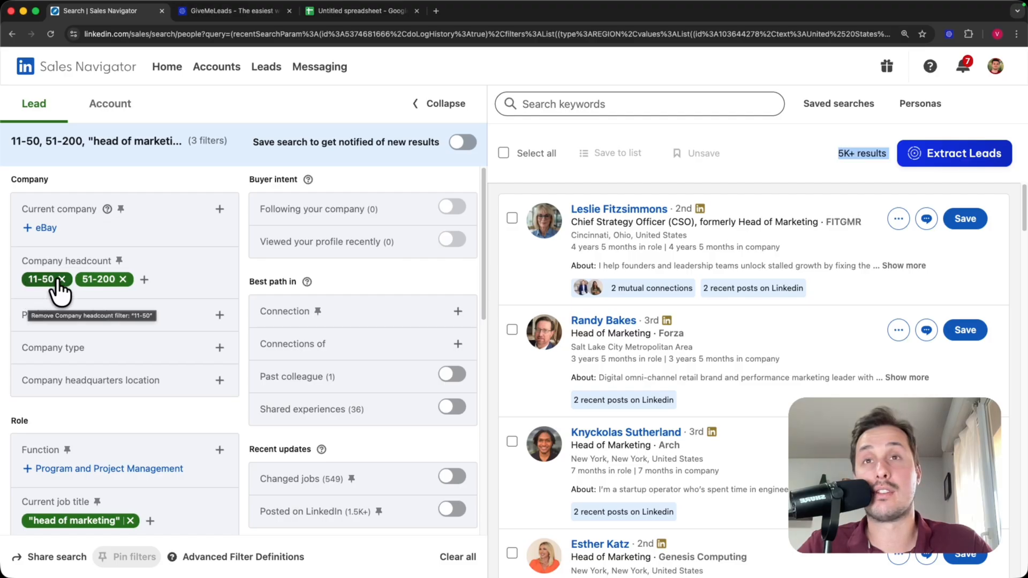
Try limiting the company headcount filter to 11-50 only and restore the 51-200 range
{"action": "left_click", "coordinate": [123, 280]}
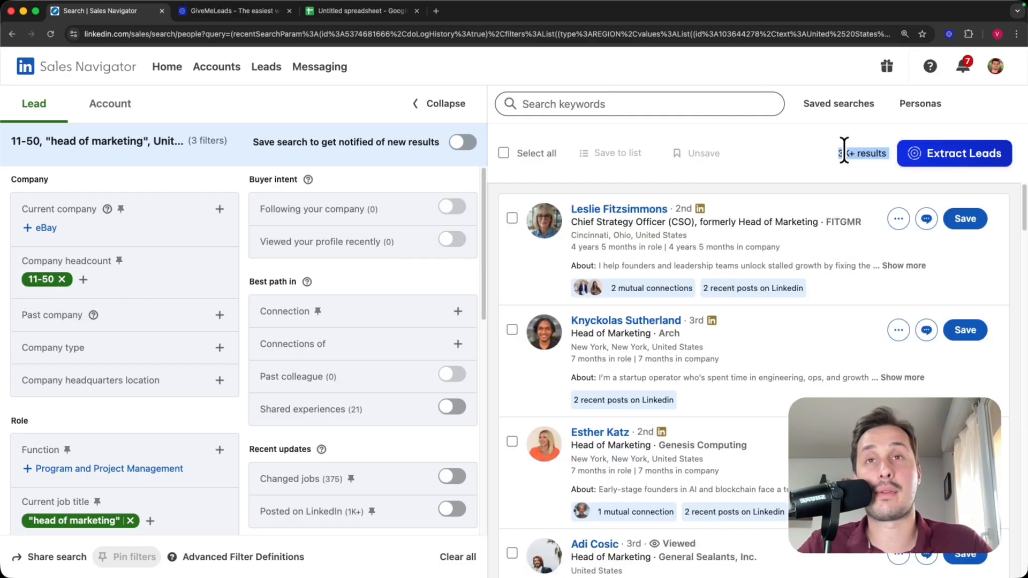
{"action": "left_click", "coordinate": [83, 279]}
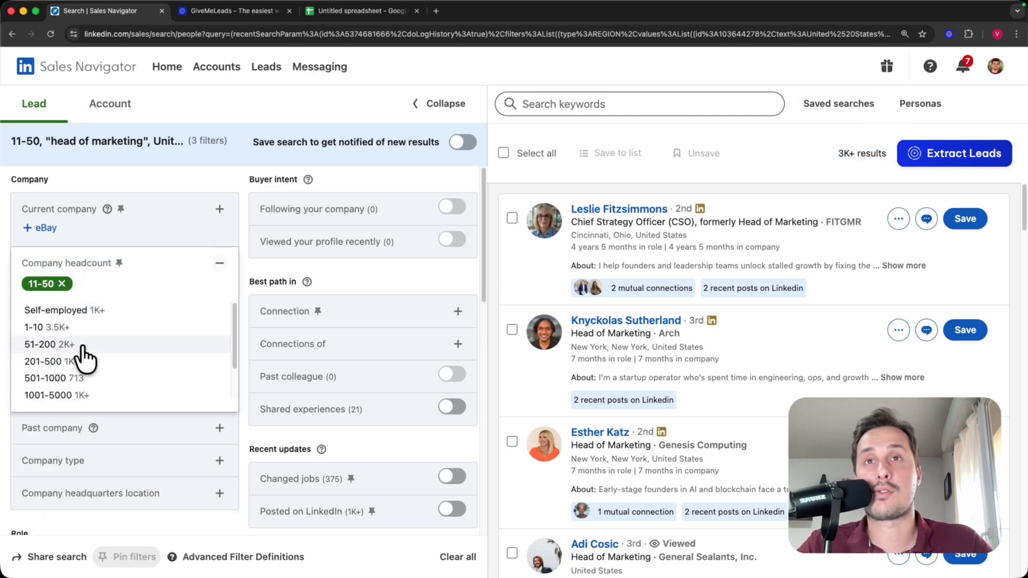
{"action": "left_click", "coordinate": [82, 347]}
Filter the search by years in current company to "Less than 1 year" and "1 to 2 years"
{"action": "scroll", "coordinate": [232, 201], "scroll_direction": "down", "scroll_amount": 6}
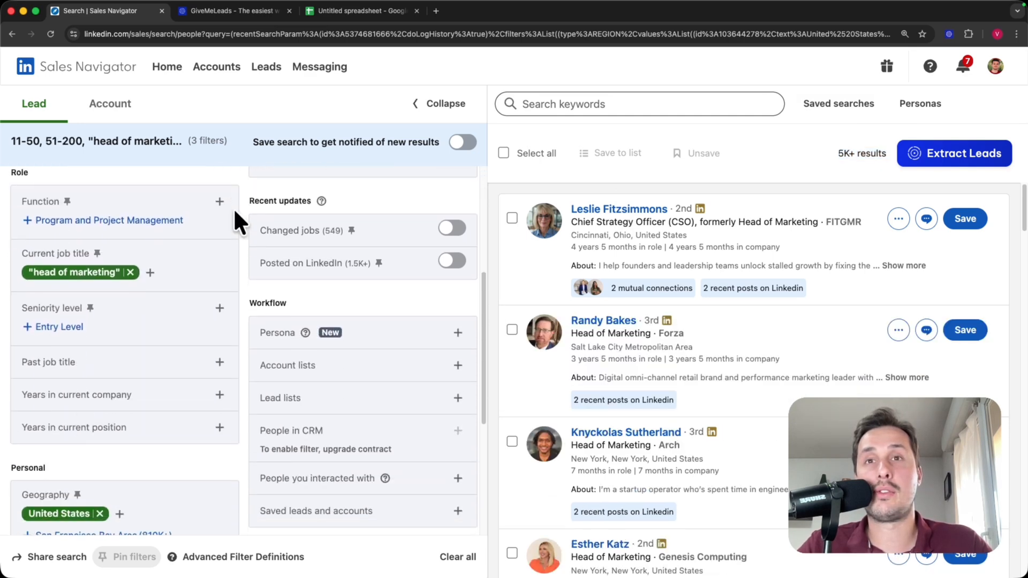
{"action": "left_click", "coordinate": [220, 387]}
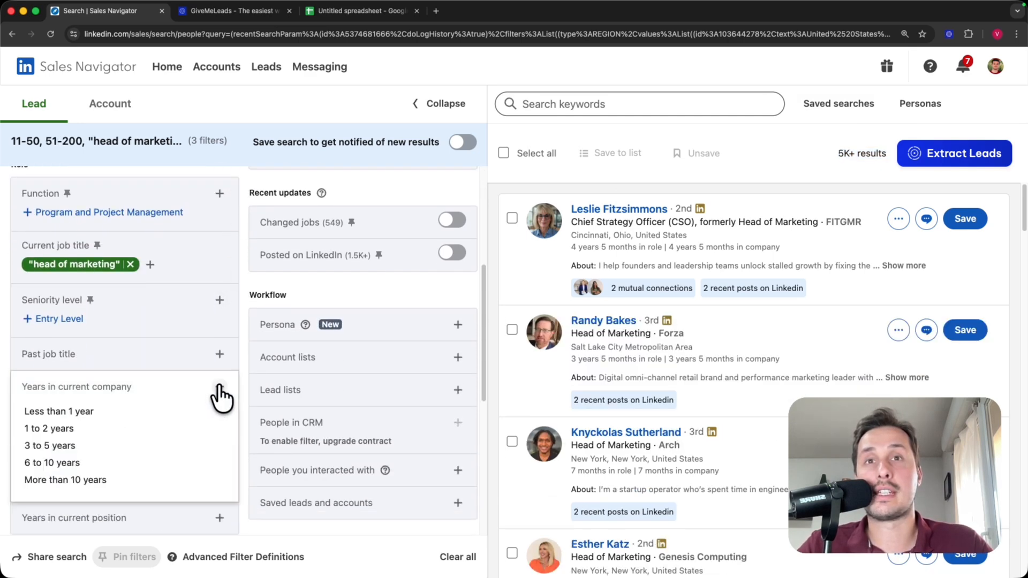
{"action": "left_click", "coordinate": [68, 413]}
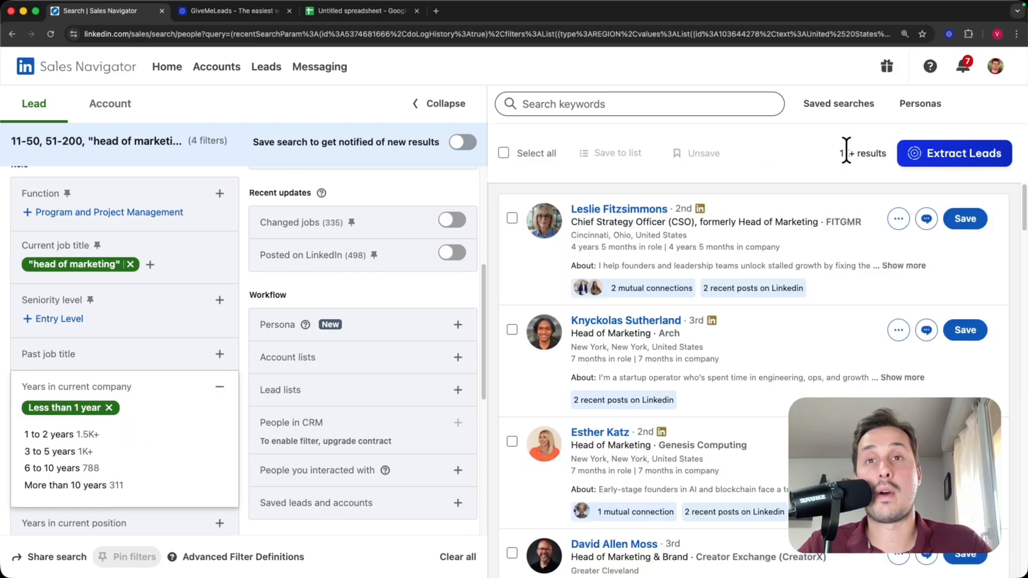
{"action": "left_click", "coordinate": [46, 436]}
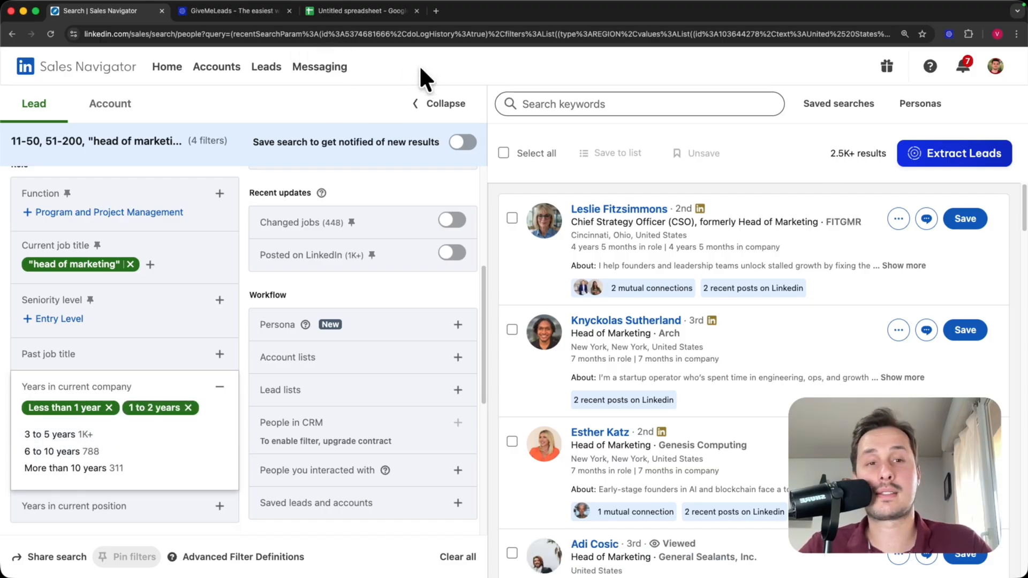
Copy the filtered search's URL into cell B1 of the untitled Google Sheets spreadsheet and label it "Search 1" in A1
{"action": "left_click", "coordinate": [422, 32]}
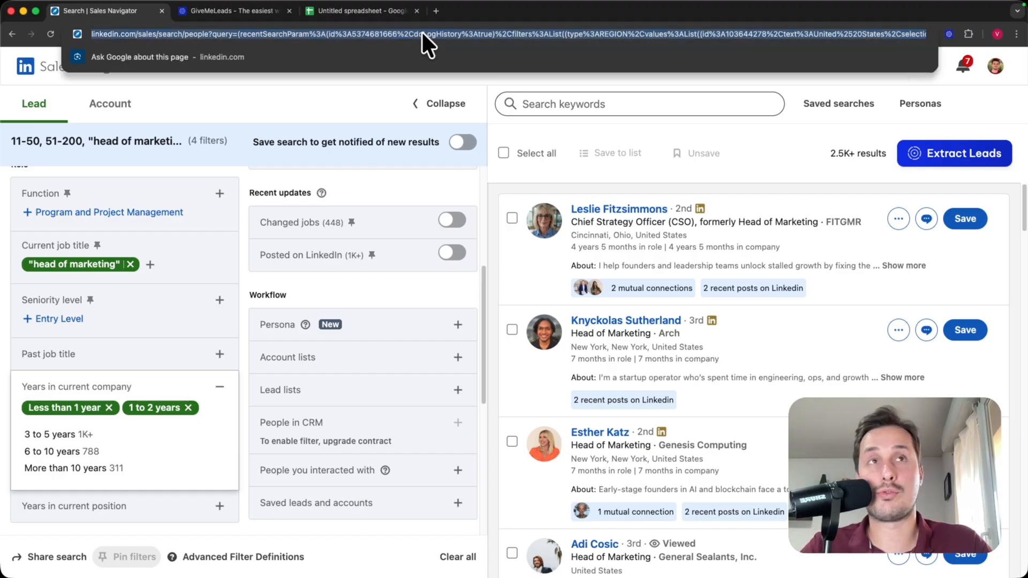
{"action": "left_click", "coordinate": [370, 8]}
{"action": "left_click", "coordinate": [136, 167]}
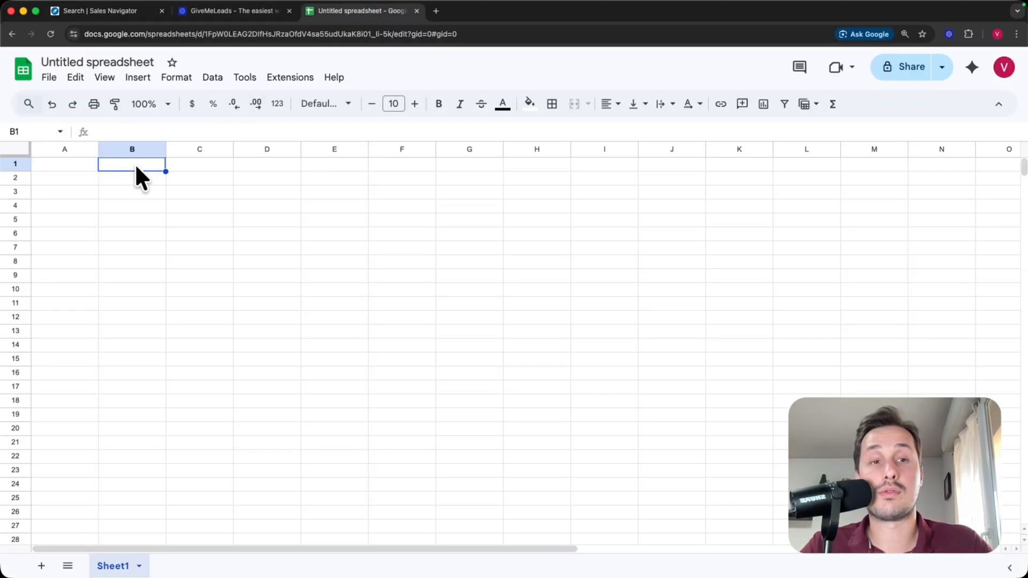
{"action": "key", "text": "super+v"}
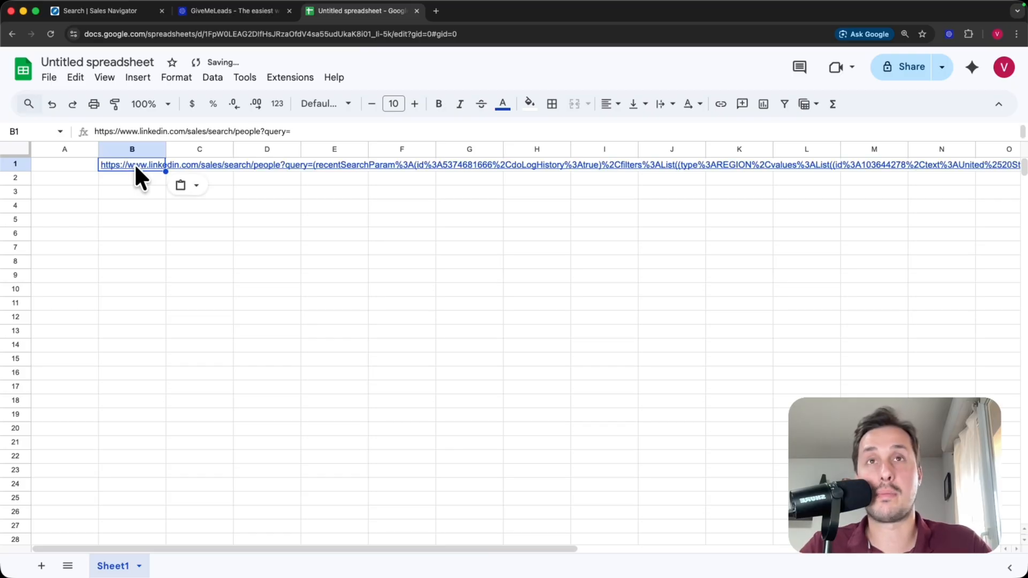
{"action": "left_click", "coordinate": [68, 163]}
{"action": "type", "text": "Search"}
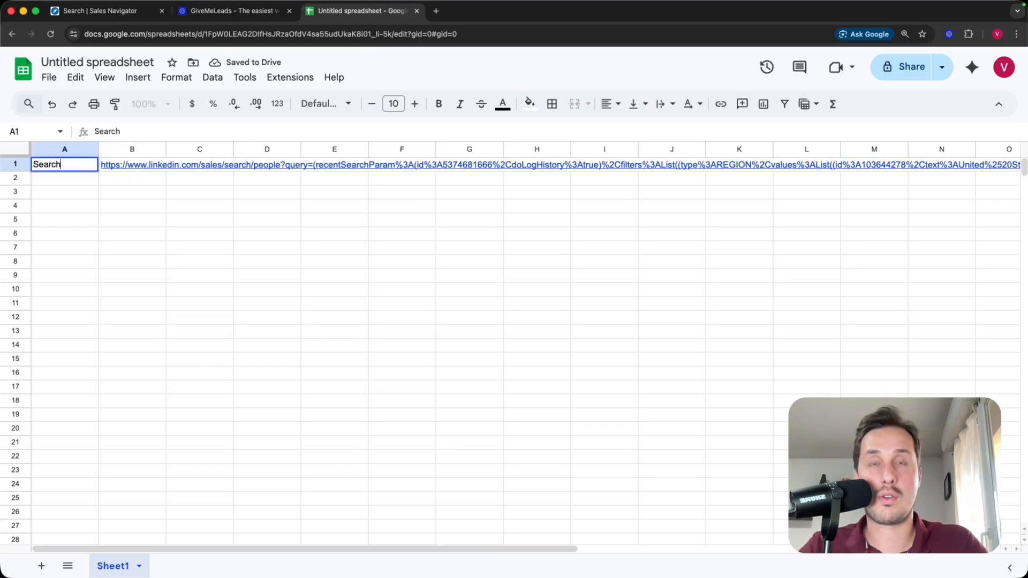
{"action": "type", "text": " 1"}
{"action": "key", "text": "Return"}
Switch to Sales Navigator and change the years in current company filter to "3 to 5 years", "6 to 10 years" and "More than 10 years"
{"action": "left_click", "coordinate": [100, 10]}
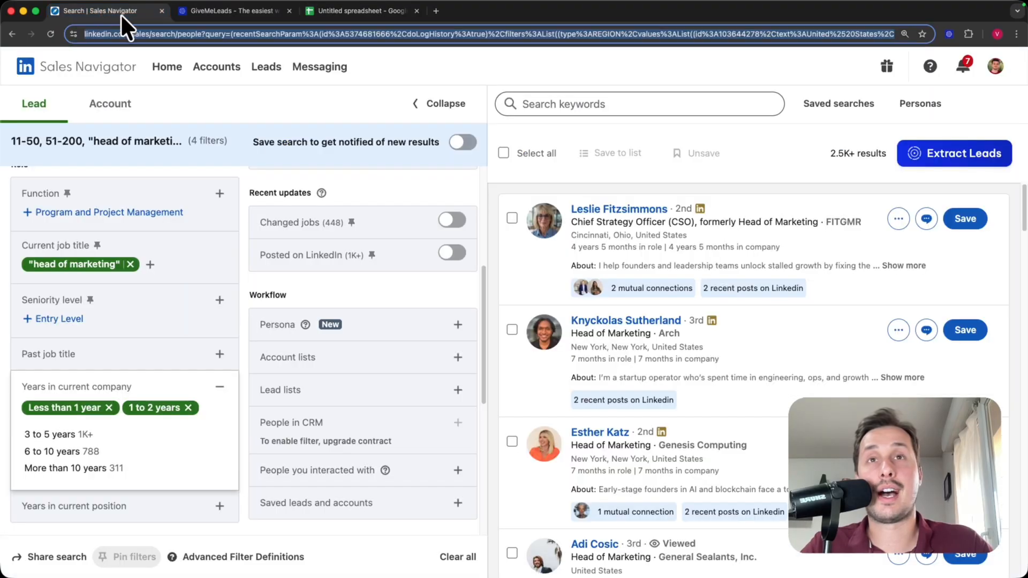
{"action": "left_click", "coordinate": [109, 407]}
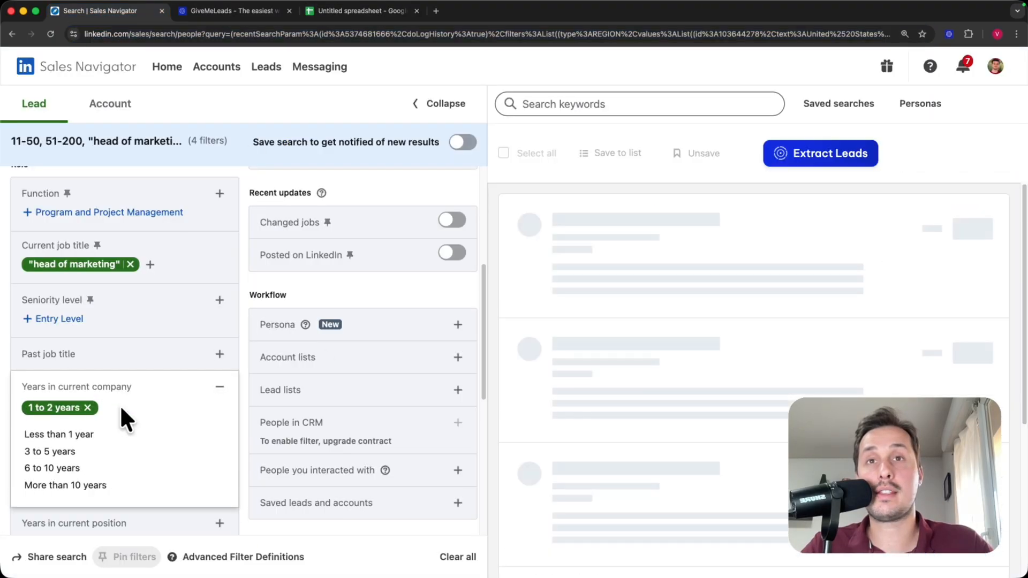
{"action": "left_click", "coordinate": [88, 409]}
{"action": "left_click", "coordinate": [41, 447]}
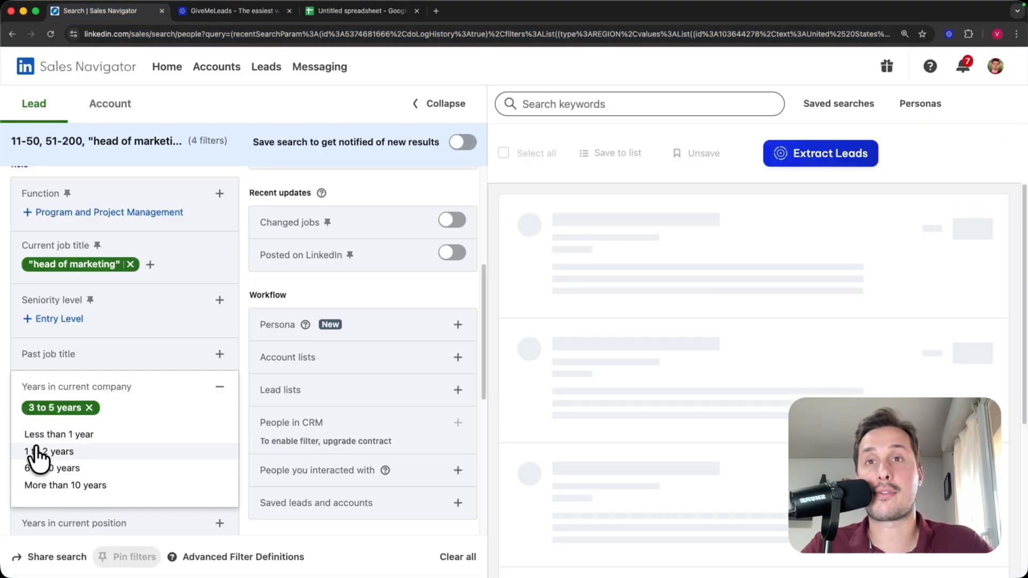
{"action": "left_click", "coordinate": [44, 467]}
{"action": "left_click", "coordinate": [45, 468]}
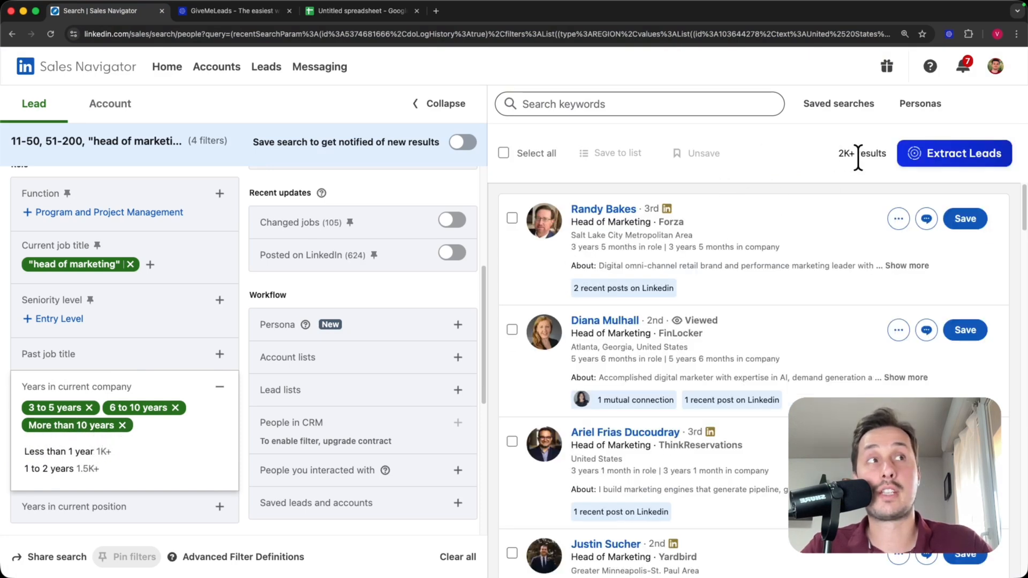
Copy the filtered search's URL into cell B2 of the untitled spreadsheet and label it "Search 2" in A2
{"action": "left_click", "coordinate": [527, 102]}
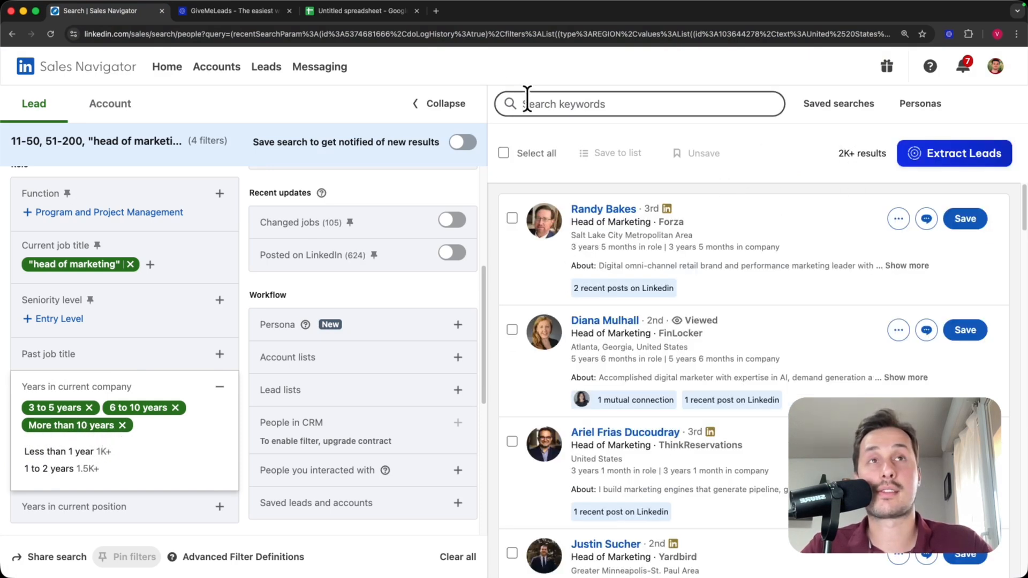
{"action": "left_click", "coordinate": [664, 36]}
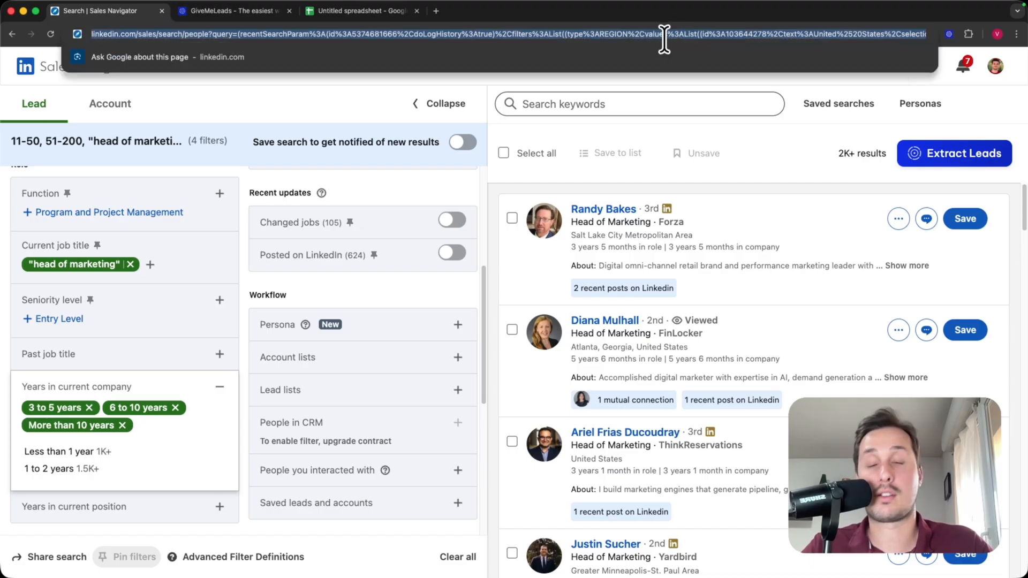
{"action": "left_click", "coordinate": [364, 11]}
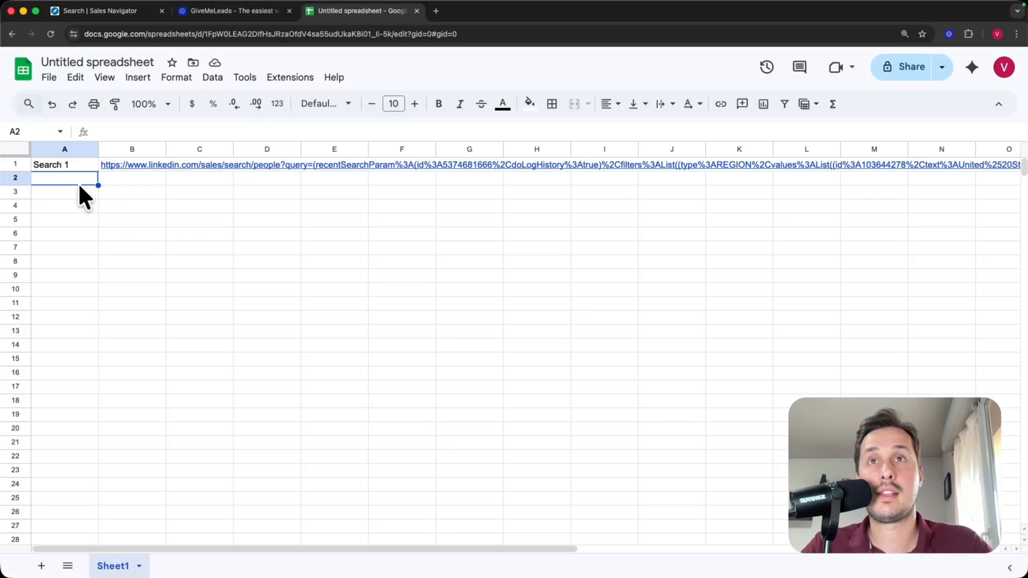
{"action": "type", "text": "Search "}
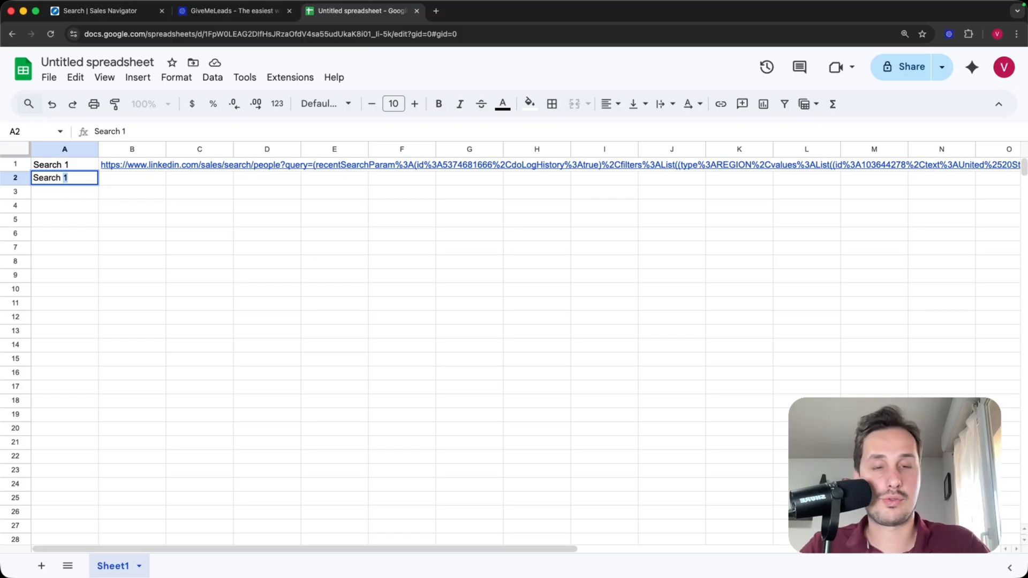
{"action": "type", "text": "2"}
{"action": "key", "text": "Tab"}
{"action": "key", "text": "cmd+v"}
{"action": "left_click", "coordinate": [135, 205]}
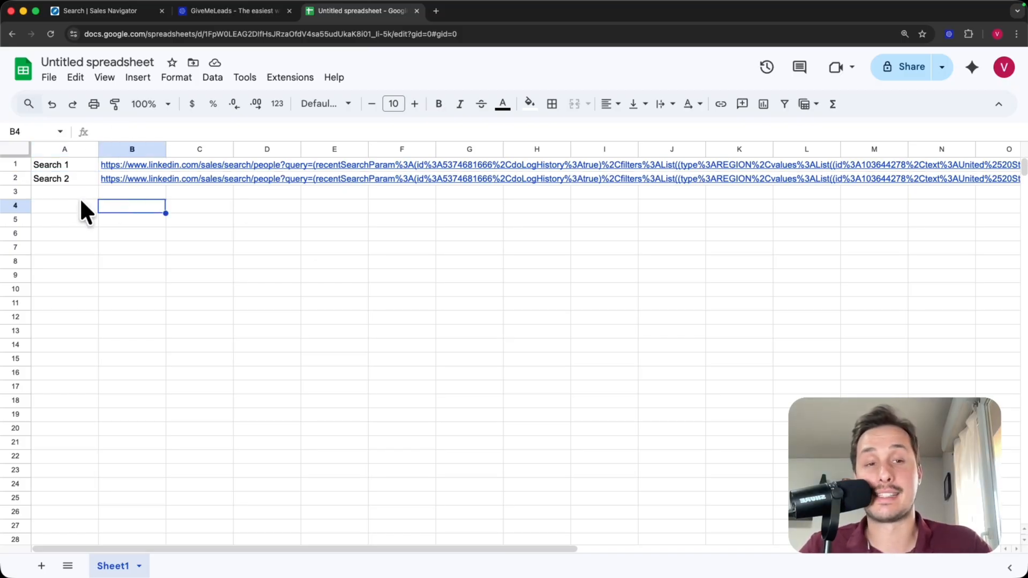
{"action": "left_click", "coordinate": [99, 10]}
{"action": "left_click", "coordinate": [137, 34]}
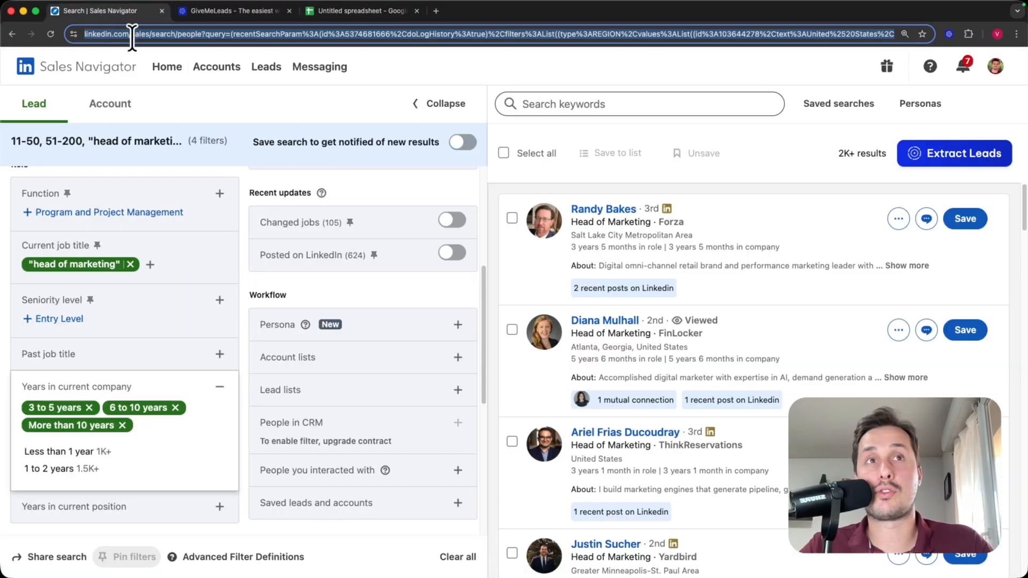
{"action": "left_click", "coordinate": [406, 188]}
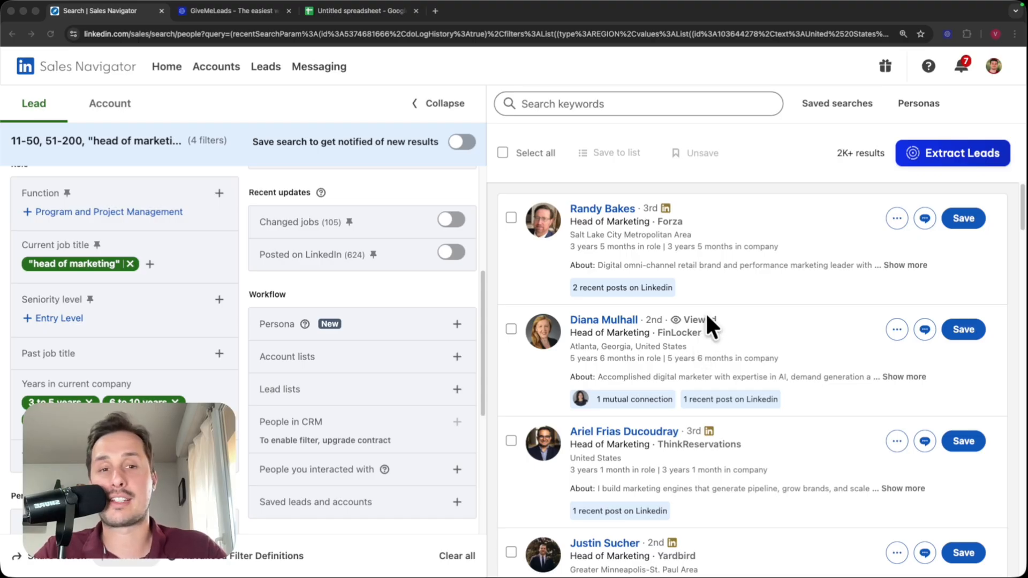
{"action": "left_click", "coordinate": [246, 13]}
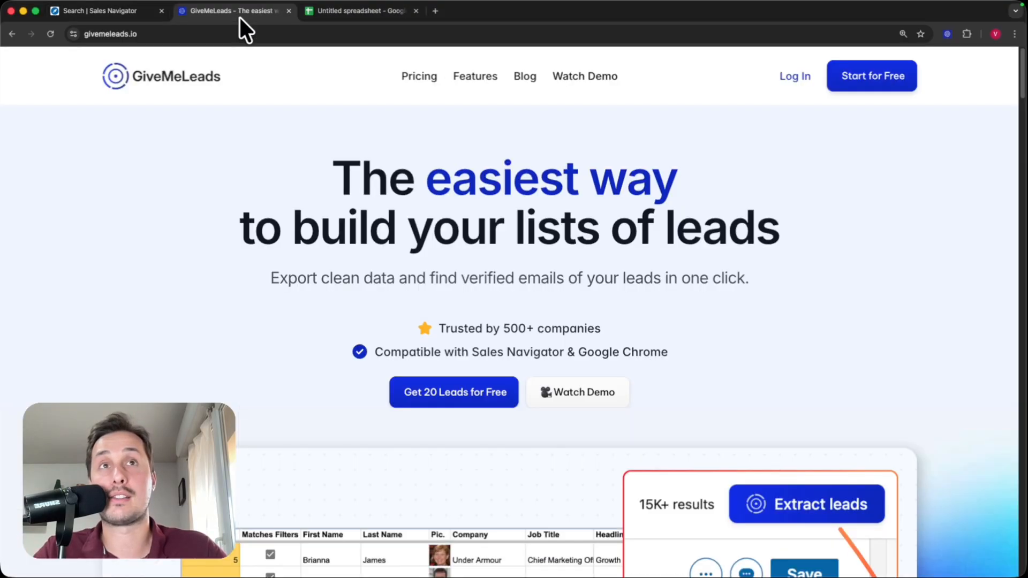
{"action": "left_click", "coordinate": [118, 13]}
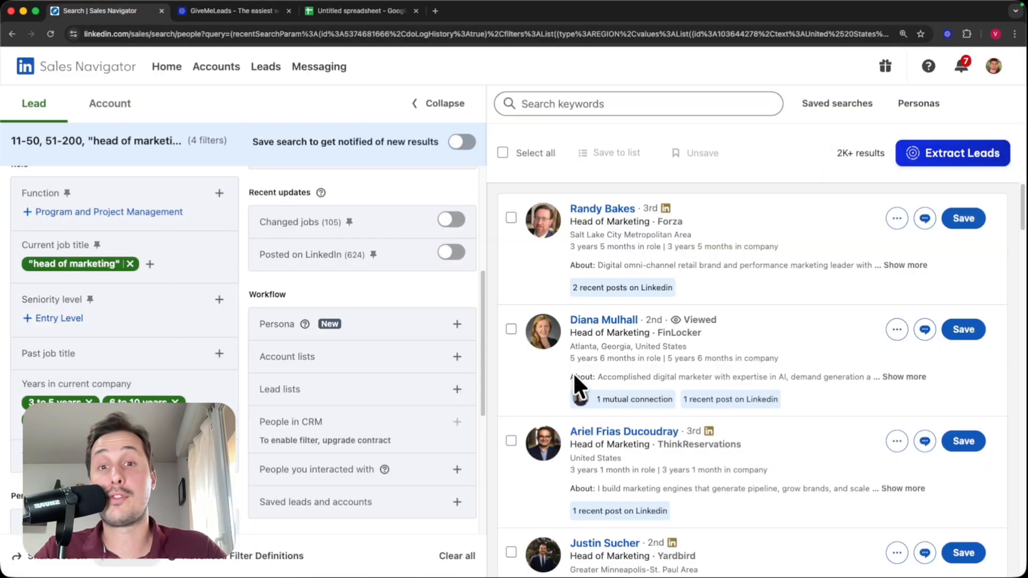
{"action": "scroll", "coordinate": [737, 454], "scroll_direction": "down", "scroll_amount": 1}
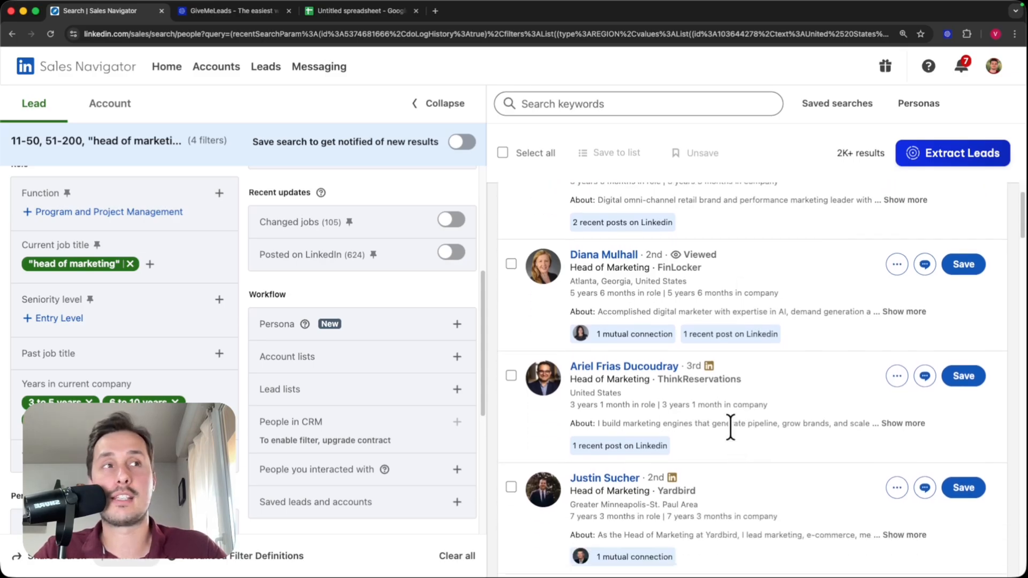
Open the GiveMeLeads sign-up page from its website and go to its Chrome Web Store listing to add the extension to Chrome
{"action": "left_click", "coordinate": [227, 8]}
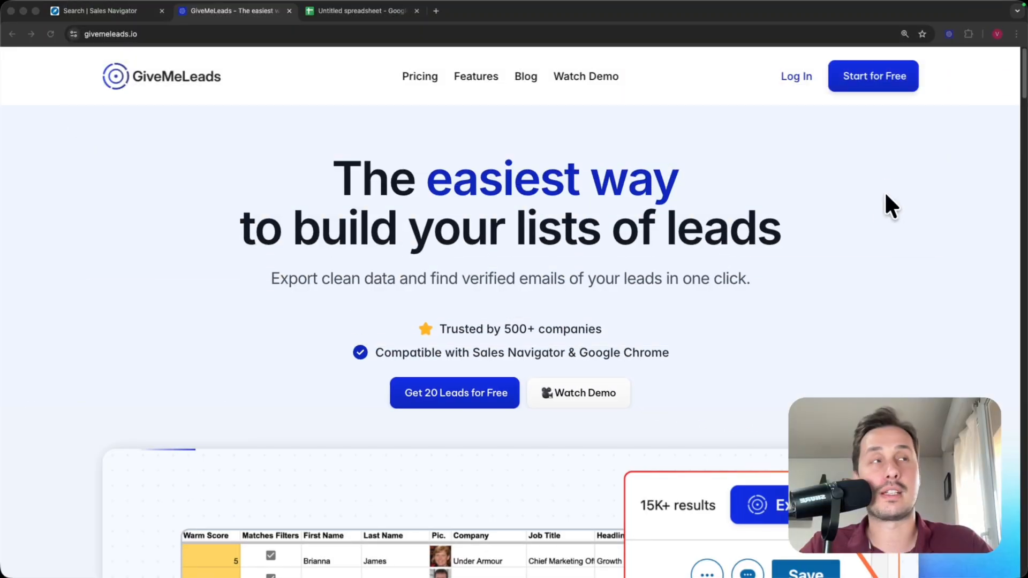
{"action": "left_click", "coordinate": [860, 89]}
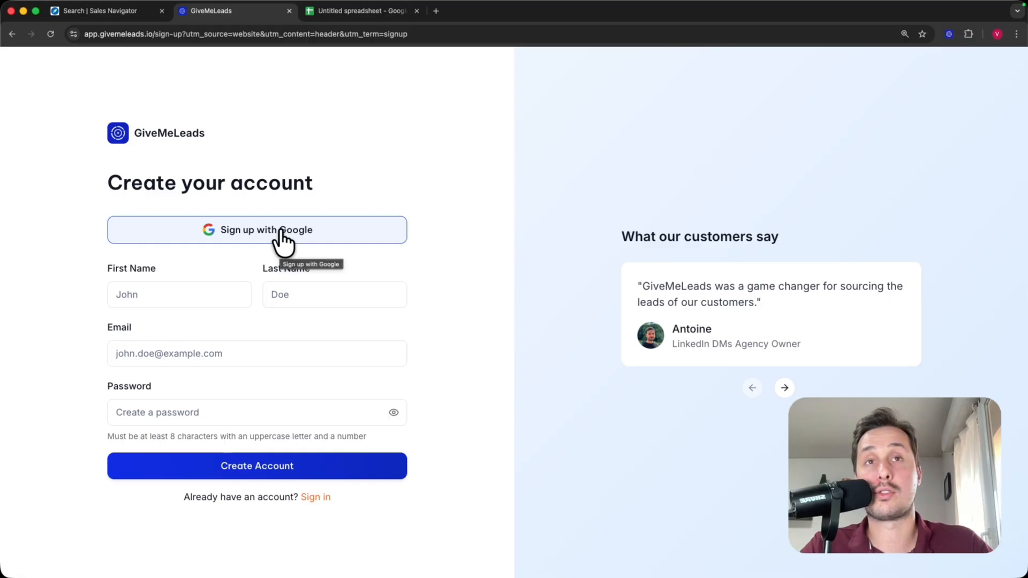
{"action": "left_click", "coordinate": [108, 15]}
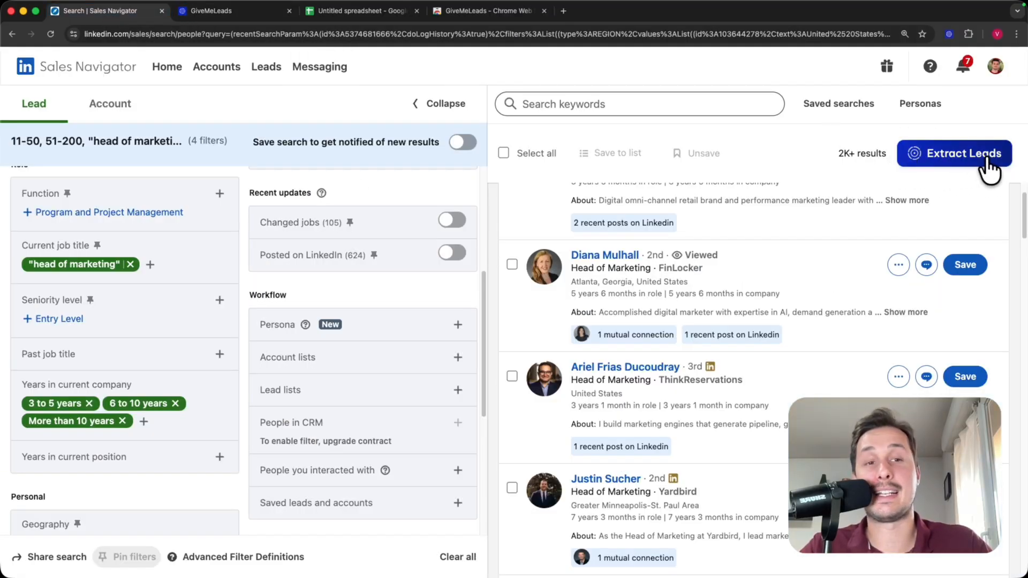
{"action": "left_click", "coordinate": [493, 16]}
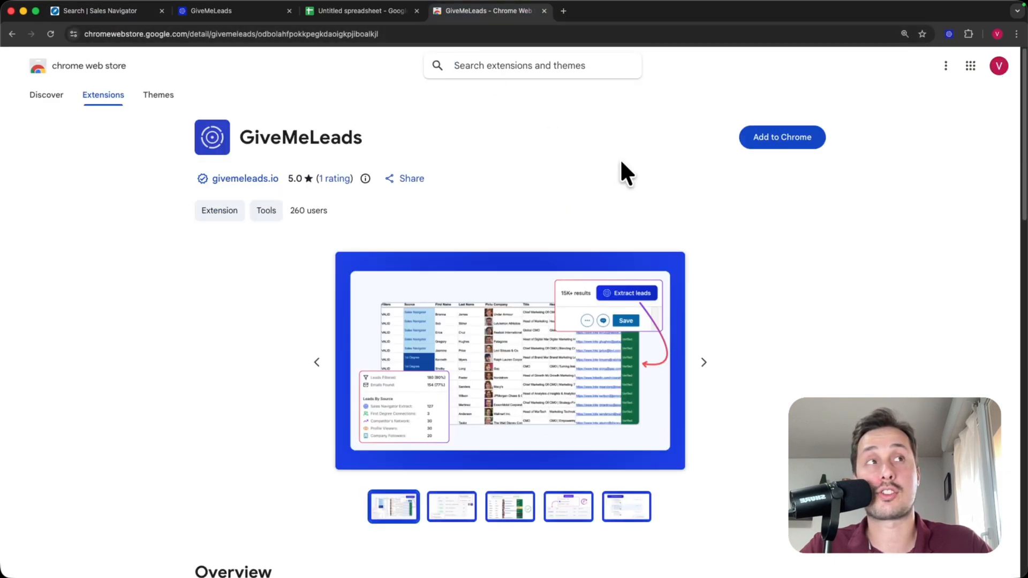
{"action": "left_click", "coordinate": [796, 139]}
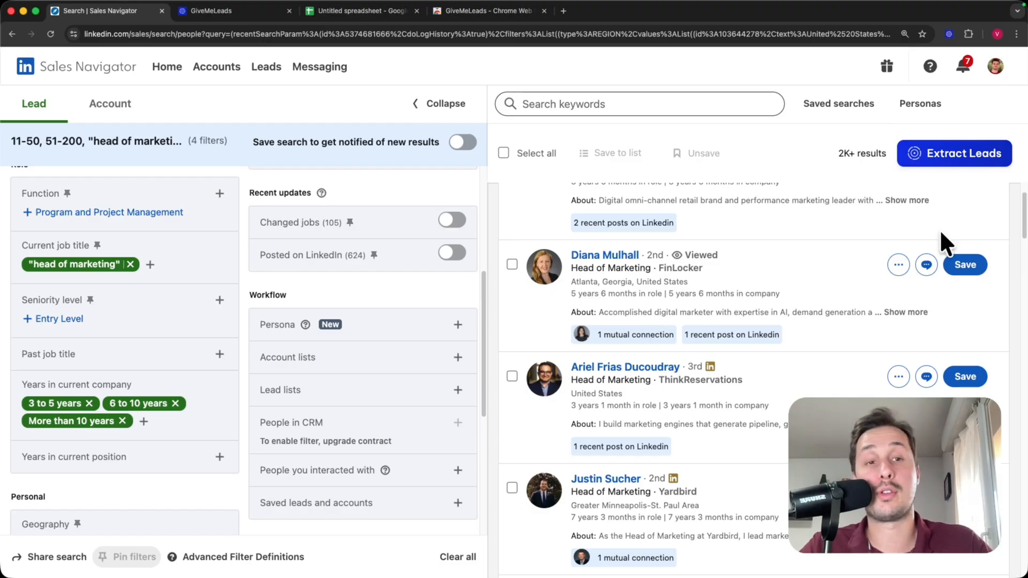
Extract the Sales Navigator search's leads with GiveMeLeads, exporting 100 leads with emails found for all leads
{"action": "left_click", "coordinate": [959, 169]}
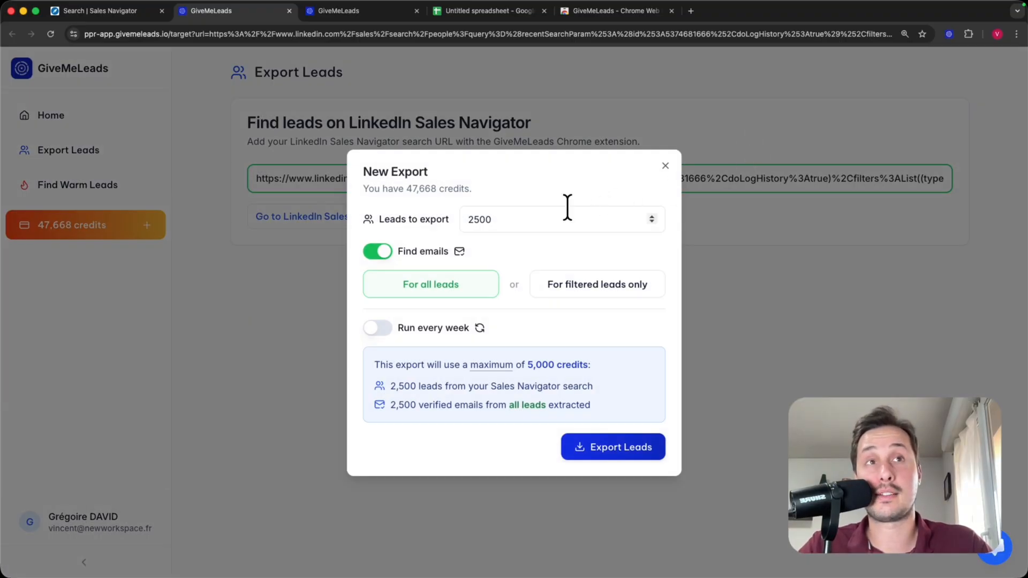
{"action": "double_click", "coordinate": [537, 224]}
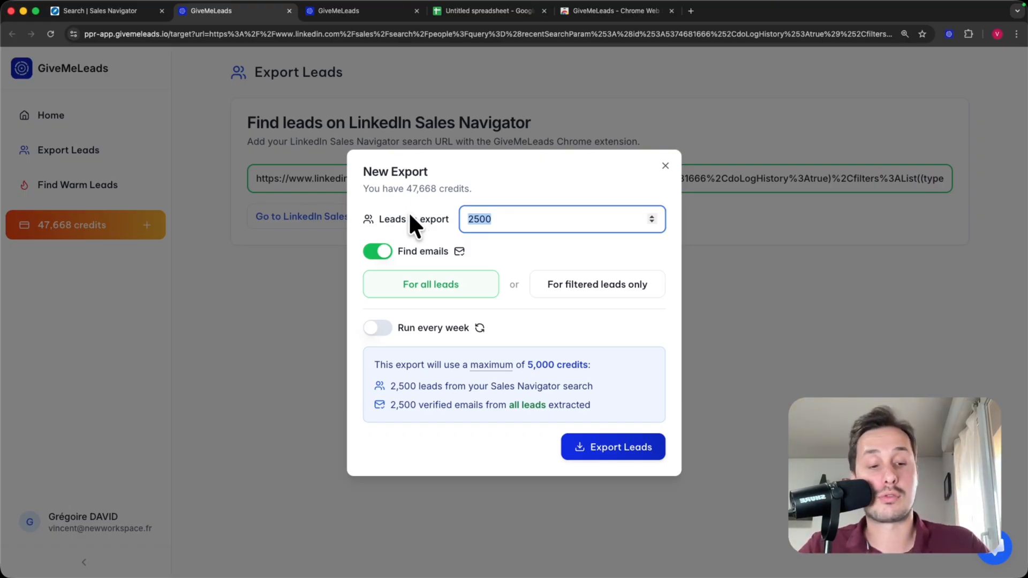
{"action": "type", "text": "100"}
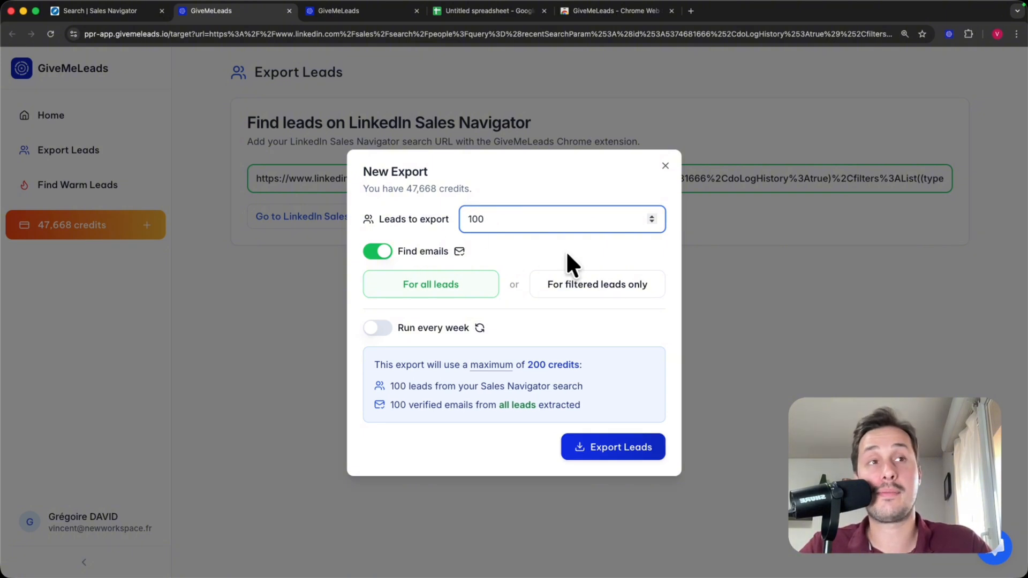
{"action": "left_click", "coordinate": [610, 455]}
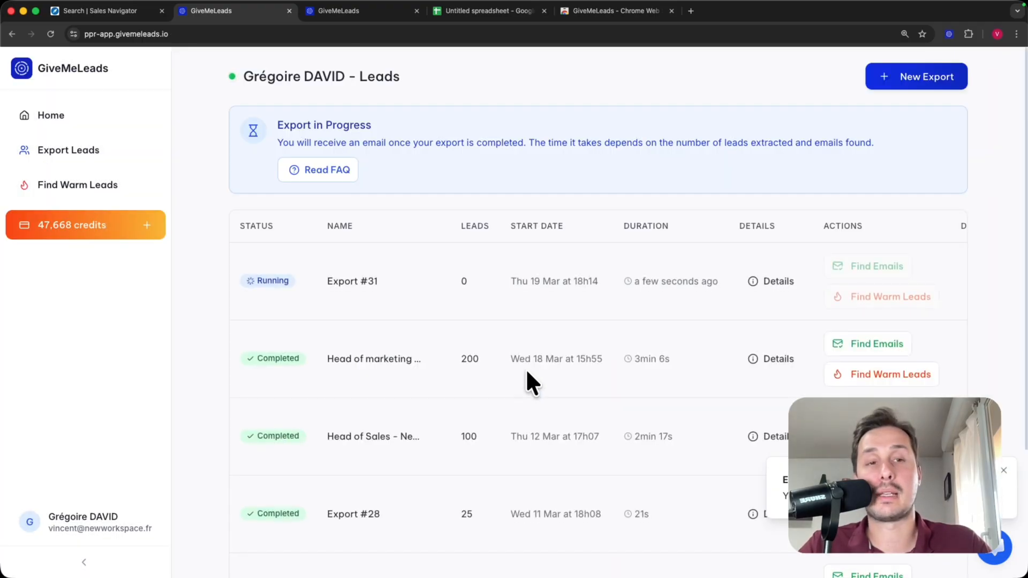
Rename the running lead export as "Head of Marketing - San Francisco"
{"action": "left_click", "coordinate": [388, 280]}
{"action": "left_click_drag", "start_coordinate": [402, 285], "coordinate": [193, 266]}
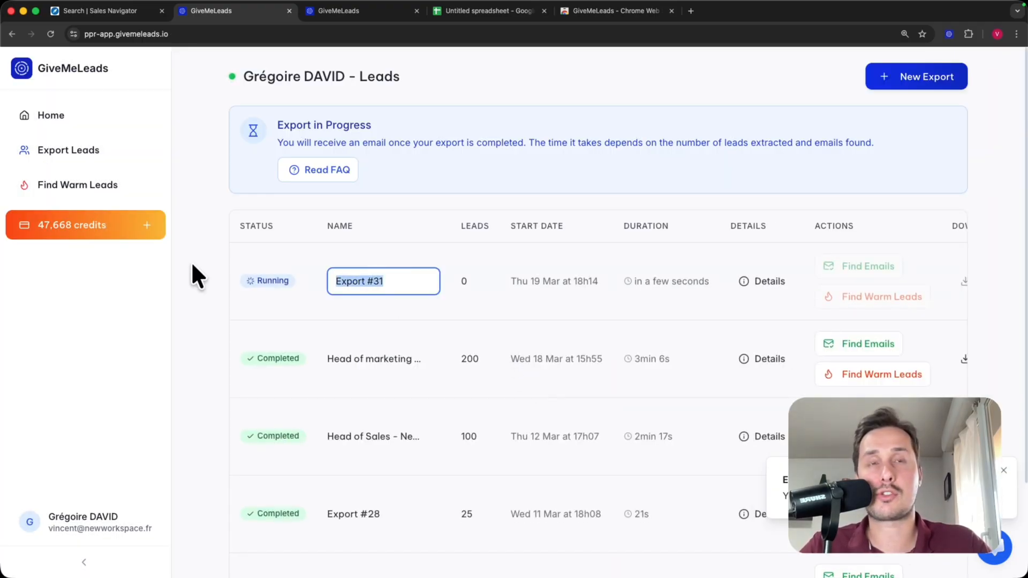
{"action": "type", "text": "Head of Marketin"}
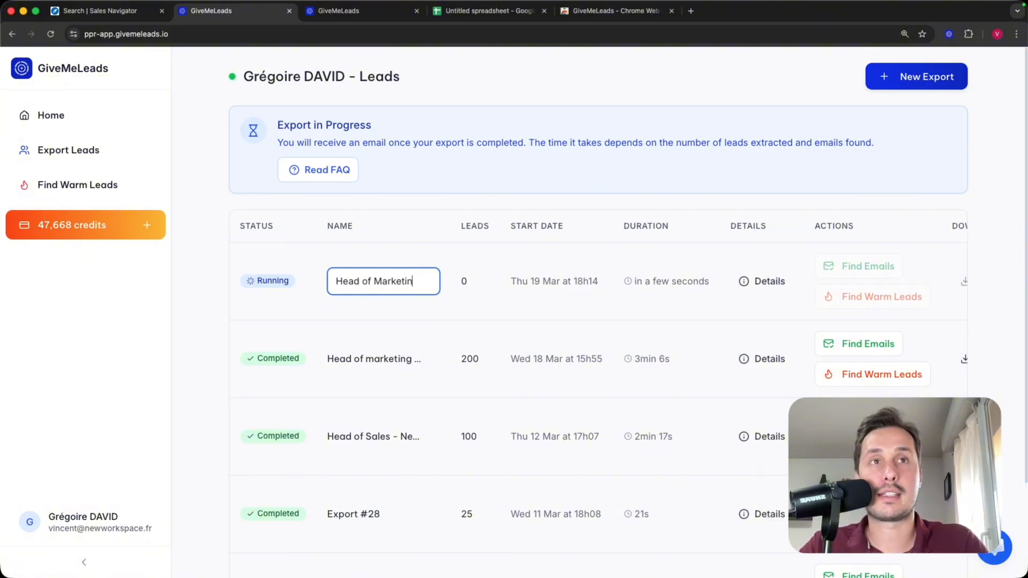
{"action": "type", "text": "g )-"}
{"action": "key", "text": "BackSpace"}
{"action": "key", "text": "BackSpace"}
{"action": "type", "text": "- Sa"}
{"action": "type", "text": "n Francisco"}
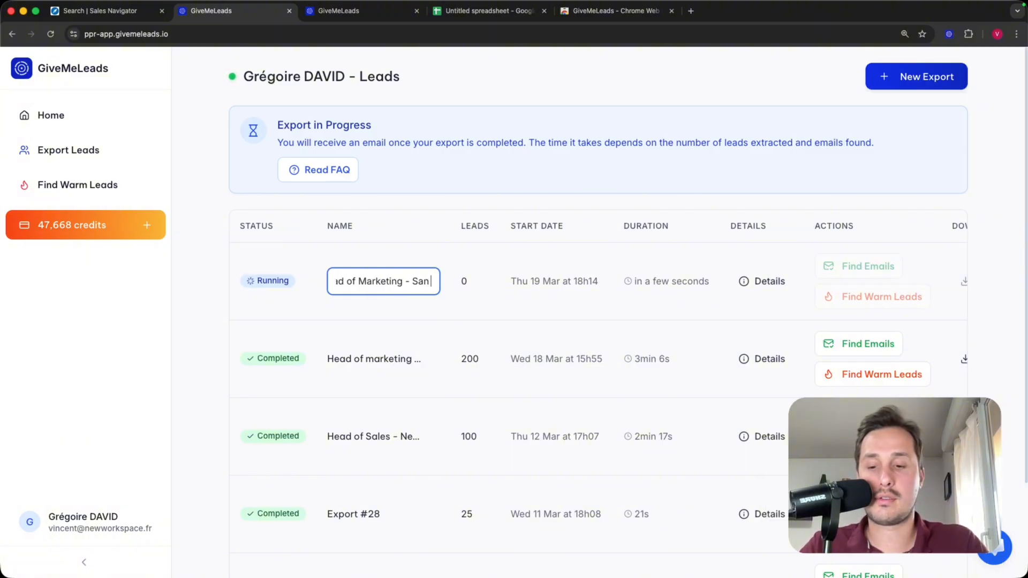
{"action": "key", "text": "Return"}
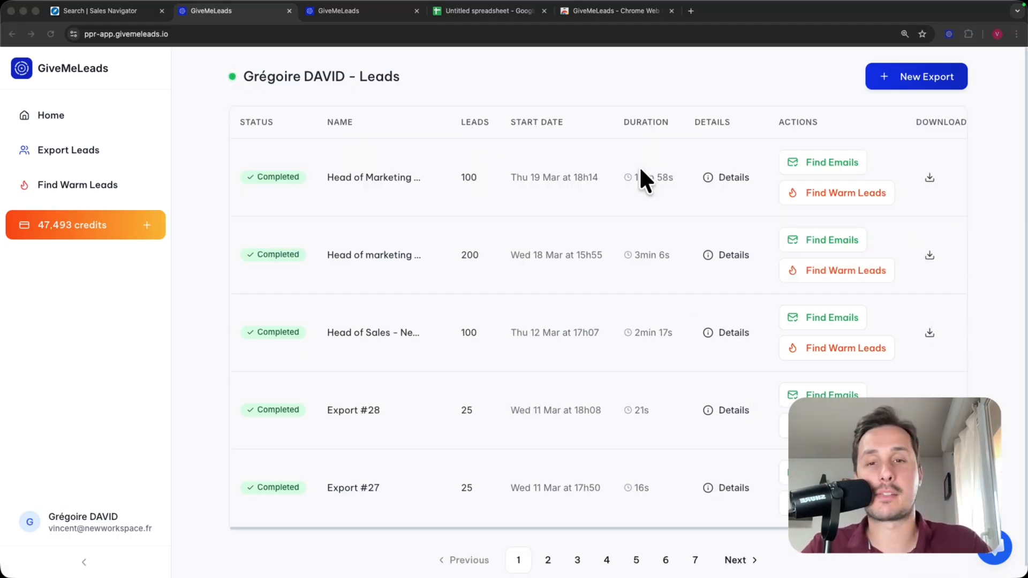
Download the completed "Head of Marketing - San Francisco" export as a CSV file
{"action": "left_click", "coordinate": [983, 203]}
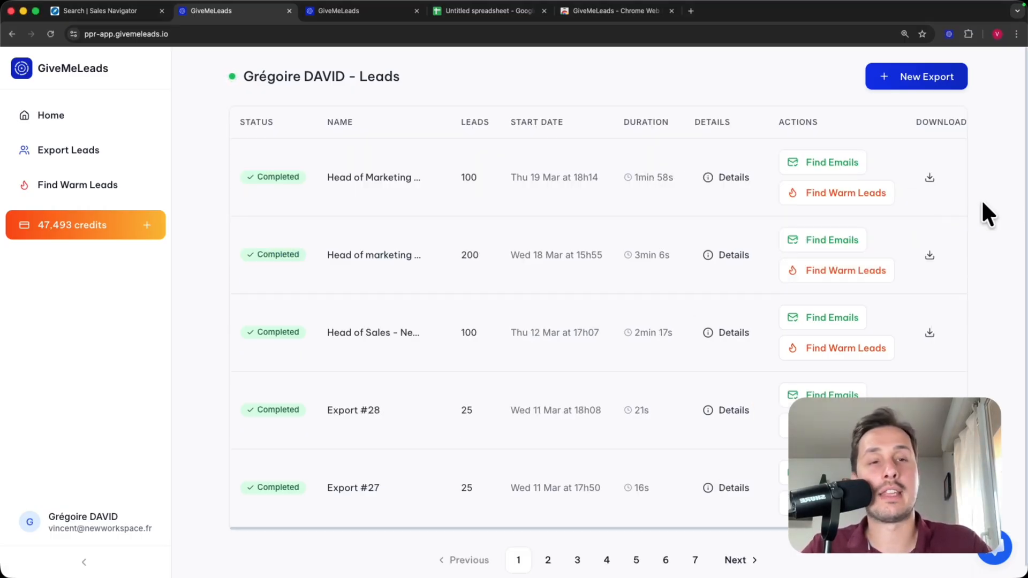
{"action": "left_click", "coordinate": [930, 177]}
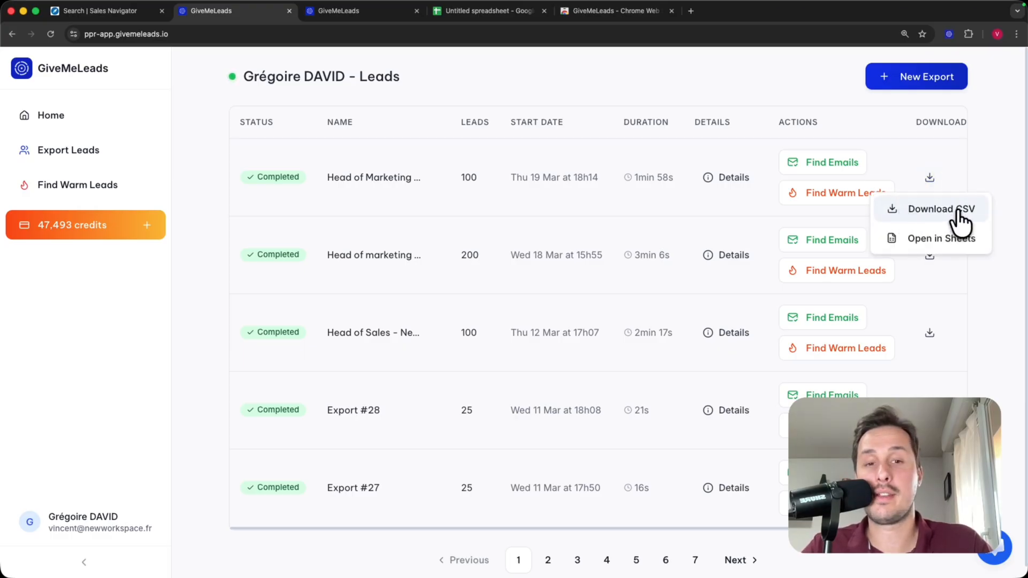
{"action": "left_click", "coordinate": [958, 214]}
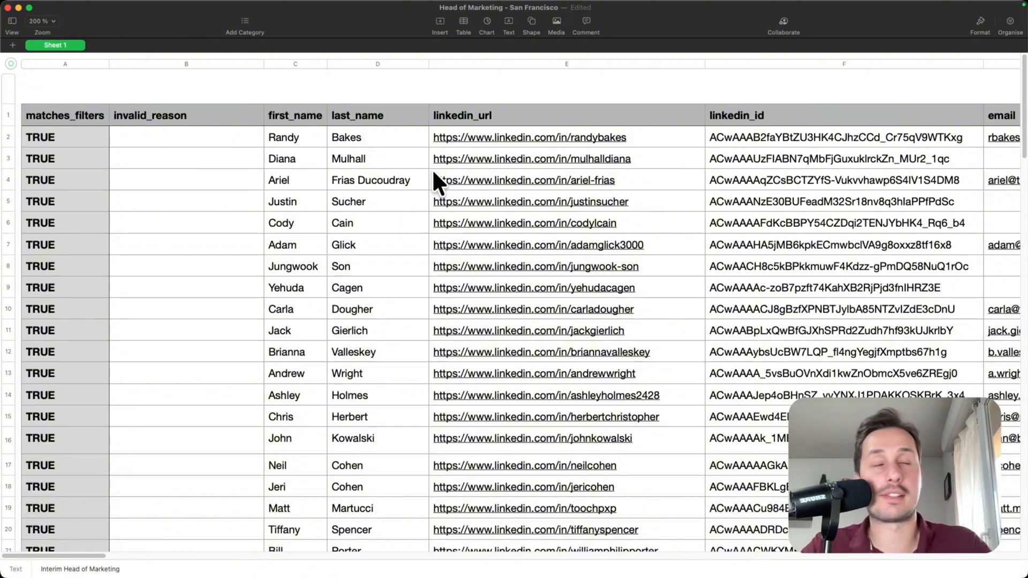
Look through the exported lead rows down to the last row, 101, and return to the header row
{"action": "left_click_drag", "start_coordinate": [1017, 97], "coordinate": [1012, 252]}
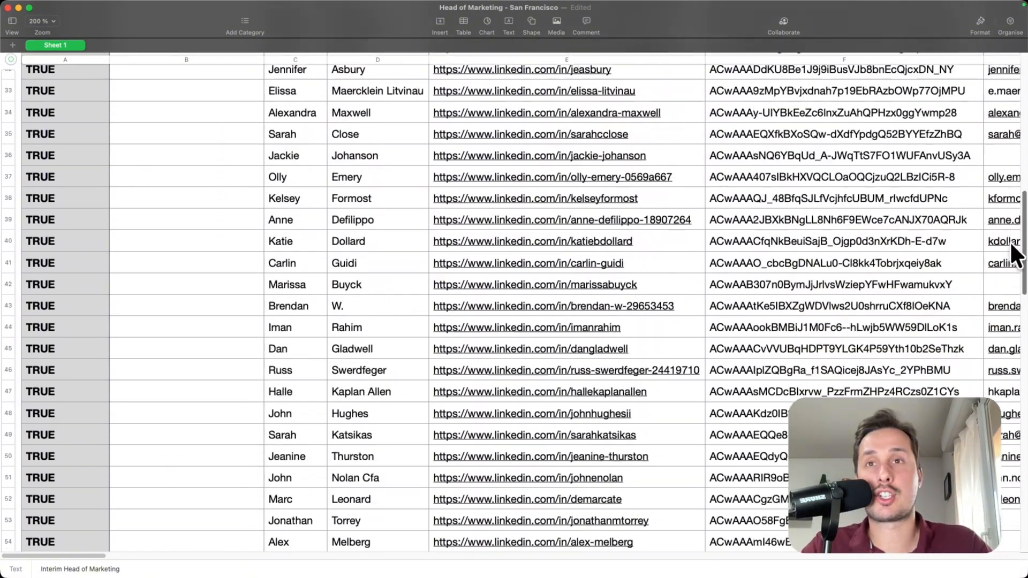
{"action": "scroll", "coordinate": [1010, 242], "scroll_direction": "down", "scroll_amount": 20}
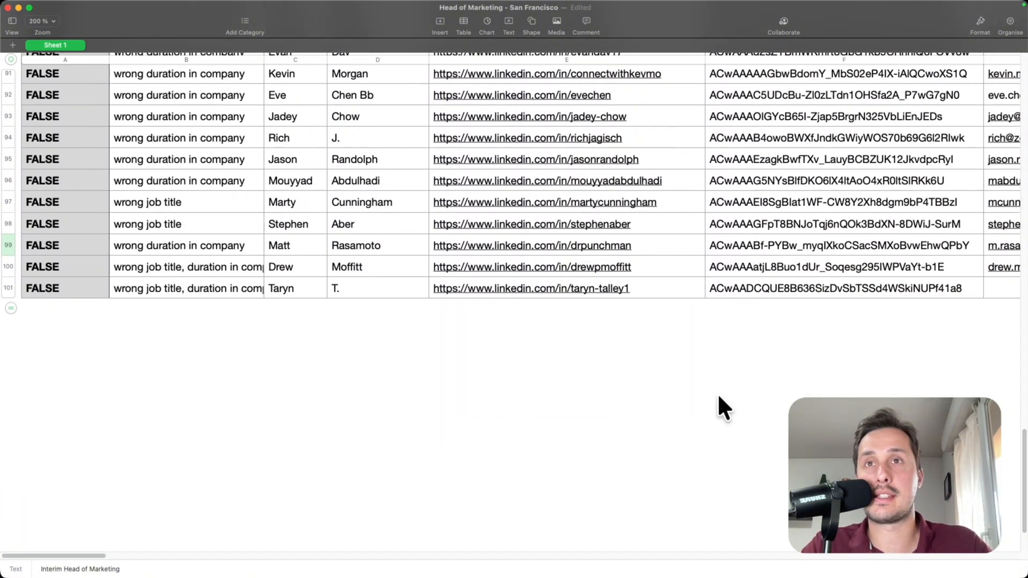
{"action": "left_click", "coordinate": [3, 287]}
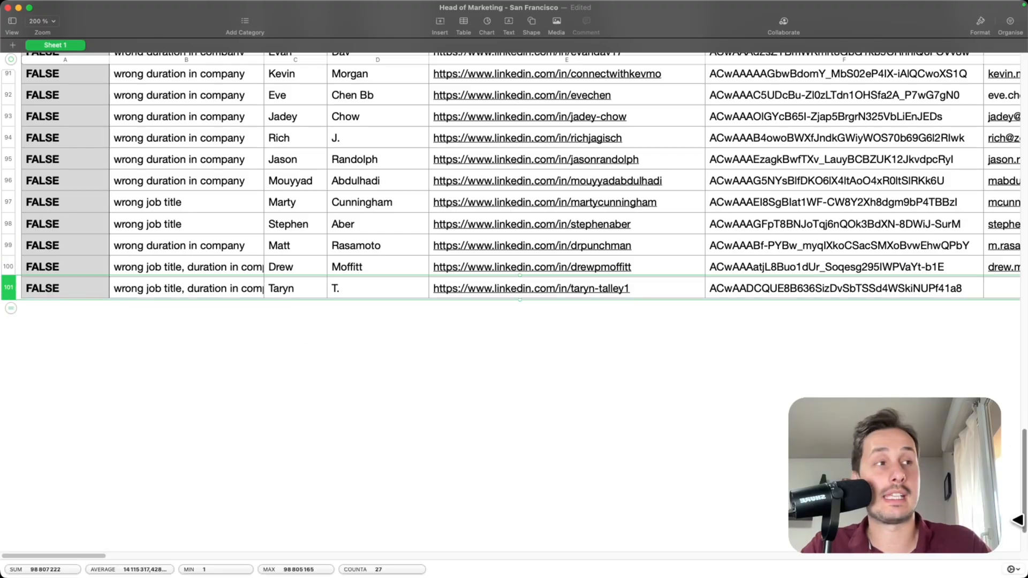
{"action": "left_click_drag", "start_coordinate": [1018, 520], "coordinate": [997, 135]}
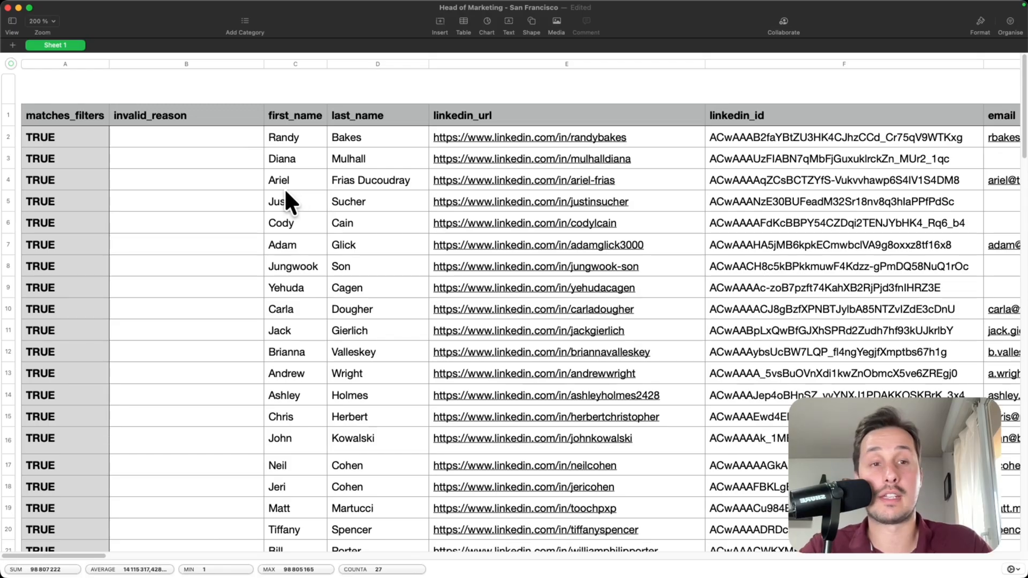
Review the lead columns from first_name through linkedin_url, email and email_status to job_title
{"action": "left_click", "coordinate": [292, 116]}
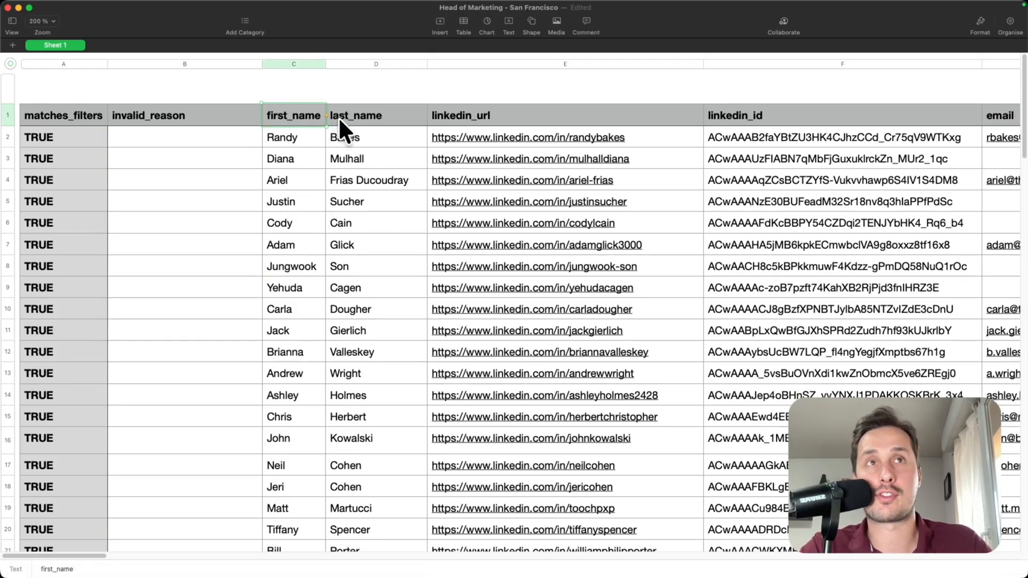
{"action": "scroll", "coordinate": [338, 116], "scroll_direction": "right", "scroll_amount": 5}
{"action": "left_click", "coordinate": [364, 111]}
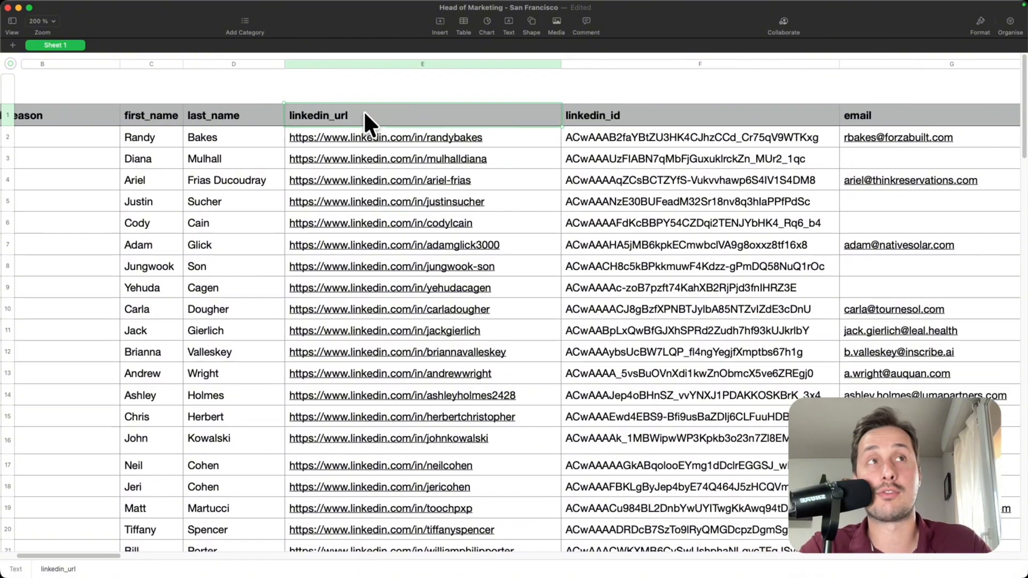
{"action": "scroll", "coordinate": [445, 115], "scroll_direction": "right", "scroll_amount": 10}
{"action": "left_click", "coordinate": [439, 117]}
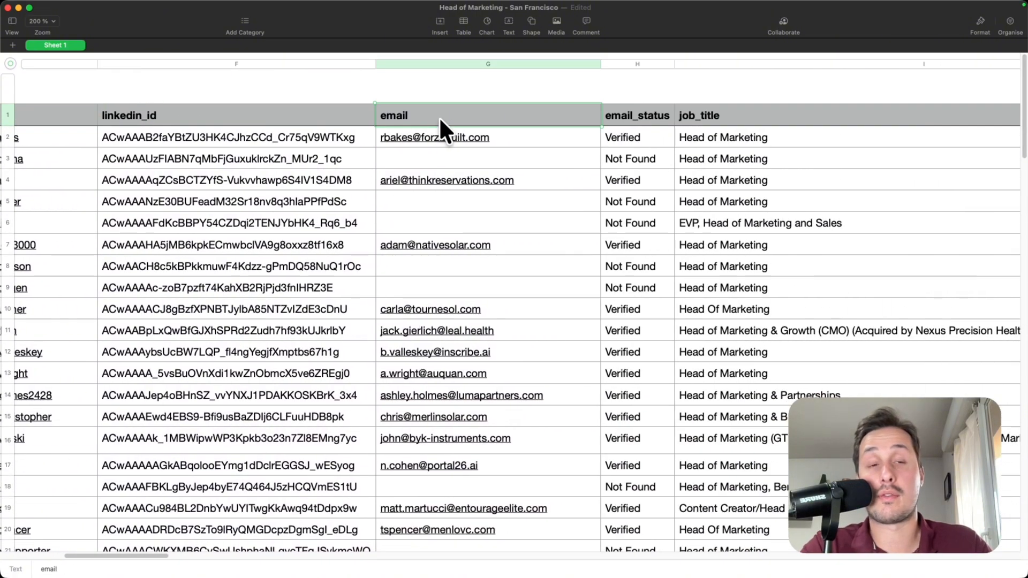
{"action": "scroll", "coordinate": [439, 117], "scroll_direction": "right", "scroll_amount": 3}
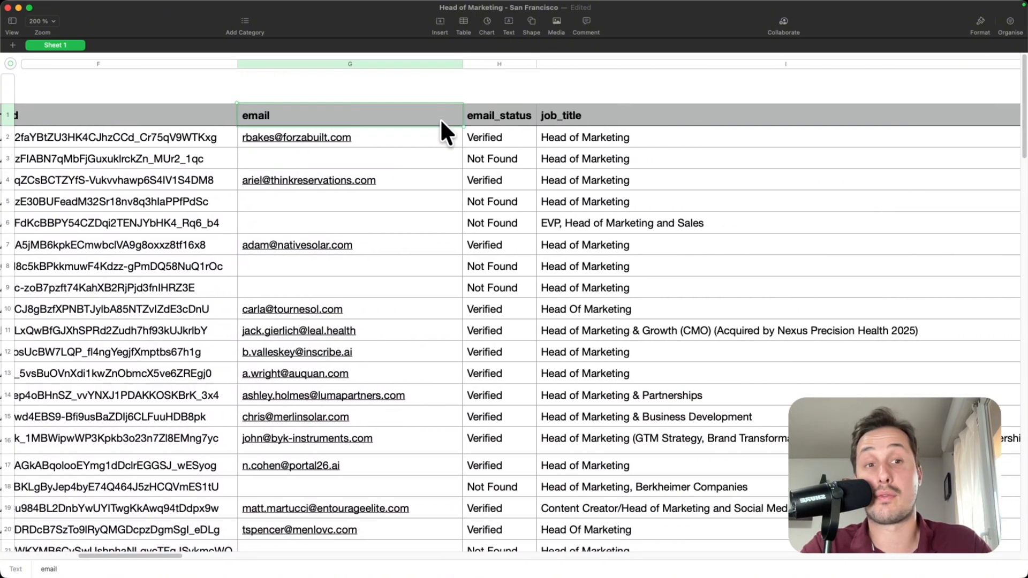
{"action": "scroll", "coordinate": [440, 117], "scroll_direction": "right", "scroll_amount": 1}
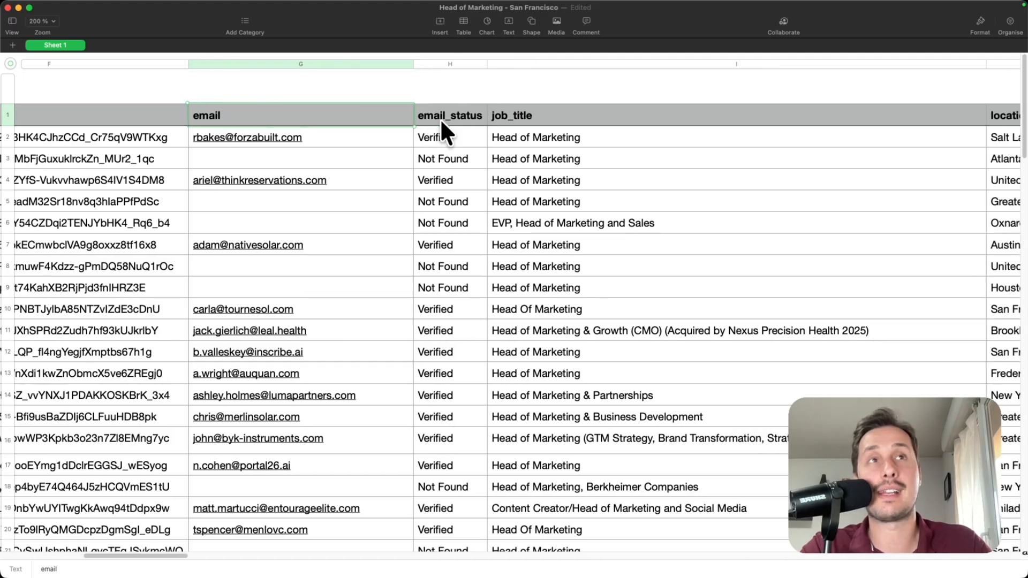
{"action": "scroll", "coordinate": [440, 118], "scroll_direction": "right", "scroll_amount": 4}
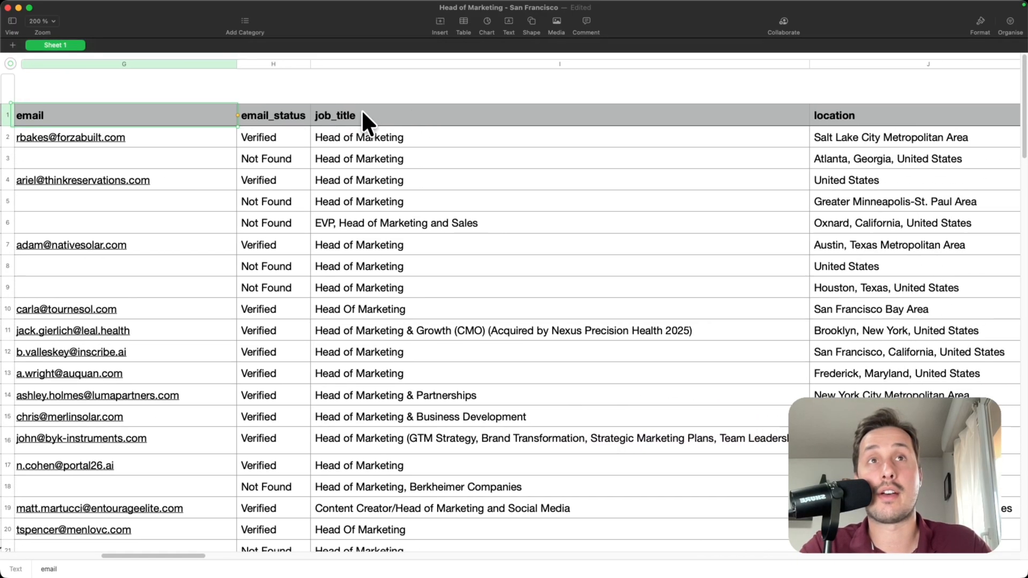
{"action": "left_click", "coordinate": [362, 113]}
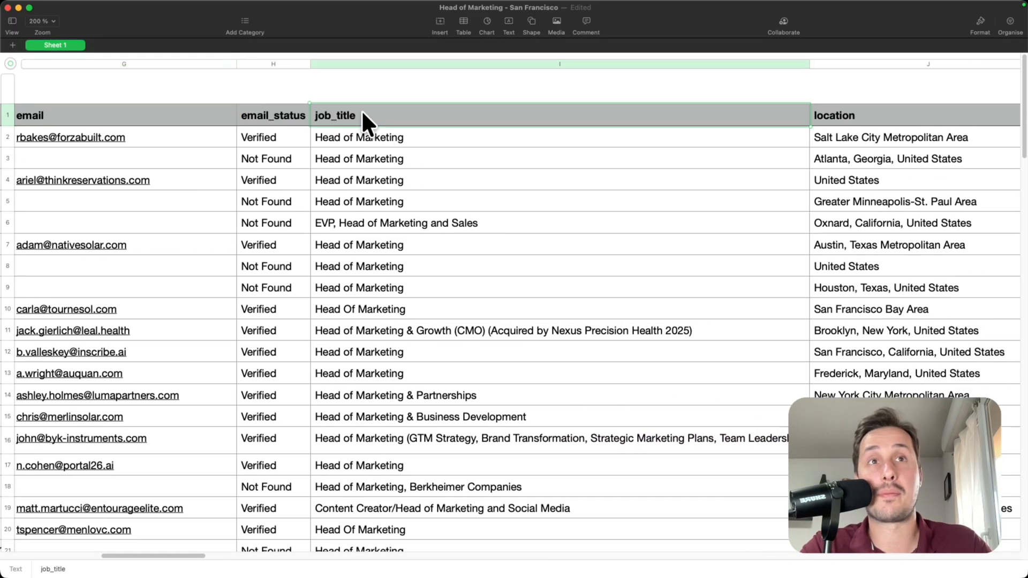
Review the remaining profile and company columns, including summary, company_website, company_location, company_industry and company_employee_count, and return to the first column
{"action": "scroll", "coordinate": [448, 134], "scroll_direction": "right", "scroll_amount": 20}
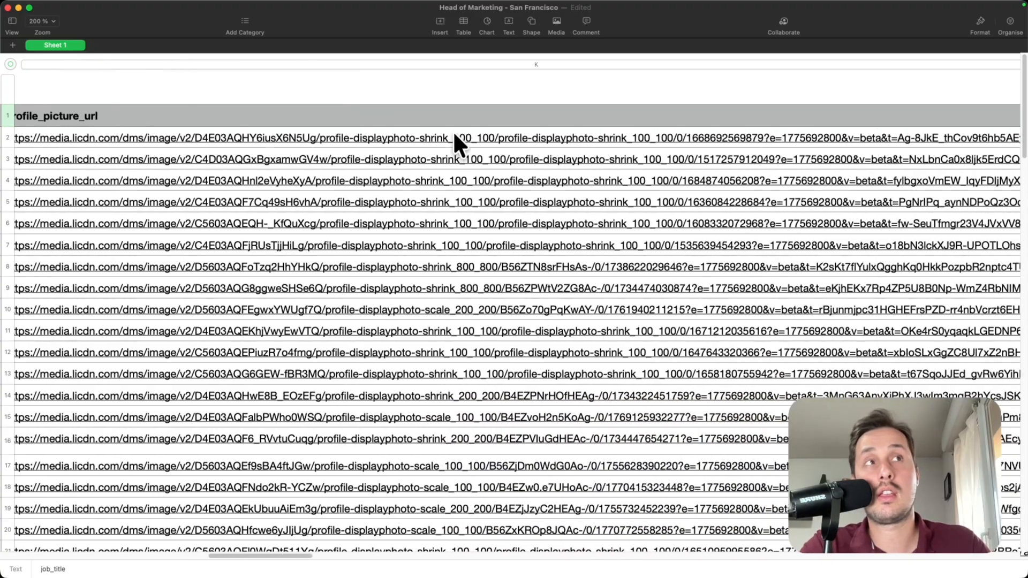
{"action": "scroll", "coordinate": [454, 135], "scroll_direction": "right", "scroll_amount": 20}
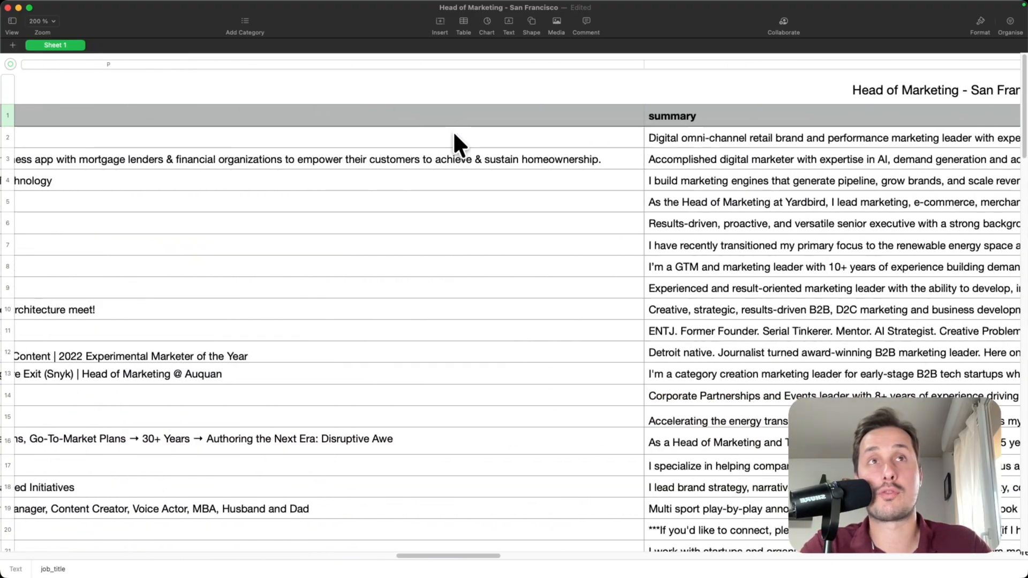
{"action": "scroll", "coordinate": [453, 139], "scroll_direction": "right", "scroll_amount": 20}
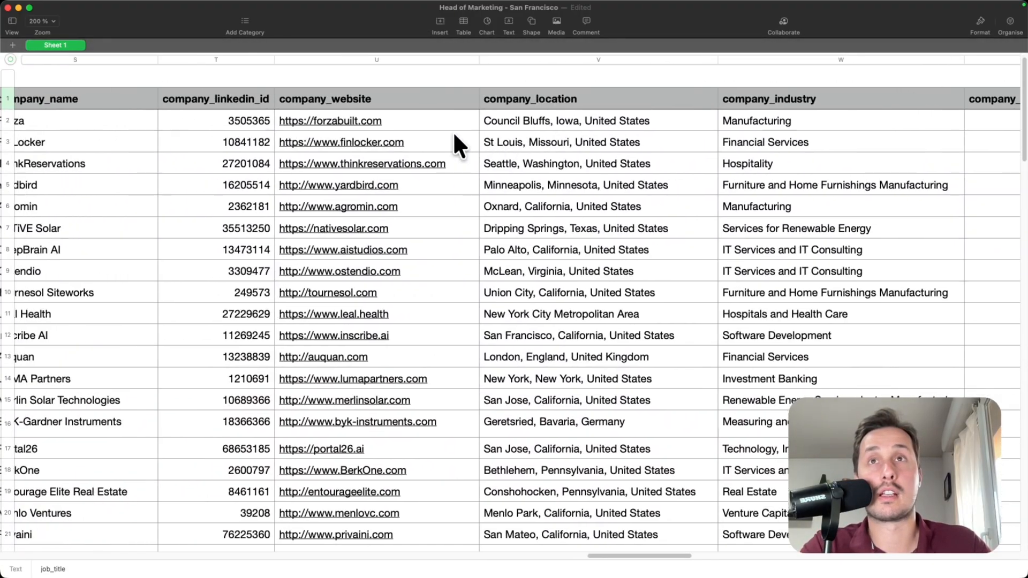
{"action": "scroll", "coordinate": [313, 137], "scroll_direction": "left", "scroll_amount": 4}
{"action": "scroll", "coordinate": [152, 101], "scroll_direction": "right", "scroll_amount": 4}
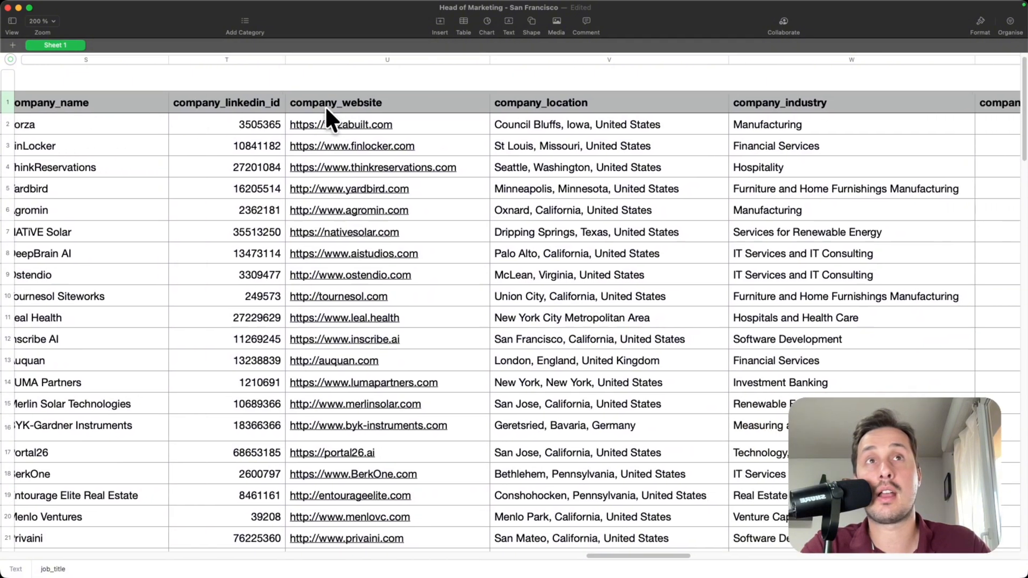
{"action": "scroll", "coordinate": [324, 105], "scroll_direction": "right", "scroll_amount": 6}
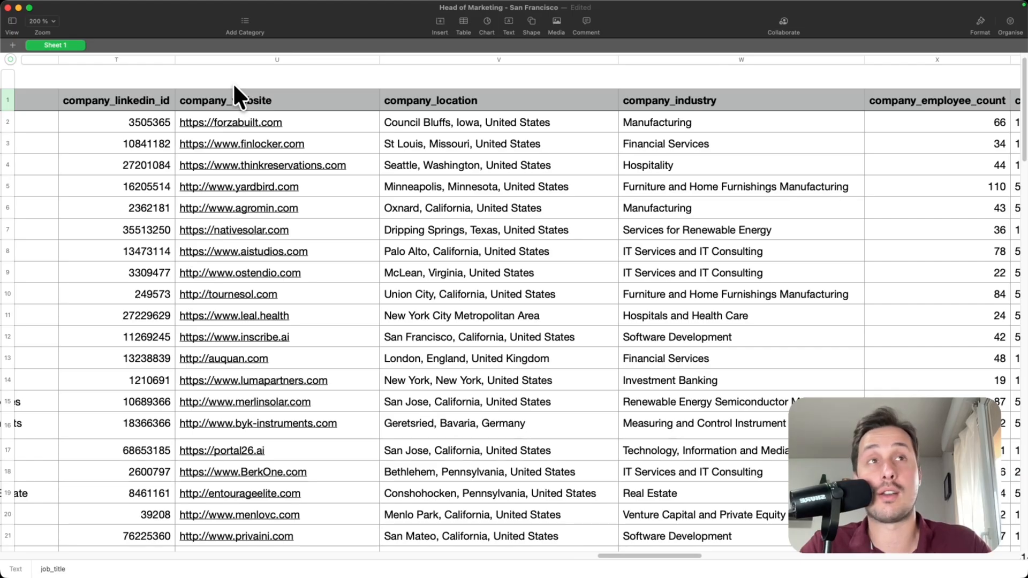
{"action": "scroll", "coordinate": [233, 85], "scroll_direction": "right", "scroll_amount": 12}
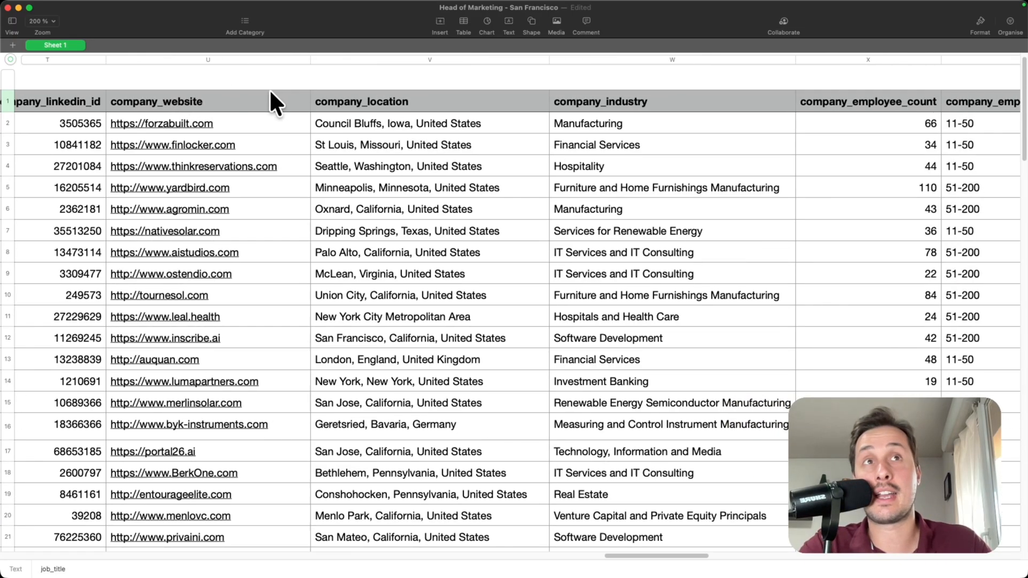
{"action": "scroll", "coordinate": [481, 224], "scroll_direction": "right", "scroll_amount": 2}
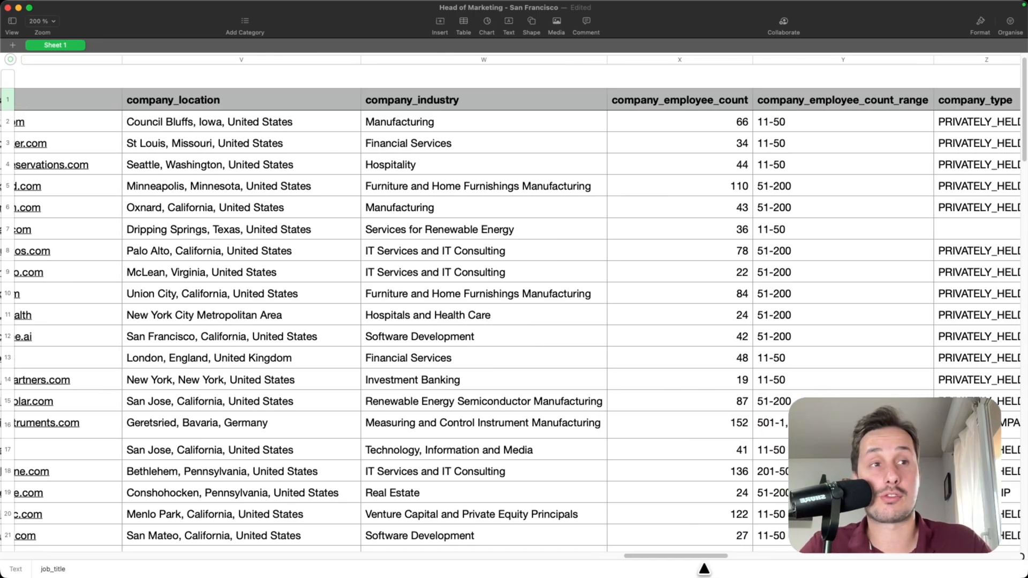
{"action": "left_click_drag", "start_coordinate": [703, 557], "coordinate": [81, 557]}
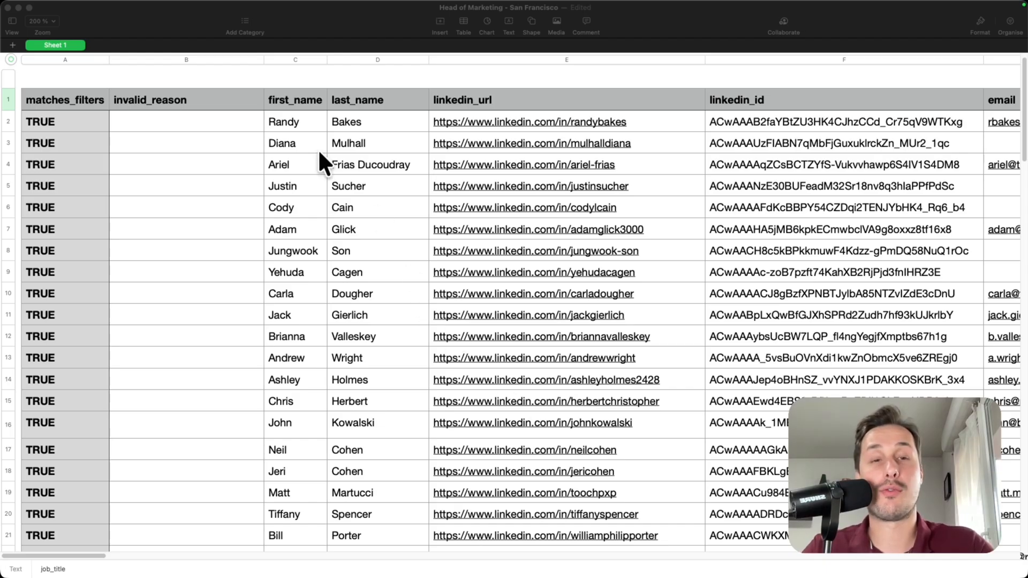
Append a 🚀 emoji to the lead's first name in row 6 and enlarge the view
{"action": "left_click", "coordinate": [304, 182]}
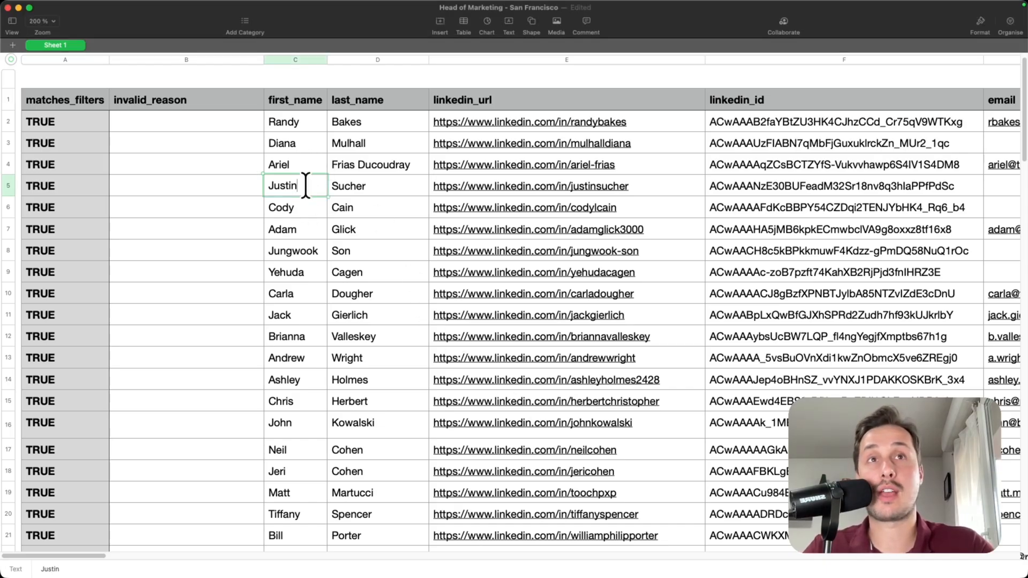
{"action": "double_click", "coordinate": [302, 206]}
{"action": "type", "text": "🚀"}
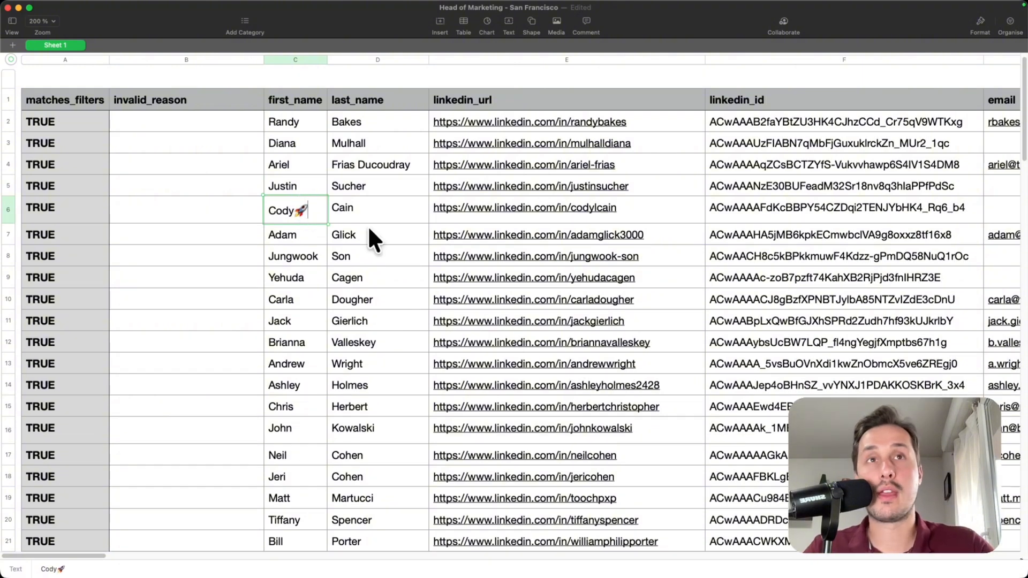
{"action": "scroll", "coordinate": [352, 229], "scroll_direction": "up", "scroll_amount": 3}
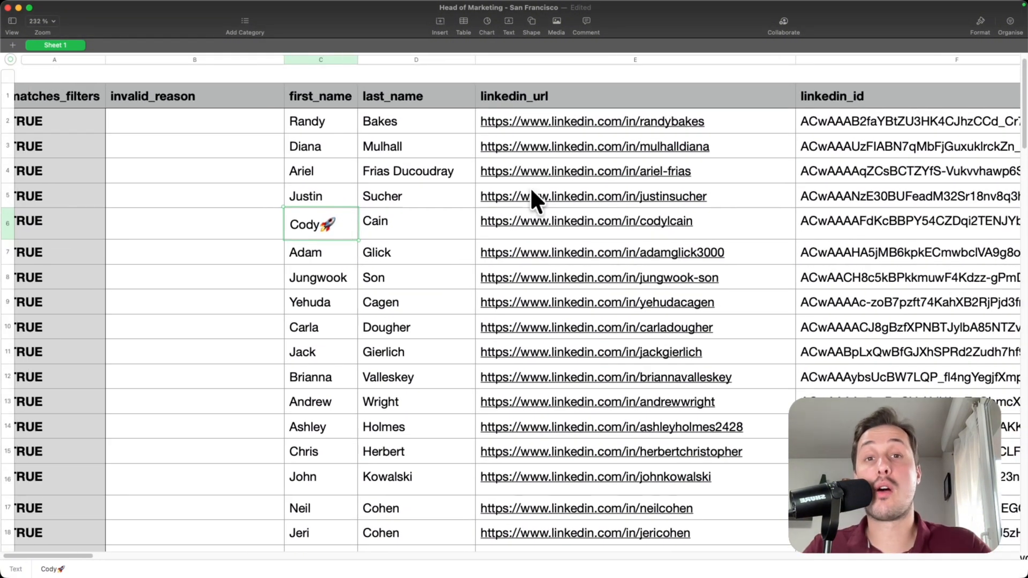
Switch to Instantly in the browser and preview the Head of Sales campaign's step 1 email containing "Hi {{firstName}}"
{"action": "key", "text": "super+Tab"}
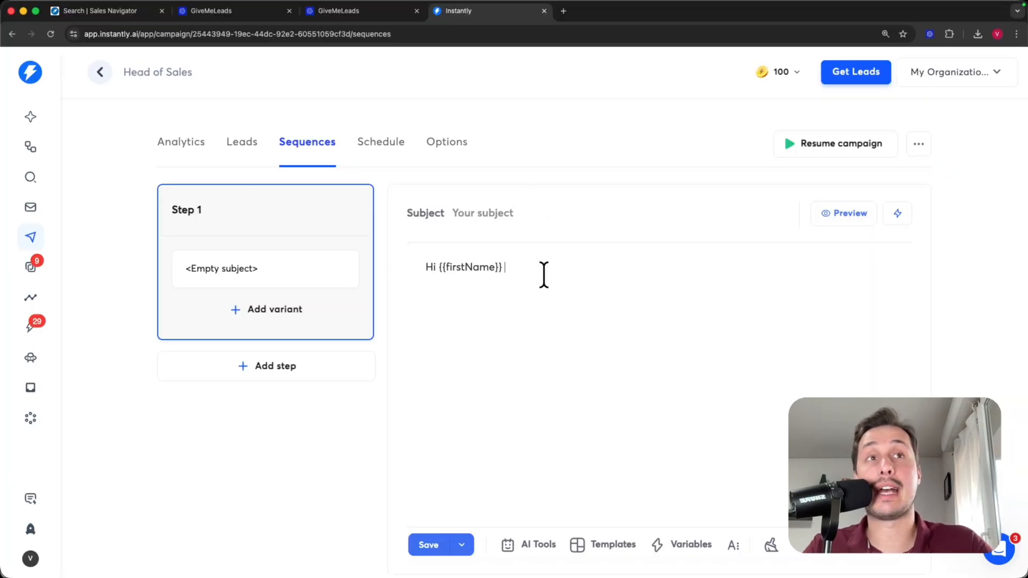
{"action": "left_click_drag", "start_coordinate": [541, 270], "coordinate": [410, 266]}
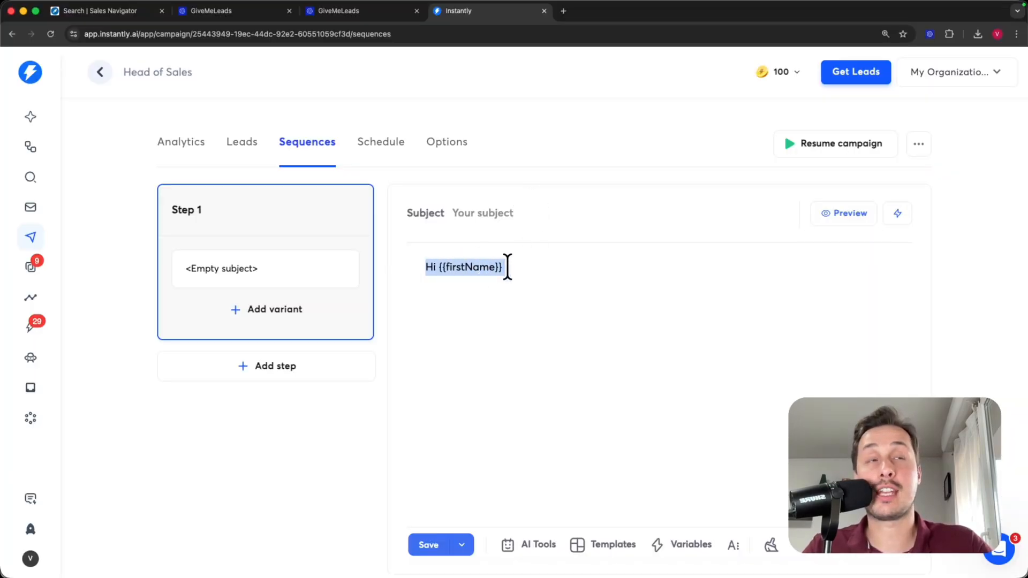
{"action": "left_click", "coordinate": [854, 215]}
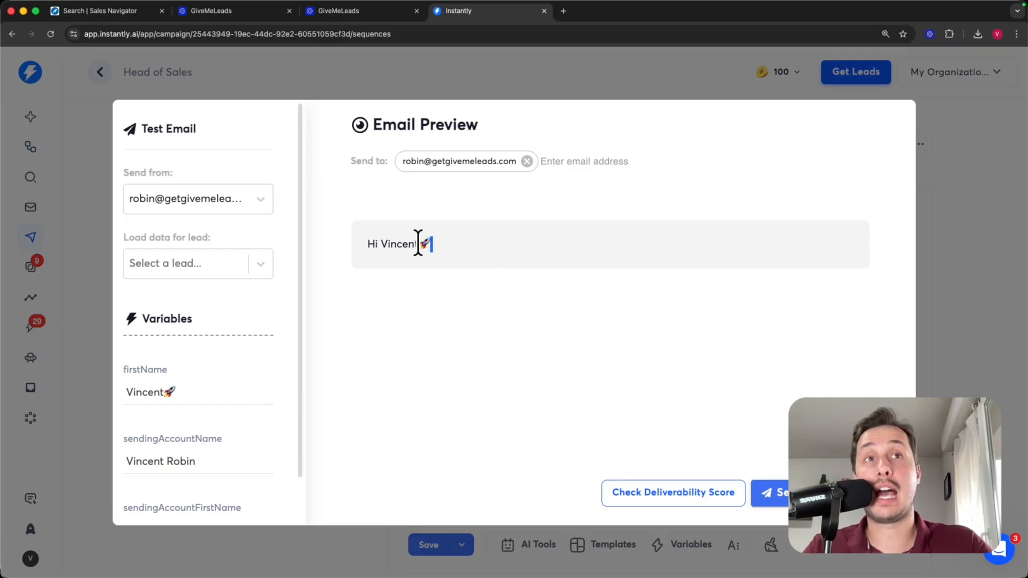
{"action": "triple_click", "coordinate": [418, 243]}
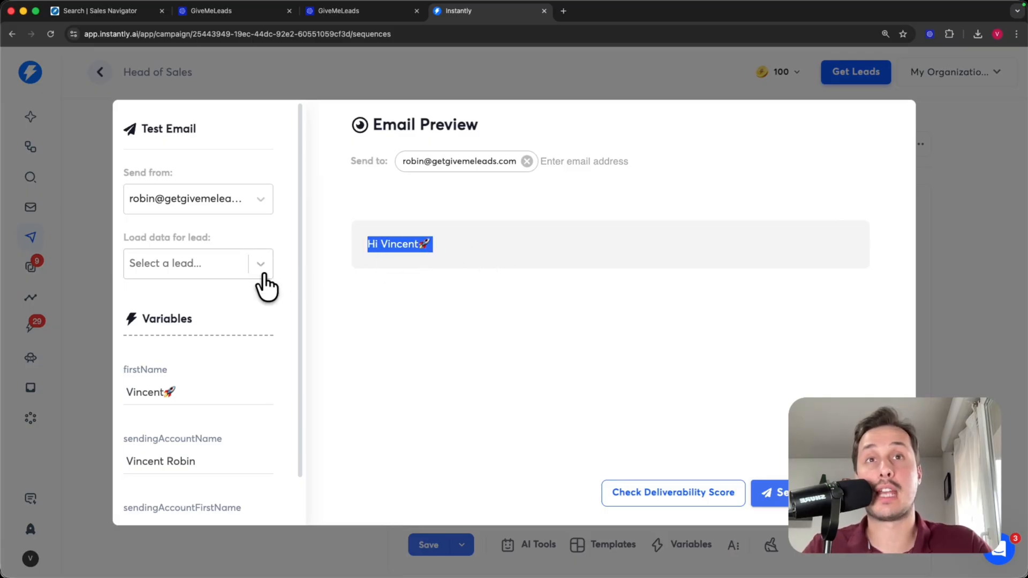
Load a saved lead's data into the email preview to check the greeting, and close the preview
{"action": "left_click", "coordinate": [259, 268]}
{"action": "left_click", "coordinate": [242, 353]}
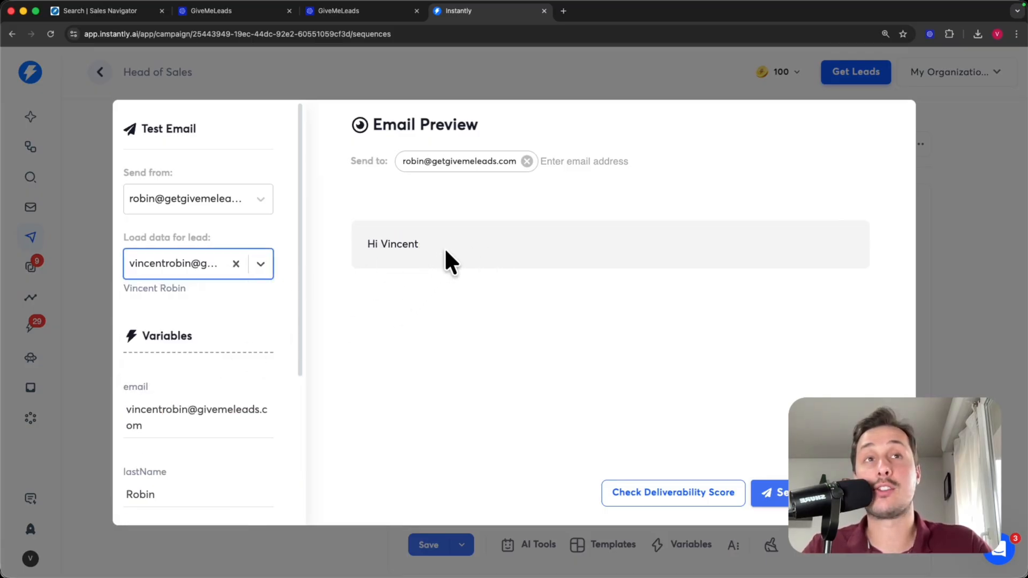
{"action": "left_click_drag", "start_coordinate": [447, 260], "coordinate": [364, 244]}
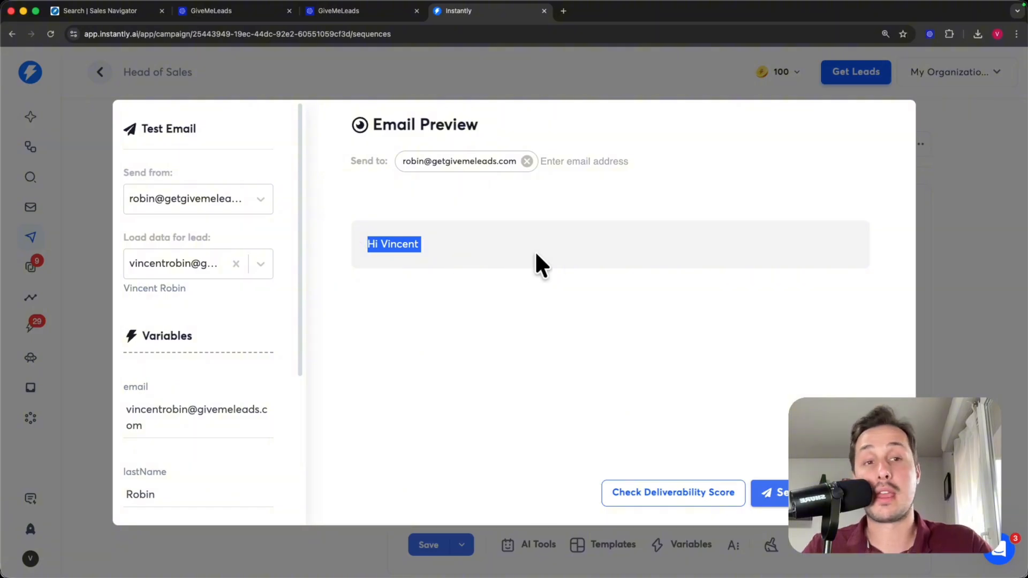
{"action": "left_click", "coordinate": [959, 301]}
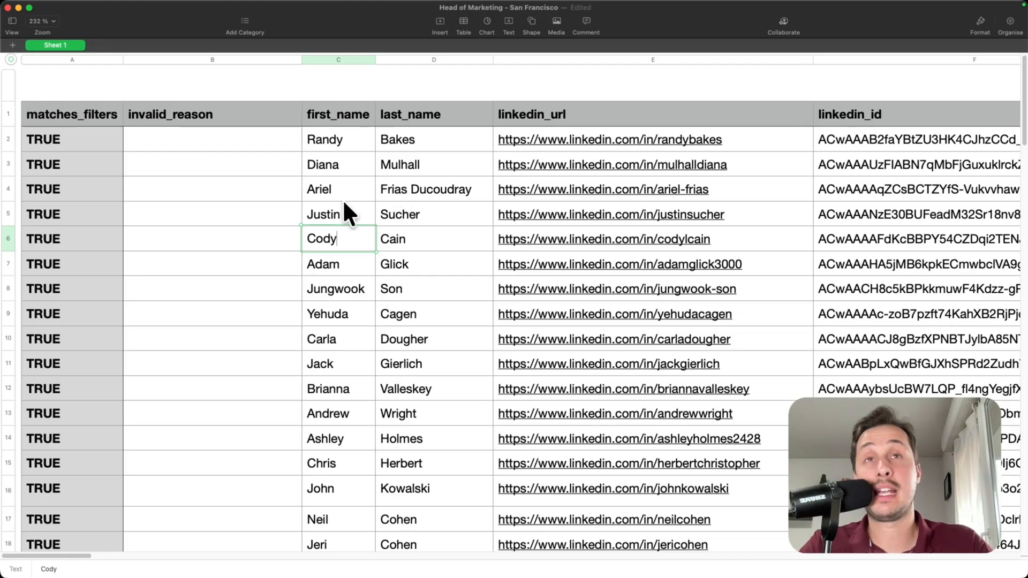
Review the matches_filters and invalid_reason columns from the first rows down to the FALSE rows at the sheet's end
{"action": "left_click", "coordinate": [59, 118]}
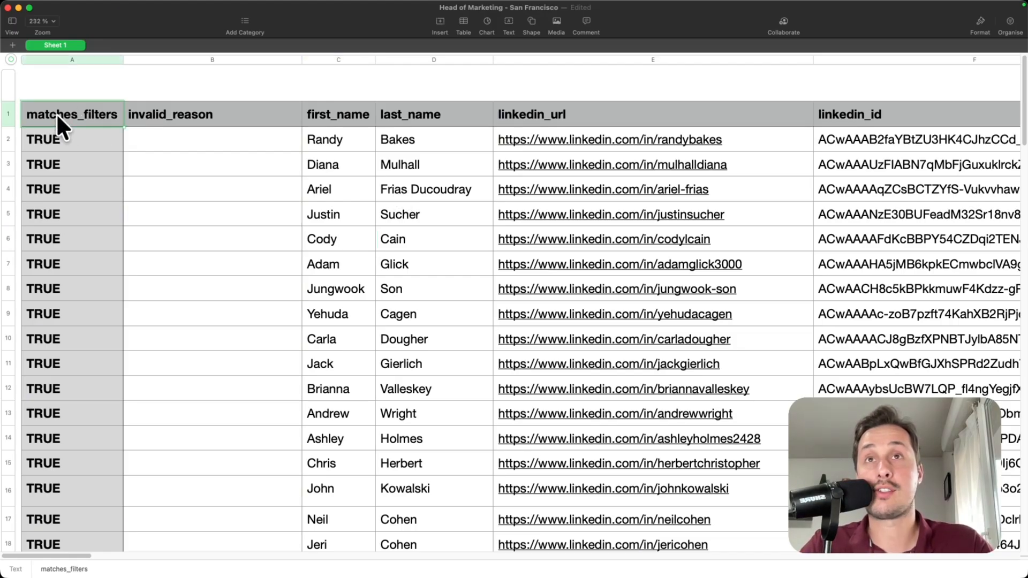
{"action": "left_click", "coordinate": [170, 114]}
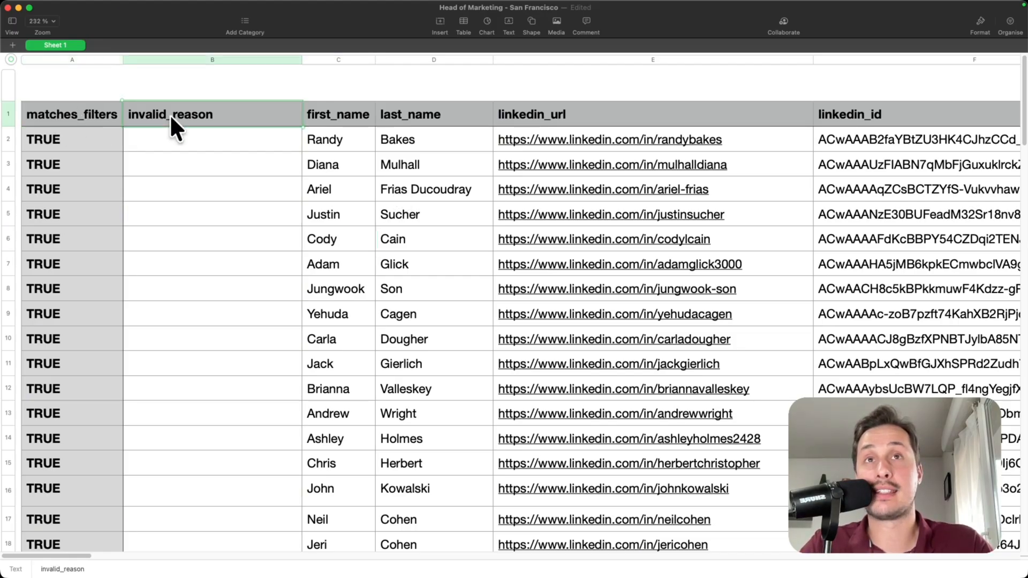
{"action": "left_click", "coordinate": [75, 139]}
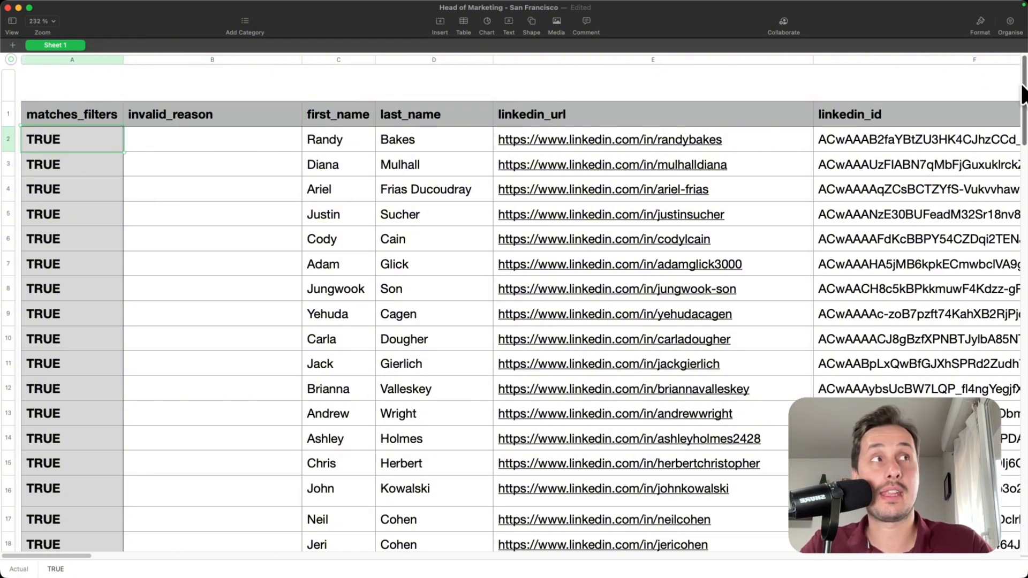
{"action": "left_click_drag", "start_coordinate": [1023, 80], "coordinate": [1003, 436]}
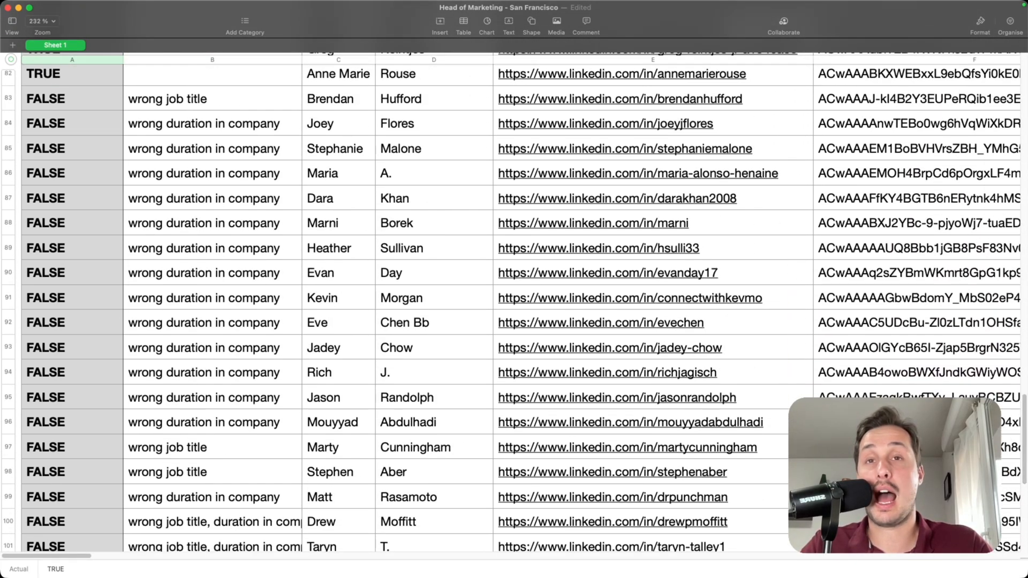
{"action": "scroll", "coordinate": [104, 425], "scroll_direction": "down", "scroll_amount": 1}
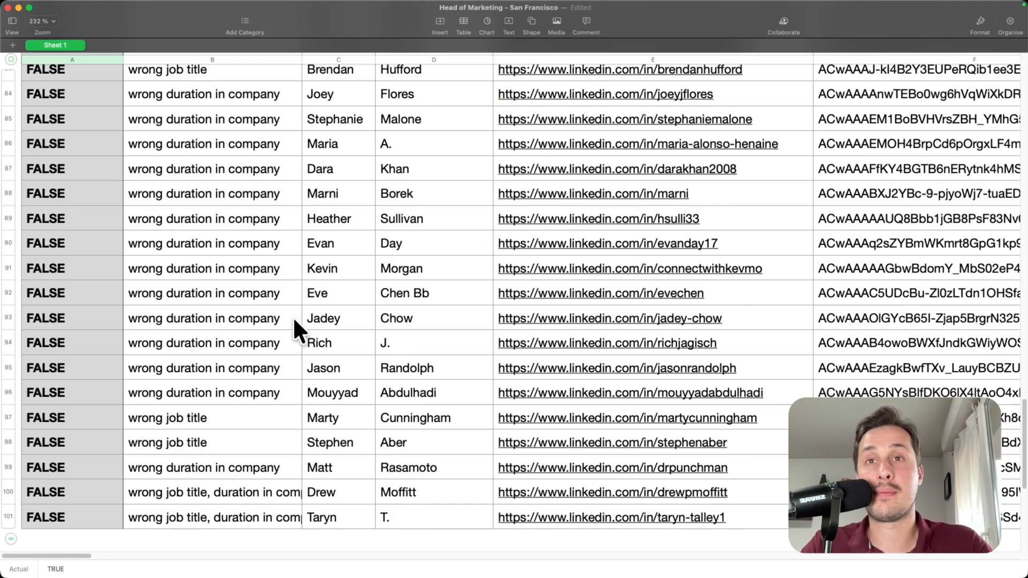
Check the job titles of the leads in rows 97 and 98, which are flagged "wrong job title"
{"action": "left_click", "coordinate": [168, 423]}
{"action": "scroll", "coordinate": [298, 410], "scroll_direction": "right", "scroll_amount": 5}
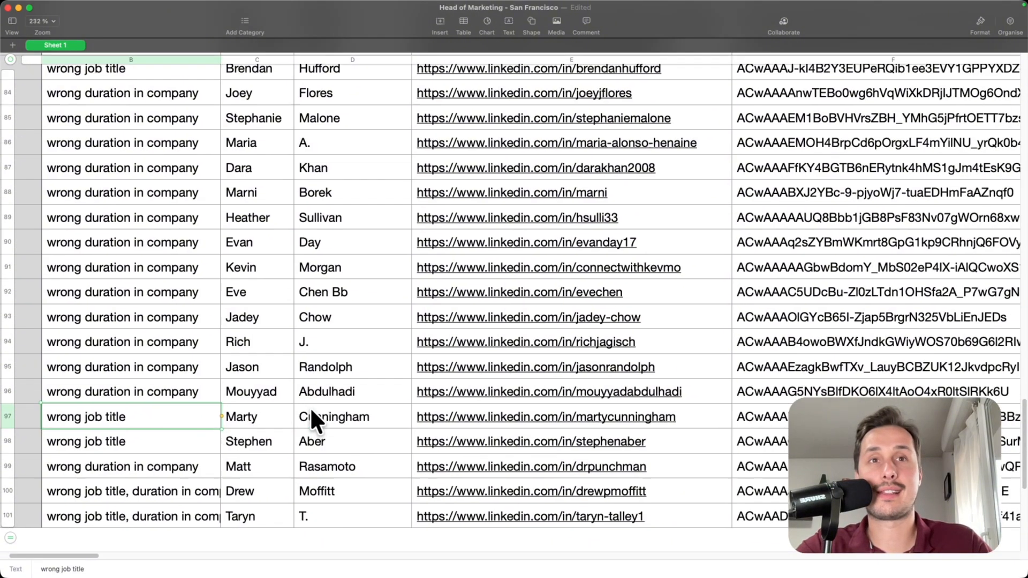
{"action": "scroll", "coordinate": [478, 413], "scroll_direction": "right", "scroll_amount": 15}
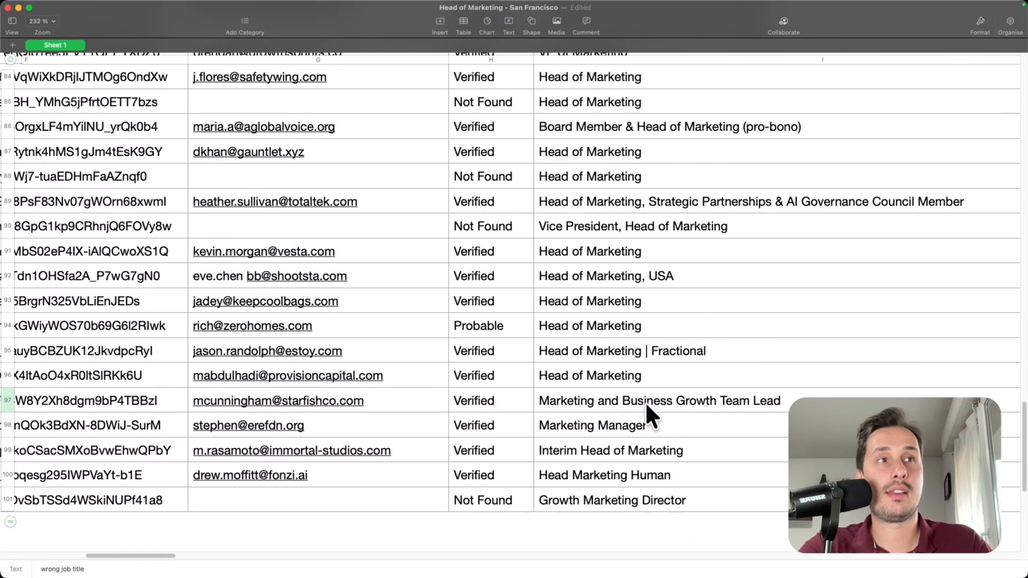
{"action": "scroll", "coordinate": [648, 414], "scroll_direction": "right", "scroll_amount": 1}
{"action": "left_click", "coordinate": [557, 407]}
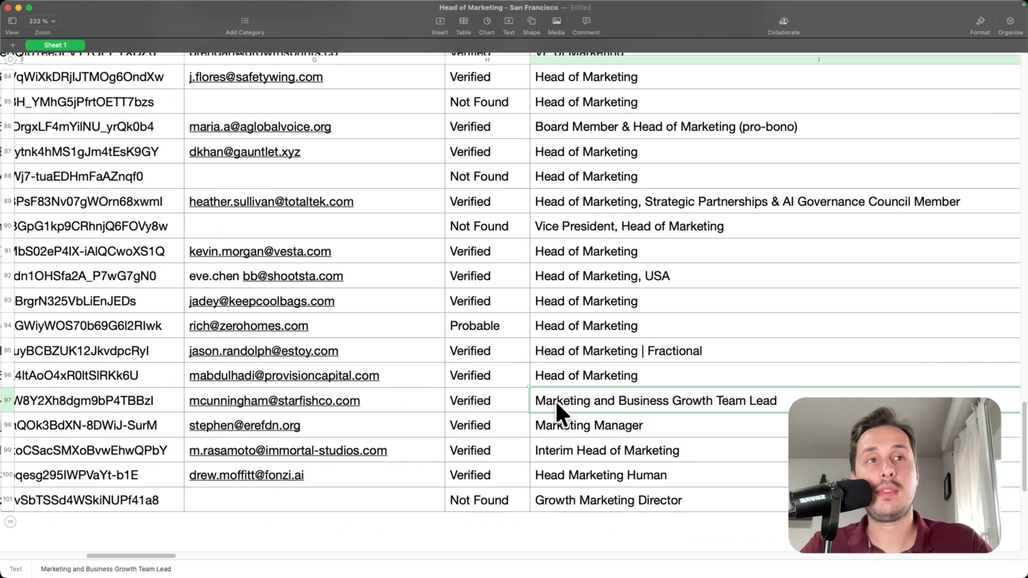
{"action": "scroll", "coordinate": [580, 409], "scroll_direction": "right", "scroll_amount": 3}
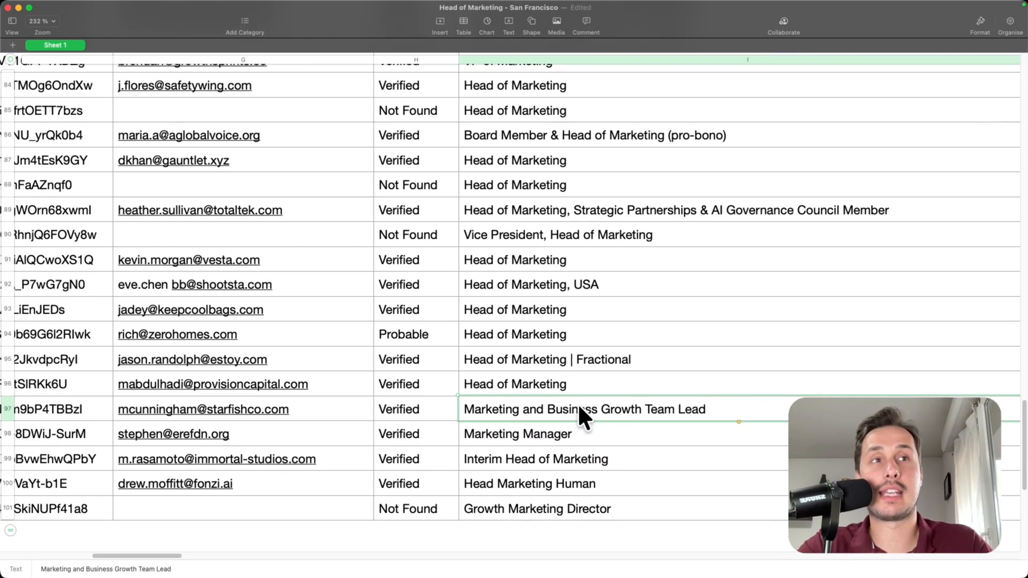
{"action": "left_click", "coordinate": [479, 431]}
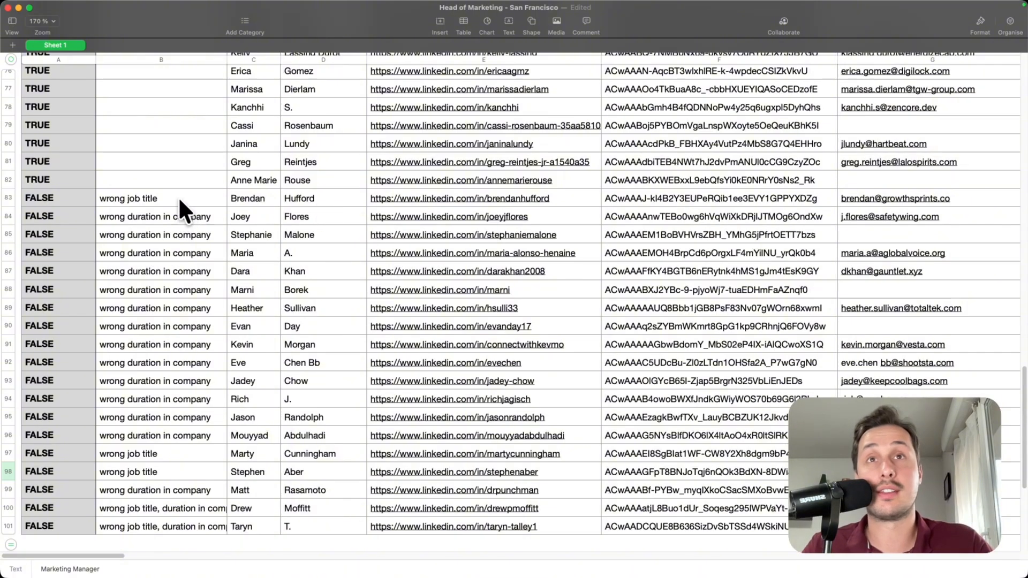
Clear rows 83 to 101, which hold the leads marked FALSE, and return to the start of the sheet
{"action": "left_click", "coordinate": [9, 197]}
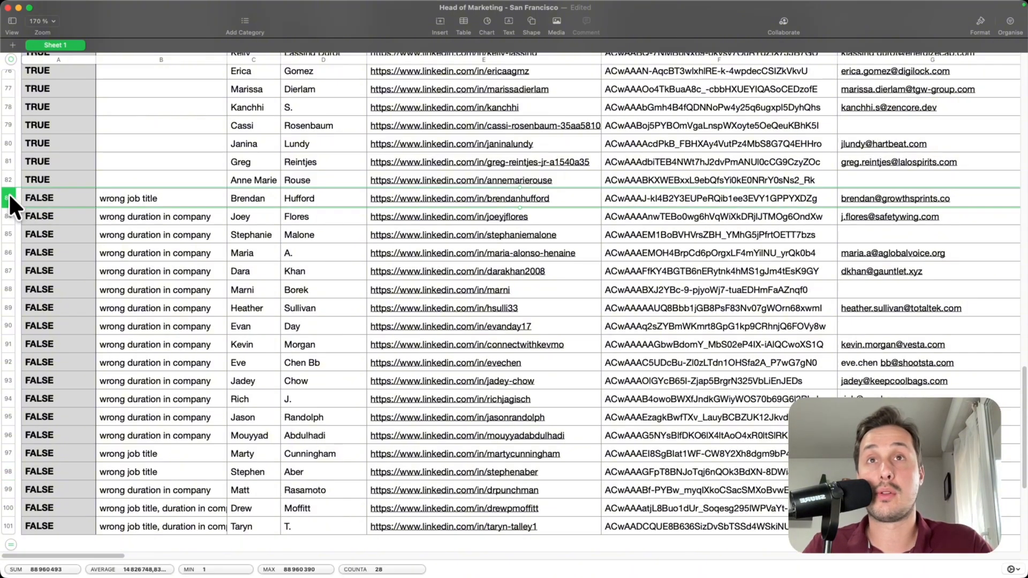
{"action": "left_click", "coordinate": [7, 527], "text": "shift"}
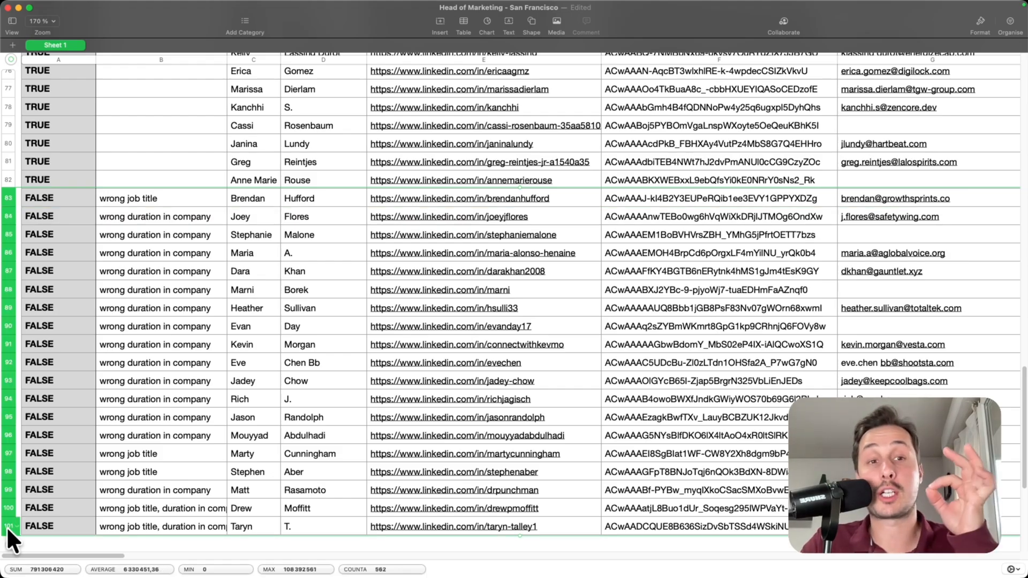
{"action": "key", "text": "BackSpace"}
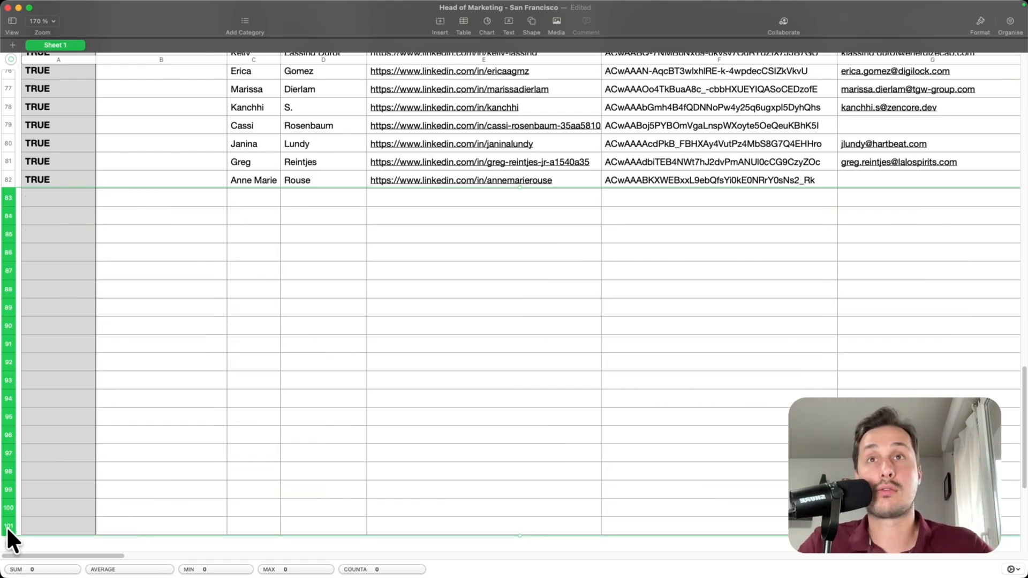
{"action": "left_click_drag", "start_coordinate": [1023, 407], "coordinate": [1023, 72]}
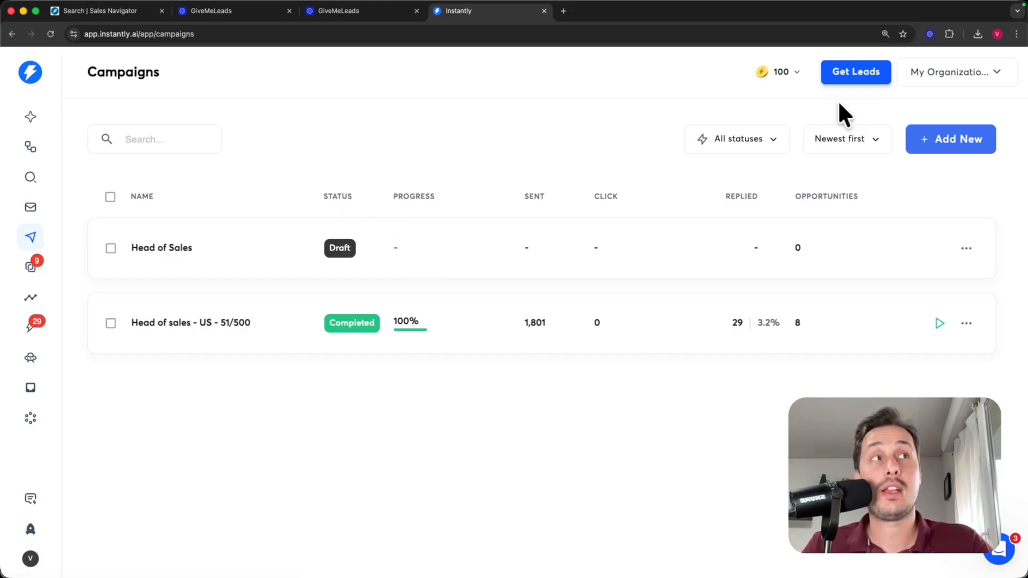
Switch to Instantly in the browser and create a new campaign named "My Campaign"
{"action": "left_click", "coordinate": [938, 154]}
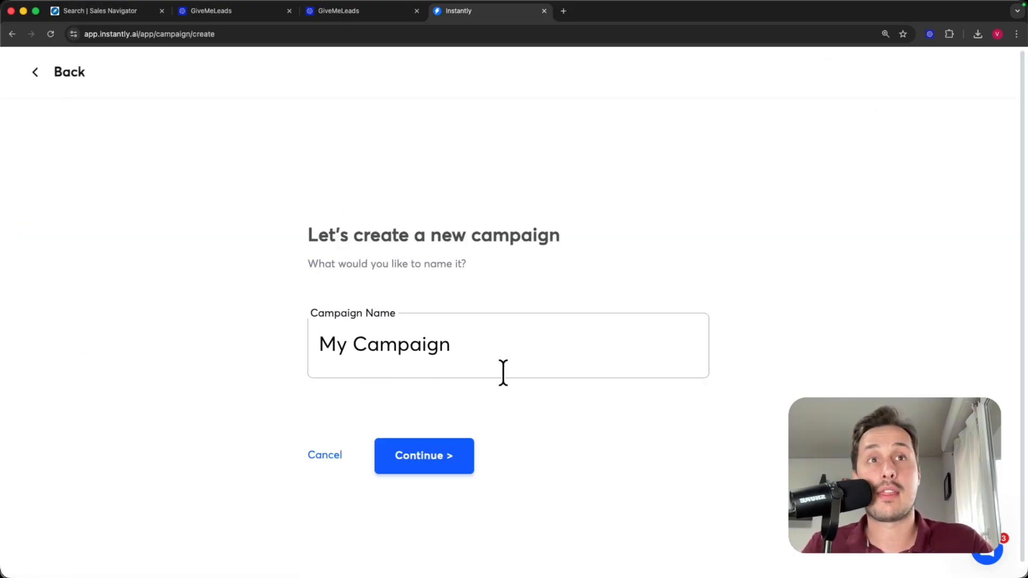
{"action": "left_click_drag", "start_coordinate": [553, 356], "coordinate": [107, 315]}
{"action": "left_click", "coordinate": [626, 446]}
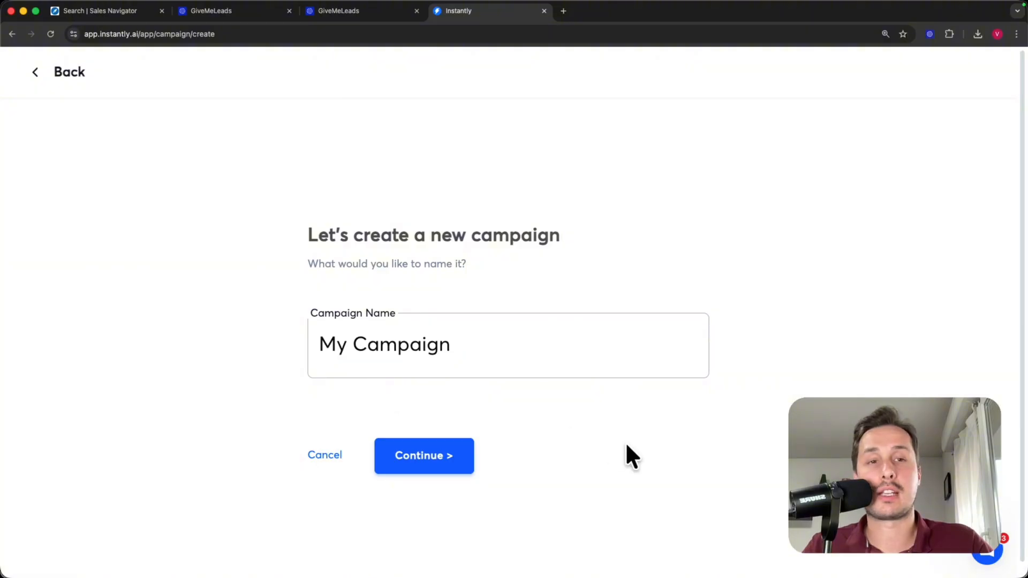
{"action": "left_click", "coordinate": [456, 461]}
Add leads to the campaign from the CSV file "Head of Marketing - San Francisco.csv"
{"action": "left_click", "coordinate": [889, 195]}
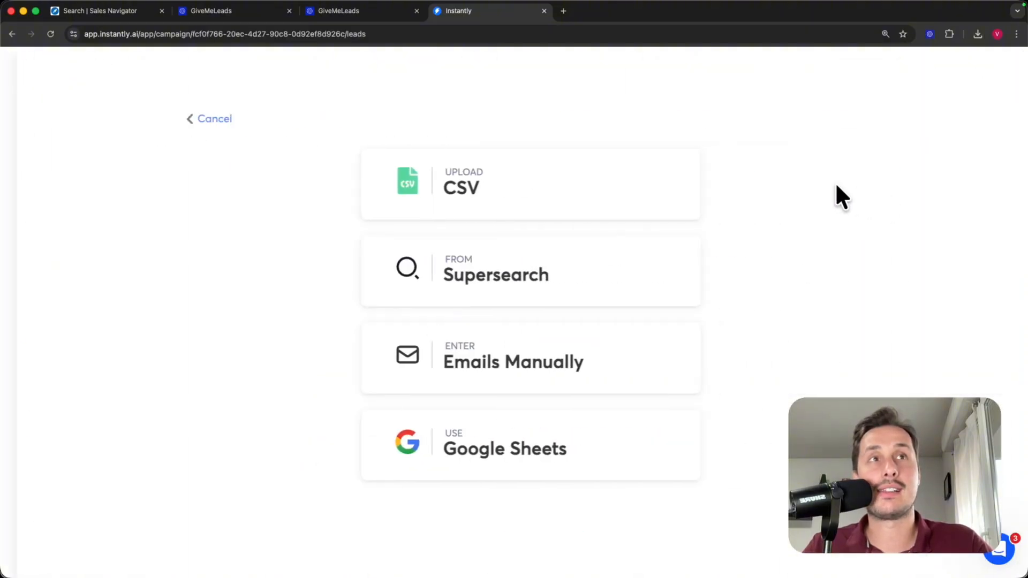
{"action": "left_click", "coordinate": [447, 191]}
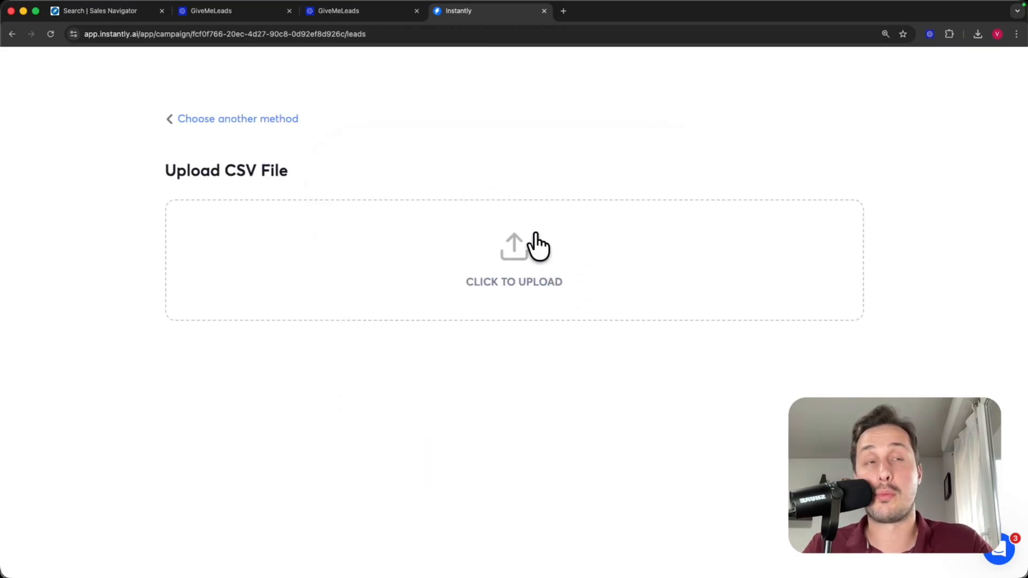
{"action": "left_click", "coordinate": [526, 298]}
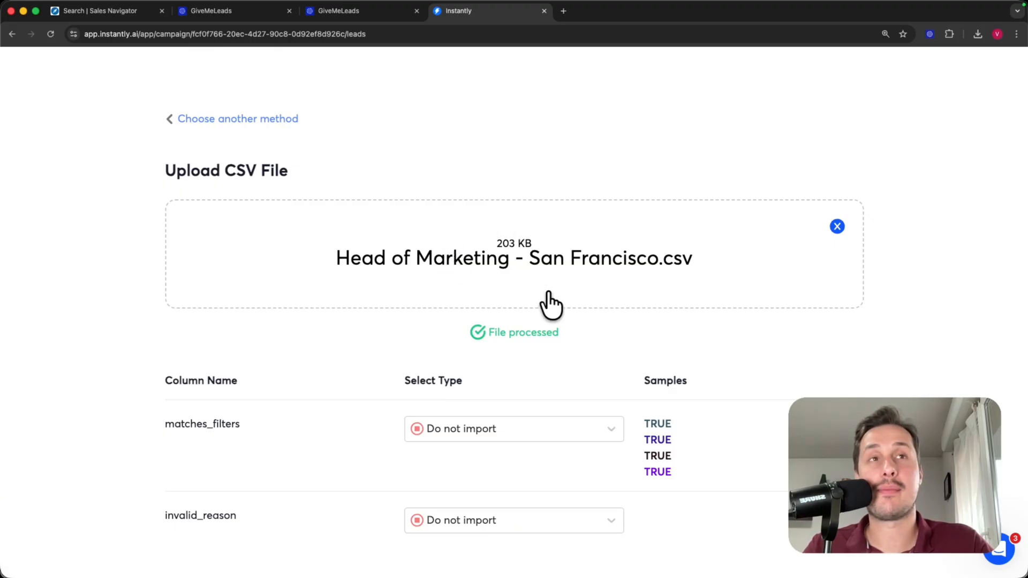
Compare the processed file's column list with the header row of the Head of Marketing - San Francisco spreadsheet
{"action": "scroll", "coordinate": [549, 303], "scroll_direction": "down", "scroll_amount": 3}
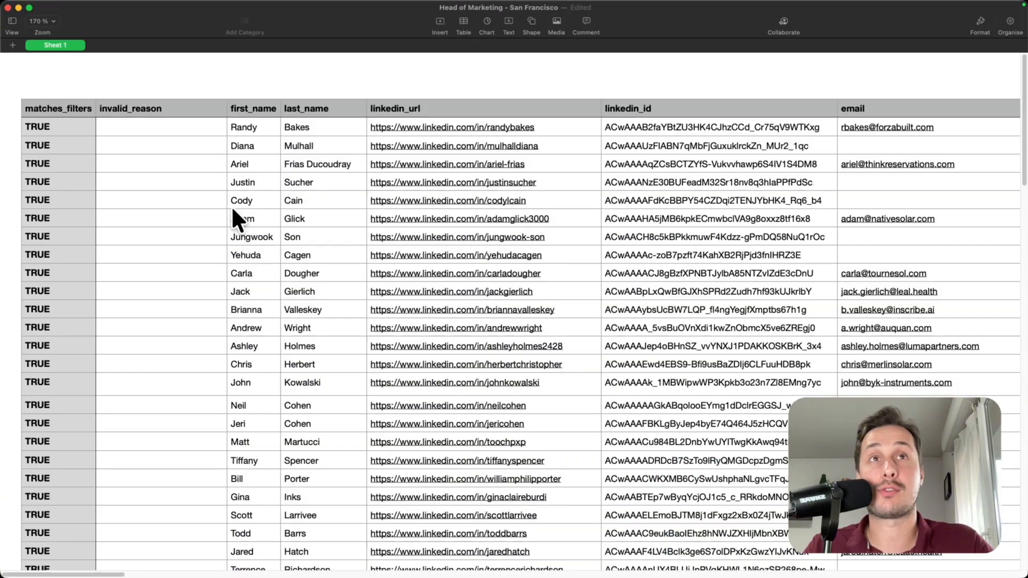
{"action": "left_click", "coordinate": [29, 108]}
{"action": "left_click", "coordinate": [8, 105]}
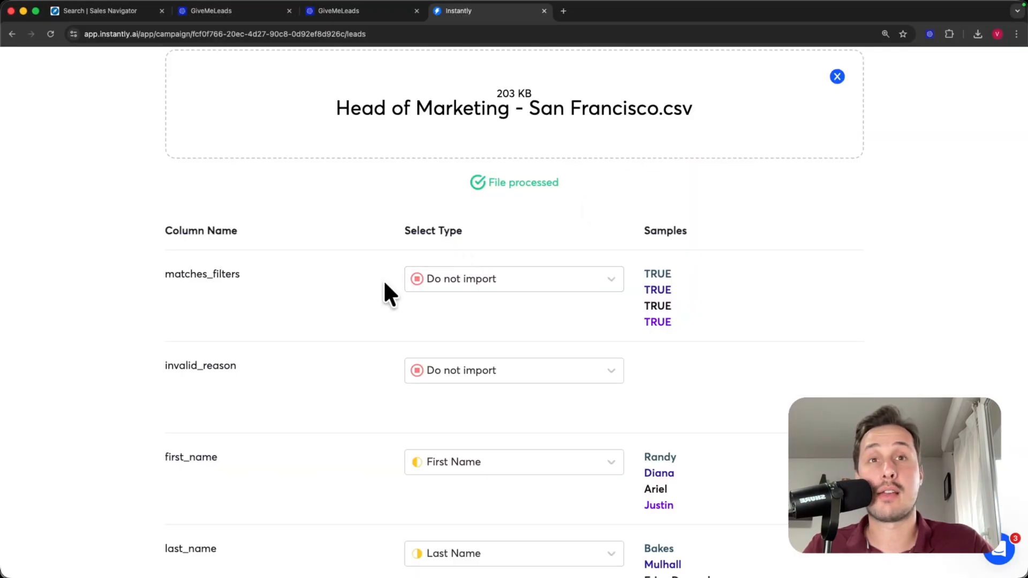
Check in Instantly how the CSV columns are mapped, including first_name as First Name and linkedin_url as LinkedIn
{"action": "scroll", "coordinate": [354, 326], "scroll_direction": "down", "scroll_amount": 5}
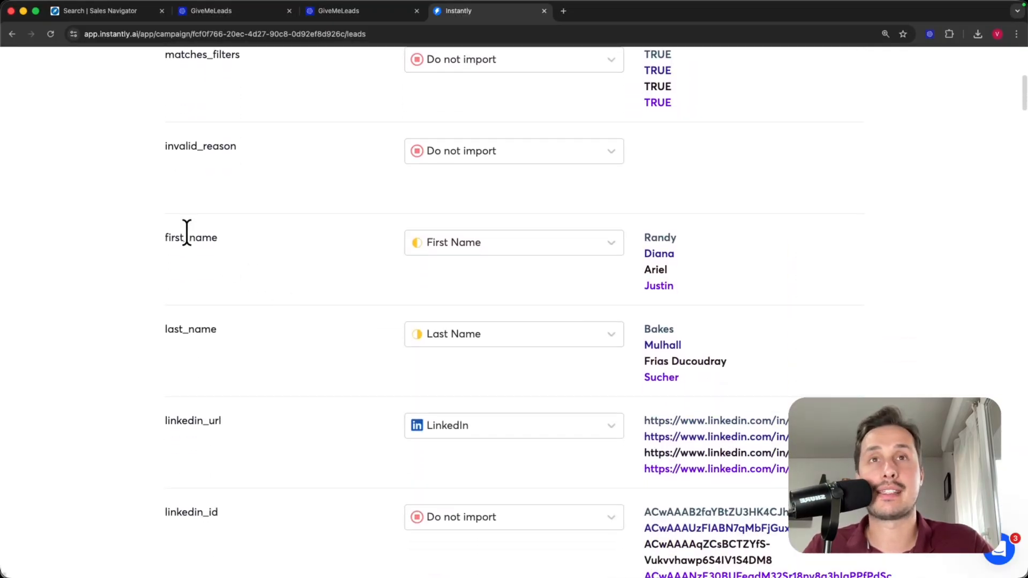
{"action": "left_click", "coordinate": [503, 243]}
{"action": "left_click", "coordinate": [435, 300]}
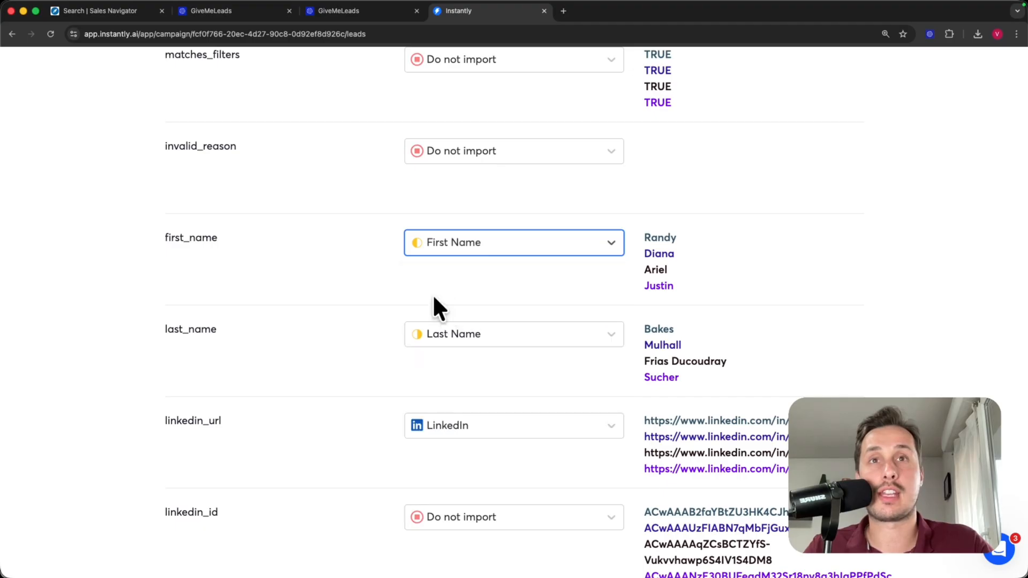
{"action": "scroll", "coordinate": [282, 280], "scroll_direction": "down", "scroll_amount": 5}
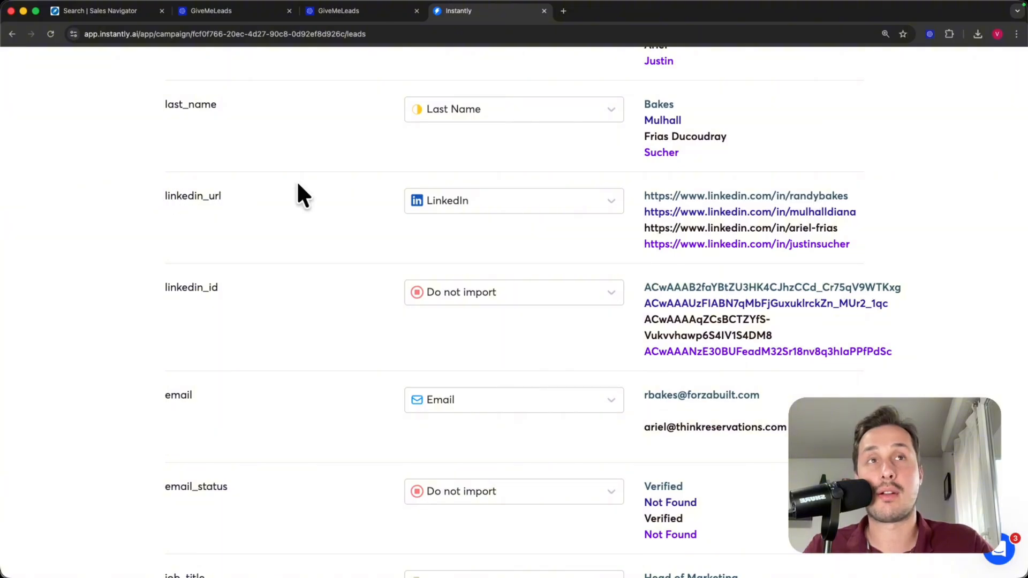
{"action": "left_click", "coordinate": [518, 206]}
{"action": "left_click", "coordinate": [439, 397]}
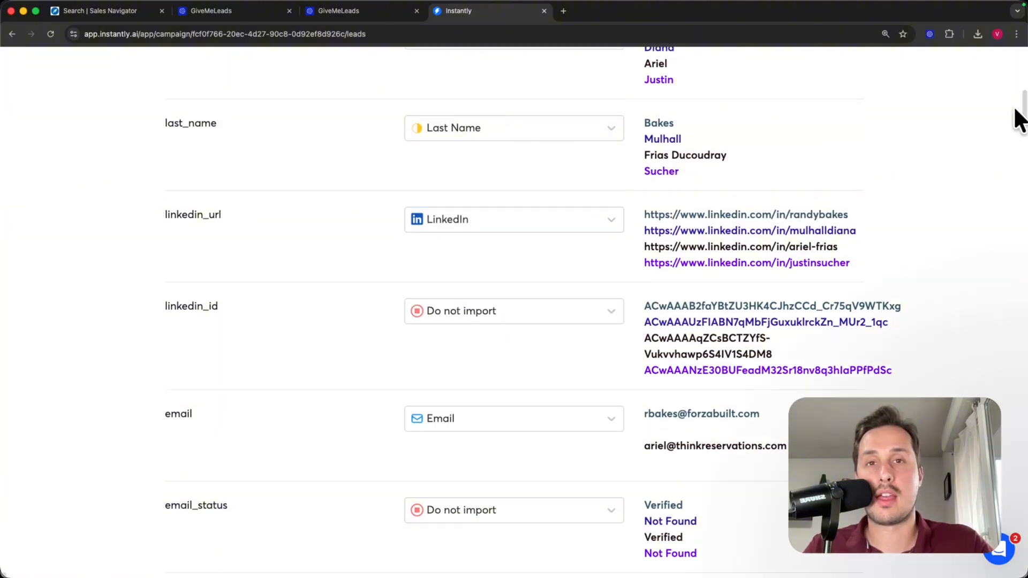
Upload all rows of the CSV to My Campaign without lead verification and look through the campaign's lead list
{"action": "left_click_drag", "start_coordinate": [1015, 115], "coordinate": [1018, 570]}
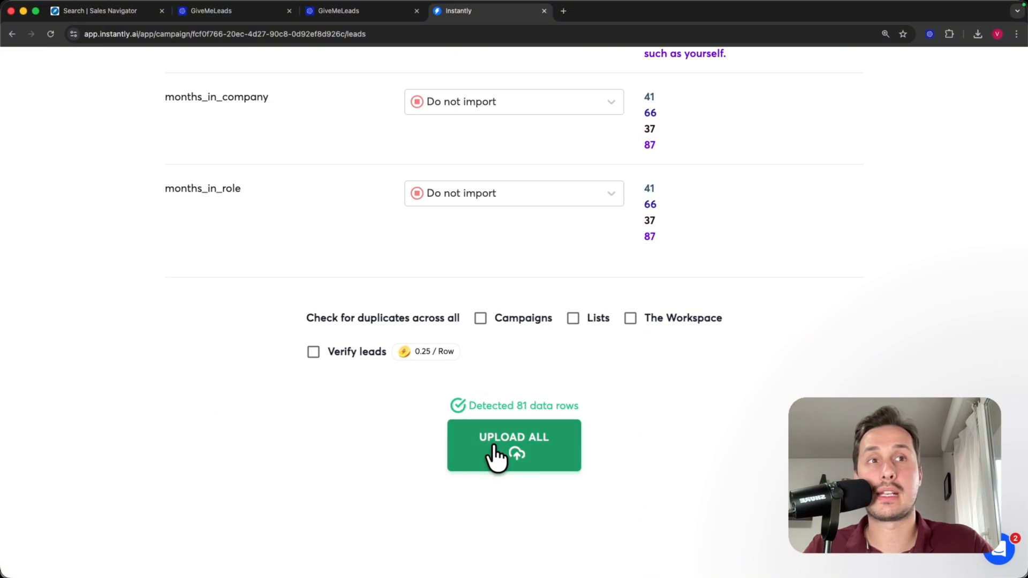
{"action": "left_click", "coordinate": [526, 455]}
{"action": "left_click", "coordinate": [479, 358]}
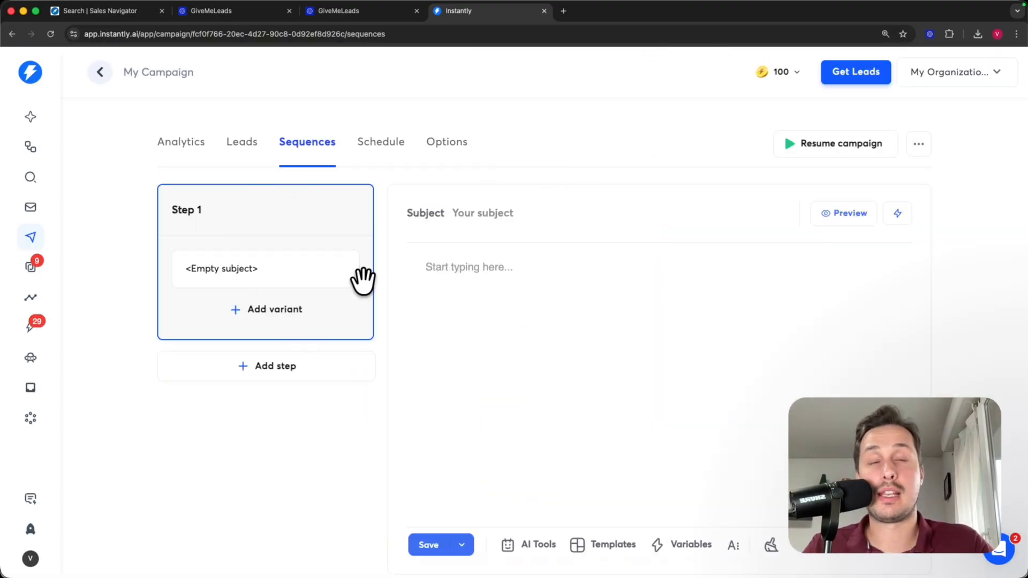
{"action": "left_click", "coordinate": [236, 146]}
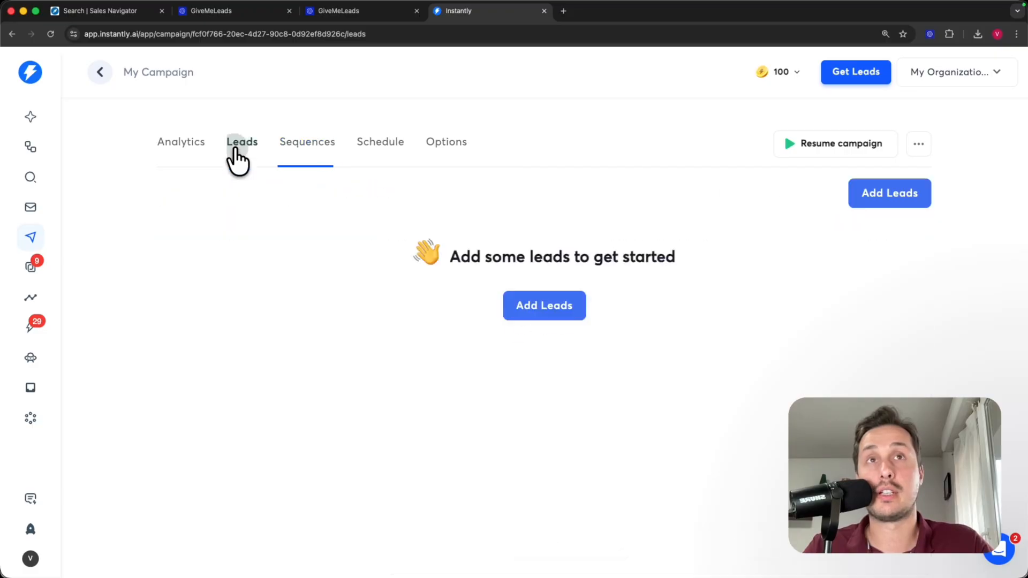
{"action": "scroll", "coordinate": [471, 289], "scroll_direction": "down", "scroll_amount": 5}
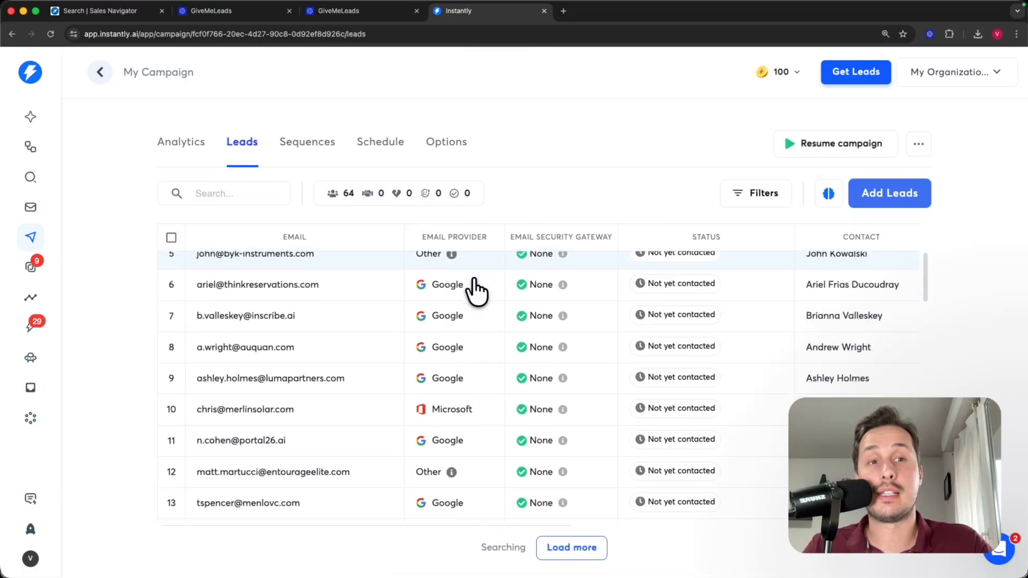
Switch to Sales Navigator and open the account search filters
{"action": "left_click", "coordinate": [150, 11]}
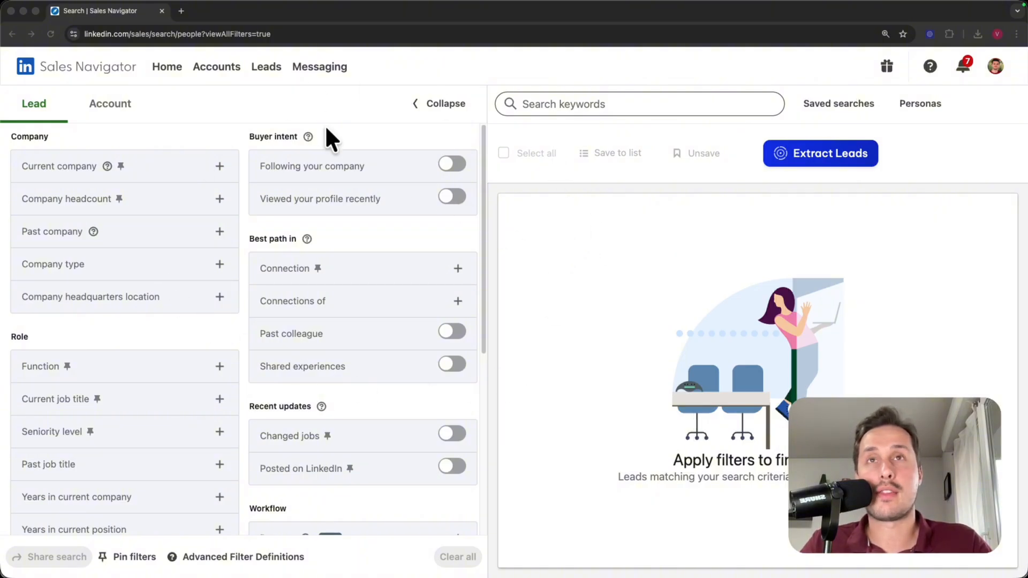
{"action": "left_click", "coordinate": [125, 104]}
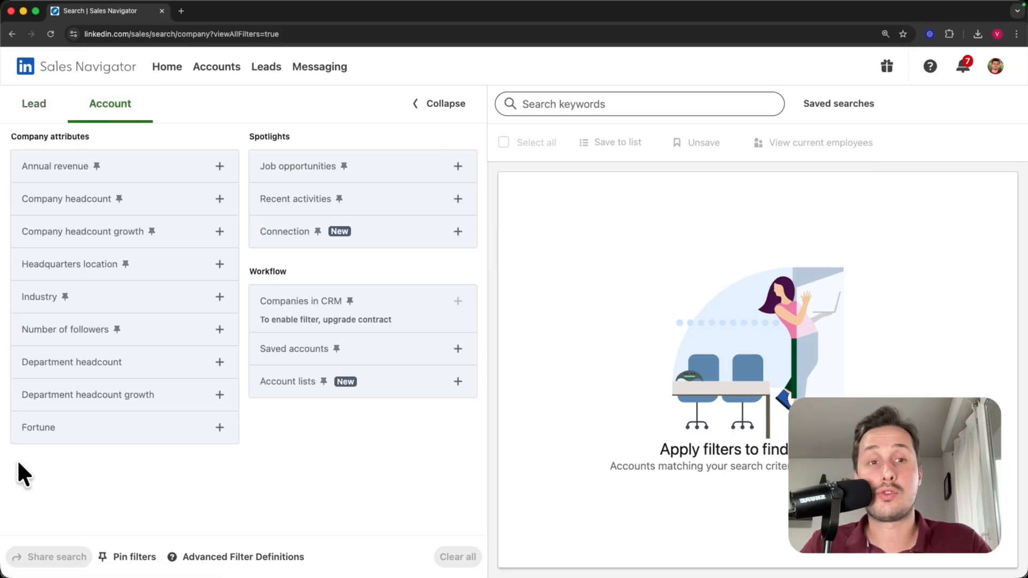
Filter the account search by a company headcount of 501-1,000 and look over the remaining company filters
{"action": "left_click", "coordinate": [219, 198]}
{"action": "left_click", "coordinate": [78, 289]}
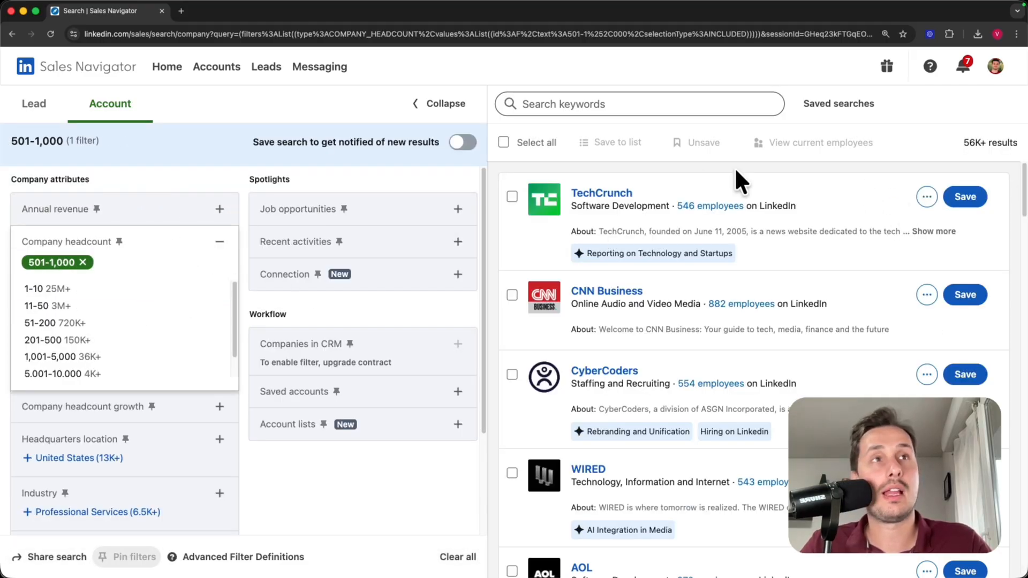
{"action": "left_click", "coordinate": [610, 165]}
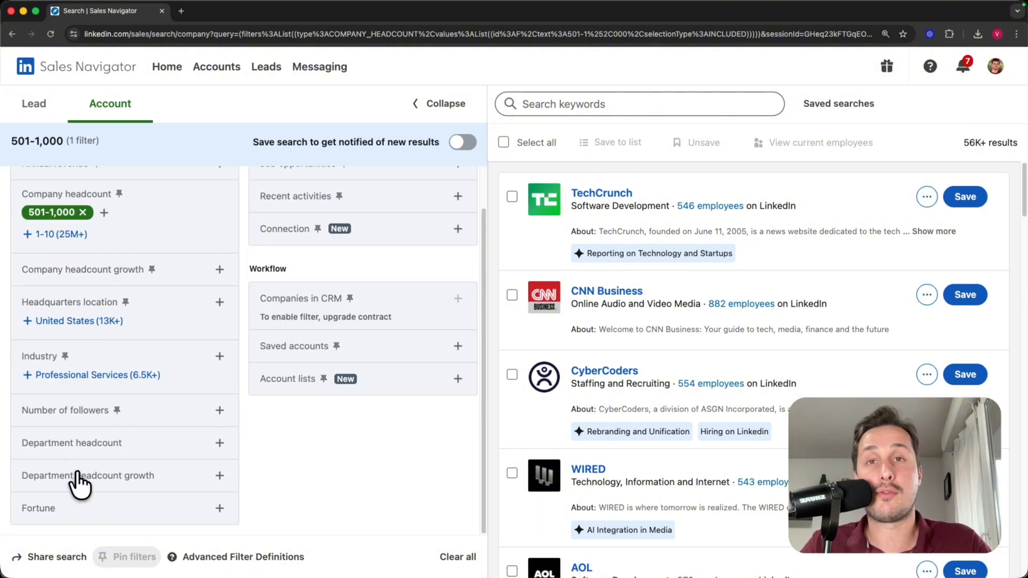
Look over the company headcount ranges available in the account search and close the filter without choosing one
{"action": "scroll", "coordinate": [452, 443], "scroll_direction": "up", "scroll_amount": 2}
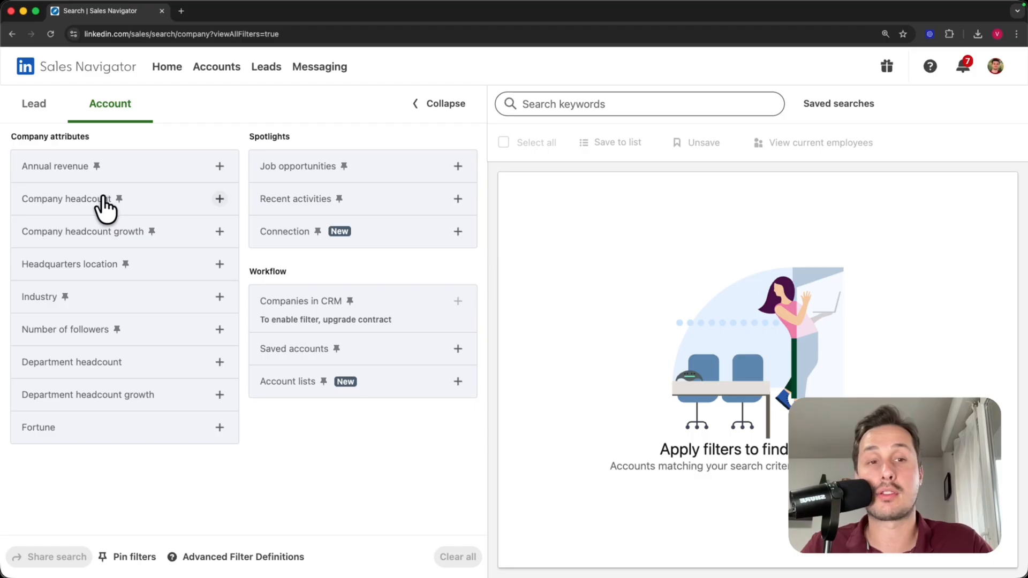
{"action": "left_click", "coordinate": [218, 200]}
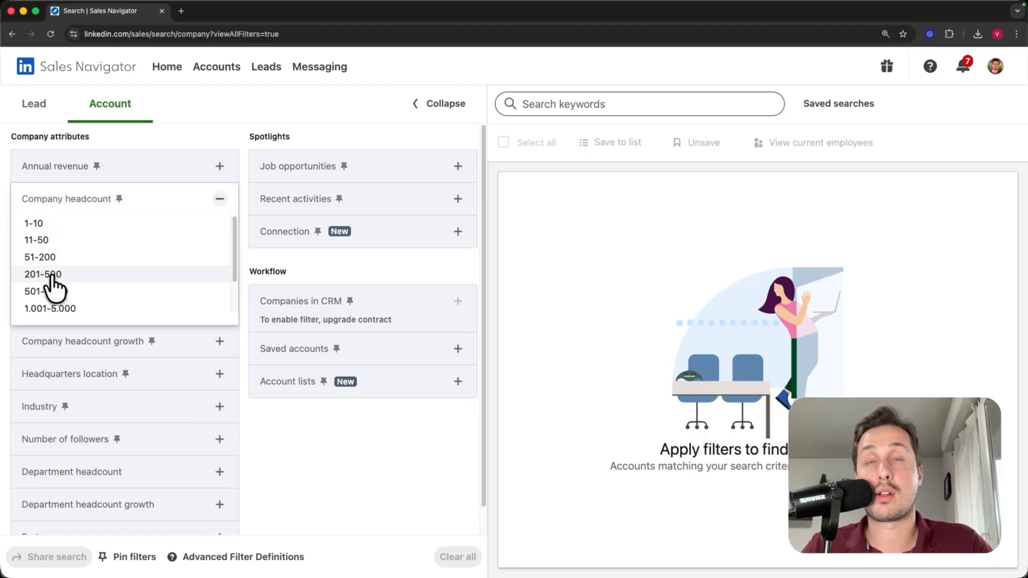
{"action": "left_click", "coordinate": [344, 140]}
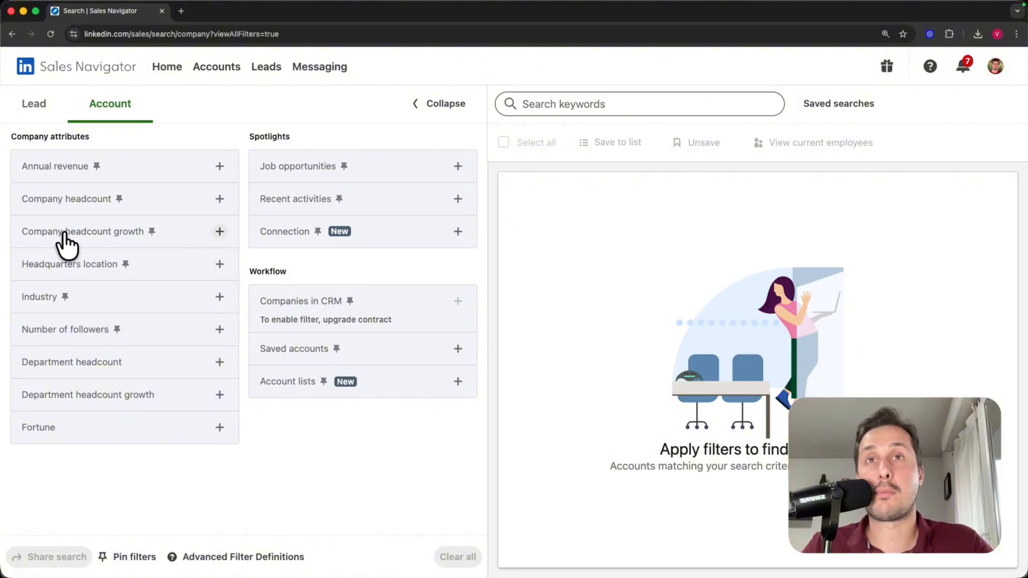
Filter the account search by a minimum company headcount growth of 10%, look through the results, and remove the filter
{"action": "left_click", "coordinate": [220, 231]}
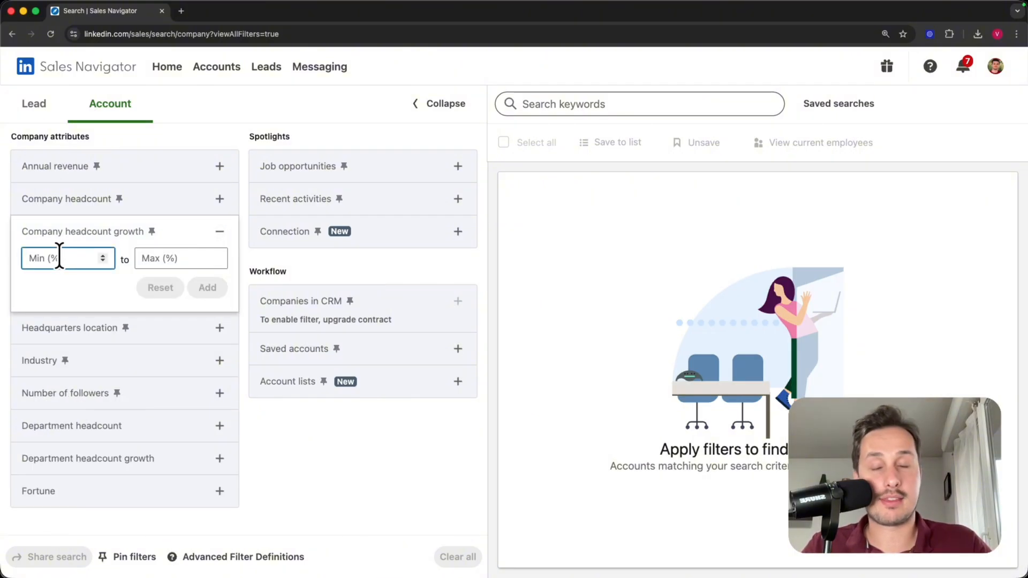
{"action": "type", "text": "10"}
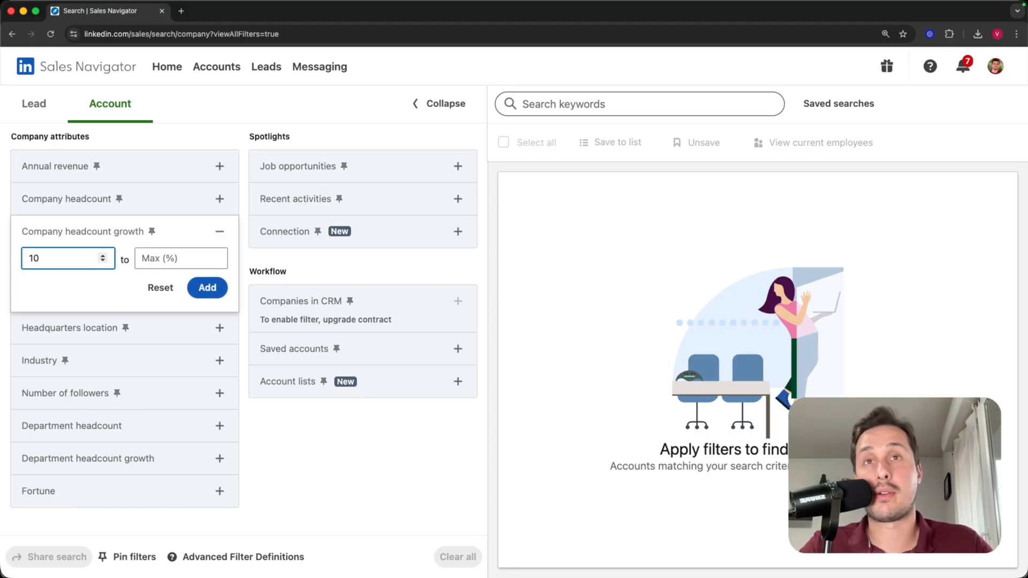
{"action": "left_click", "coordinate": [208, 288]}
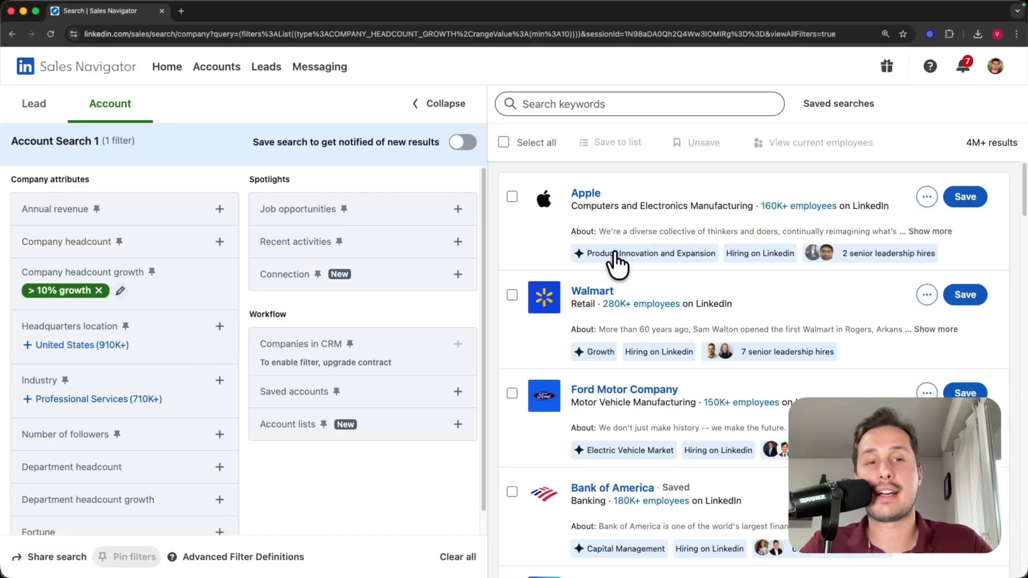
{"action": "scroll", "coordinate": [615, 268], "scroll_direction": "down", "scroll_amount": 3}
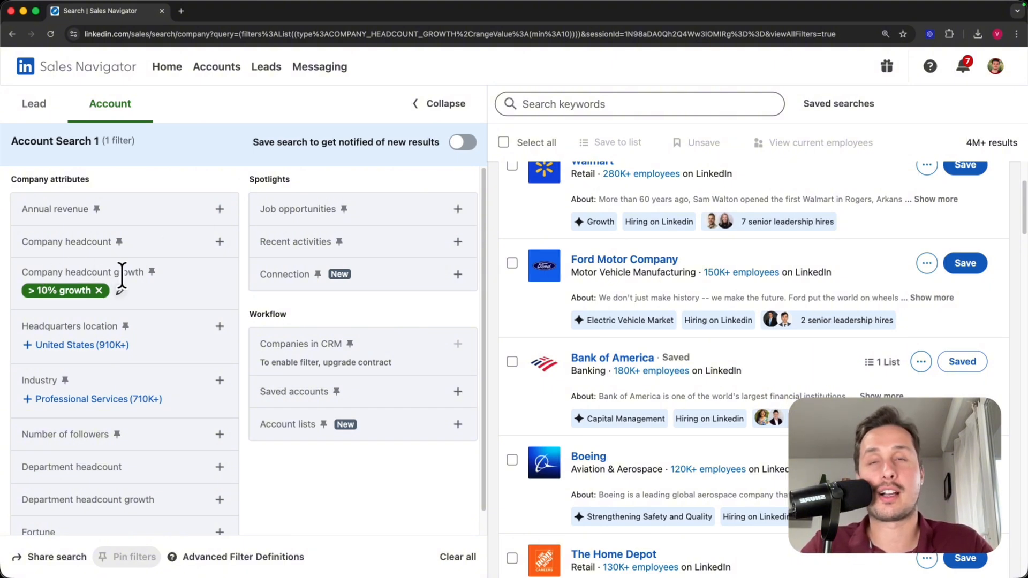
{"action": "left_click", "coordinate": [98, 290]}
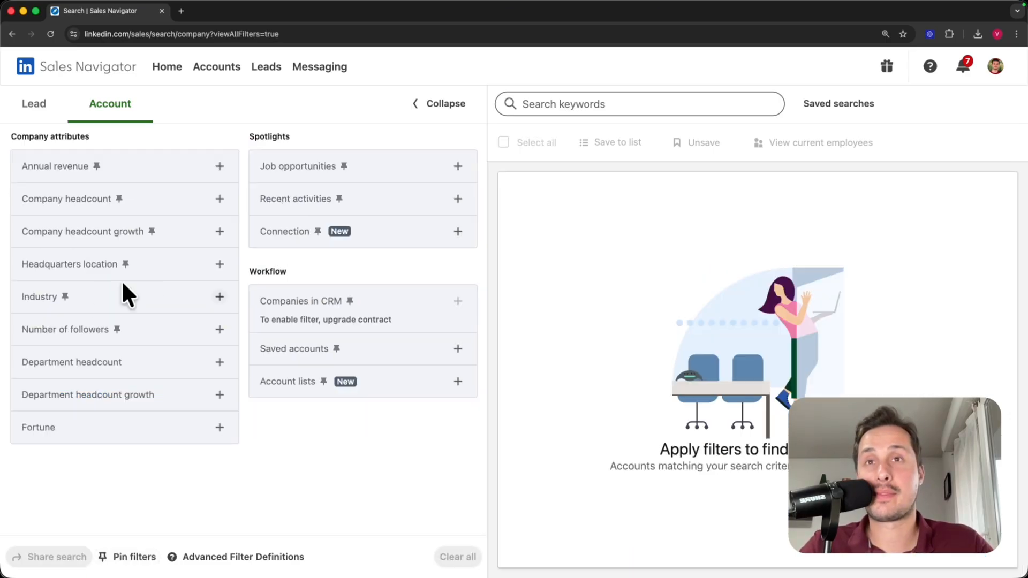
Try including the Marketing Services industry in the account search and remove that filter again
{"action": "left_click", "coordinate": [221, 296]}
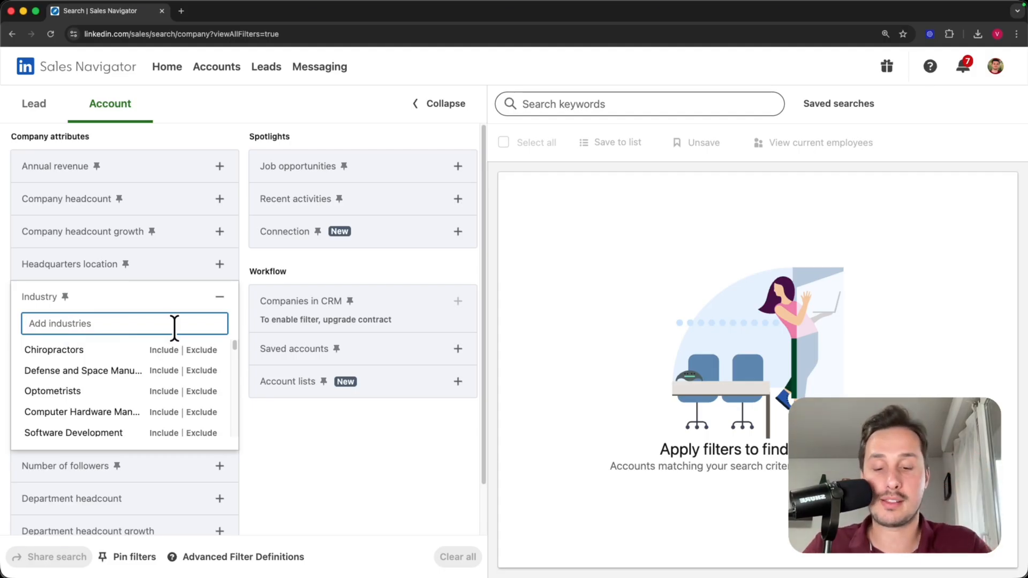
{"action": "type", "text": "marke"}
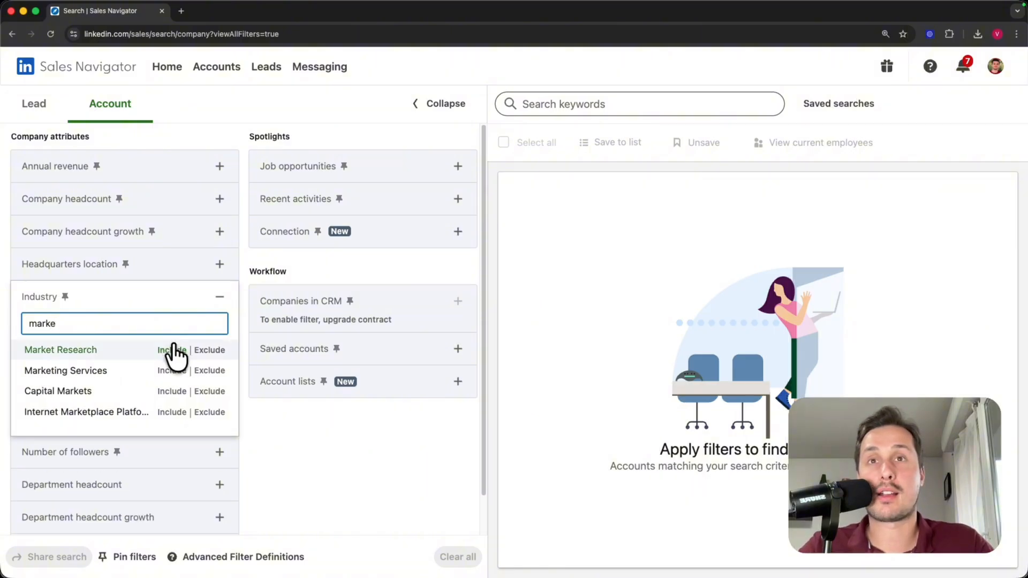
{"action": "left_click", "coordinate": [170, 371]}
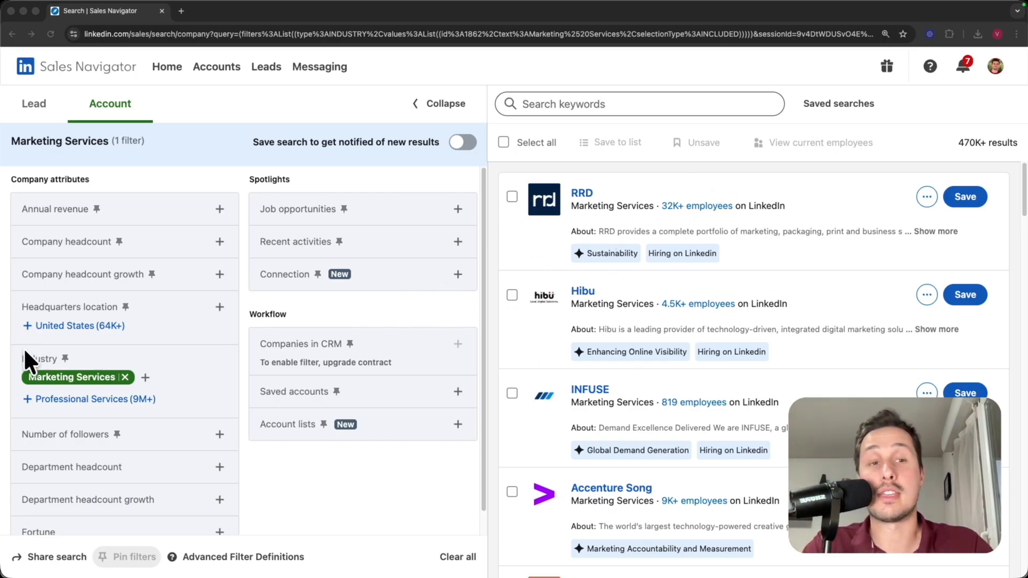
{"action": "left_click", "coordinate": [121, 379]}
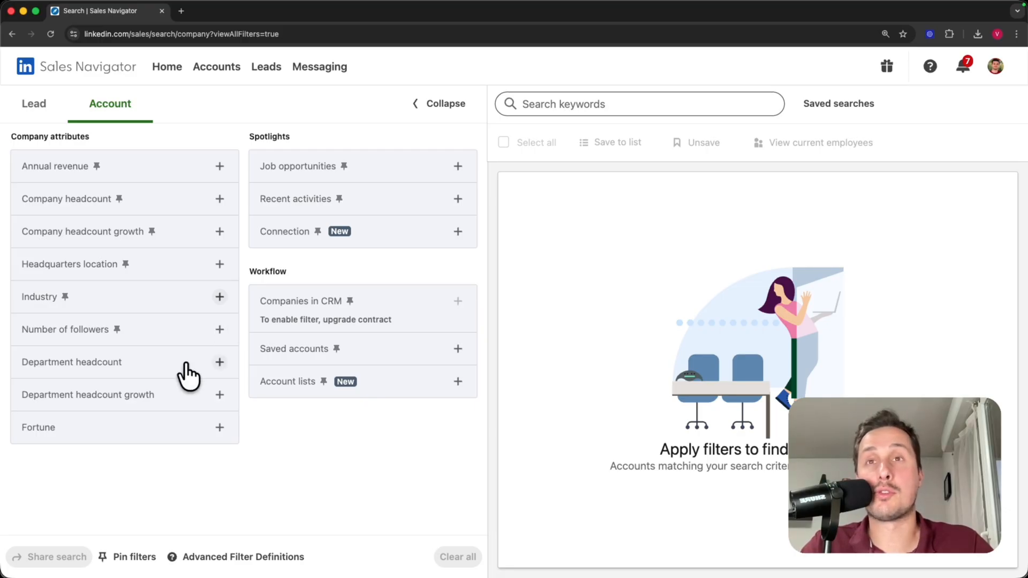
Filter the account search by a Sales department headcount of at least 5 and look through the matching companies
{"action": "left_click", "coordinate": [29, 370]}
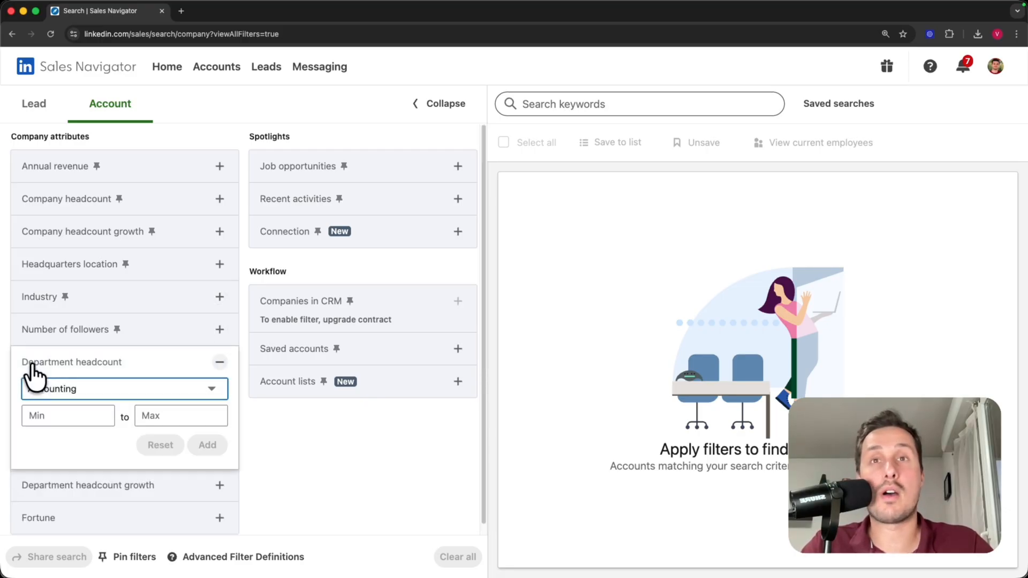
{"action": "left_click", "coordinate": [91, 385]}
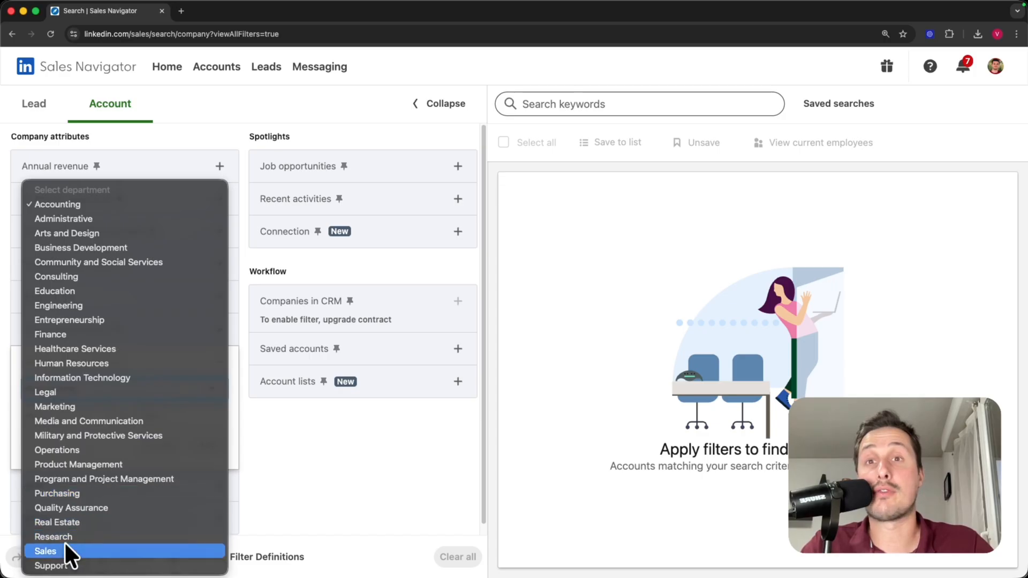
{"action": "left_click", "coordinate": [45, 551]}
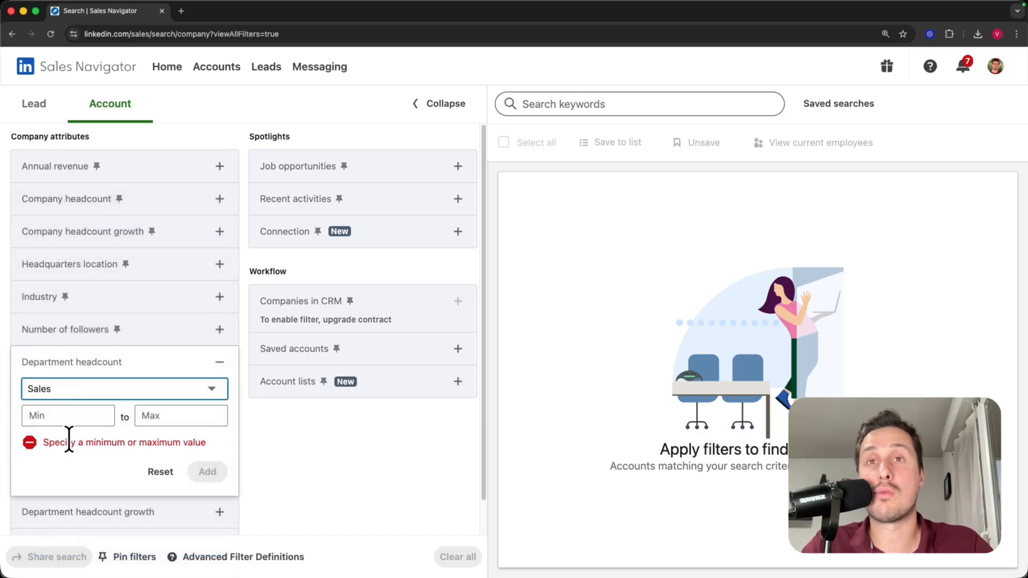
{"action": "left_click", "coordinate": [70, 418]}
{"action": "type", "text": "5"}
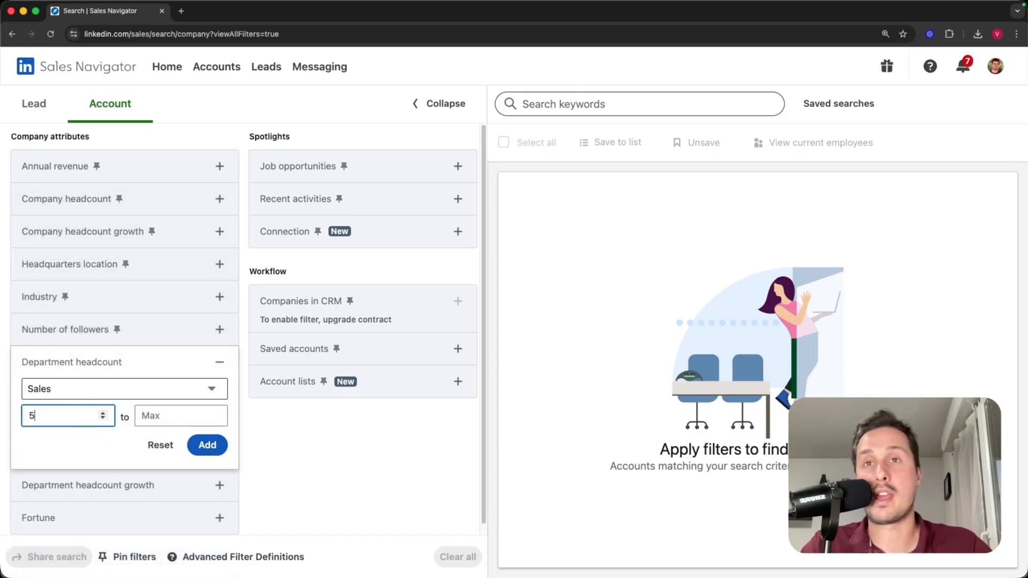
{"action": "left_click", "coordinate": [208, 447]}
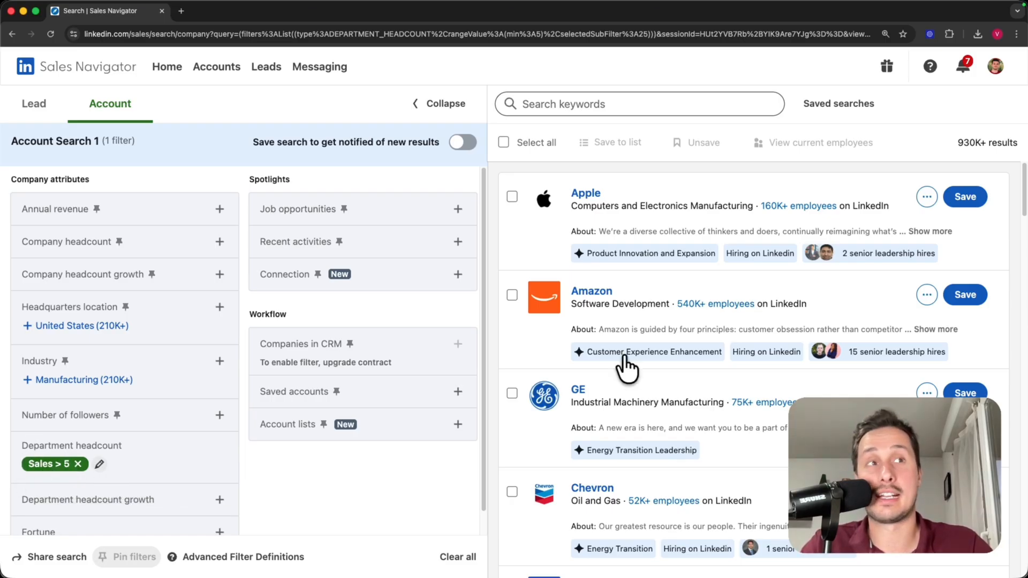
{"action": "scroll", "coordinate": [624, 271], "scroll_direction": "down", "scroll_amount": 5}
{"action": "scroll", "coordinate": [595, 271], "scroll_direction": "down", "scroll_amount": 5}
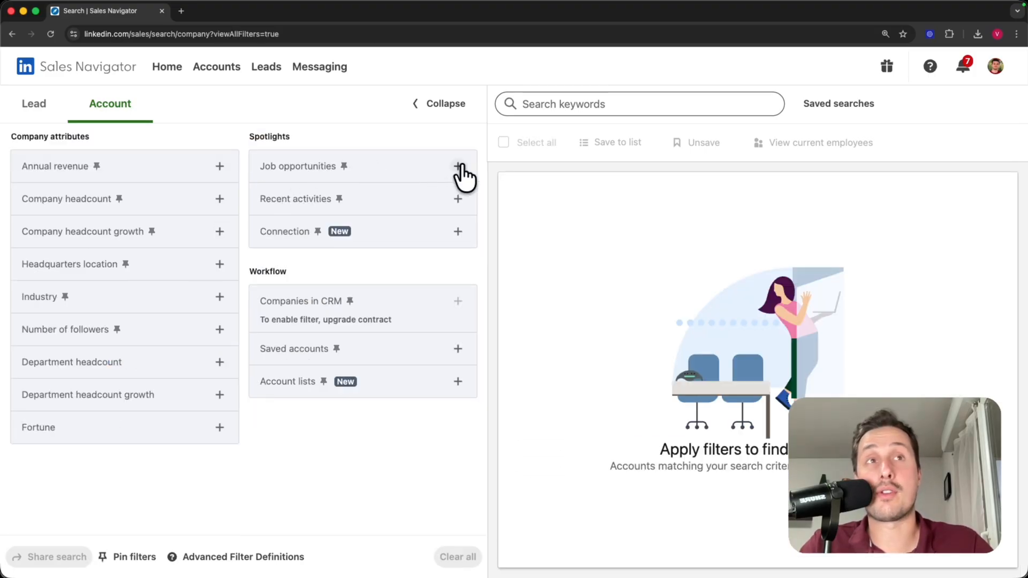
Filter the account search by the Hiring on LinkedIn job opportunities spotlight
{"action": "left_click", "coordinate": [459, 167]}
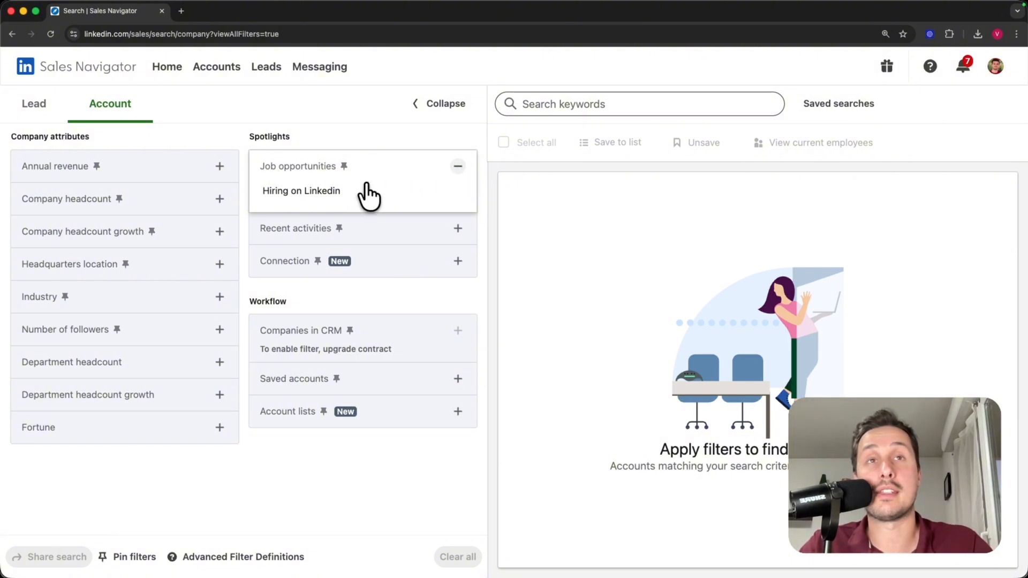
{"action": "left_click", "coordinate": [303, 202]}
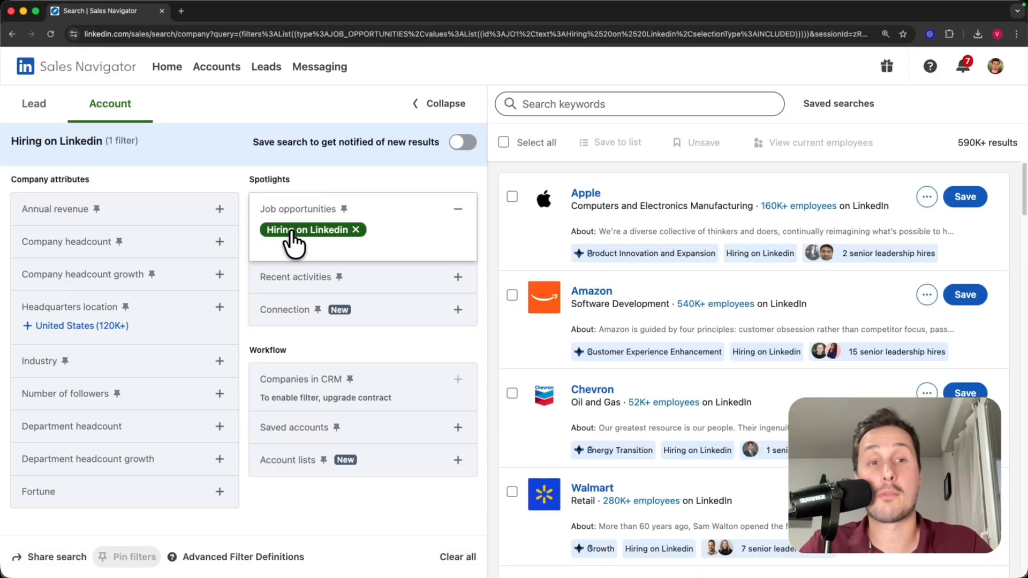
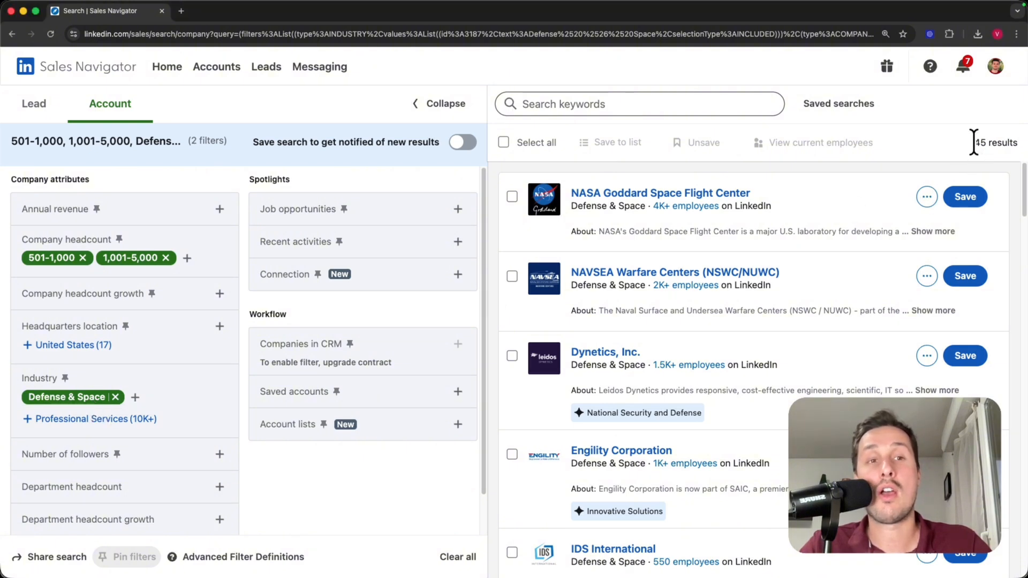
Look over the result count and companies of the Defense & Space account search with 501-1,000 and 1,001-5,000 employees
{"action": "left_click_drag", "start_coordinate": [971, 143], "coordinate": [999, 152]}
{"action": "left_click", "coordinate": [936, 152]}
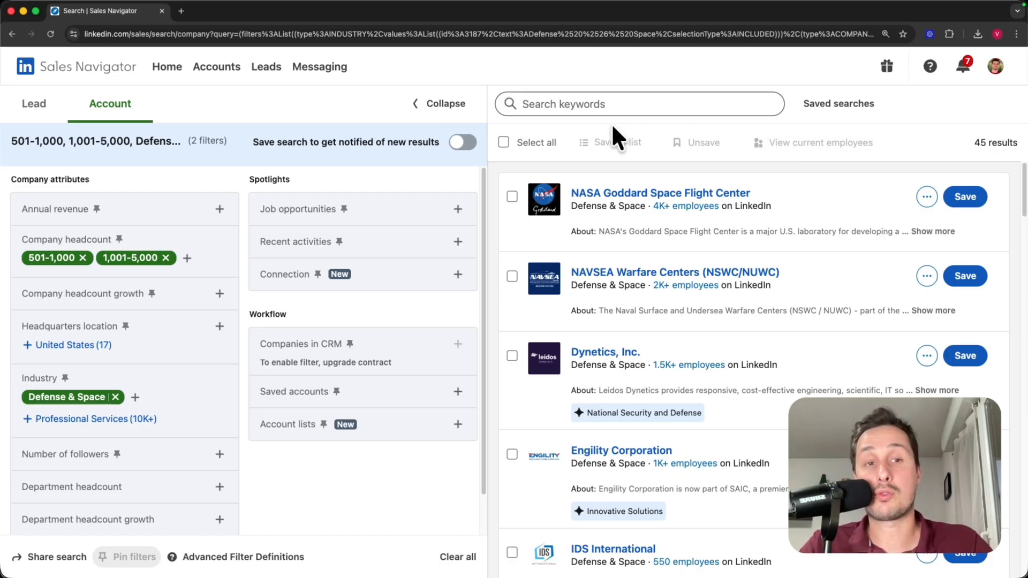
{"action": "scroll", "coordinate": [672, 380], "scroll_direction": "down", "scroll_amount": 10}
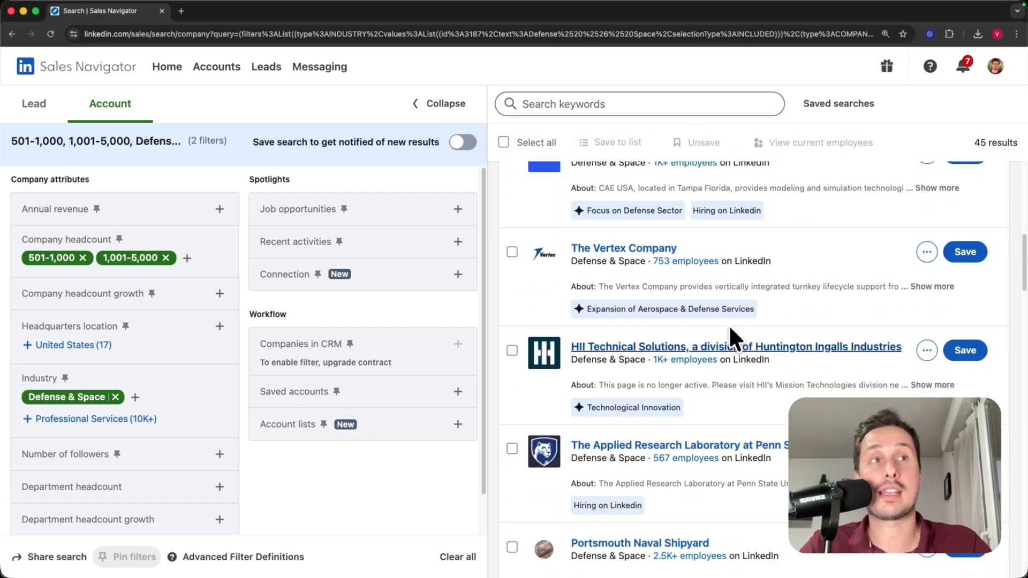
{"action": "scroll", "coordinate": [659, 339], "scroll_direction": "up", "scroll_amount": 10}
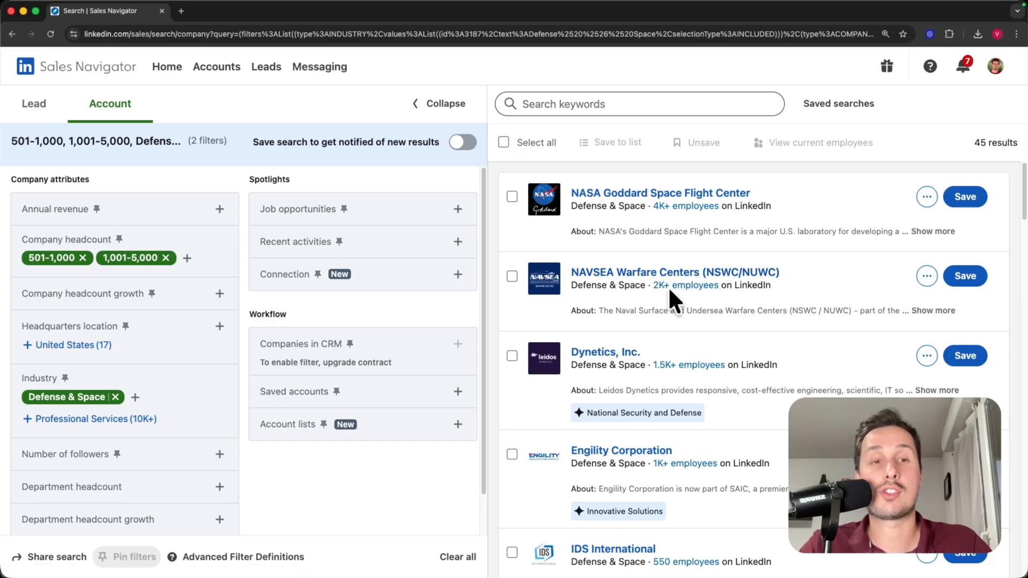
Select all accounts on the first results page and save them to a new account list named Defense & Space
{"action": "left_click", "coordinate": [503, 142]}
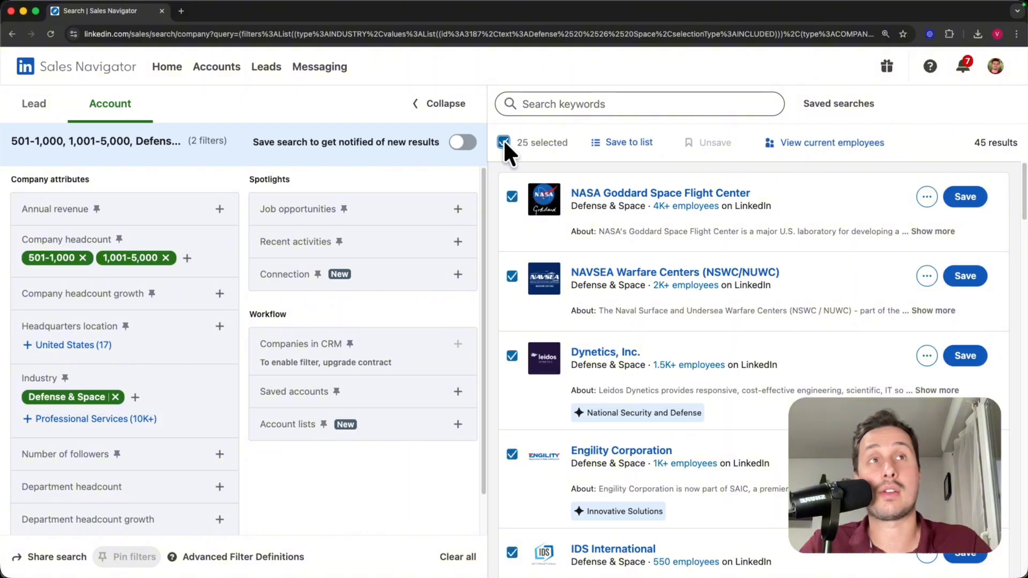
{"action": "left_click", "coordinate": [629, 143]}
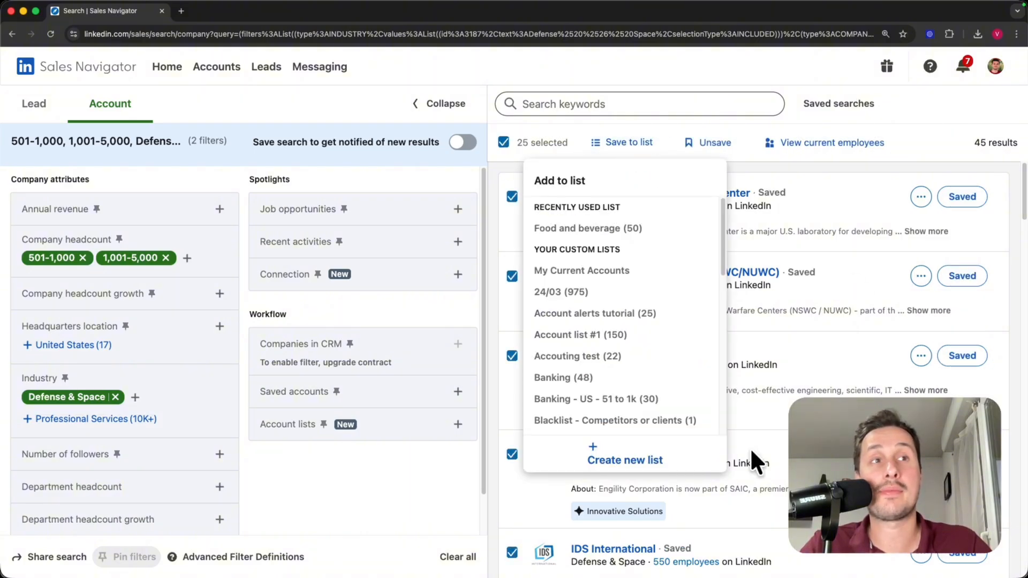
{"action": "left_click", "coordinate": [645, 459]}
{"action": "left_click", "coordinate": [436, 261]}
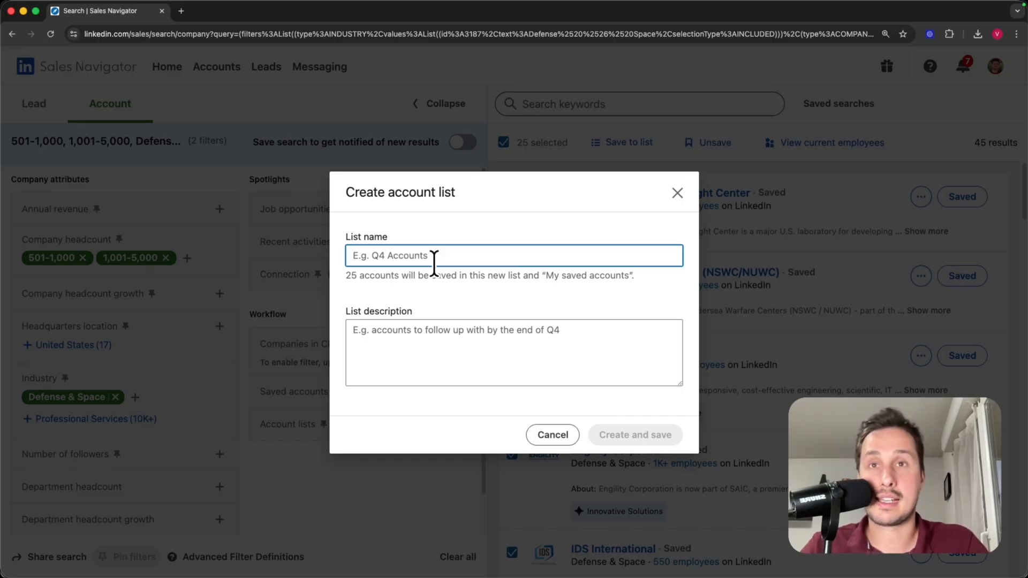
{"action": "type", "text": "Defense"}
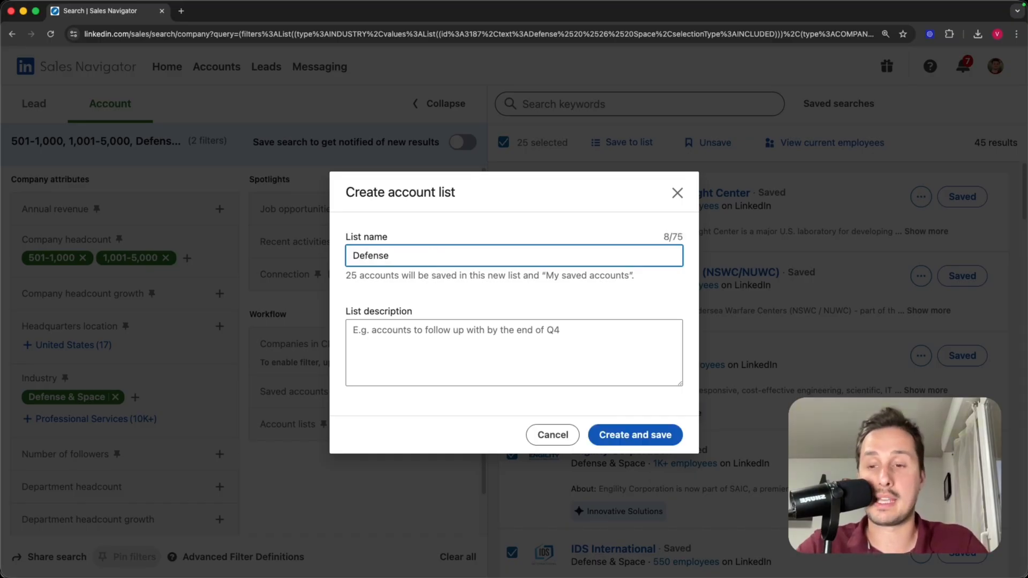
{"action": "type", "text": " & Space"}
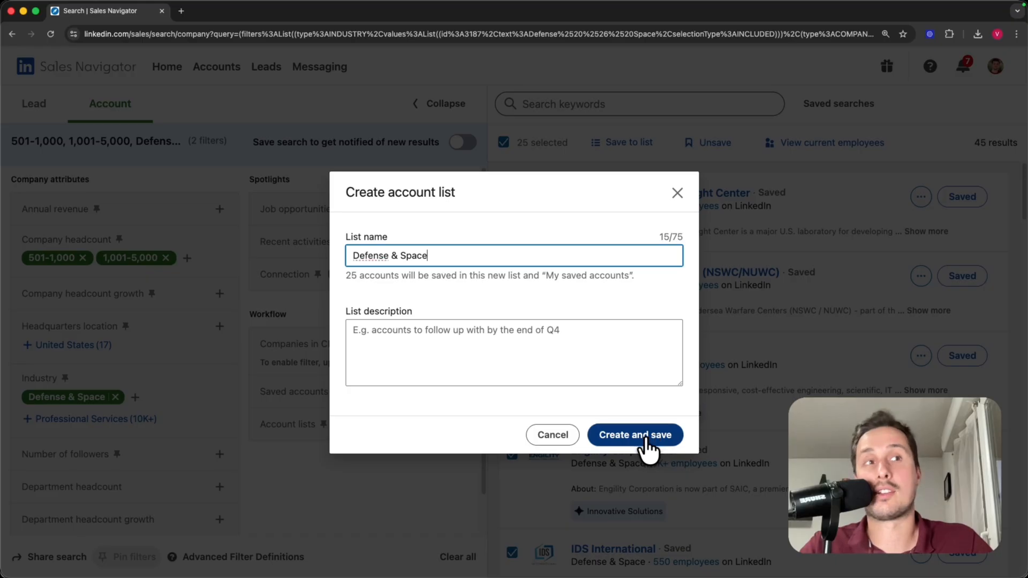
{"action": "left_click", "coordinate": [647, 439]}
Select all accounts on the second results page and add them to the Defense & Space list
{"action": "scroll", "coordinate": [704, 298], "scroll_direction": "down", "scroll_amount": 20}
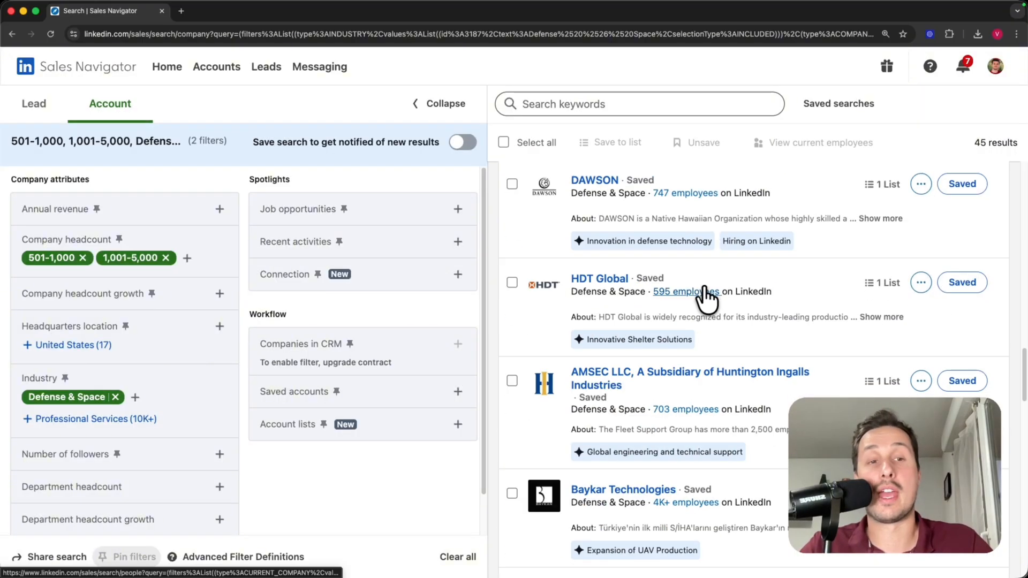
{"action": "left_click", "coordinate": [775, 546]}
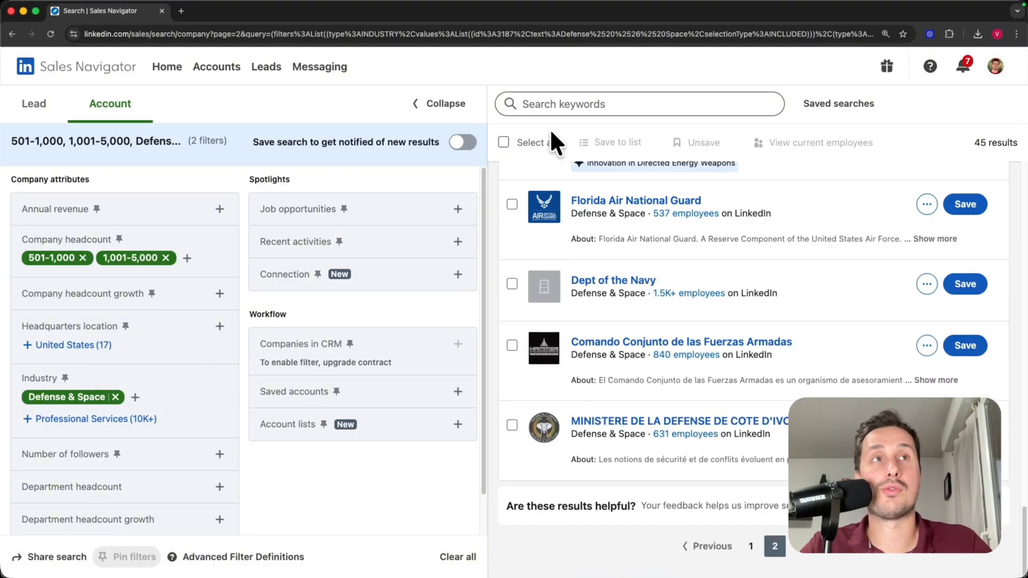
{"action": "left_click", "coordinate": [504, 142]}
{"action": "left_click", "coordinate": [618, 143]}
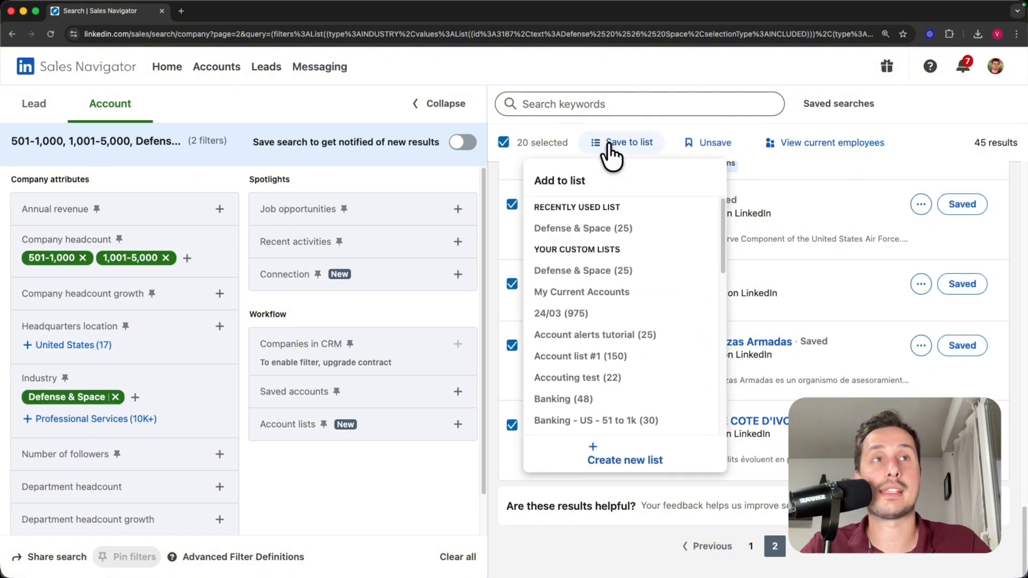
{"action": "left_click", "coordinate": [589, 230]}
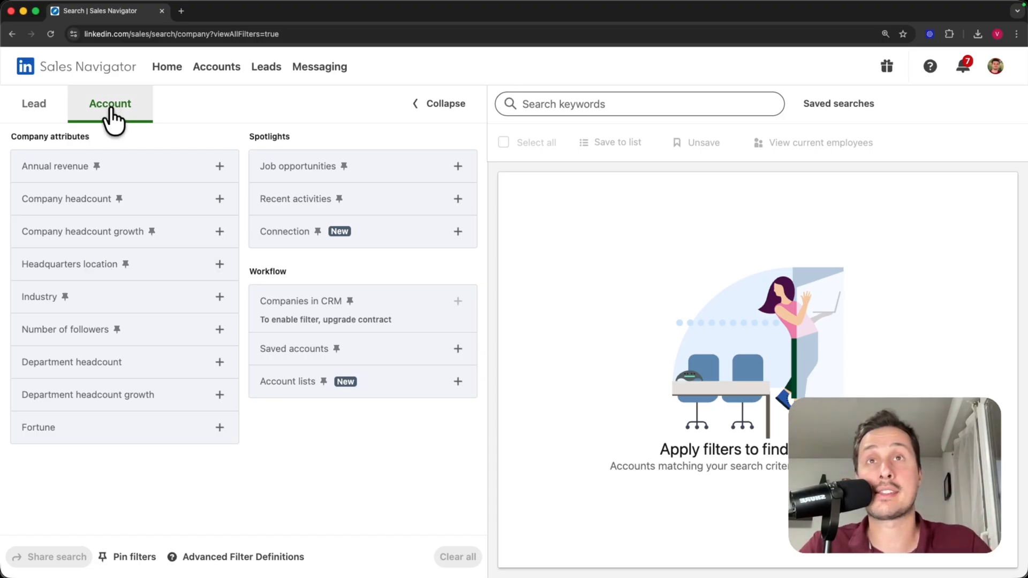
Switch to the lead search and filter it to include the Defense & Space account list
{"action": "left_click", "coordinate": [30, 103]}
{"action": "scroll", "coordinate": [349, 278], "scroll_direction": "down", "scroll_amount": 6}
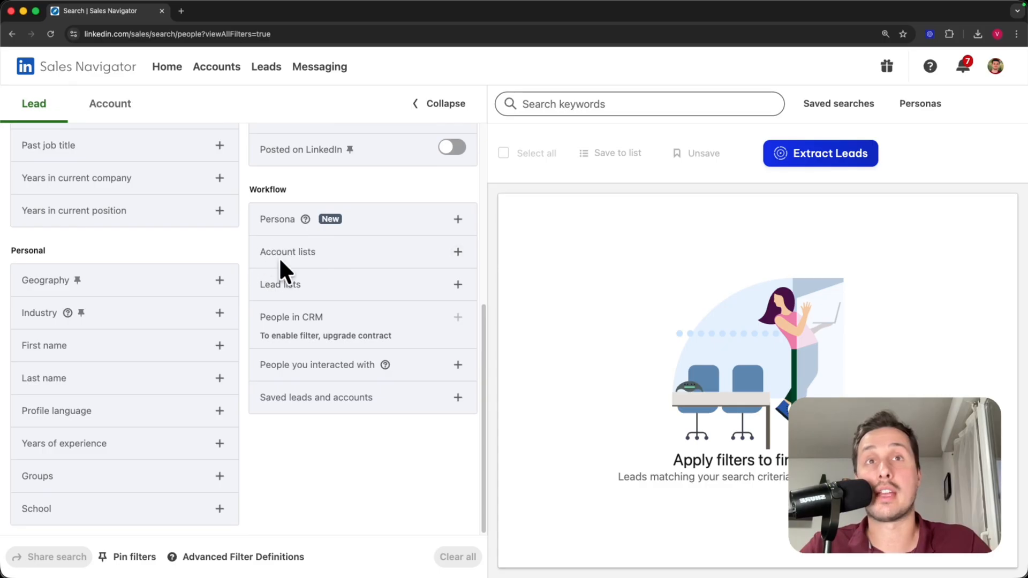
{"action": "left_click", "coordinate": [274, 257]}
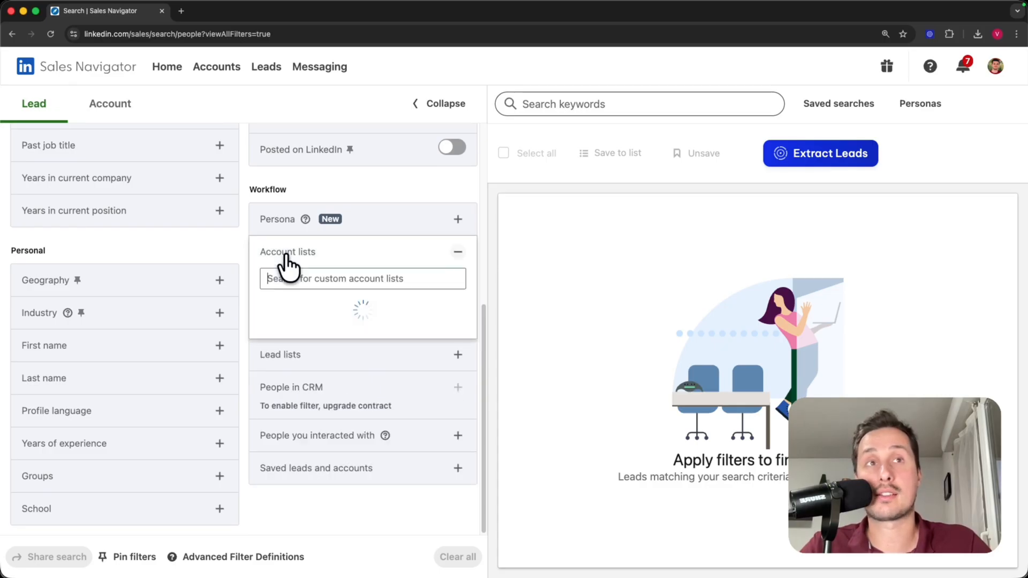
{"action": "type", "text": "defde"}
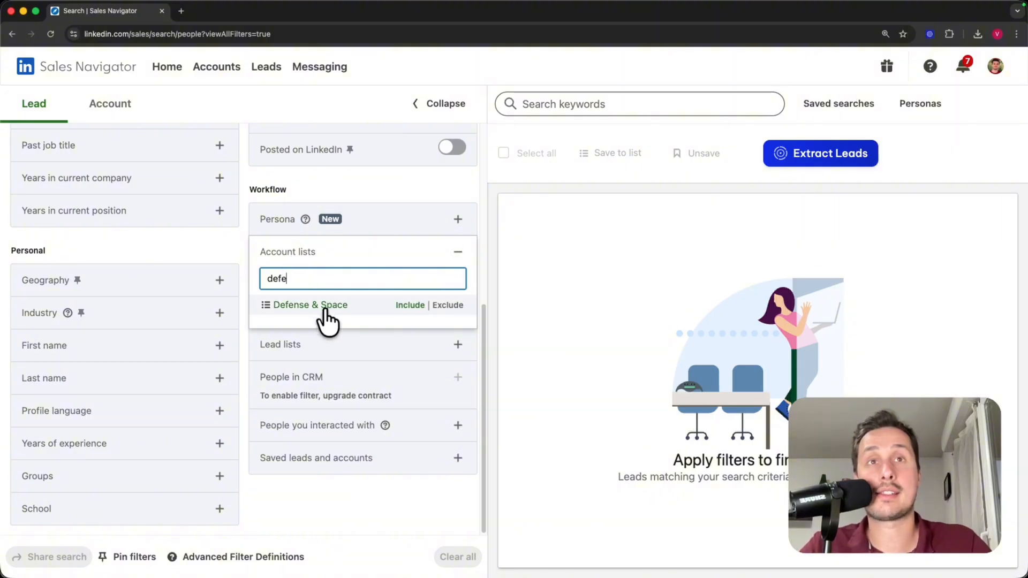
{"action": "left_click", "coordinate": [295, 306]}
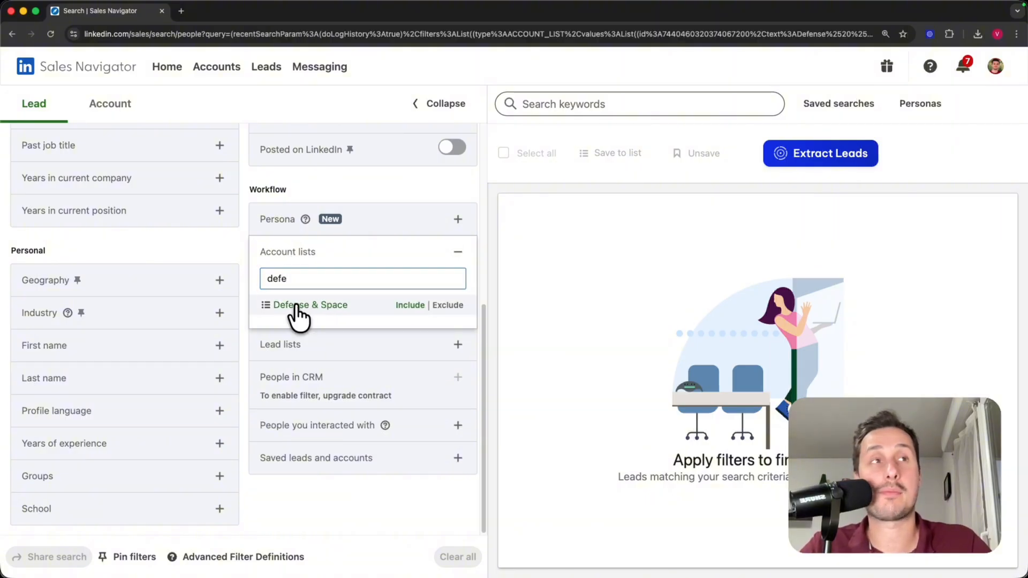
Add the exact-phrase current job title filter "software engineer" to the Defense & Space lead search
{"action": "scroll", "coordinate": [767, 283], "scroll_direction": "down", "scroll_amount": 9}
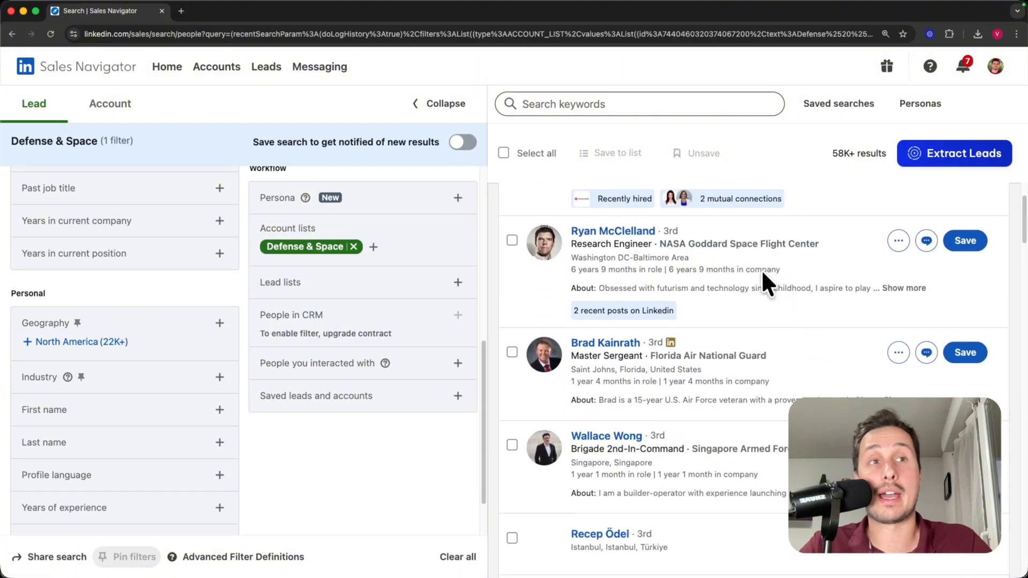
{"action": "scroll", "coordinate": [688, 290], "scroll_direction": "down", "scroll_amount": 1}
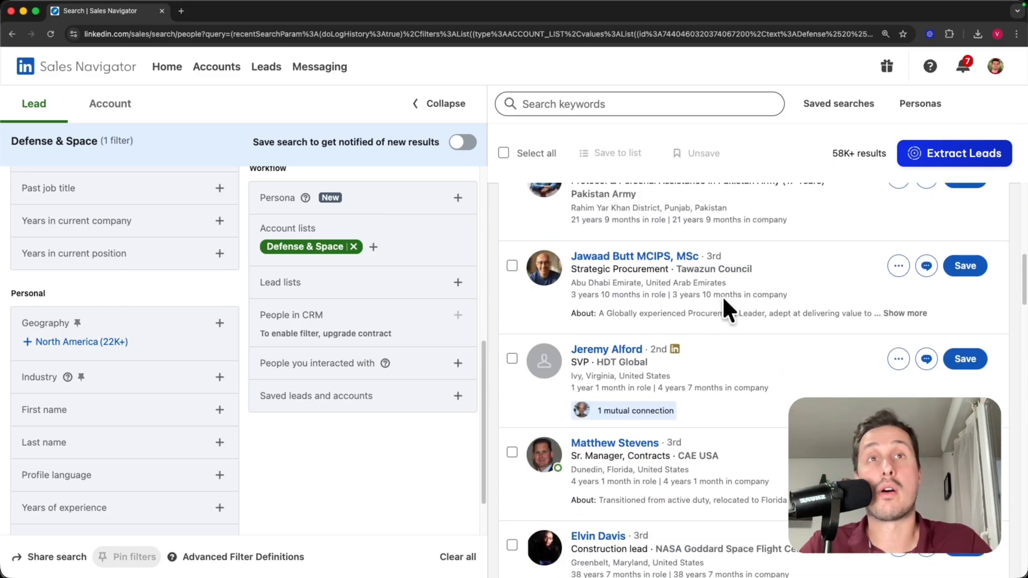
{"action": "scroll", "coordinate": [724, 301], "scroll_direction": "up", "scroll_amount": 6}
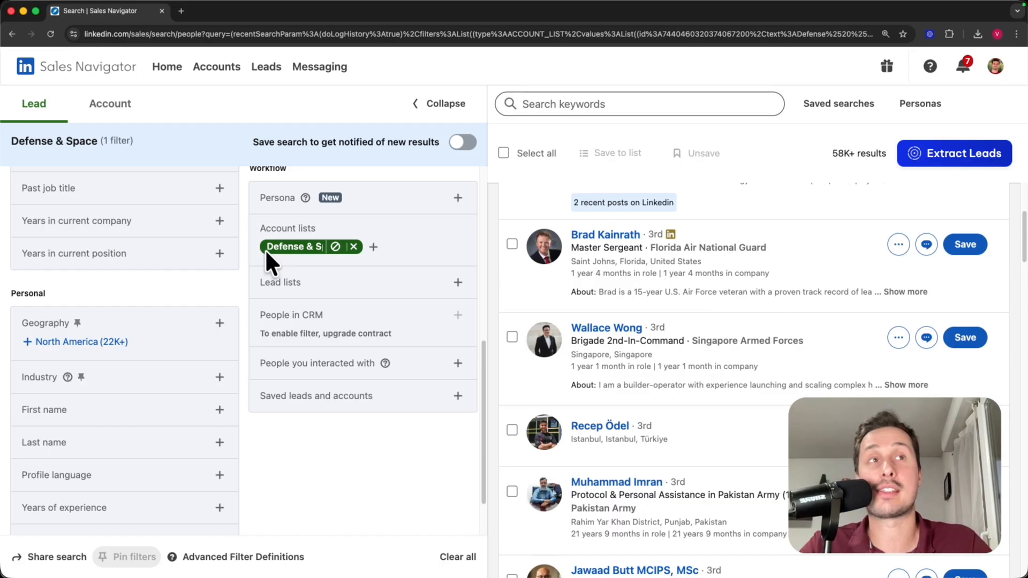
{"action": "scroll", "coordinate": [304, 377], "scroll_direction": "up", "scroll_amount": 7}
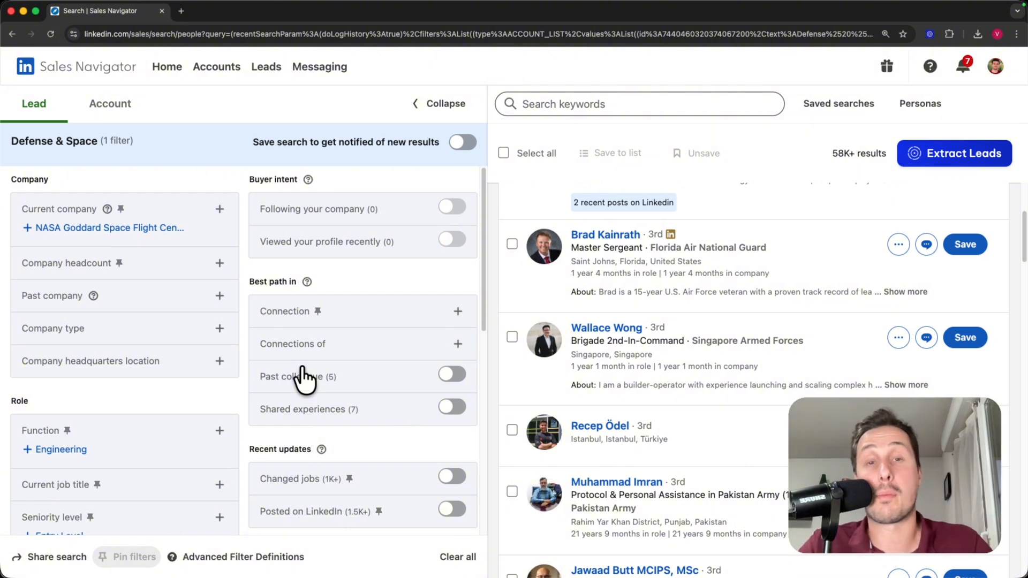
{"action": "scroll", "coordinate": [304, 360], "scroll_direction": "down", "scroll_amount": 3}
{"action": "left_click", "coordinate": [219, 368]}
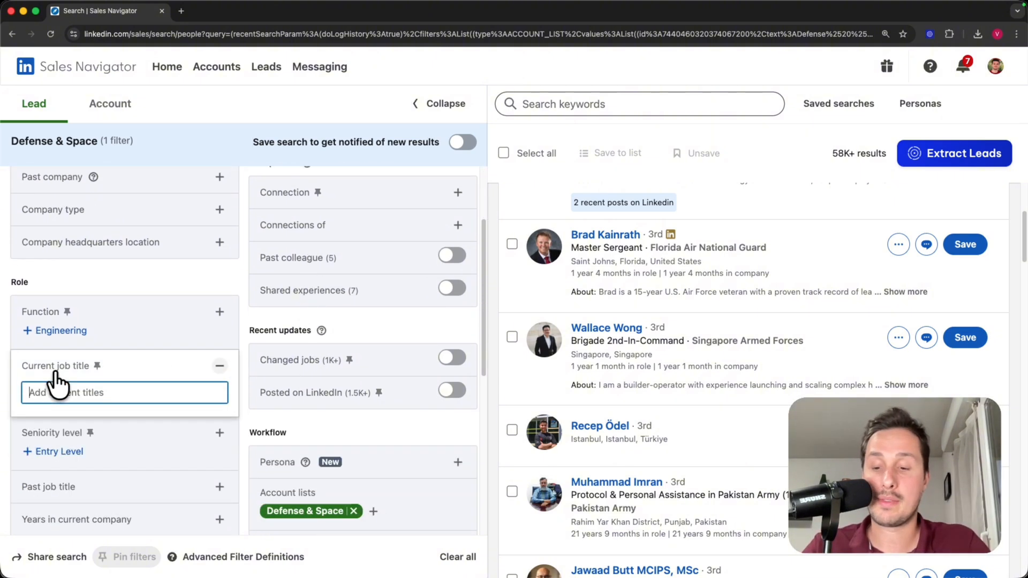
{"action": "type", "text": "\"so"}
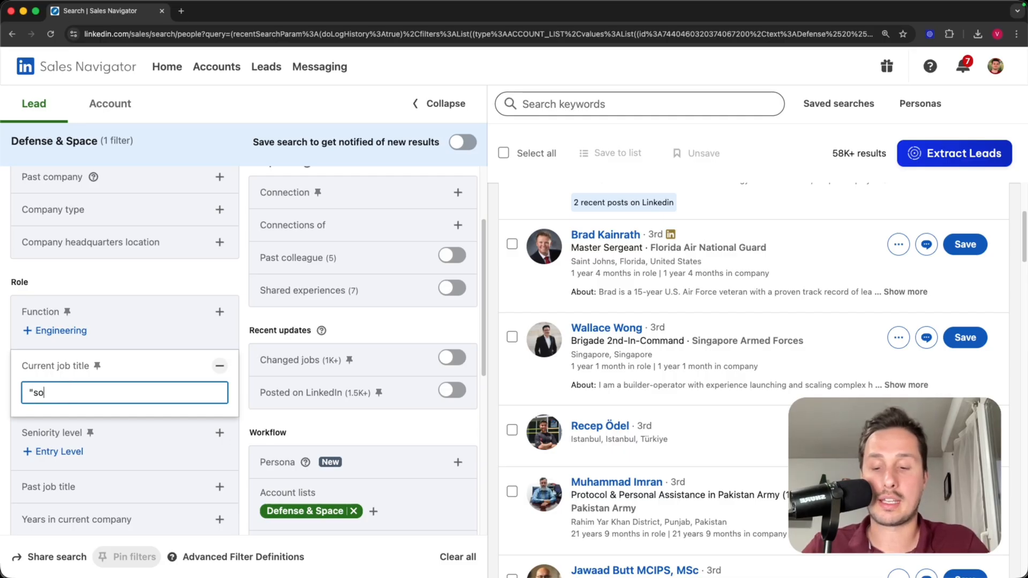
{"action": "type", "text": "ftware engin"}
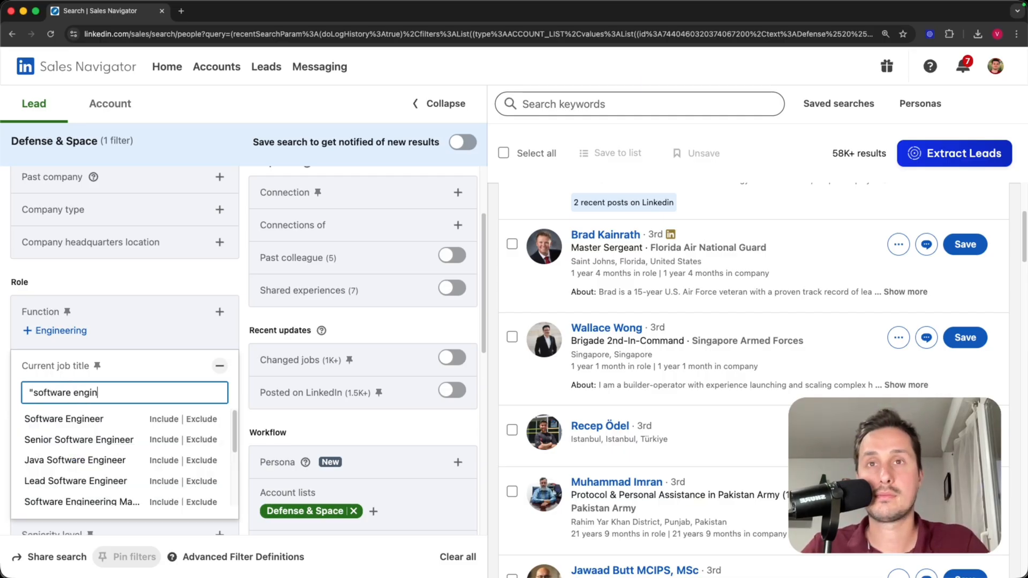
{"action": "type", "text": "eer\""}
{"action": "key", "text": "Return"}
Look through the software engineer leads and check the company cards for CAE USA, HDT Global and IVECO Defence Vehicles
{"action": "scroll", "coordinate": [76, 328], "scroll_direction": "down", "scroll_amount": 2}
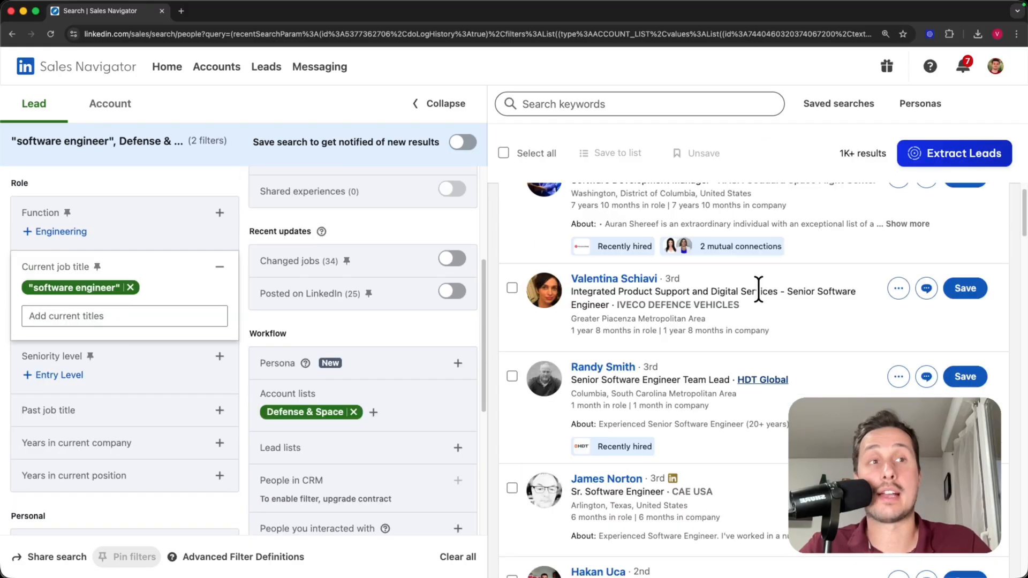
{"action": "scroll", "coordinate": [759, 290], "scroll_direction": "down", "scroll_amount": 3}
{"action": "scroll", "coordinate": [682, 398], "scroll_direction": "down", "scroll_amount": 1}
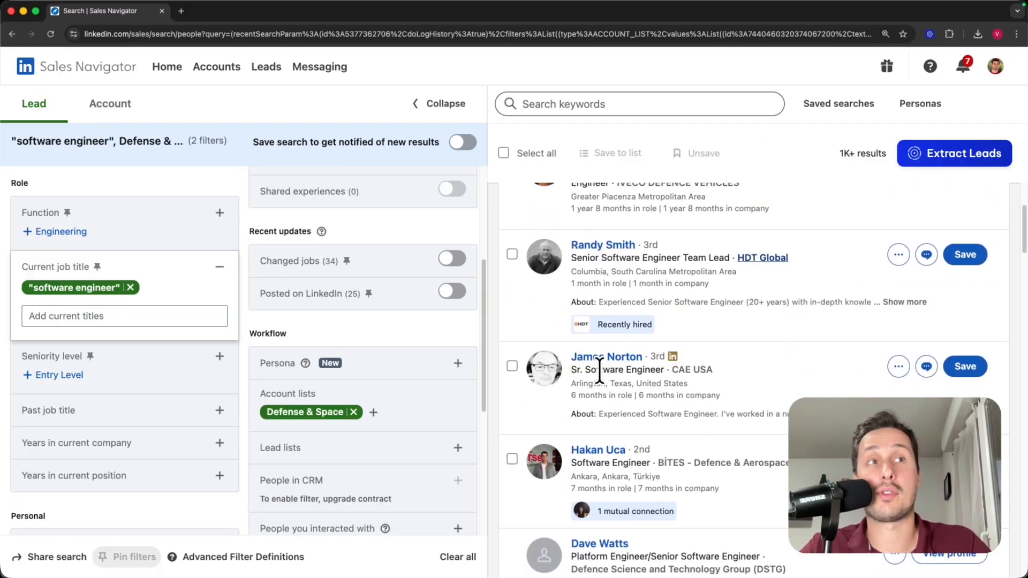
{"action": "scroll", "coordinate": [767, 387], "scroll_direction": "down", "scroll_amount": 1}
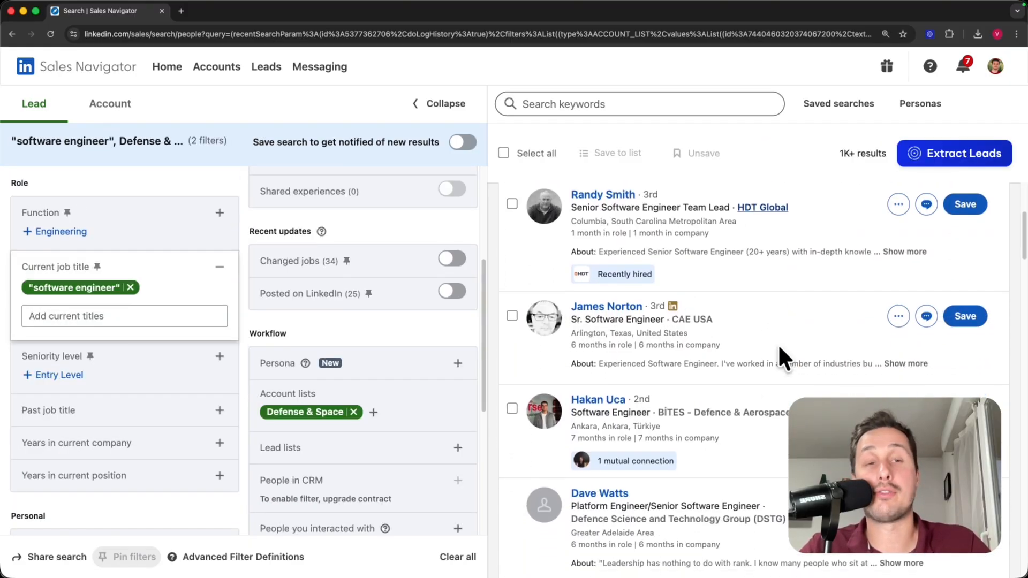
{"action": "scroll", "coordinate": [779, 347], "scroll_direction": "down", "scroll_amount": 1}
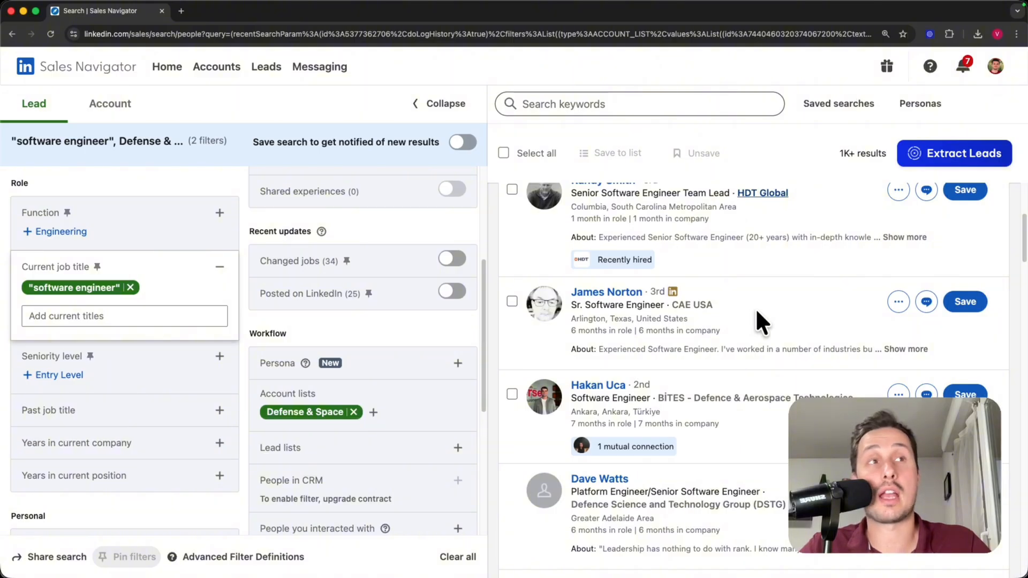
{"action": "mouse_move", "coordinate": [686, 307]}
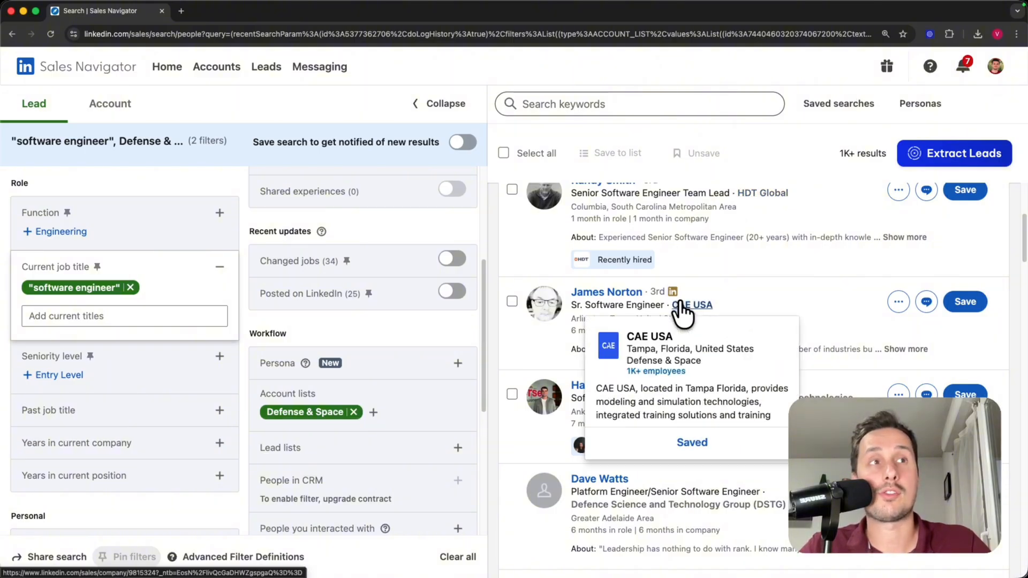
{"action": "scroll", "coordinate": [792, 266], "scroll_direction": "up", "scroll_amount": 2}
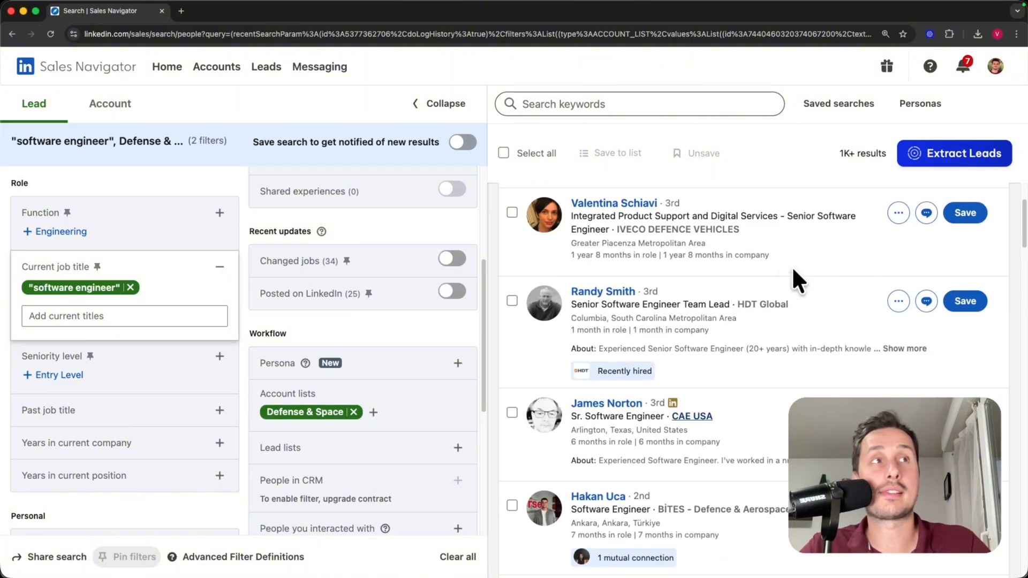
{"action": "mouse_move", "coordinate": [763, 304]}
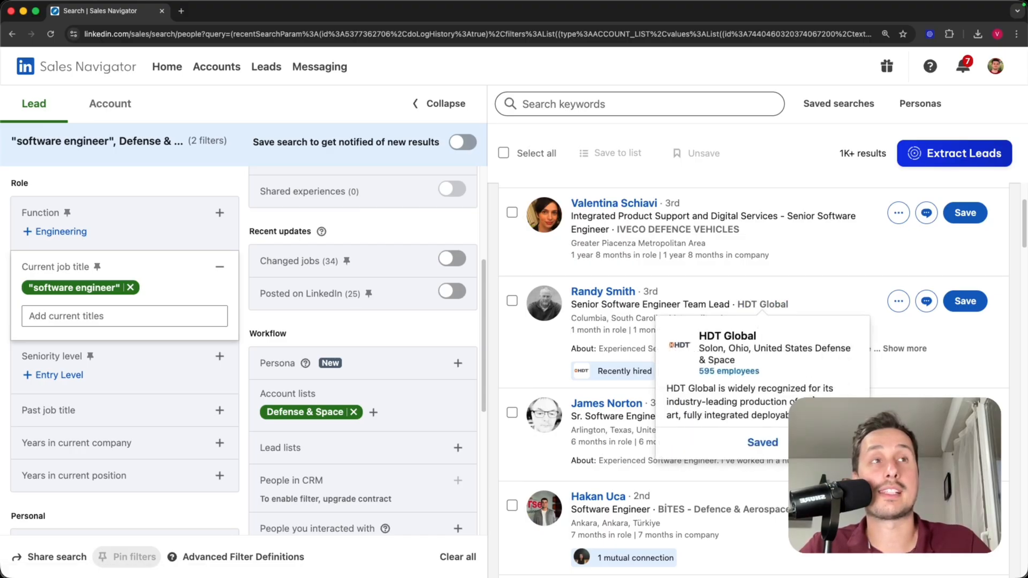
{"action": "mouse_move", "coordinate": [678, 229]}
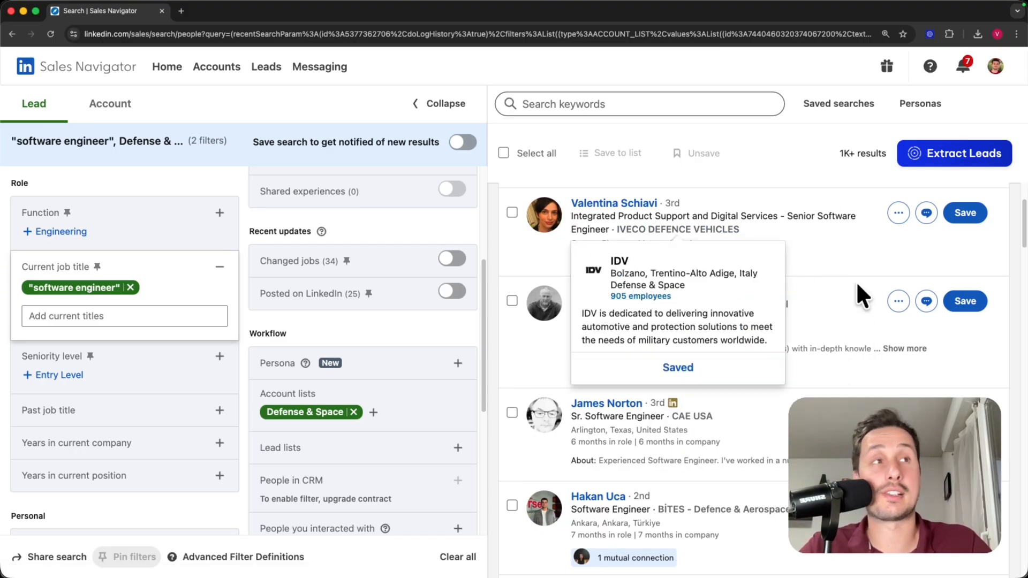
{"action": "scroll", "coordinate": [859, 287], "scroll_direction": "down", "scroll_amount": 3}
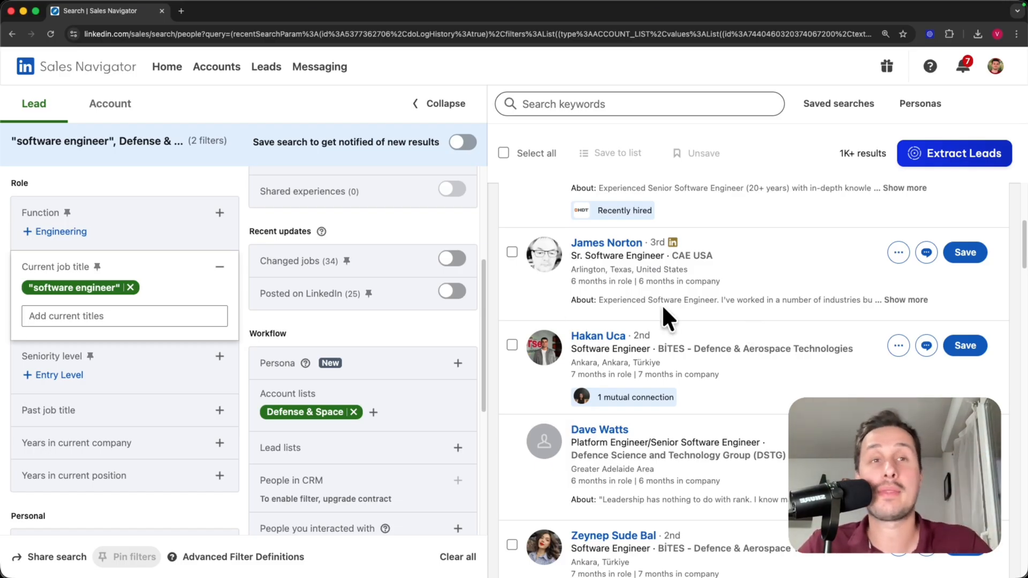
{"action": "scroll", "coordinate": [110, 337], "scroll_direction": "down", "scroll_amount": 5}
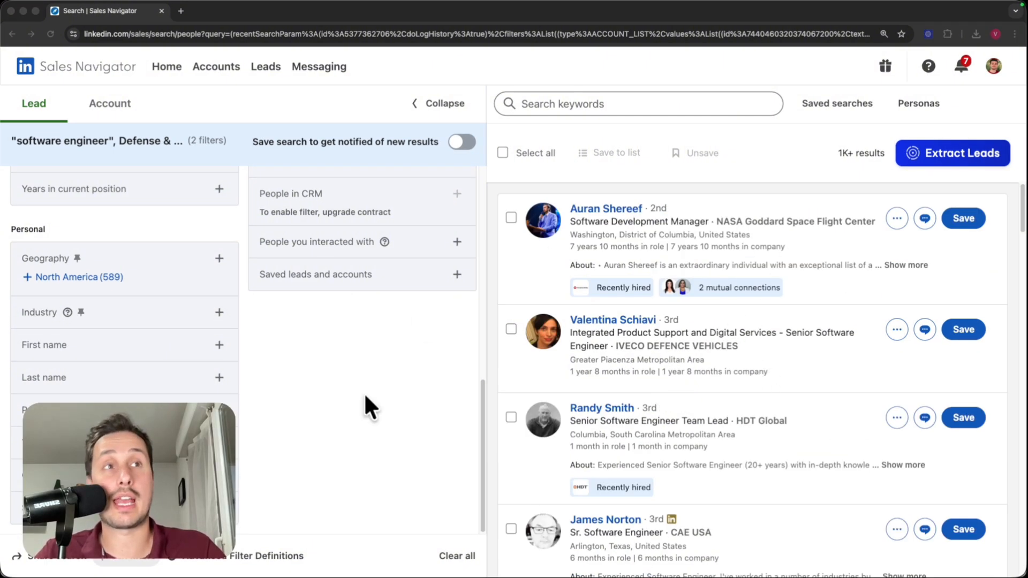
{"action": "scroll", "coordinate": [750, 383], "scroll_direction": "down", "scroll_amount": 3}
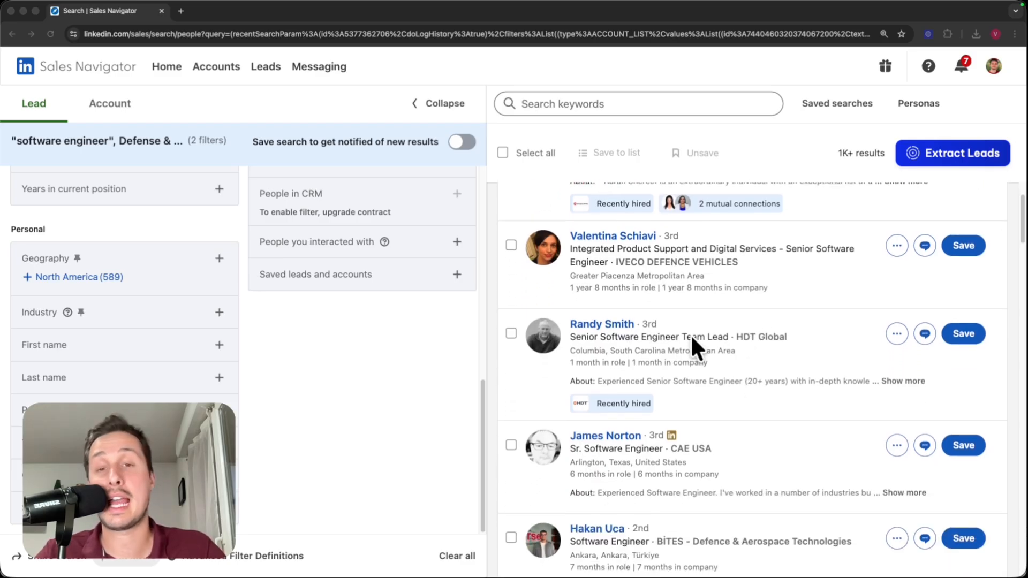
Extract the search results to GiveMeLeads and start an export of 100 leads with emails for all leads
{"action": "left_click", "coordinate": [944, 150]}
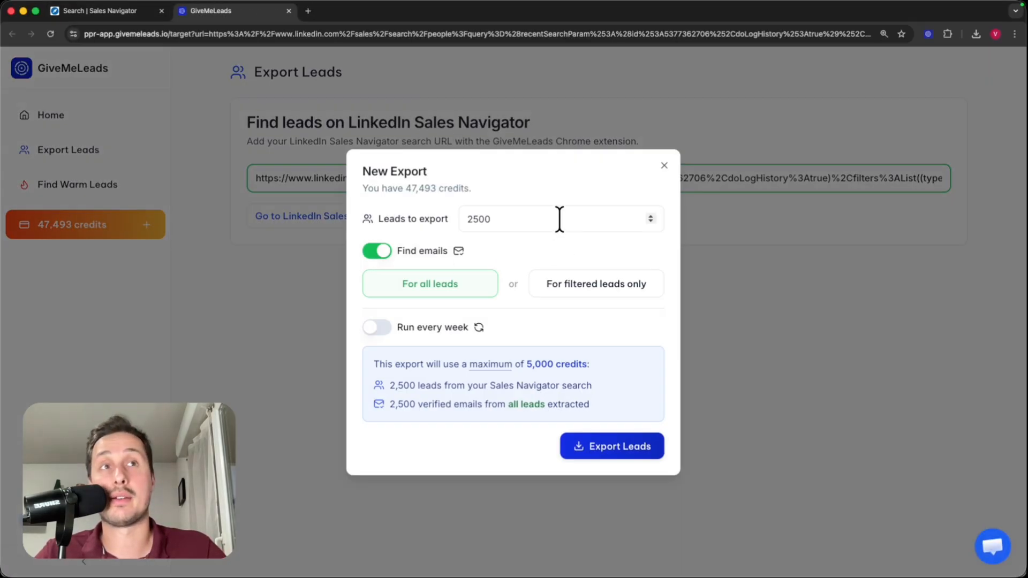
{"action": "left_click_drag", "start_coordinate": [557, 220], "coordinate": [286, 216]}
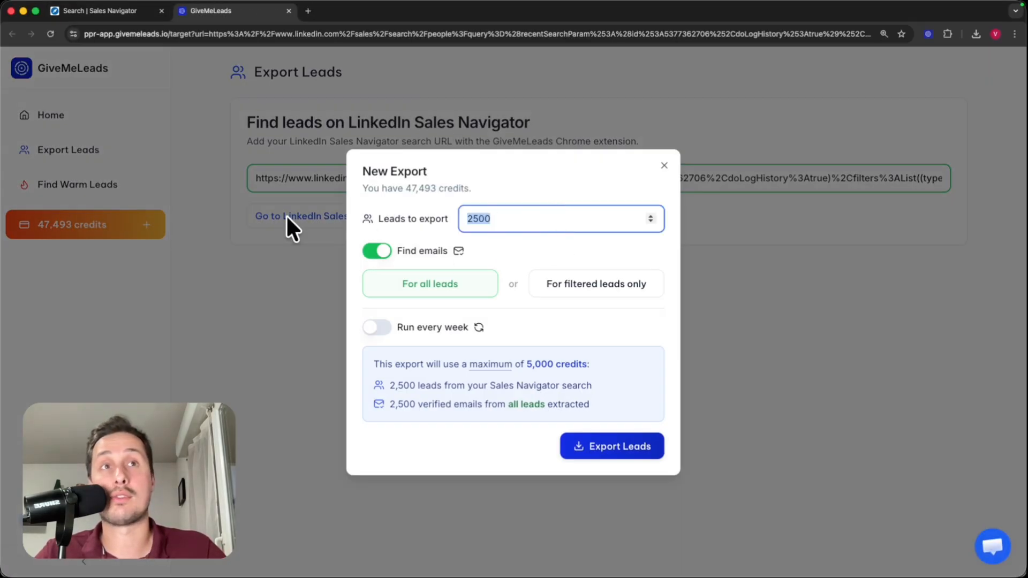
{"action": "type", "text": "100"}
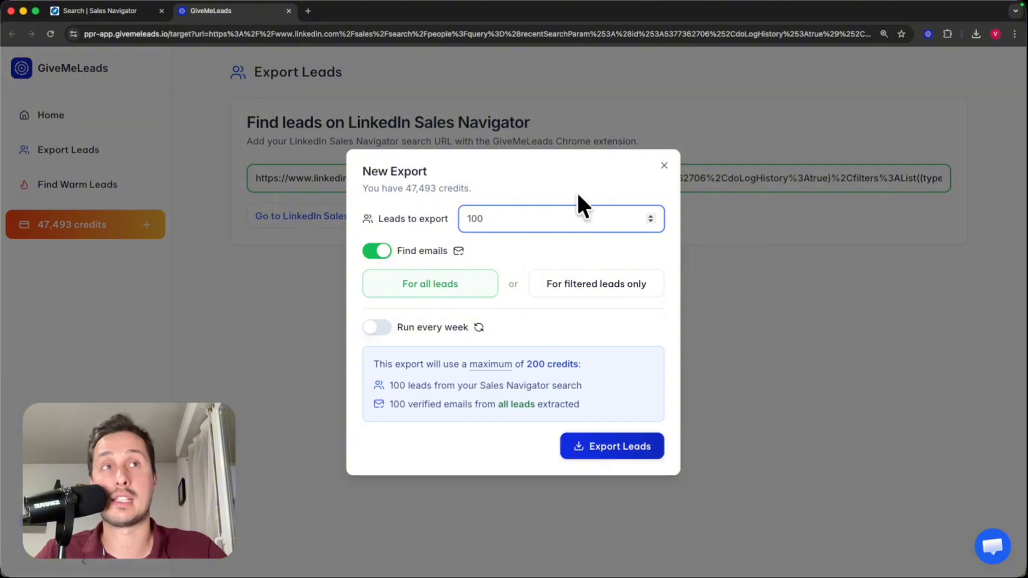
{"action": "left_click", "coordinate": [607, 450]}
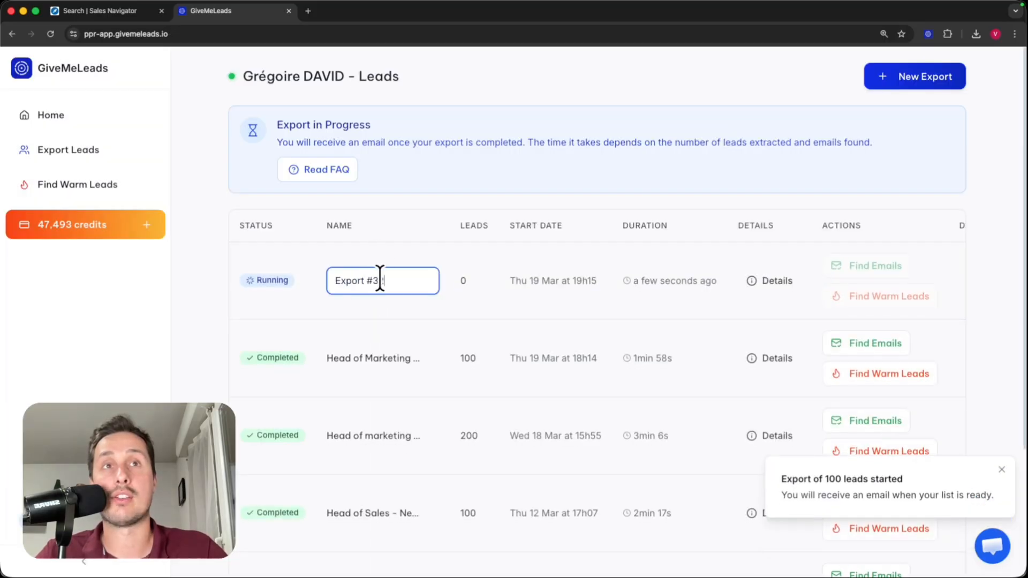
Rename the running export as Defense and Space
{"action": "left_click_drag", "start_coordinate": [396, 279], "coordinate": [244, 265]}
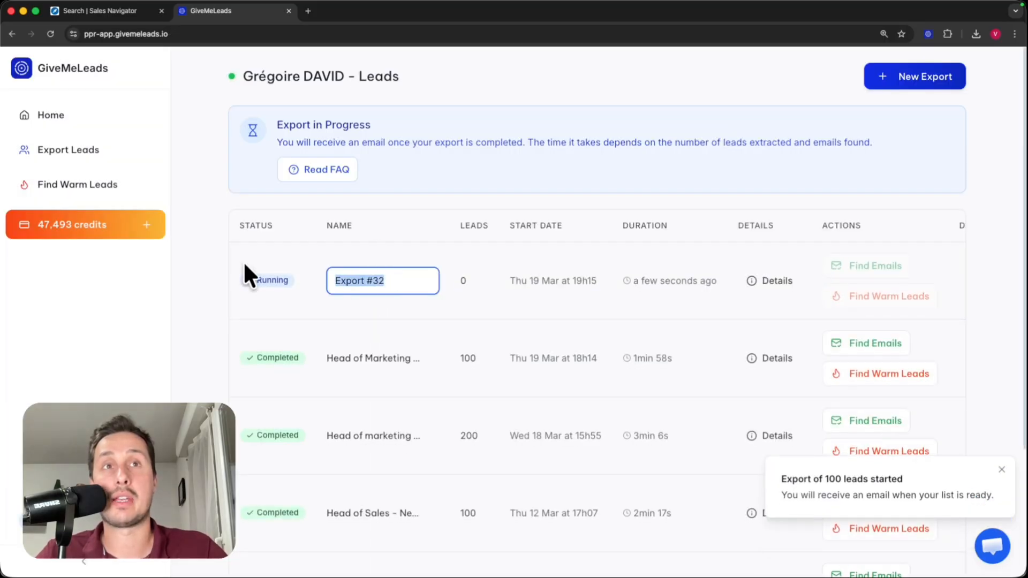
{"action": "type", "text": "Defense"}
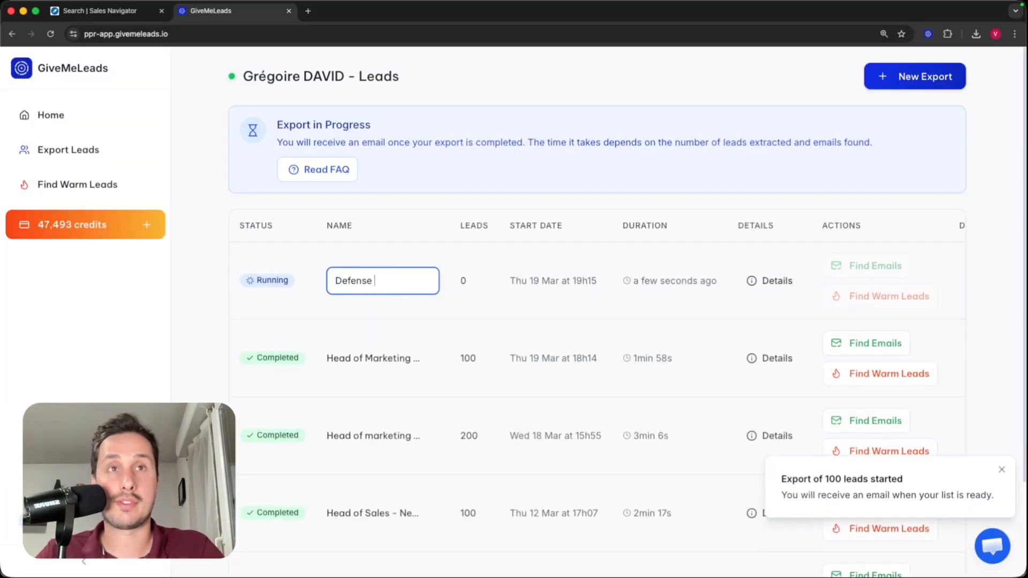
{"action": "type", "text": " and s"}
{"action": "key", "text": "BackSpace"}
{"action": "type", "text": "Space"}
{"action": "key", "text": "Return"}
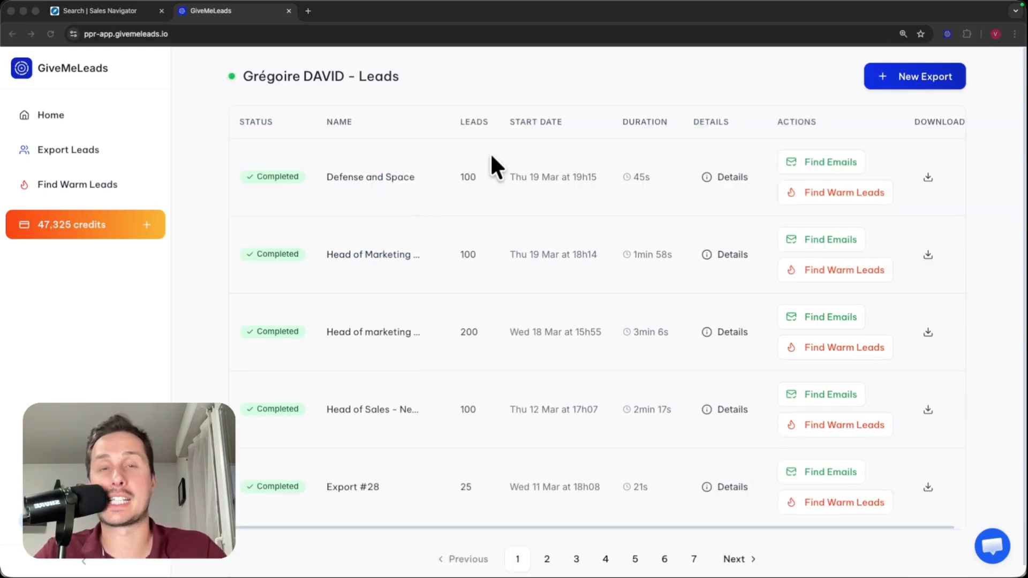
Download the completed Defense and Space export as a CSV file
{"action": "left_click", "coordinate": [959, 184]}
{"action": "left_click", "coordinate": [928, 178]}
{"action": "left_click", "coordinate": [947, 206]}
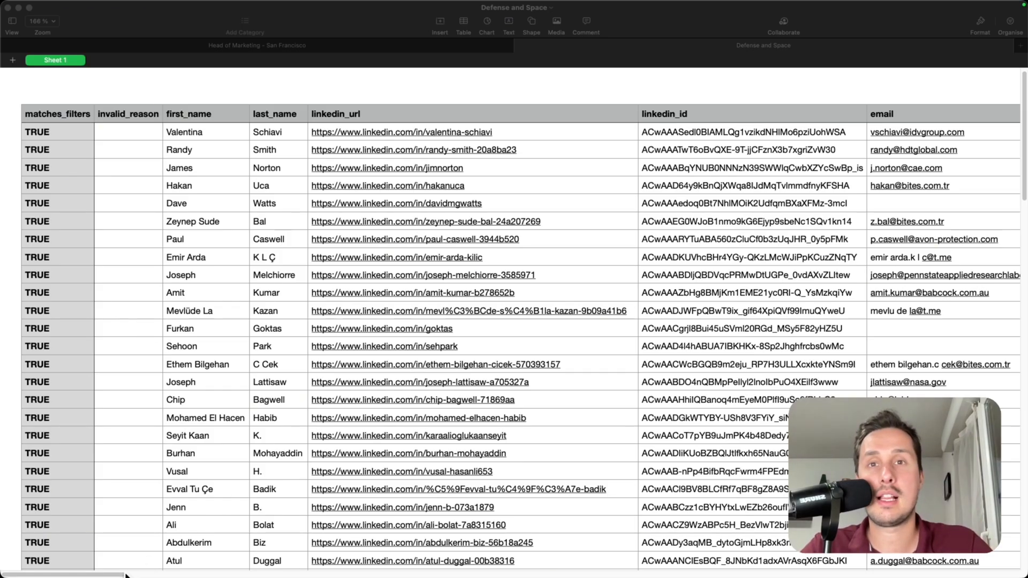
Examine the company industry and employee count columns in the exported Defense and Space spreadsheet
{"action": "left_click_drag", "start_coordinate": [127, 576], "coordinate": [735, 575]}
{"action": "scroll", "coordinate": [282, 114], "scroll_direction": "right", "scroll_amount": 4}
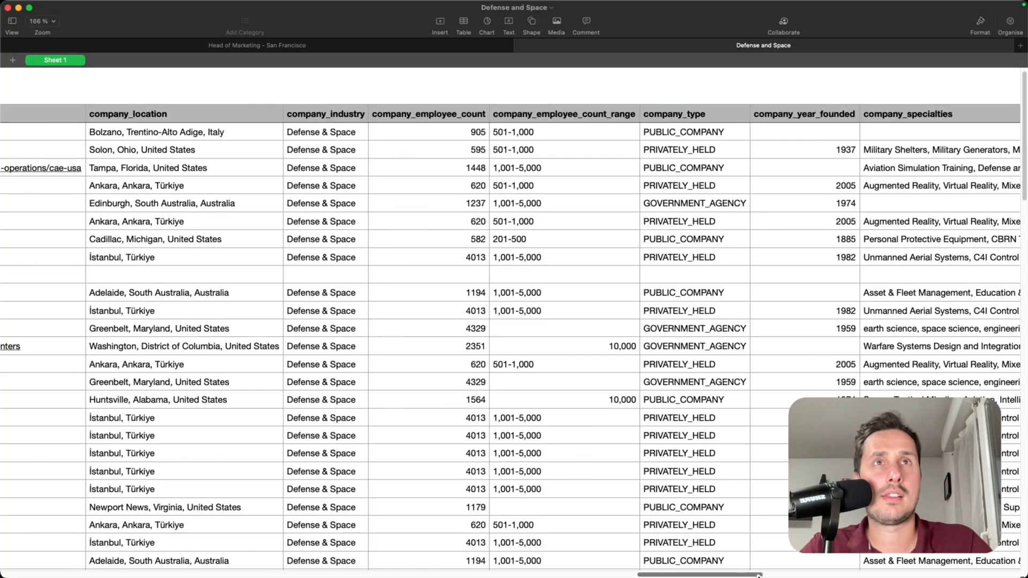
{"action": "scroll", "coordinate": [281, 114], "scroll_direction": "right", "scroll_amount": 1}
{"action": "left_click", "coordinate": [322, 114]}
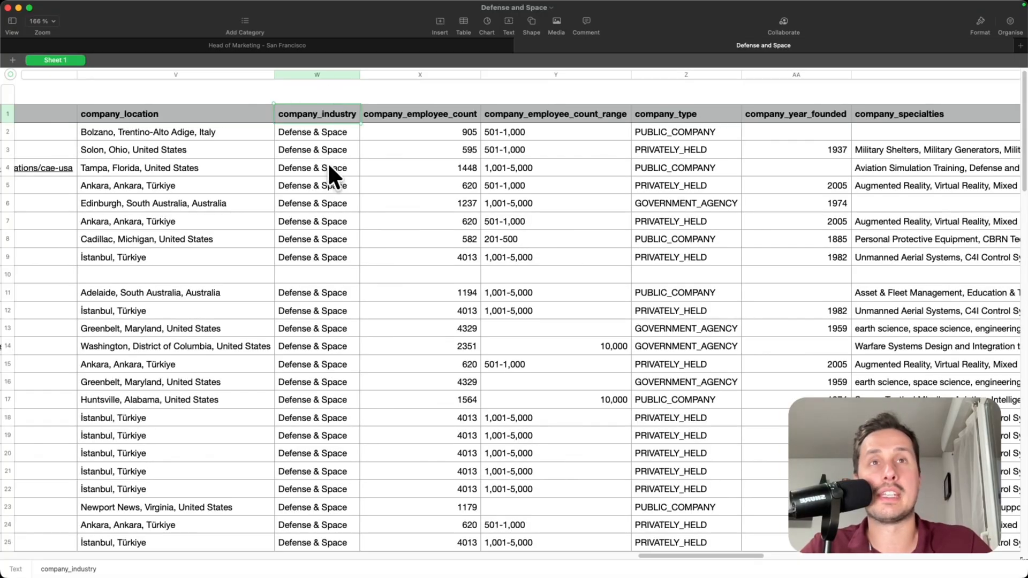
{"action": "scroll", "coordinate": [330, 173], "scroll_direction": "down", "scroll_amount": 10}
{"action": "scroll", "coordinate": [330, 172], "scroll_direction": "up", "scroll_amount": 10}
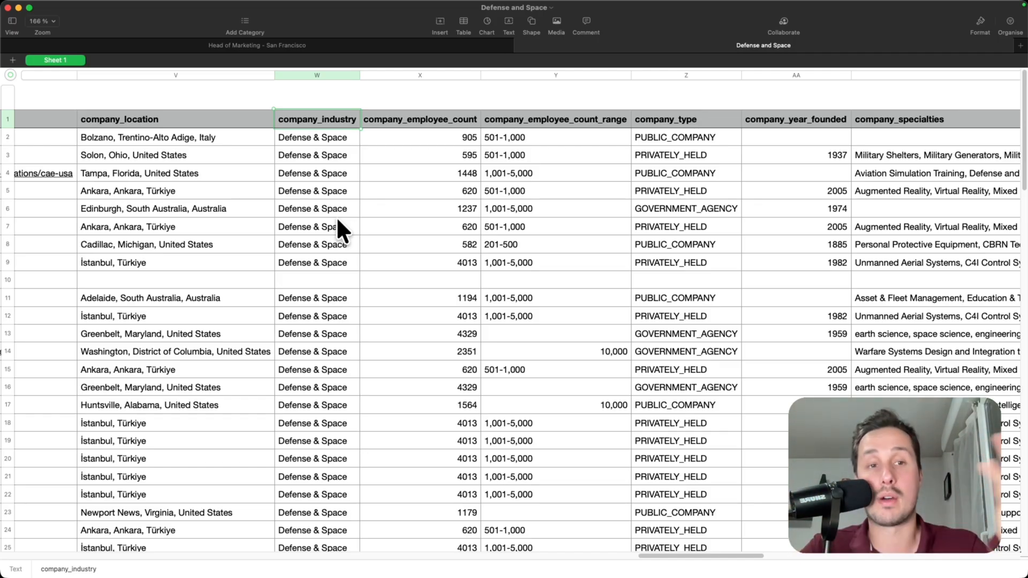
{"action": "scroll", "coordinate": [337, 220], "scroll_direction": "left", "scroll_amount": 1}
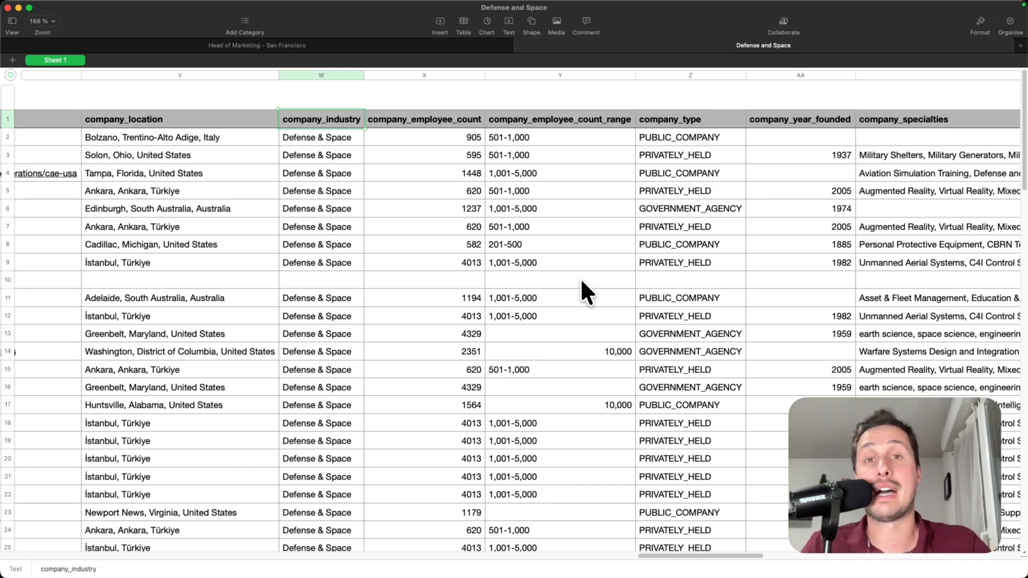
Review the Sales Navigator lead search again, and return to the lead name and email columns of the Defense and Space spreadsheet
{"action": "key", "text": "super+Tab"}
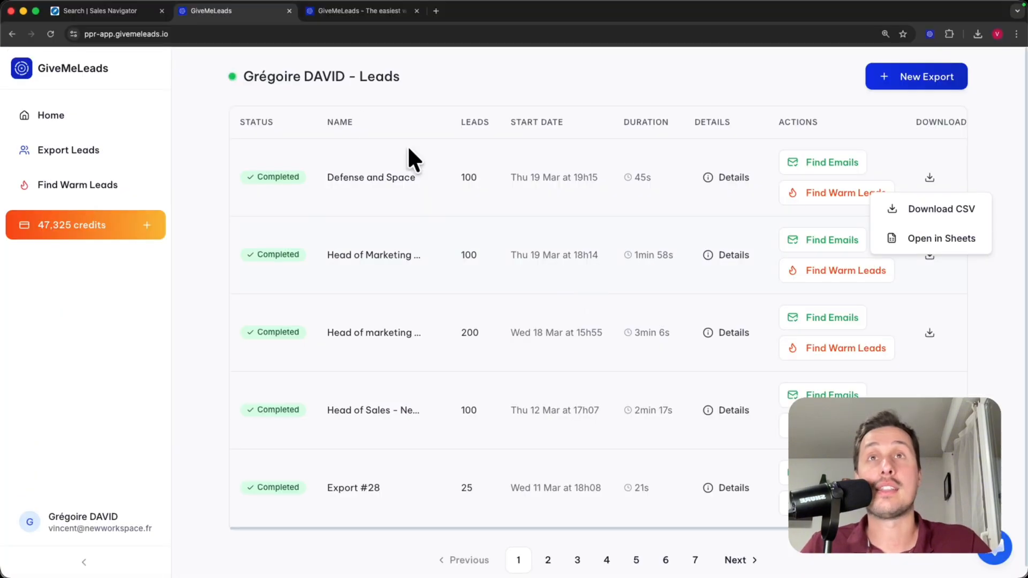
{"action": "left_click", "coordinate": [117, 15]}
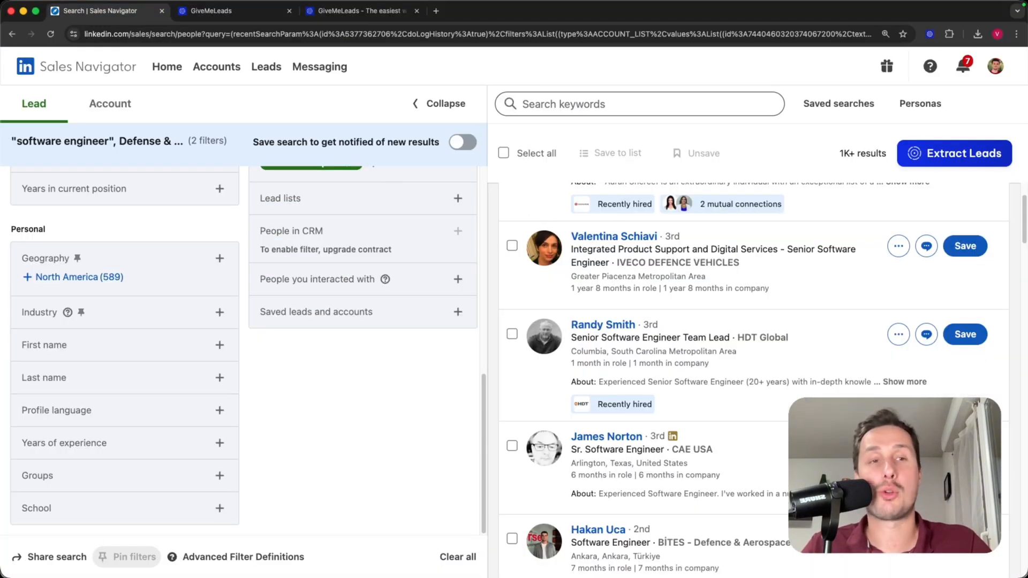
{"action": "key", "text": "super+Tab"}
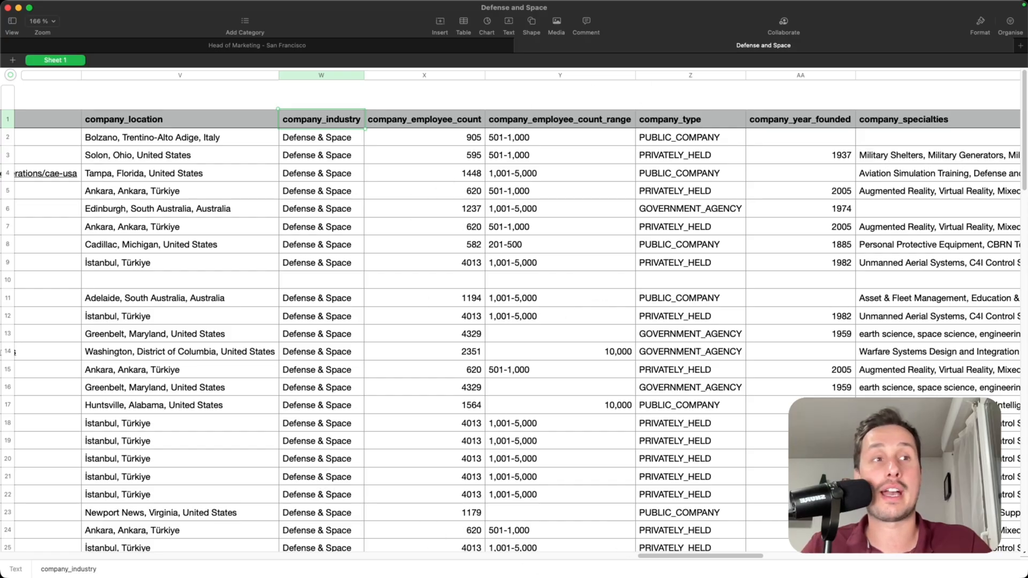
{"action": "left_click_drag", "start_coordinate": [750, 555], "coordinate": [50, 522]}
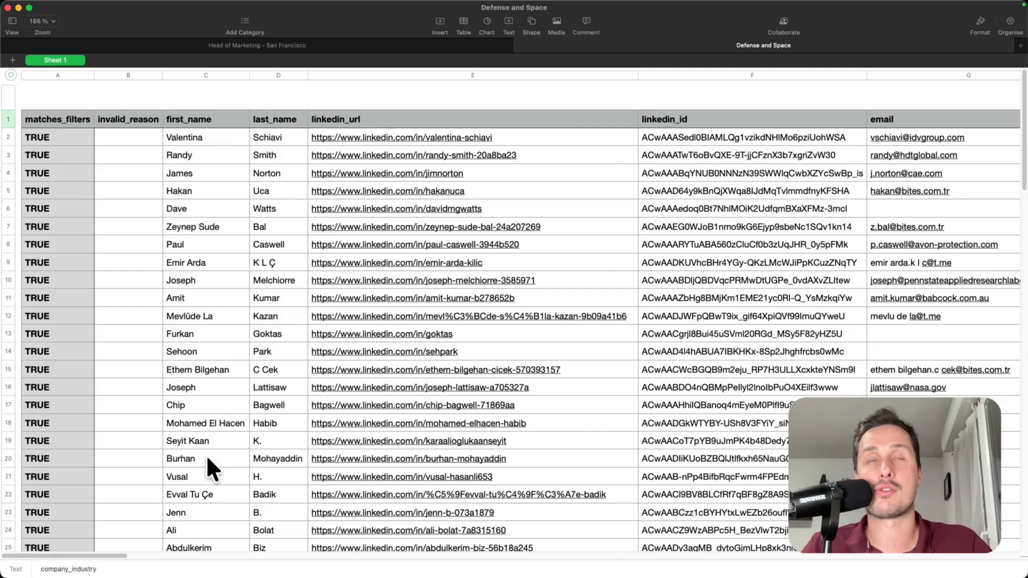
Switch back to the browser and bring up the GiveMeLeads website homepage
{"action": "key", "text": "super+Tab"}
{"action": "left_click", "coordinate": [236, 12]}
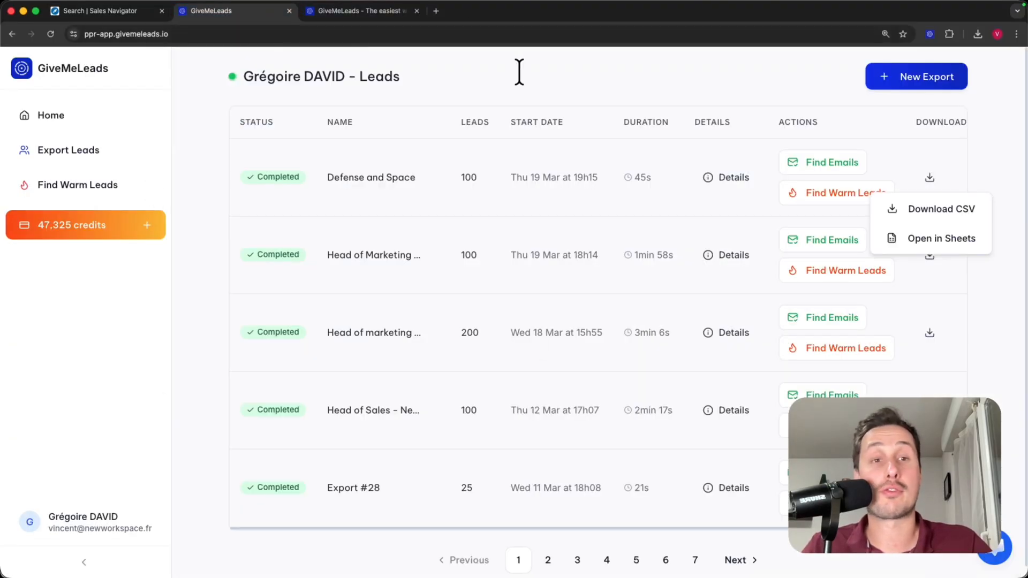
{"action": "left_click", "coordinate": [343, 12]}
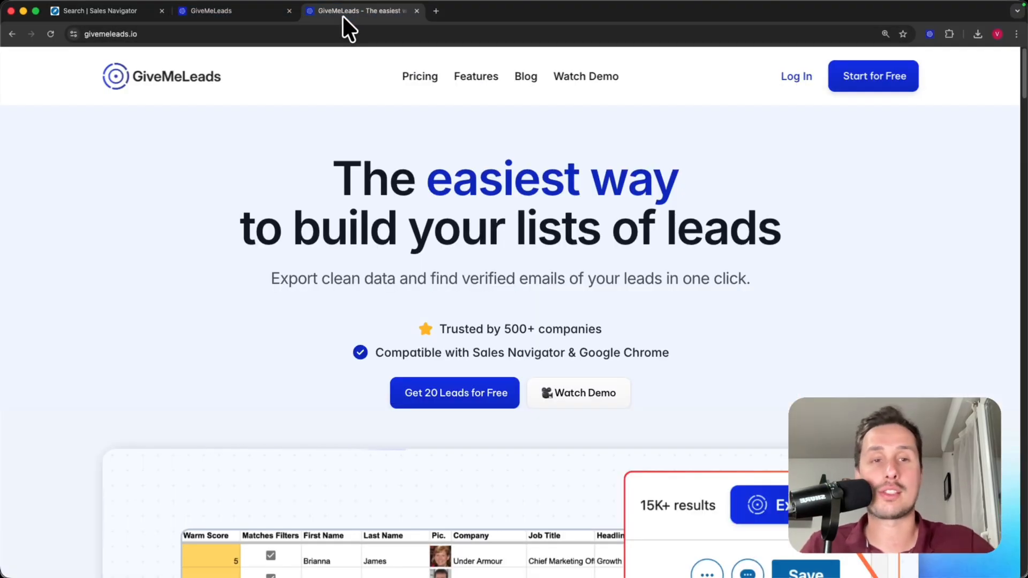